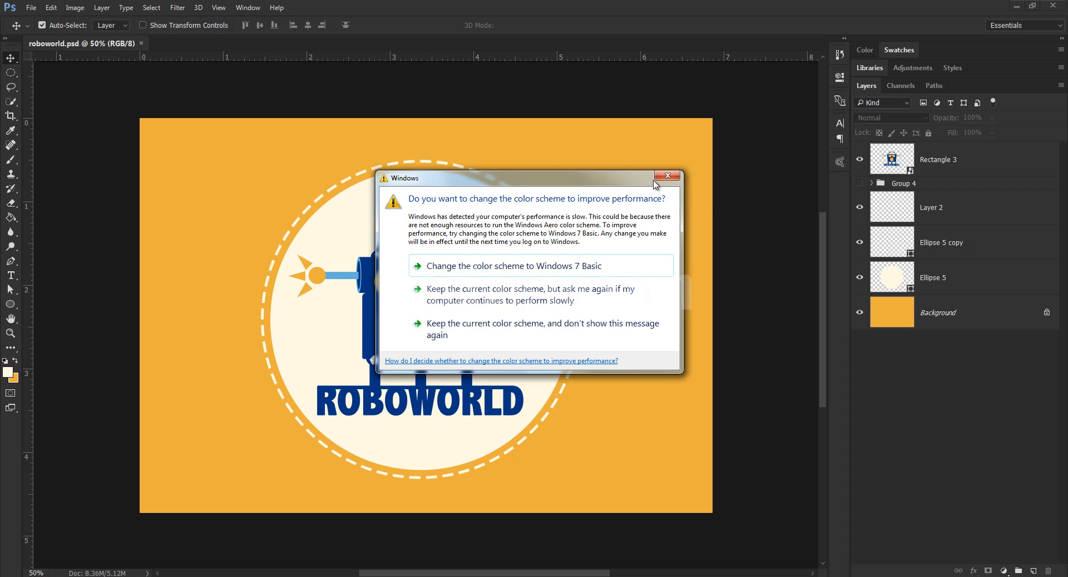
# Step: Dismiss the Windows color scheme dialog and create a white 1372 x 602 px RGB document at 300 pixels/inch
pyautogui.click(665, 175)
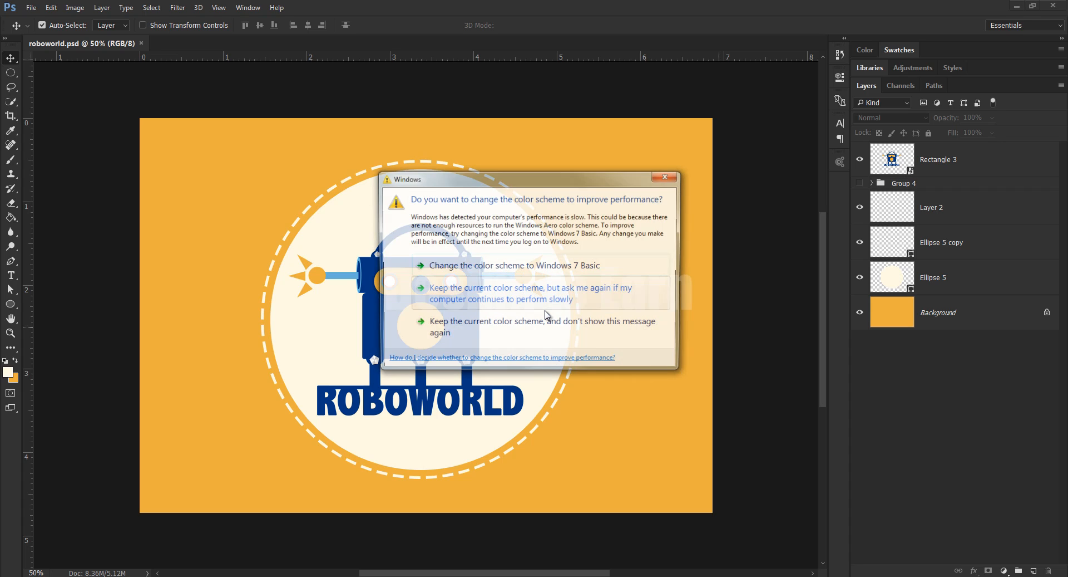
pyautogui.click(544, 318)
pyautogui.click(33, 9)
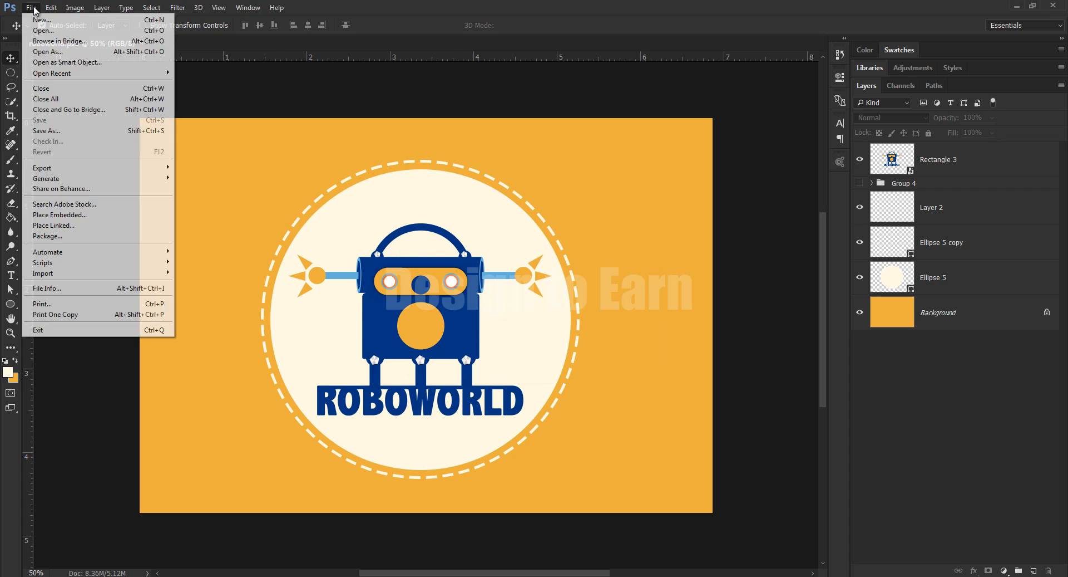
pyautogui.click(44, 17)
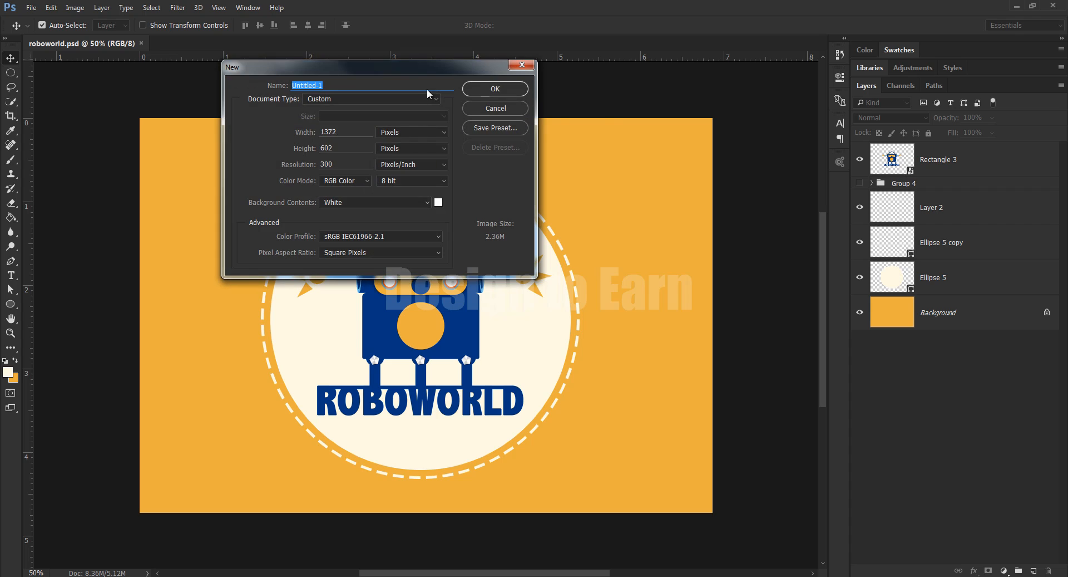
pyautogui.click(570, 142)
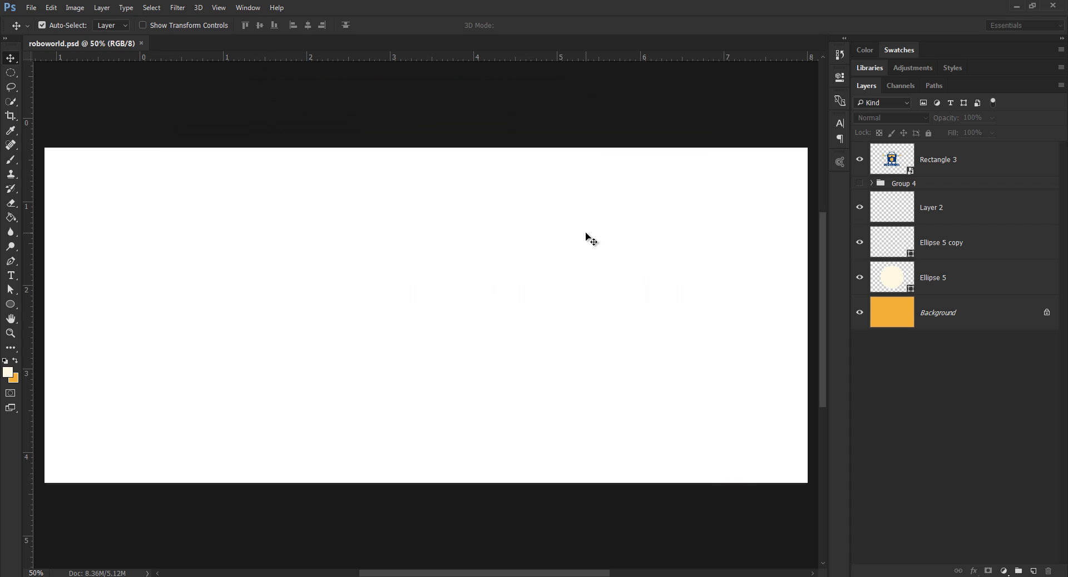
# Step: Extend the new document's canvas upward past its upper edge with the Crop tool
pyautogui.click(13, 114)
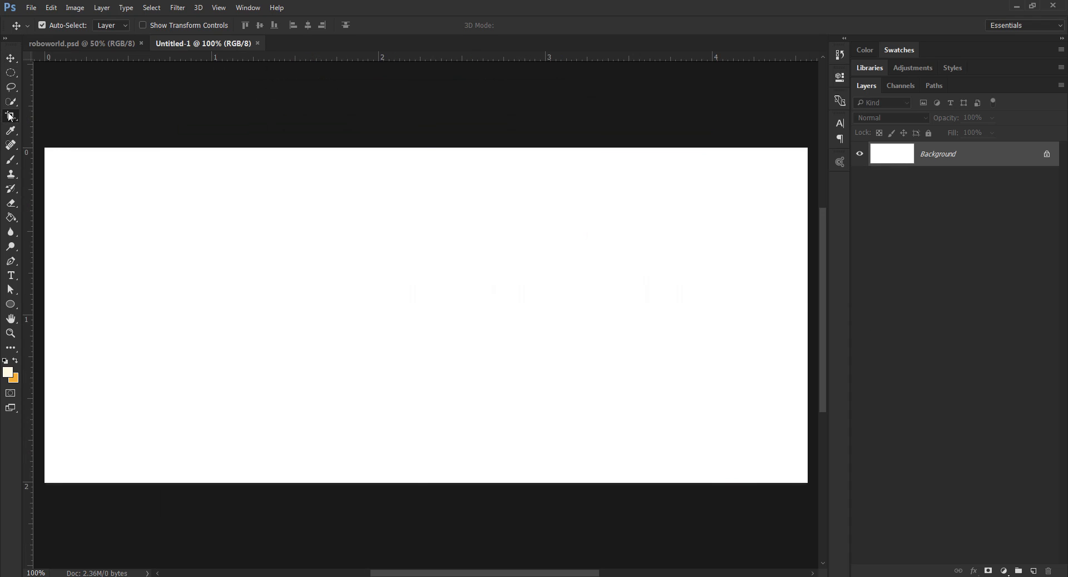
pyautogui.moveTo(421, 141); pyautogui.dragTo(421, 66)
pyautogui.press('Return')
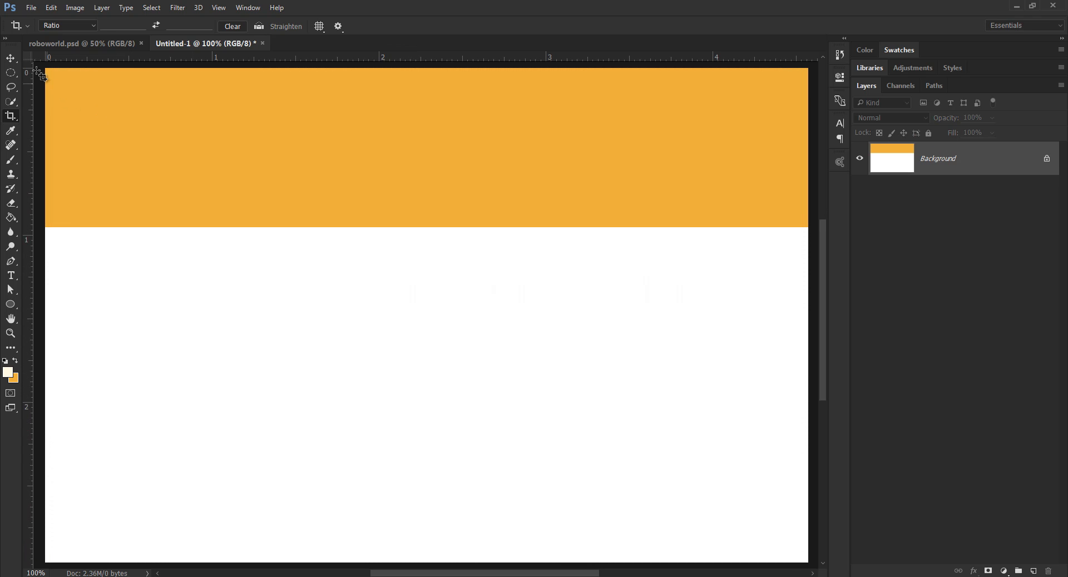
# Step: Sample the orange of the extended strip and fill the remaining white background with it using the Paint Bucket
pyautogui.click(11, 58)
pyautogui.click(11, 217)
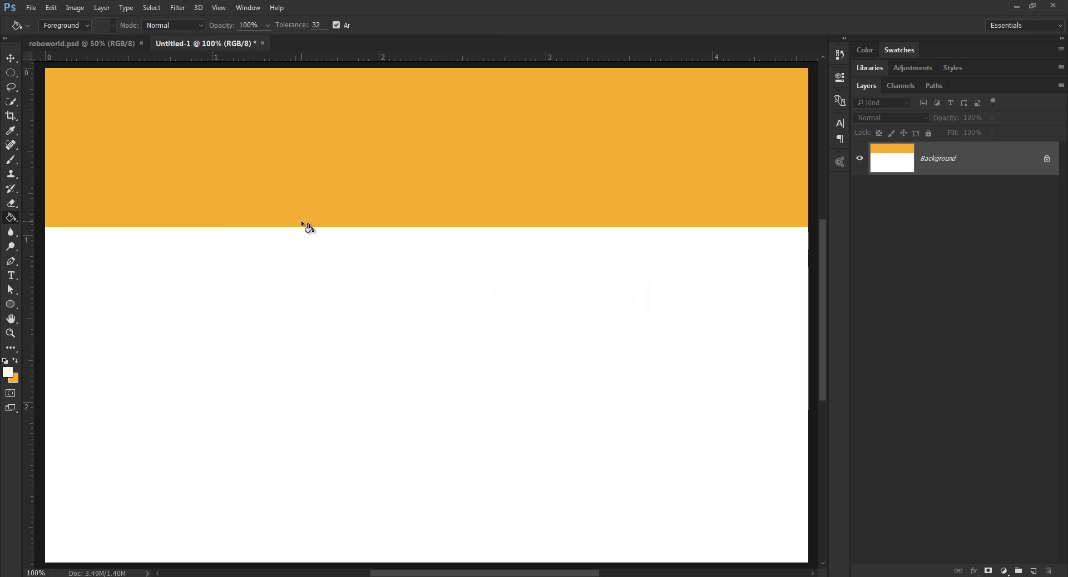
pyautogui.keyDown('alt'); pyautogui.click(382, 151); pyautogui.keyUp('alt')
pyautogui.click(377, 272)
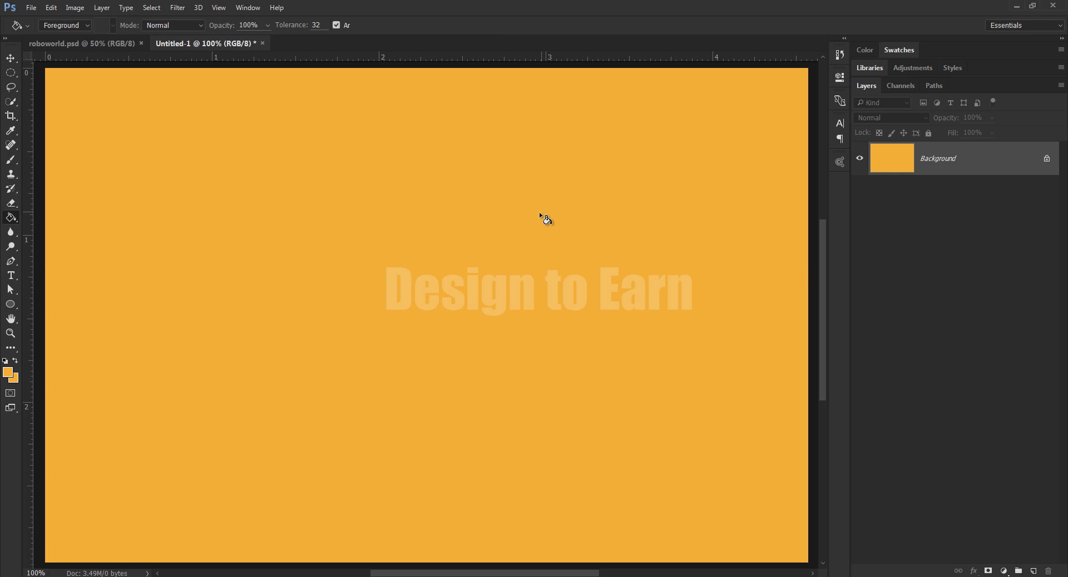
# Step: Add a new layer to Untitled-1, and copy merged a circular selection around the robot logo in roboworld.psd
pyautogui.click(1033, 571)
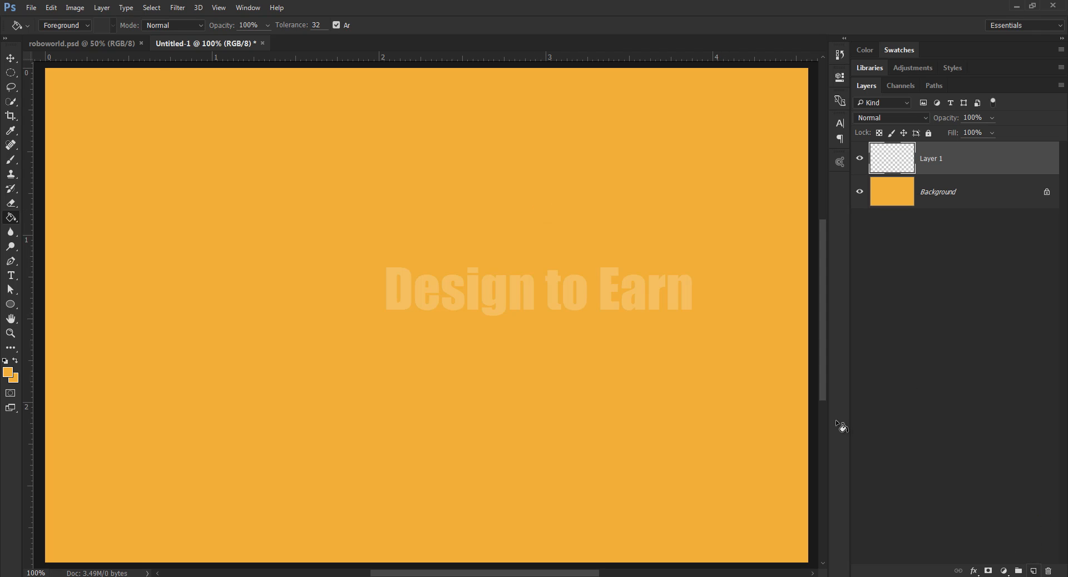
pyautogui.click(117, 42)
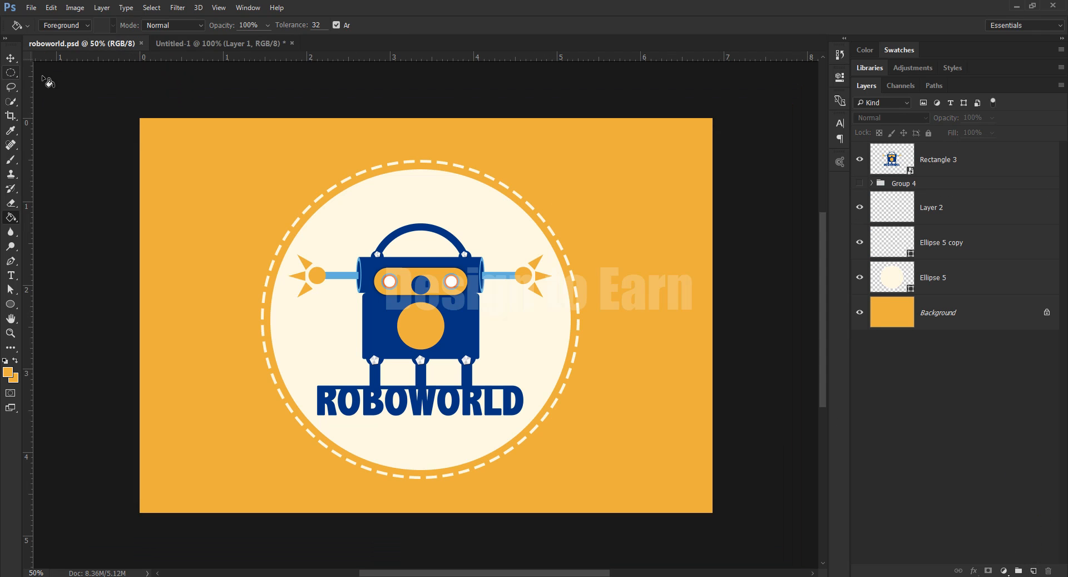
pyautogui.press('m')
pyautogui.moveTo(240, 134); pyautogui.dragTo(607, 501)
pyautogui.click(51, 8)
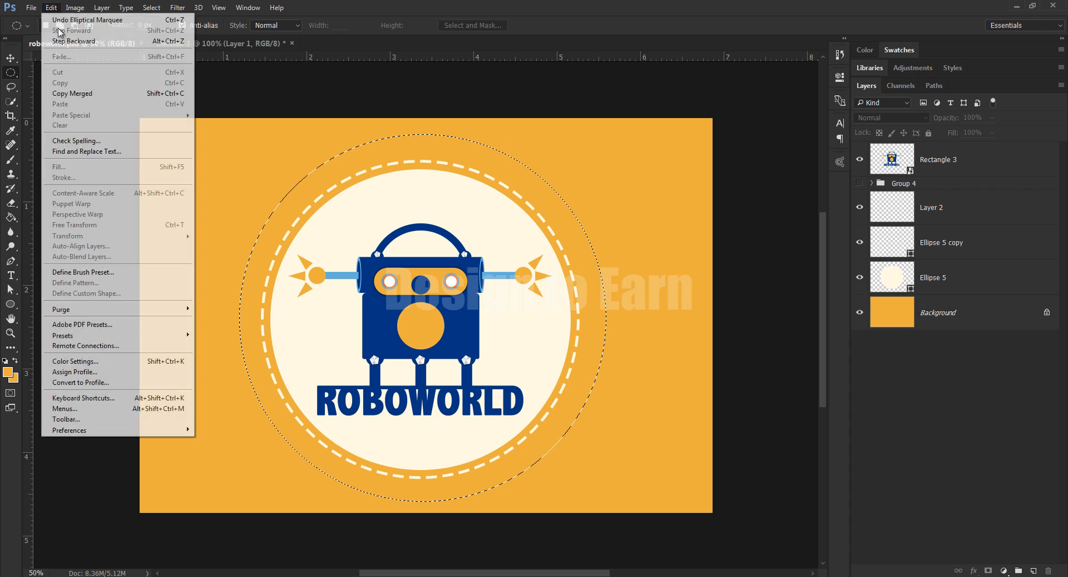
pyautogui.click(82, 85)
# Step: Paste the logo into Untitled-1, scale it down to a small badge and place it in the canvas's upper-left corner
pyautogui.click(199, 43)
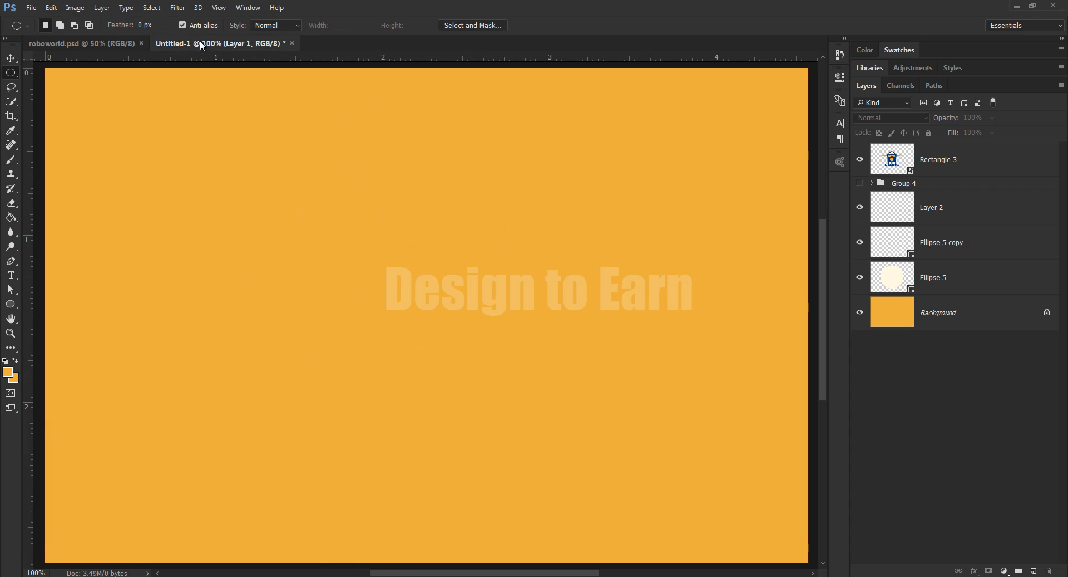
pyautogui.hotkey('ctrl', 'v')
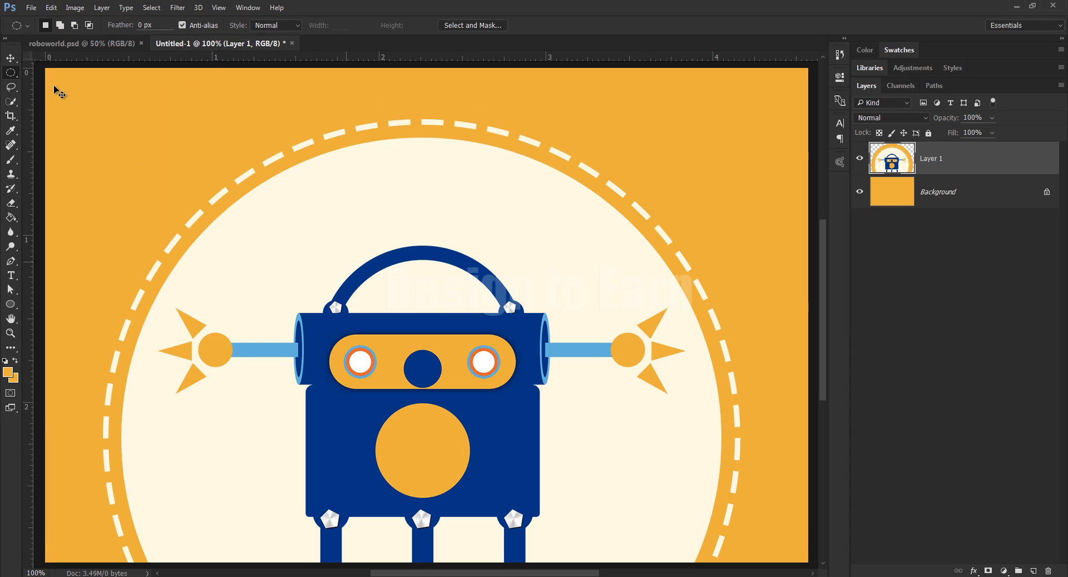
pyautogui.hotkey('ctrl', 't')
pyautogui.moveTo(58, 78); pyautogui.dragTo(407, 342)
pyautogui.moveTo(463, 427); pyautogui.dragTo(146, 119)
pyautogui.press('Return')
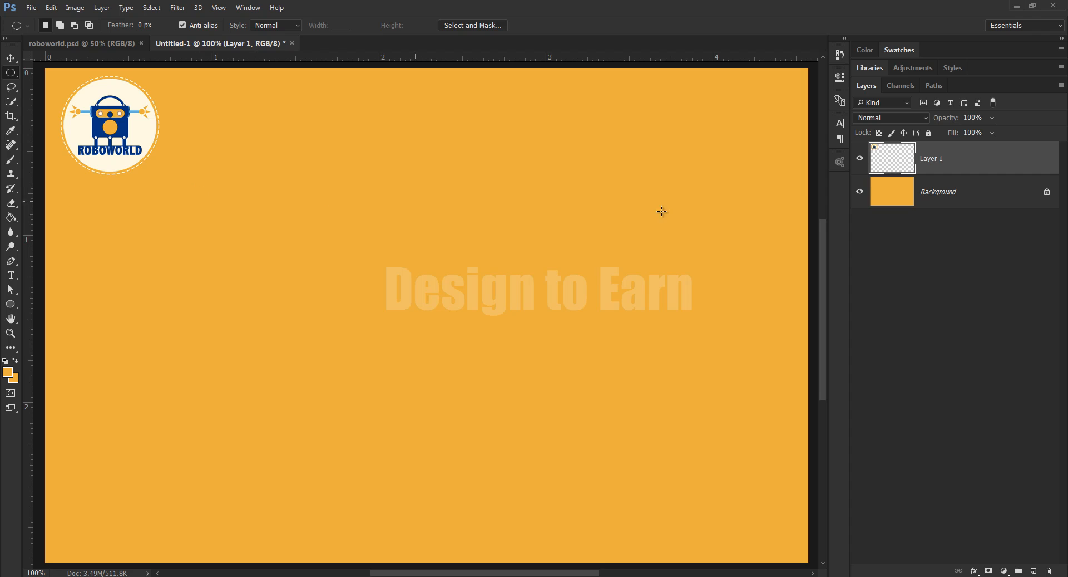
# Step: Add a layer above the Background and draw a rectangle about 872 x 202 px across the middle of the canvas
pyautogui.click(928, 194)
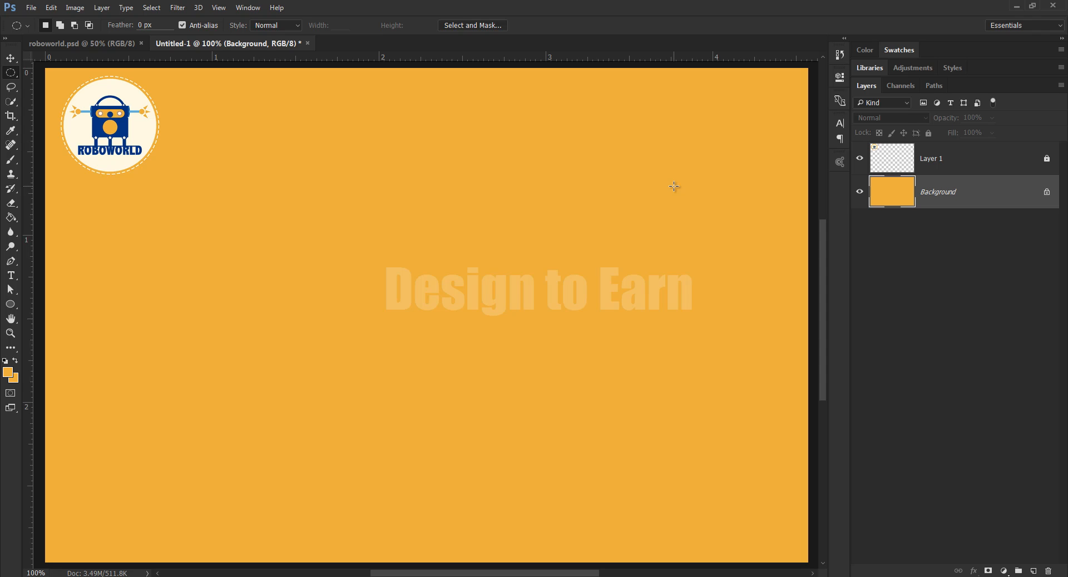
pyautogui.click(1034, 571)
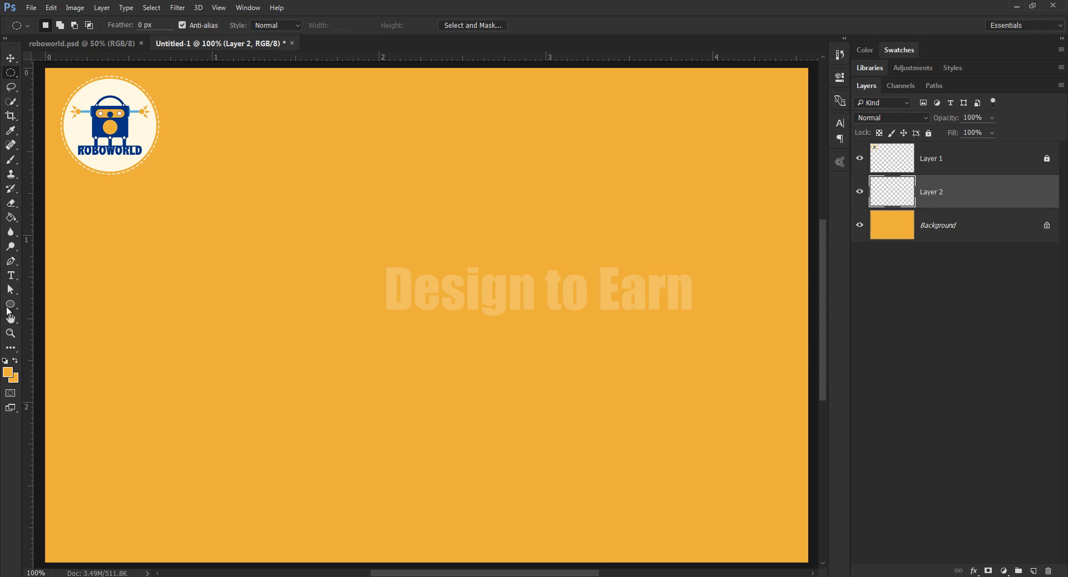
pyautogui.click(9, 305)
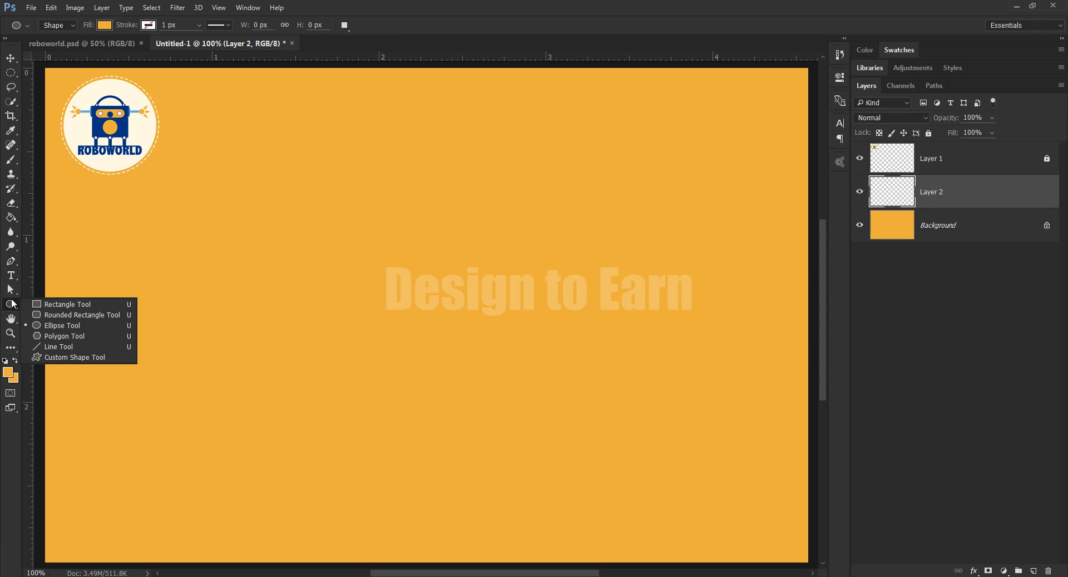
pyautogui.click(82, 306)
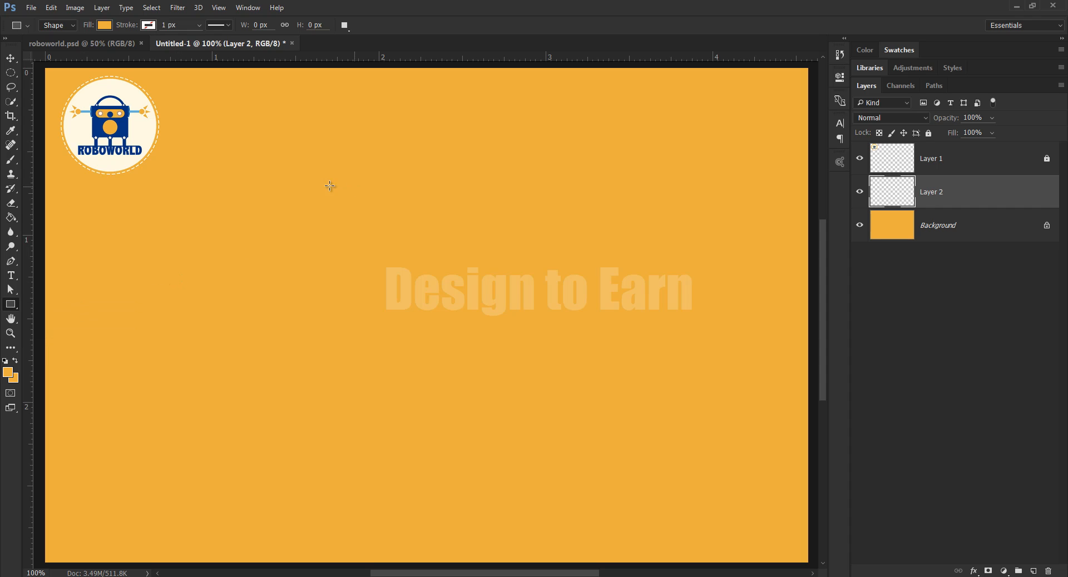
pyautogui.moveTo(168, 212); pyautogui.dragTo(654, 325)
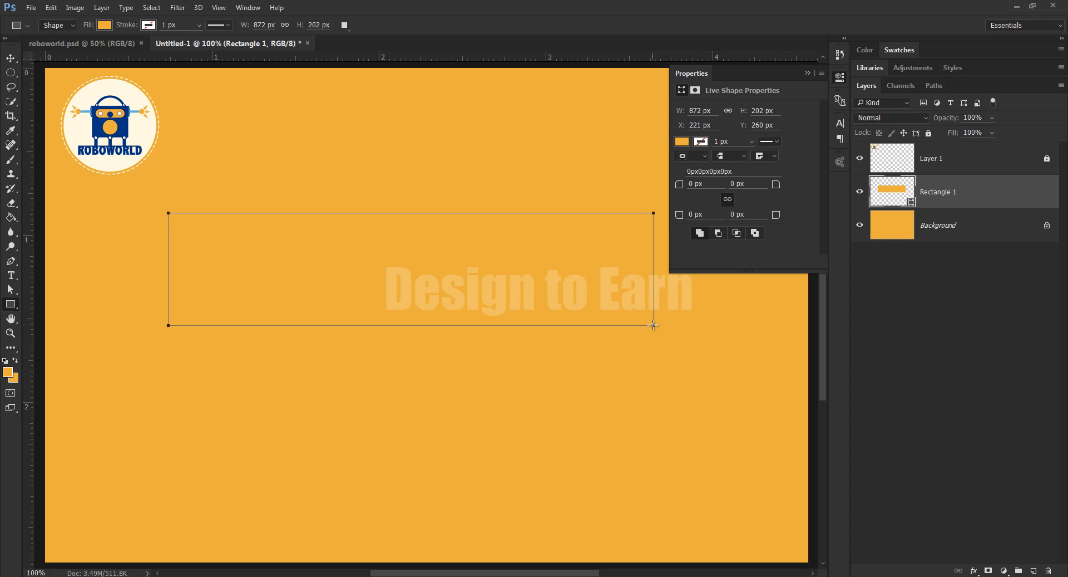
# Step: Set the rectangle's width to 800 px and its height to 200 px
pyautogui.click(715, 111)
pyautogui.write('800')
pyautogui.press('Return')
pyautogui.click(775, 111)
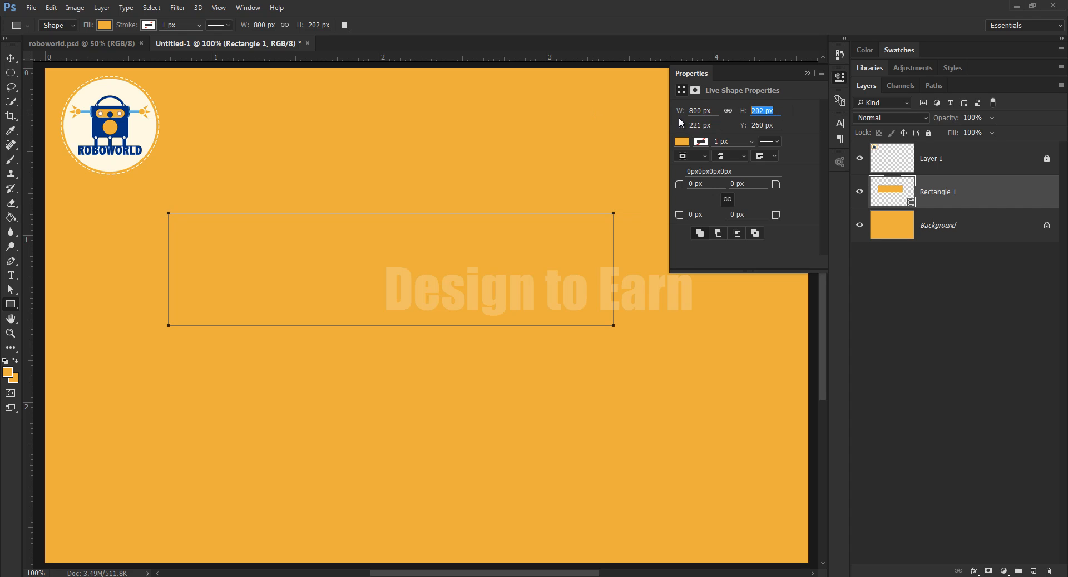
pyautogui.write('200')
pyautogui.press('Return')
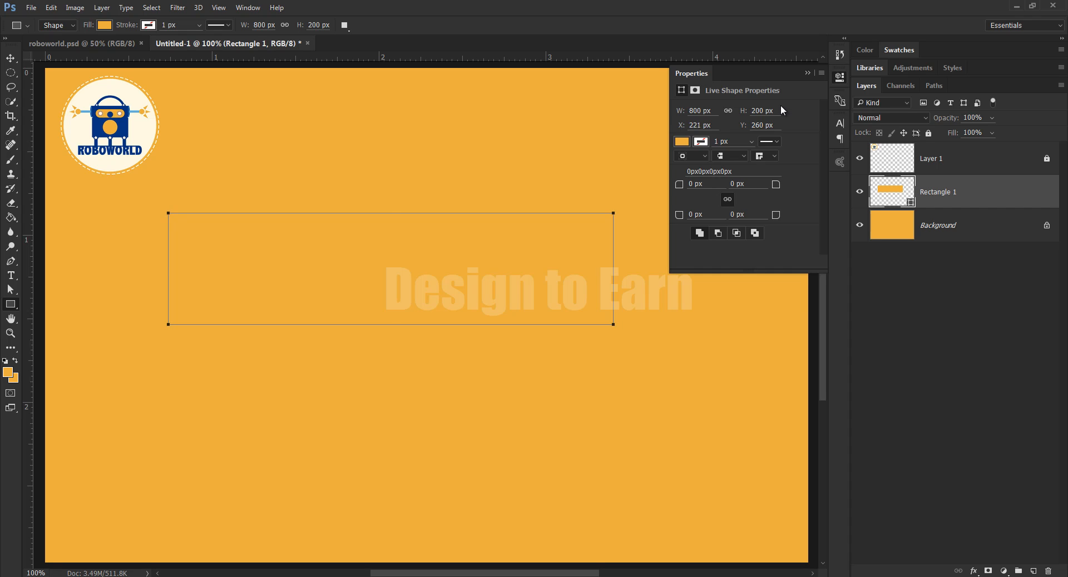
# Step: Check the rectangle's size in Free Transform with the width and height units switched to pixels
pyautogui.hotkey('ctrl', 't')
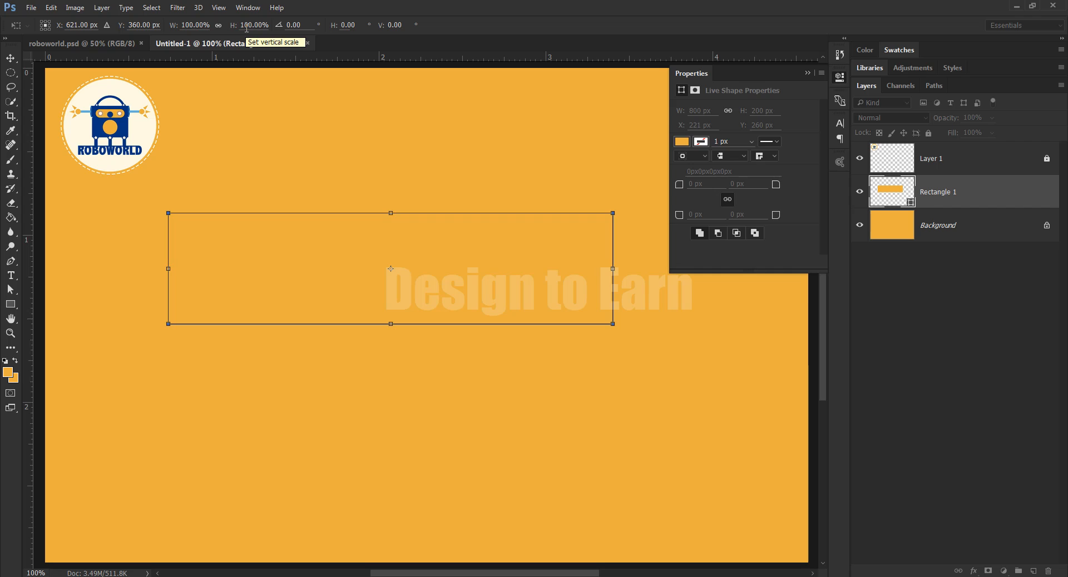
pyautogui.rightClick(197, 25)
pyautogui.click(214, 32)
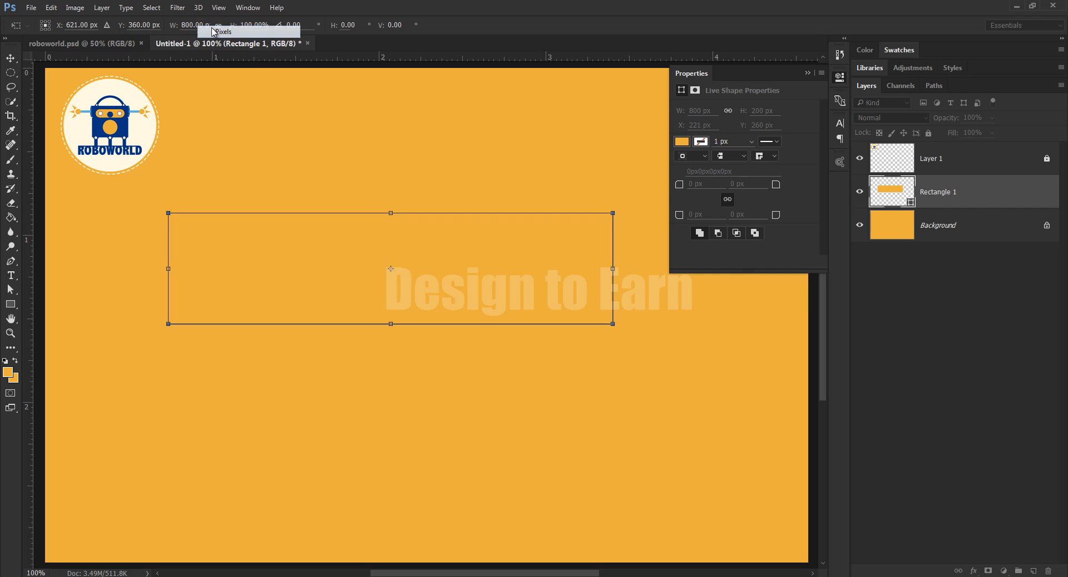
pyautogui.rightClick(256, 25)
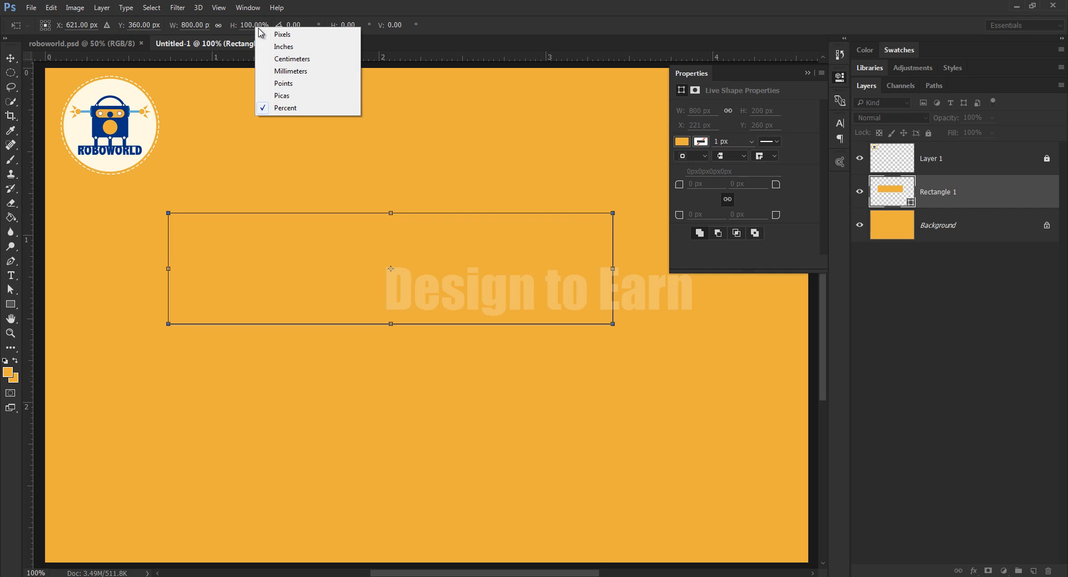
pyautogui.click(273, 37)
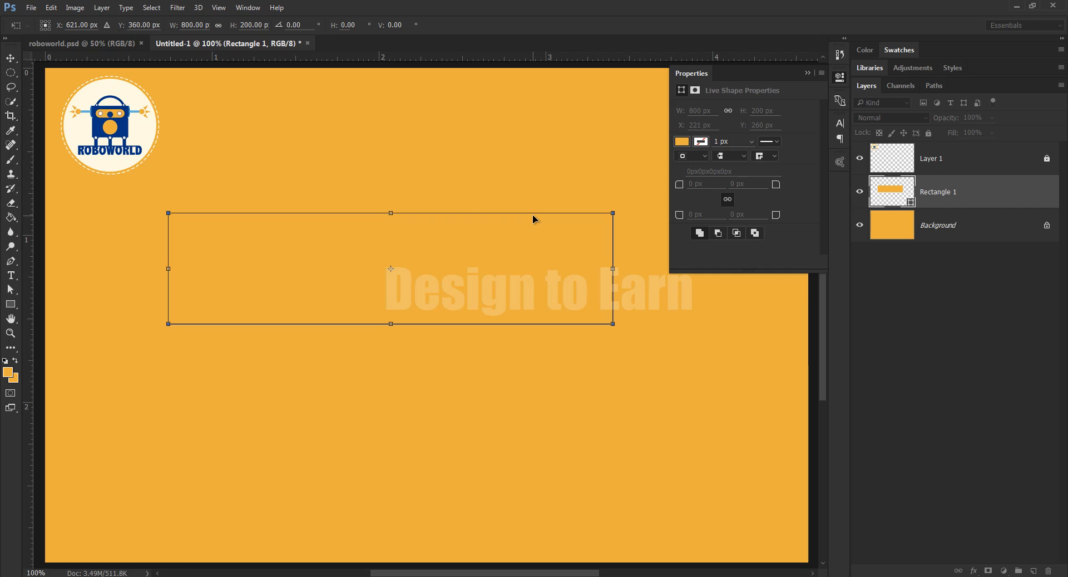
pyautogui.press('Return')
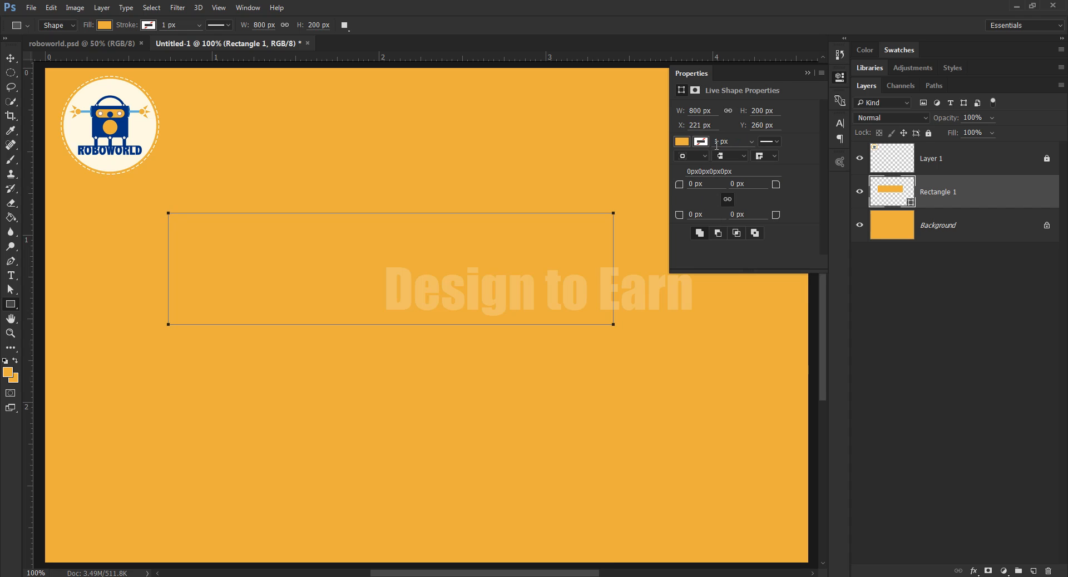
# Step: Recolor the rectangle with dark blue 003580 sampled from the robot's body in the logo
pyautogui.click(810, 74)
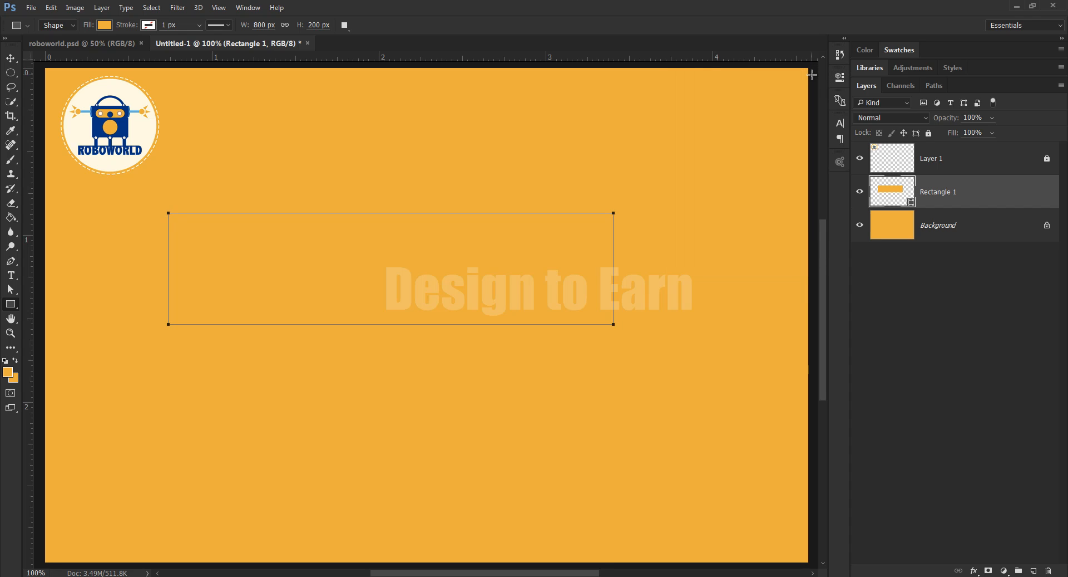
pyautogui.doubleClick(897, 191)
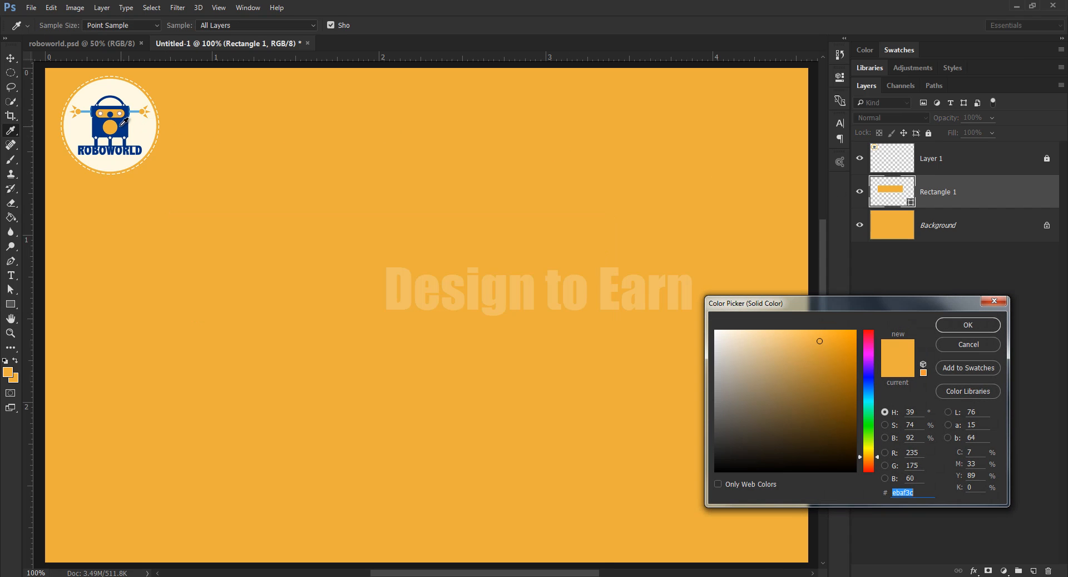
pyautogui.click(121, 125)
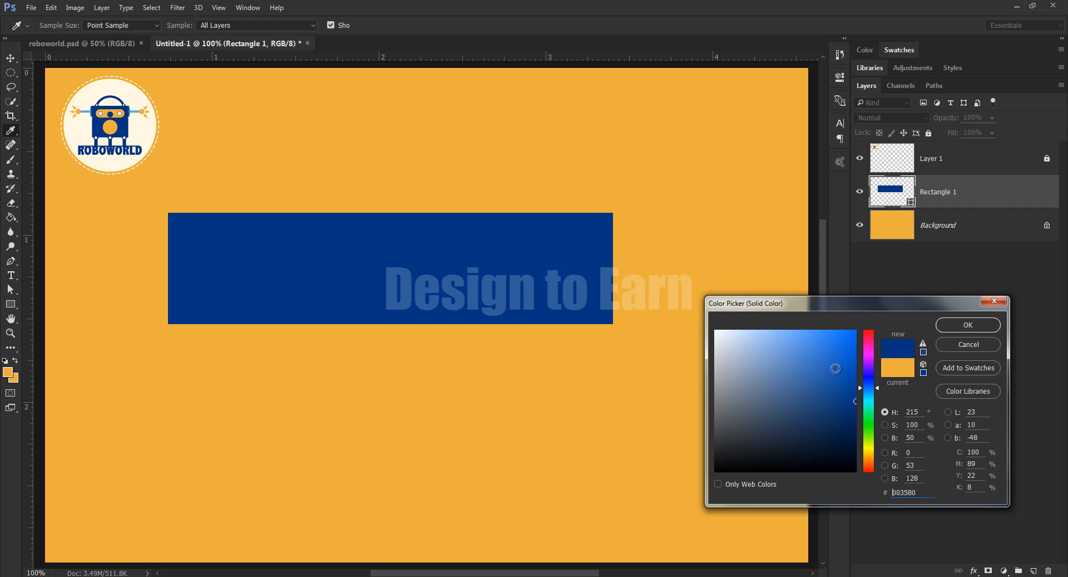
pyautogui.click(969, 323)
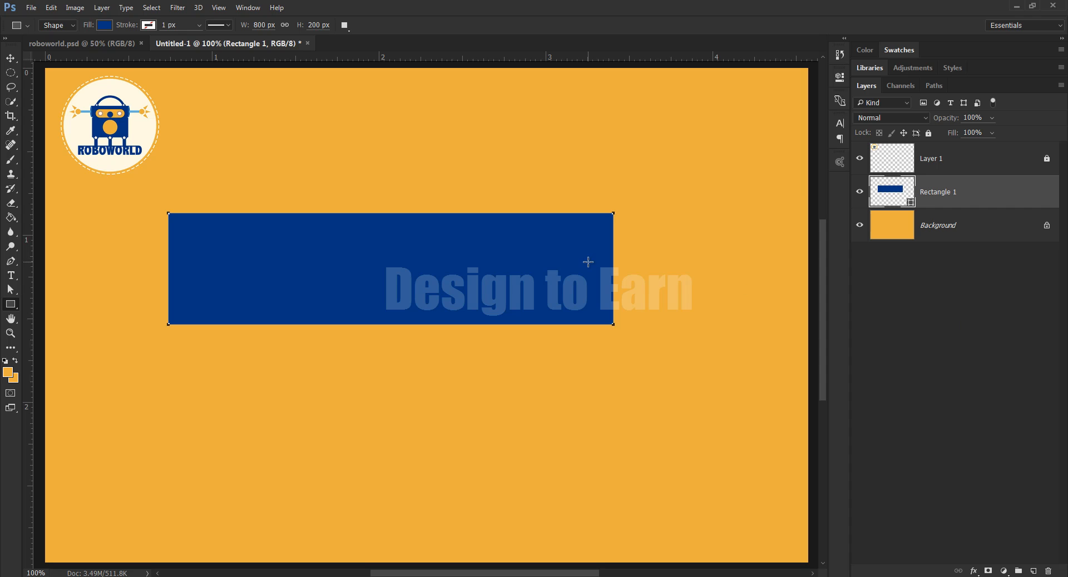
# Step: Align the blue rectangle with the Background so it is centered both horizontally and vertically on the canvas
pyautogui.click(13, 58)
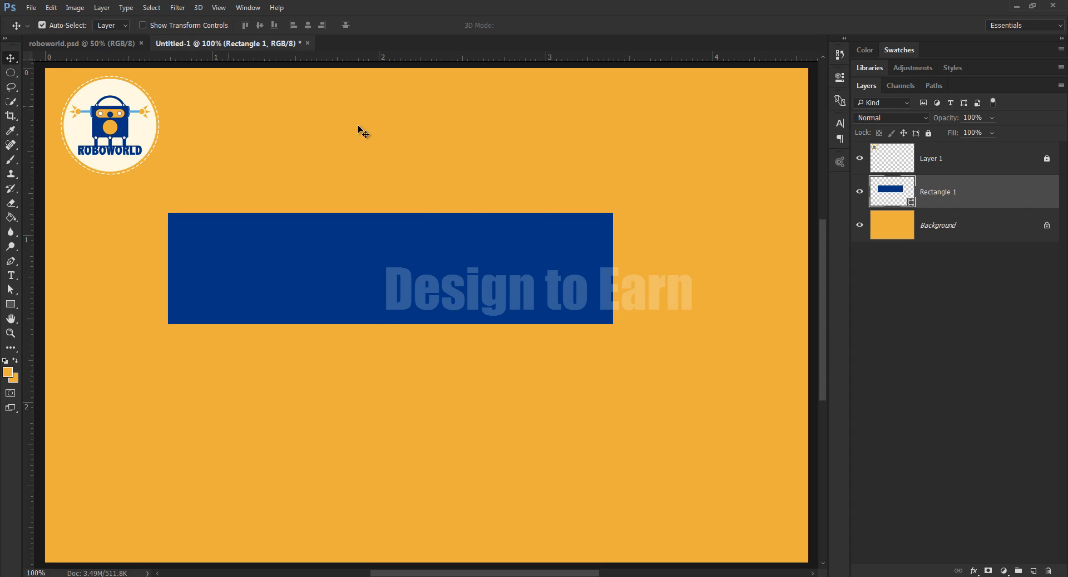
pyautogui.keyDown('ctrl'); pyautogui.click(941, 226); pyautogui.keyUp('ctrl')
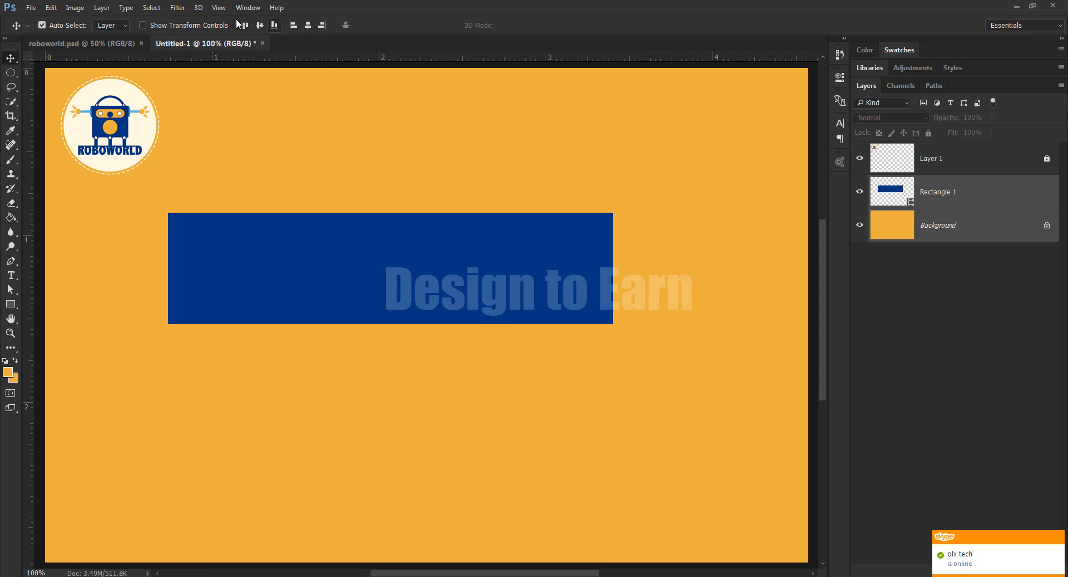
pyautogui.click(307, 25)
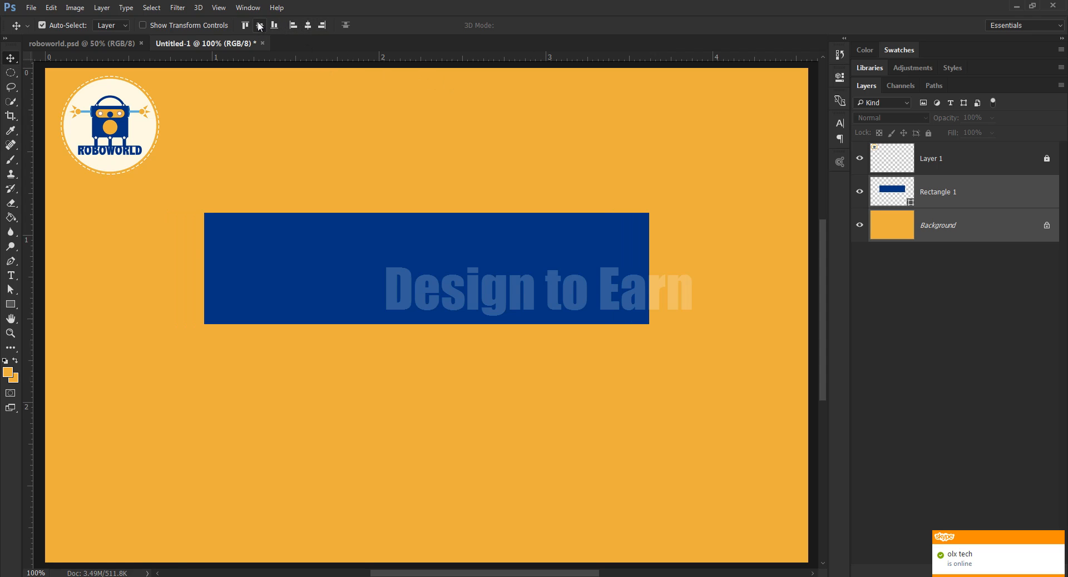
pyautogui.click(260, 26)
# Step: Draw a circle about 731 px across with the Ellipse tool over the blue rectangle, on a new layer above Rectangle 1
pyautogui.click(944, 200)
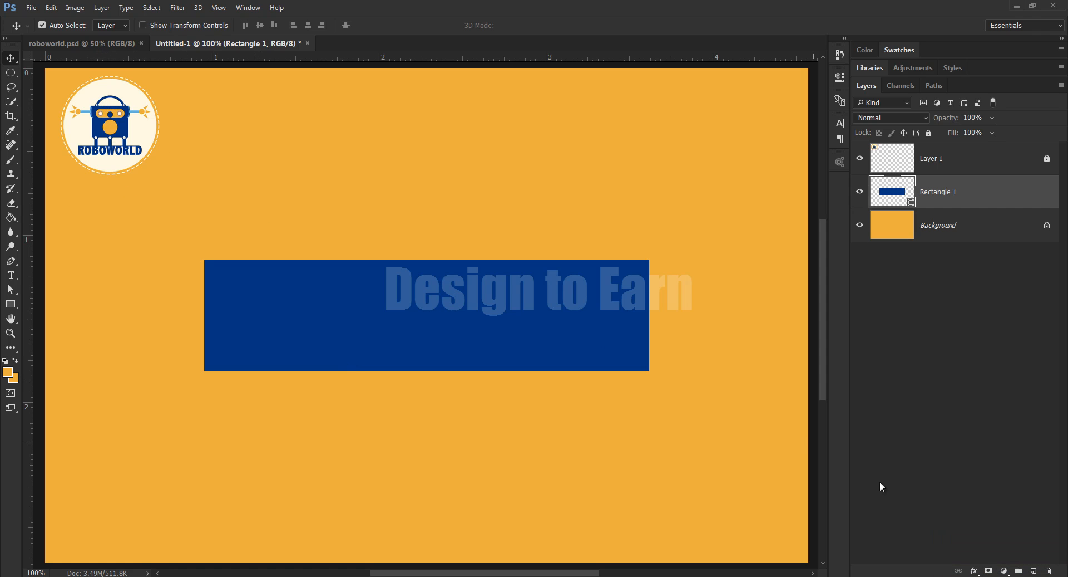
pyautogui.click(1034, 570)
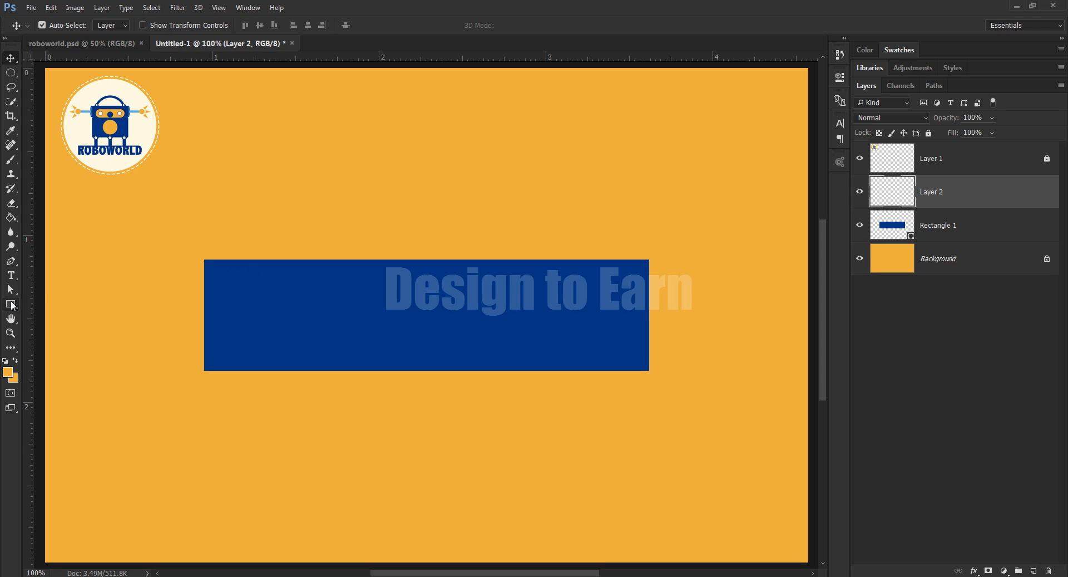
pyautogui.click(11, 304)
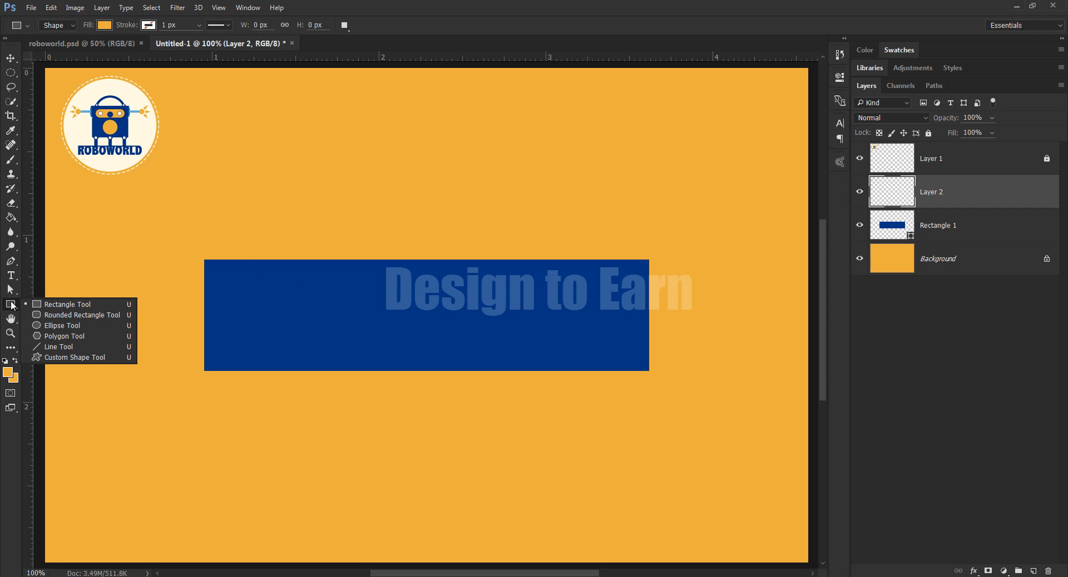
pyautogui.click(76, 326)
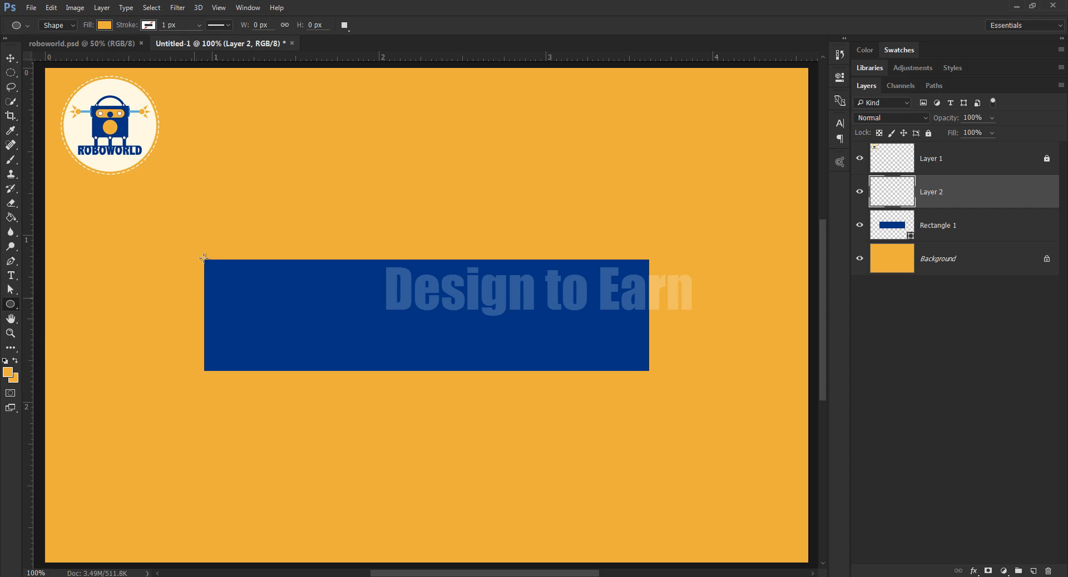
pyautogui.moveTo(243, 178); pyautogui.dragTo(721, 545)
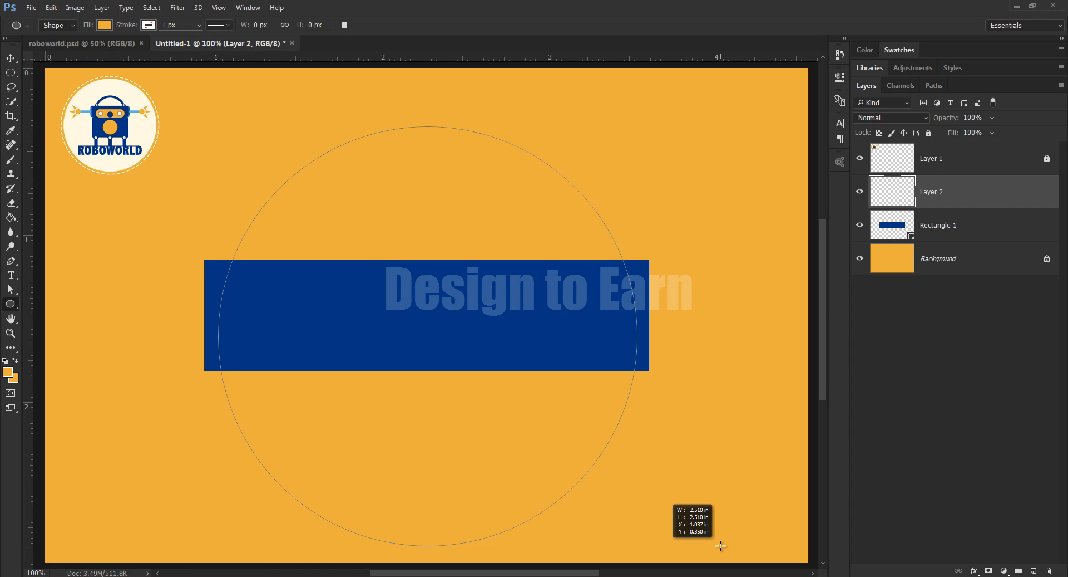
pyautogui.moveTo(721, 545); pyautogui.dragTo(698, 532)
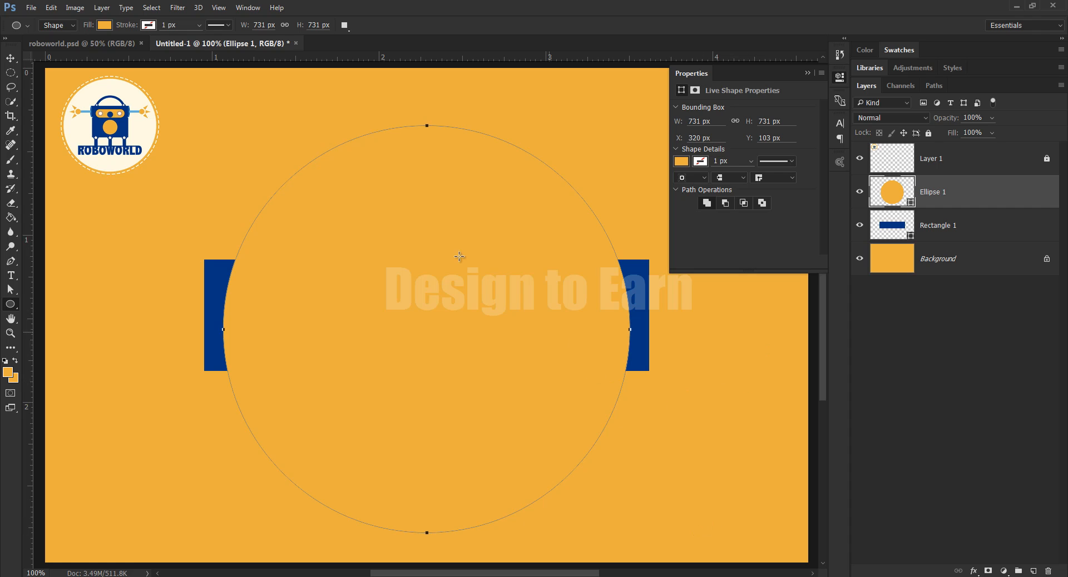
pyautogui.click(807, 71)
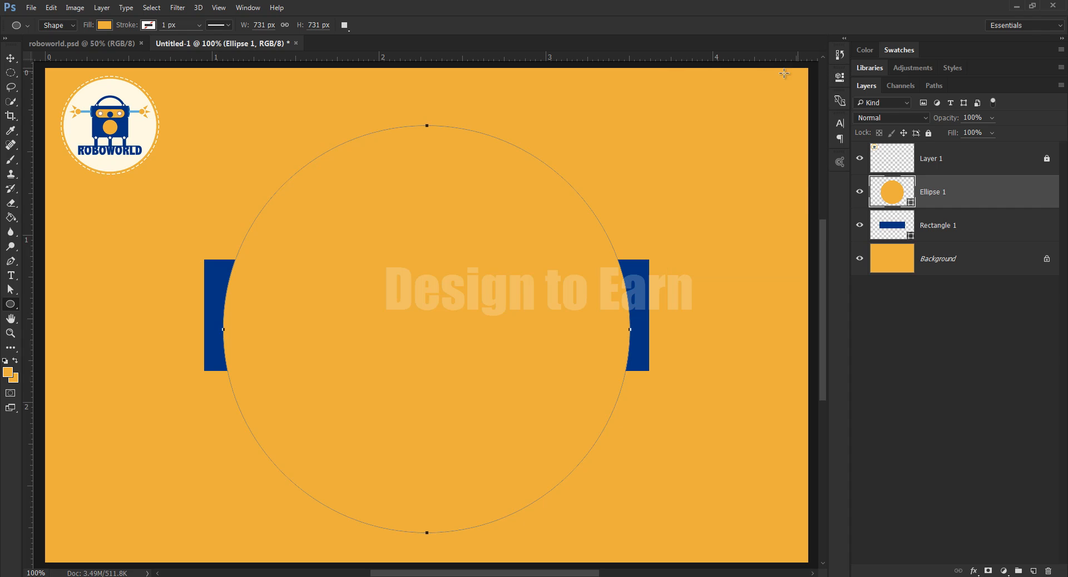
# Step: Remove the circle's fill and give it a stroke in the recently used dark blue of the rectangle
pyautogui.click(105, 24)
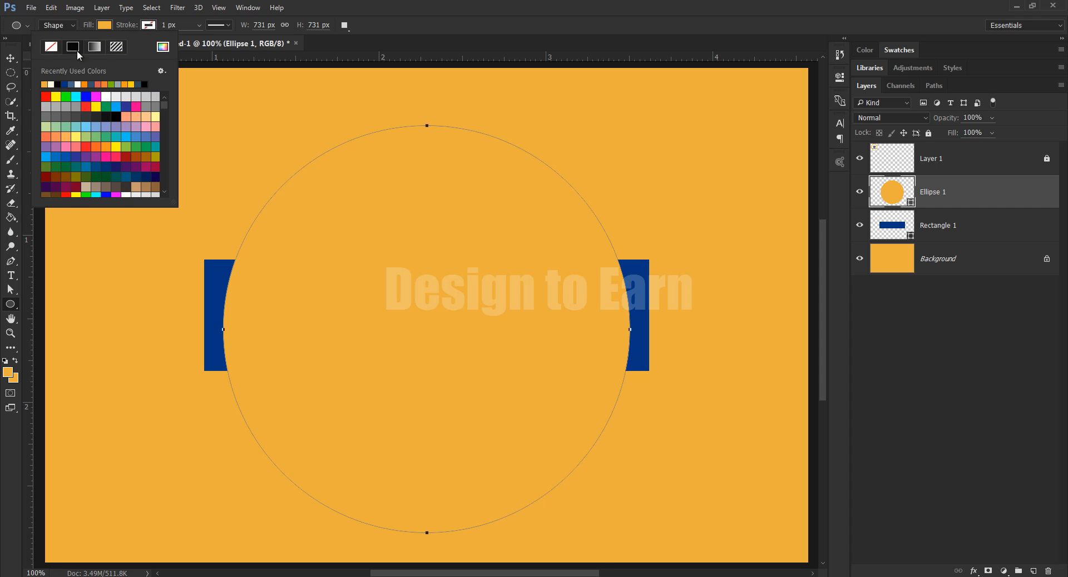
pyautogui.click(52, 48)
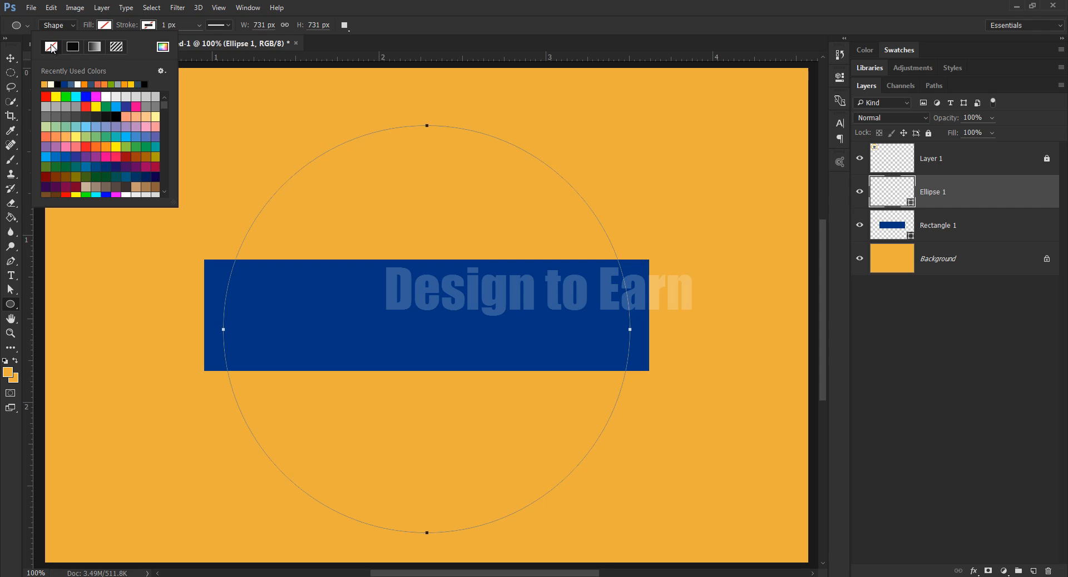
pyautogui.click(153, 27)
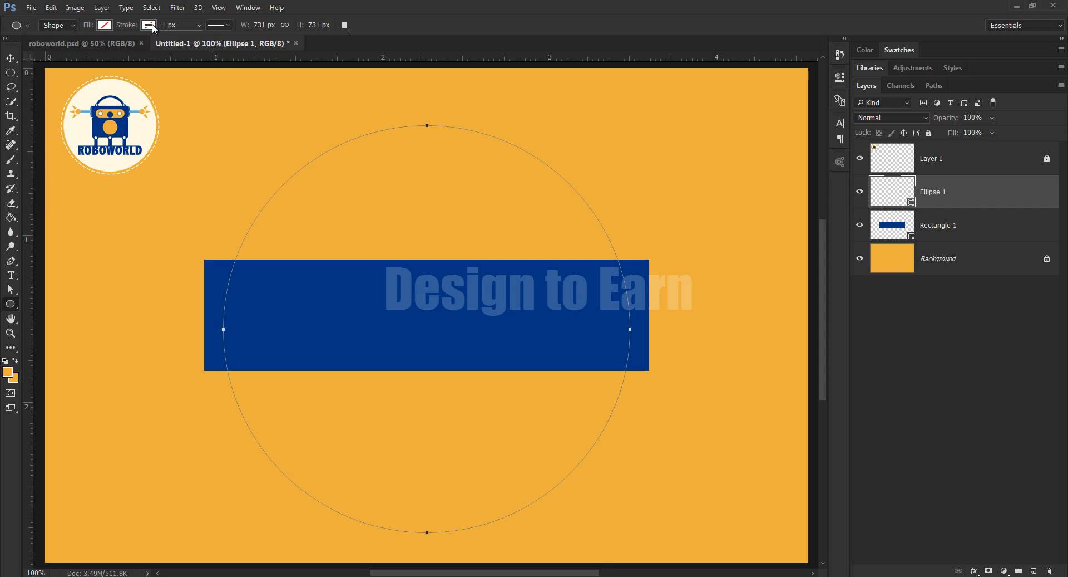
pyautogui.click(153, 25)
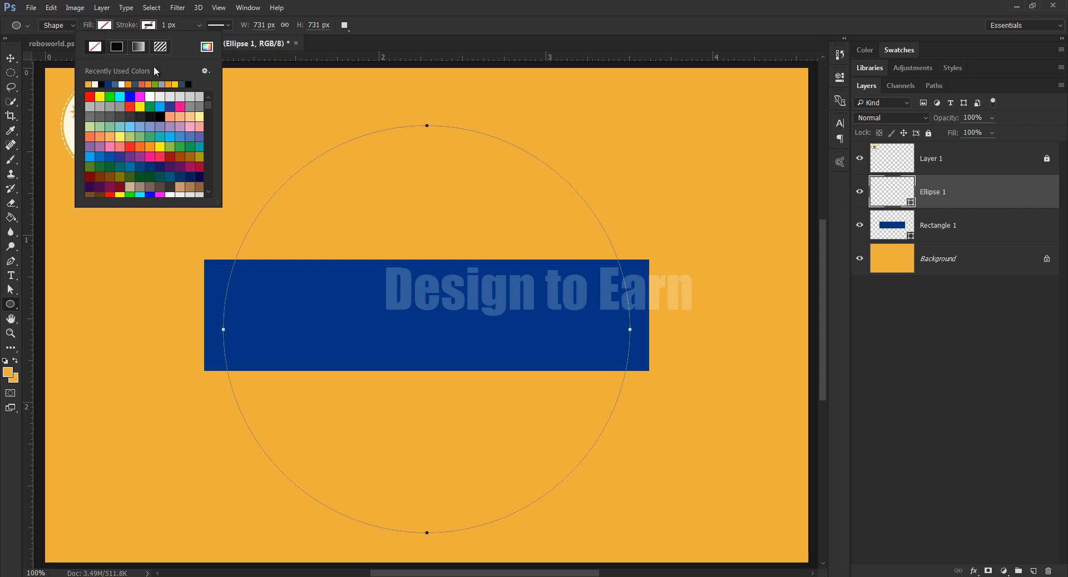
pyautogui.click(108, 83)
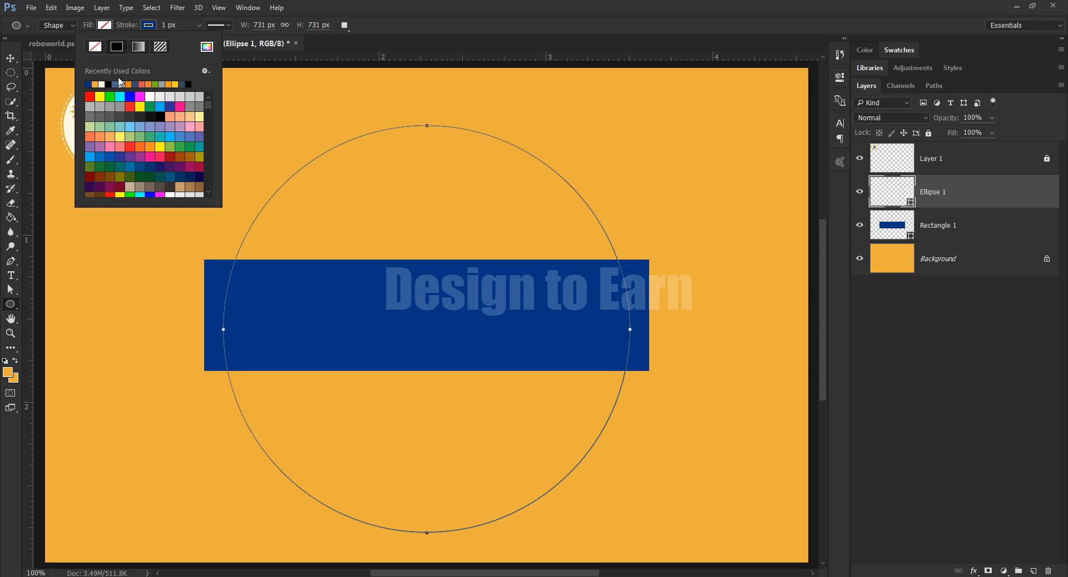
# Step: Thicken the circle's stroke, trying 25 px first and settling on 50 px
pyautogui.click(173, 25)
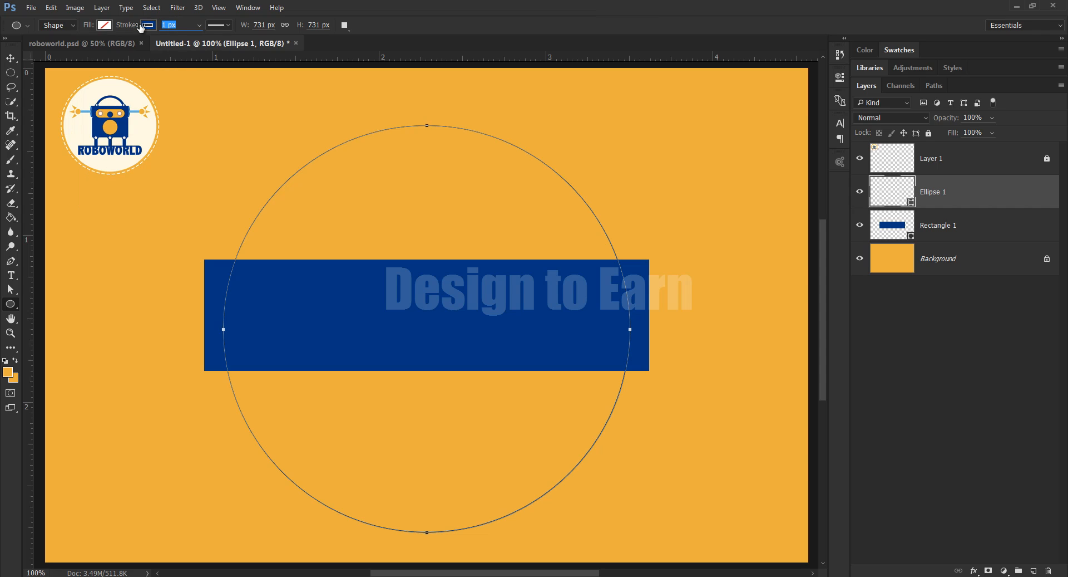
pyautogui.write('25')
pyautogui.press('Return')
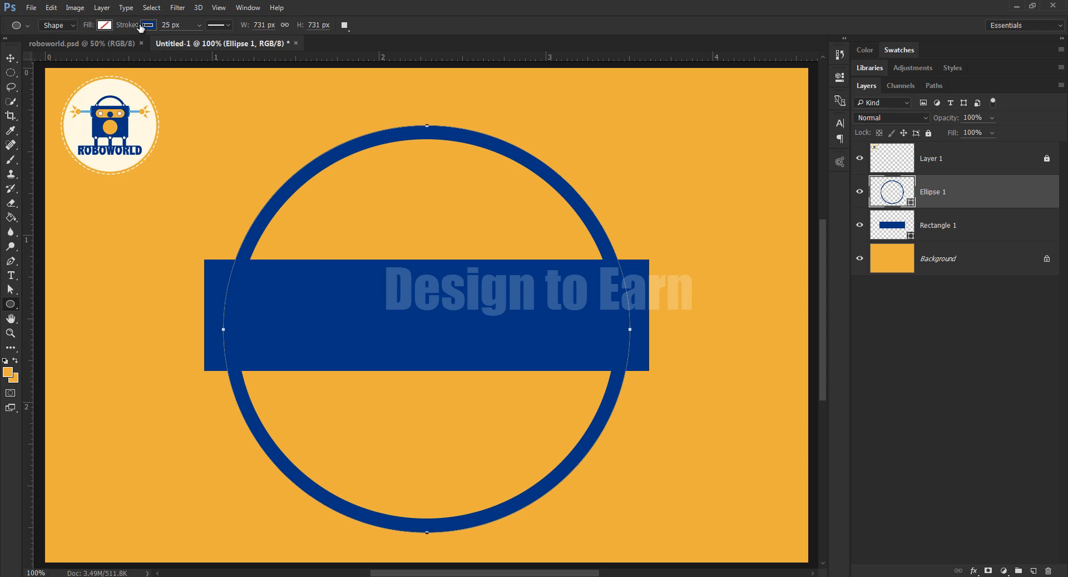
pyautogui.click(184, 24)
pyautogui.write('50')
pyautogui.press('Return')
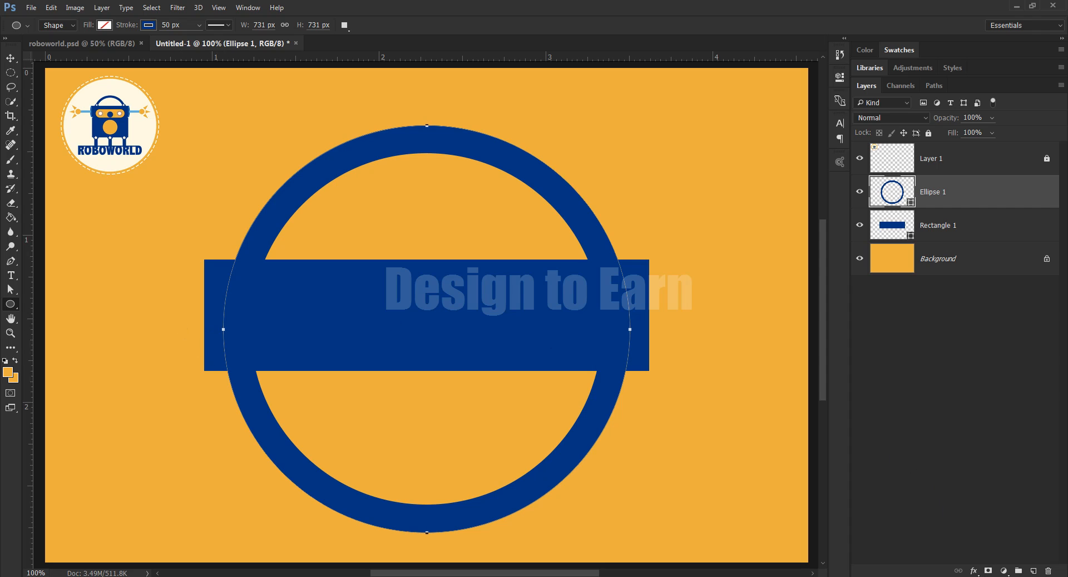
# Step: Add a layer mask to the circle and paint out its lower part below the rectangle with a black 150 px brush
pyautogui.click(989, 570)
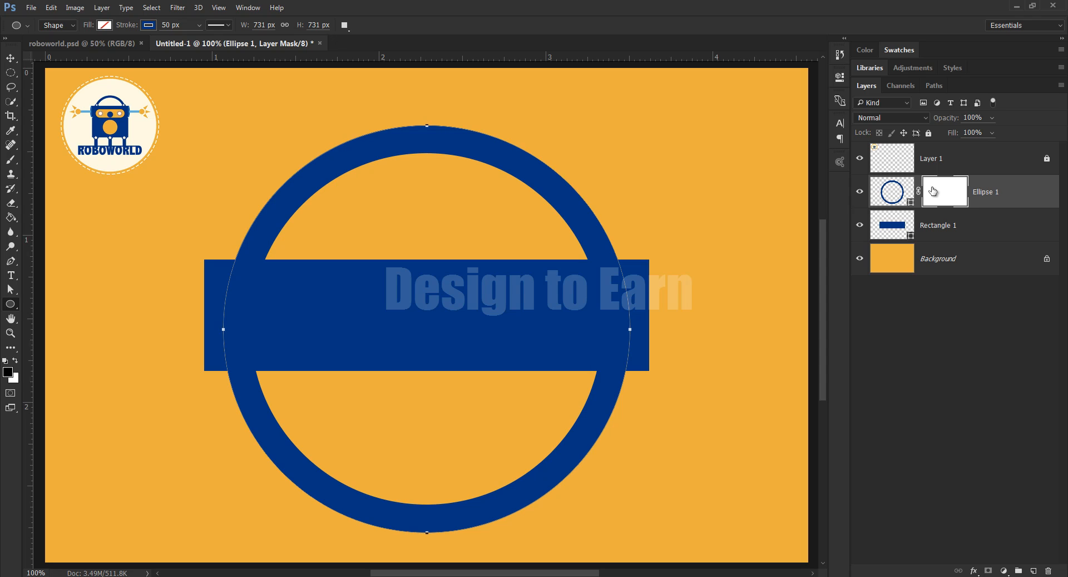
pyautogui.click(9, 163)
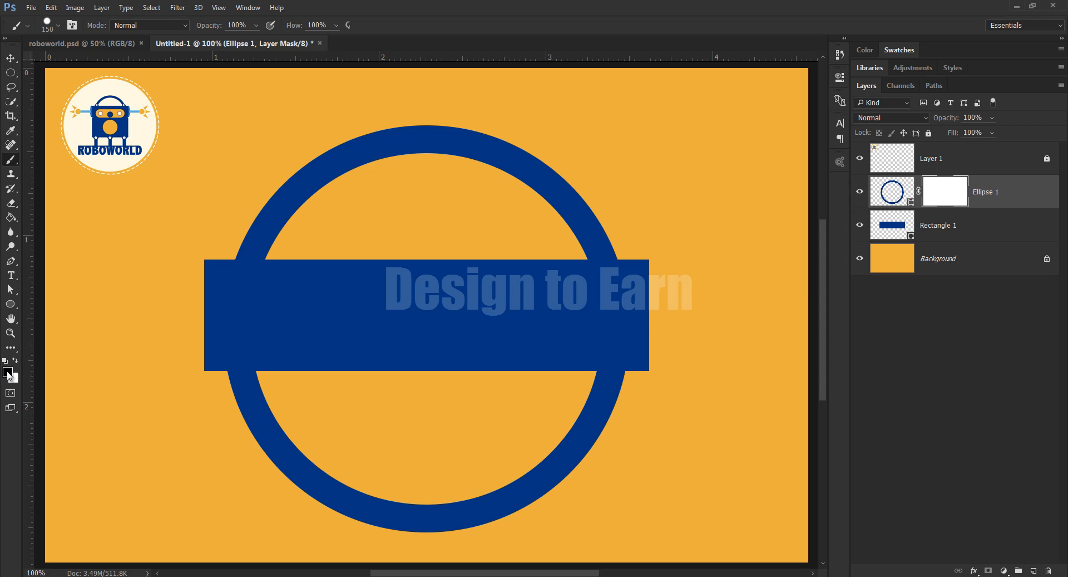
pyautogui.moveTo(274, 393)
pyautogui.mouseDown()
pyautogui.moveTo(253, 378)
pyautogui.moveTo(291, 453)
pyautogui.moveTo(348, 484)
pyautogui.moveTo(412, 505)
pyautogui.moveTo(507, 509)
pyautogui.moveTo(554, 494)
pyautogui.moveTo(590, 445)
pyautogui.moveTo(617, 371)
pyautogui.mouseUp()
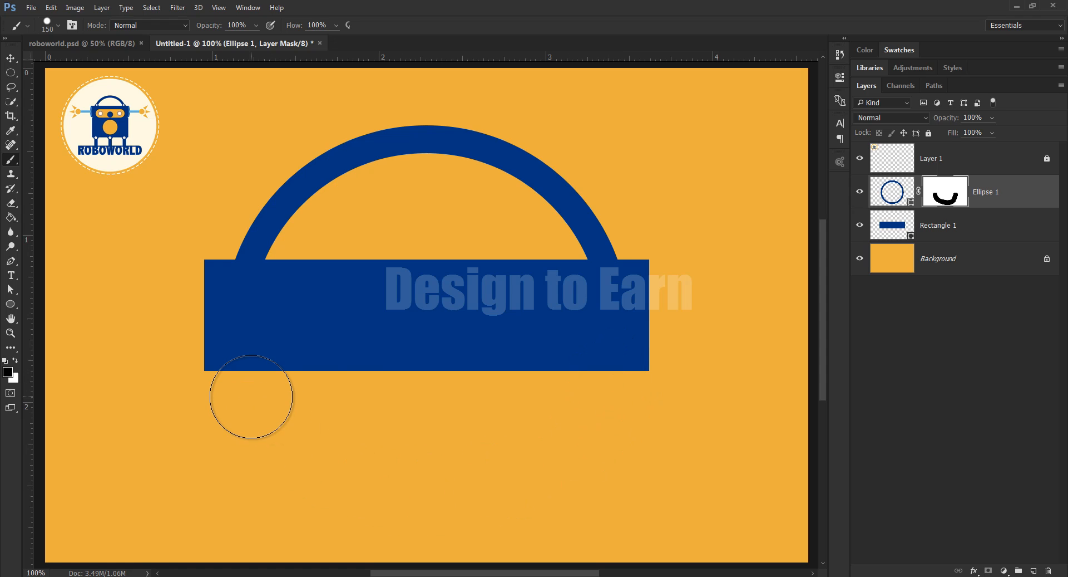
# Step: Using the handle in roboworld.psd as reference, draw a circle about 78 px across on a new layer at the arc's left base
pyautogui.click(77, 42)
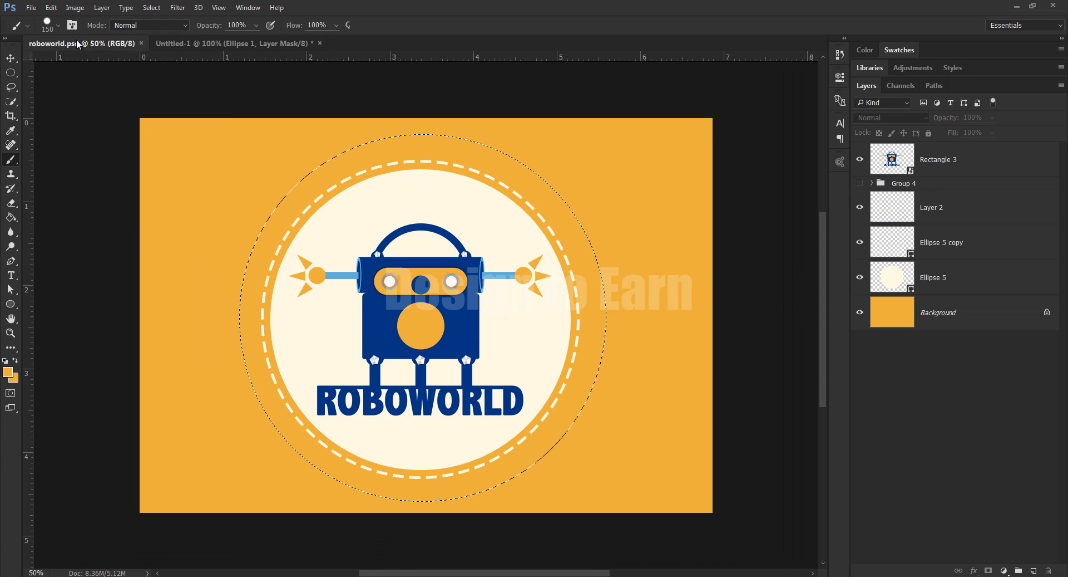
pyautogui.hotkey('ctrl', '+')
pyautogui.hotkey('ctrl', '+')
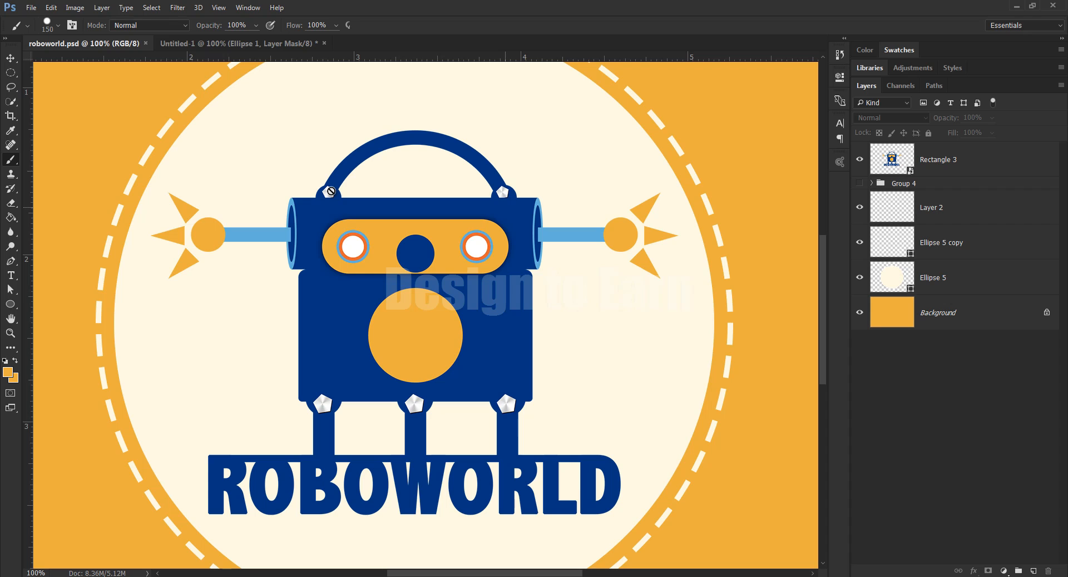
pyautogui.click(265, 43)
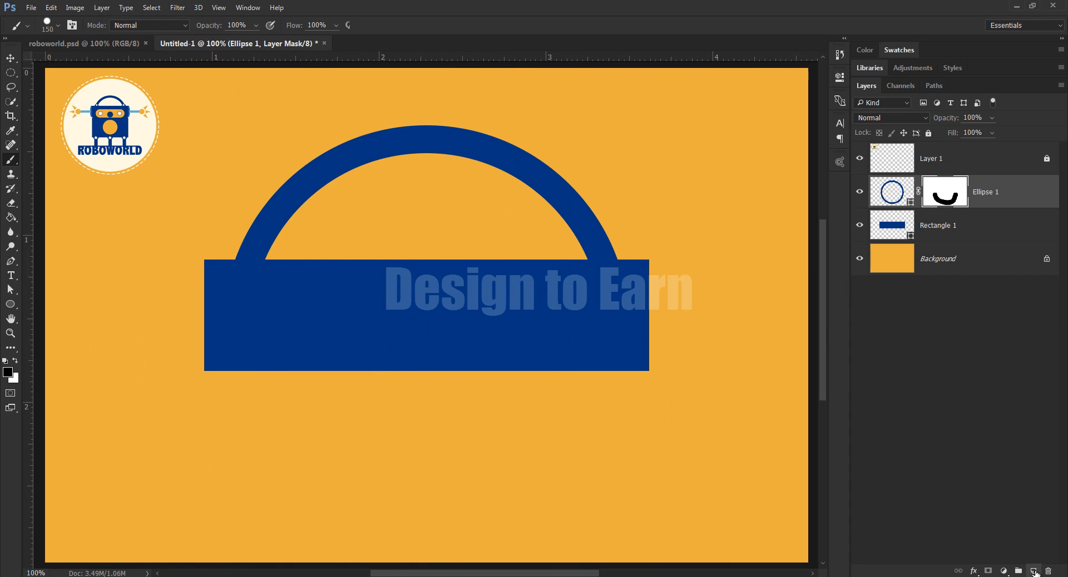
pyautogui.click(1033, 570)
pyautogui.rightClick(10, 306)
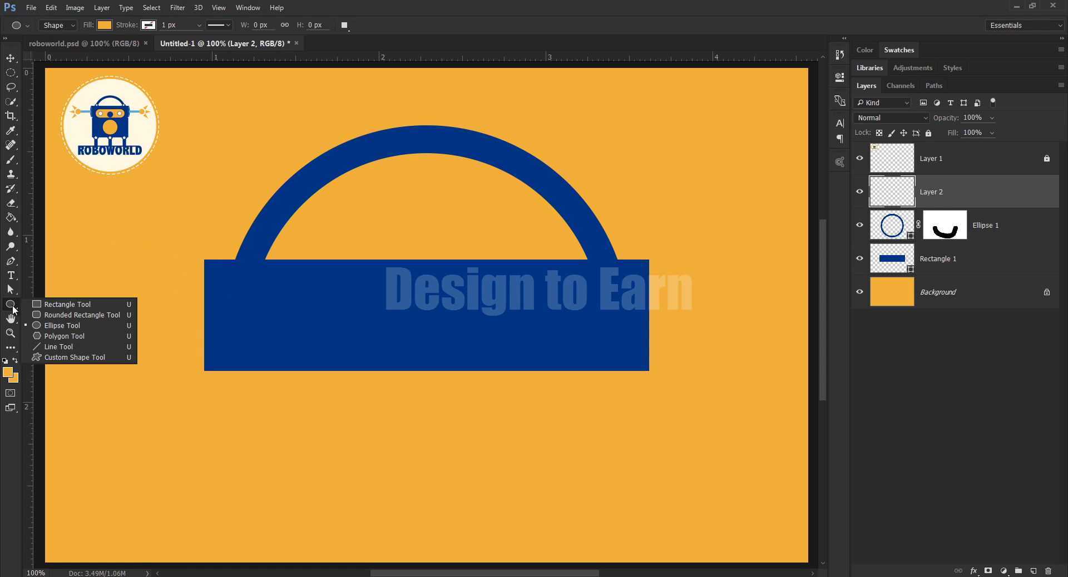
pyautogui.click(79, 324)
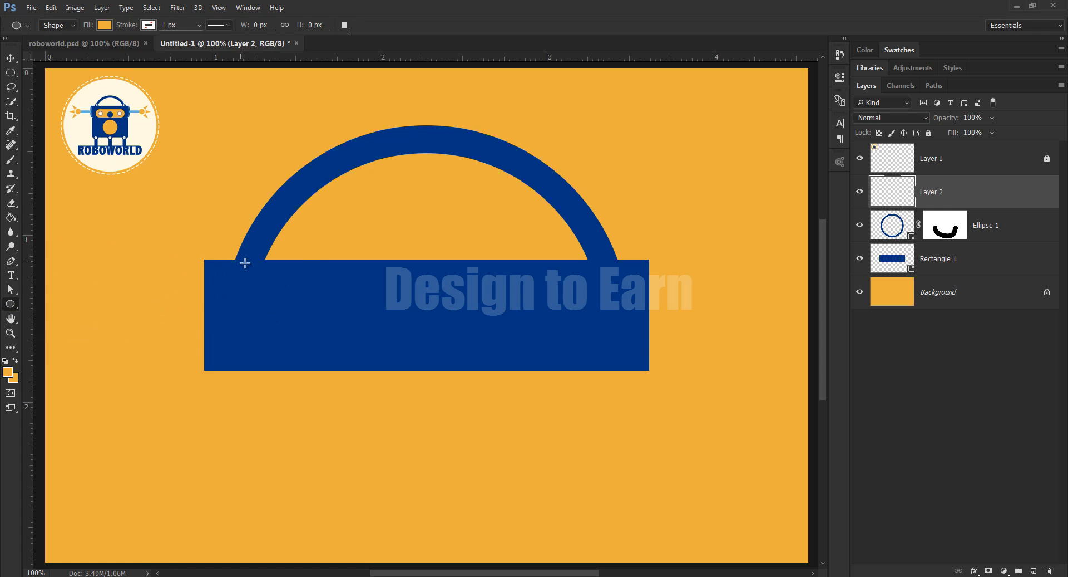
pyautogui.moveTo(240, 259)
pyautogui.mouseDown()
pyautogui.moveTo(294, 310)
pyautogui.moveTo(273, 271)
pyautogui.moveTo(287, 277)
pyautogui.mouseUp()
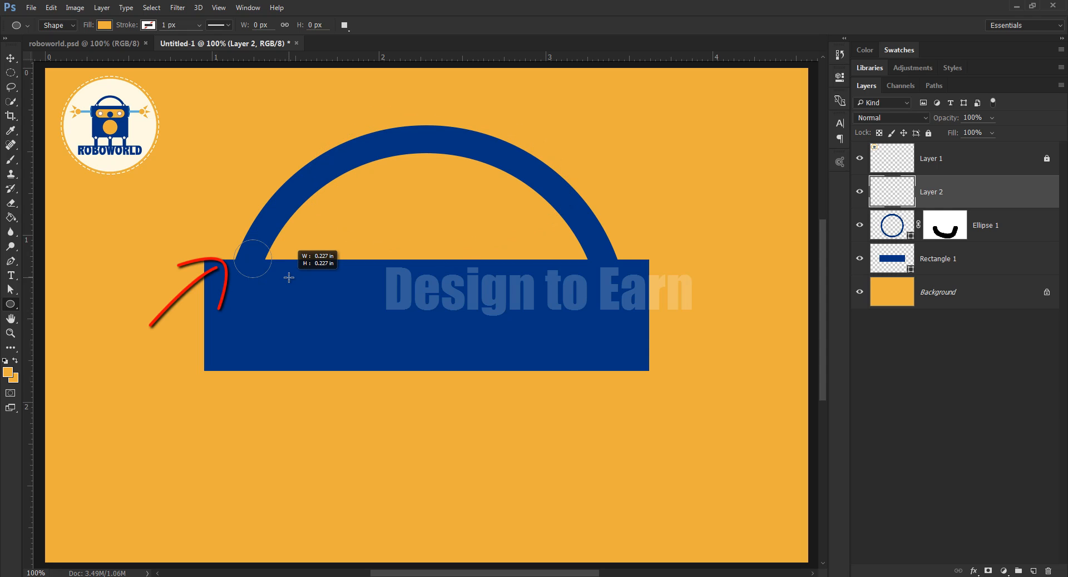
pyautogui.moveTo(289, 277); pyautogui.dragTo(296, 278)
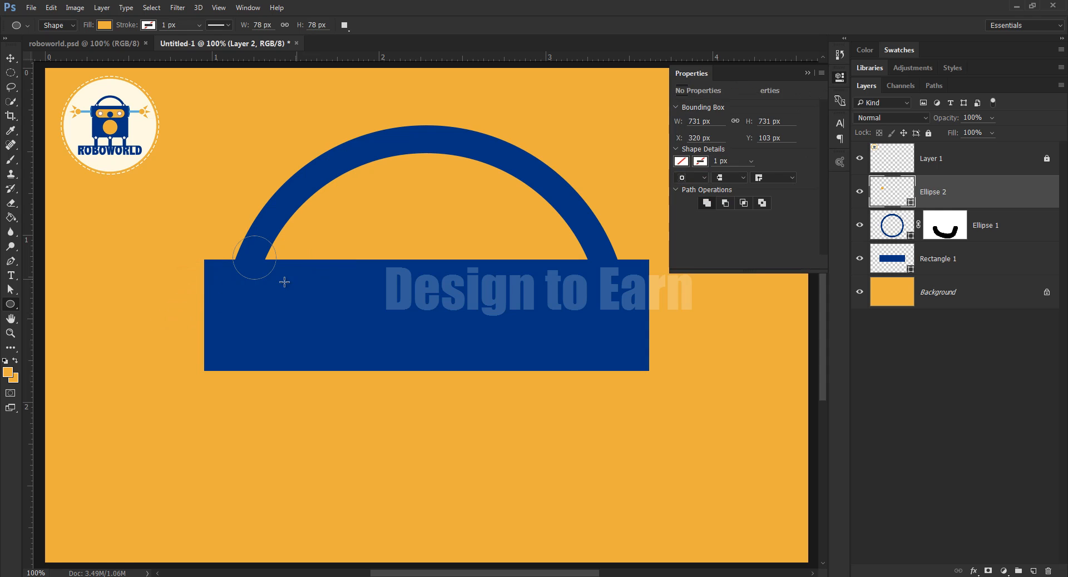
# Step: Recolor the small circle with the rectangle's dark blue 003580 and place a duplicate at the arc's right base
pyautogui.doubleClick(892, 191)
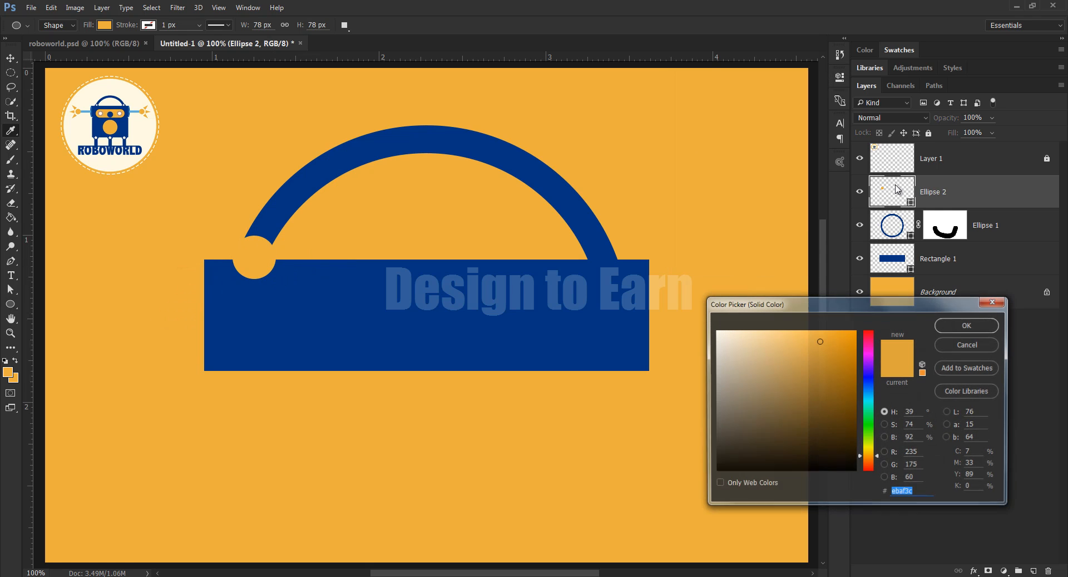
pyautogui.click(549, 283)
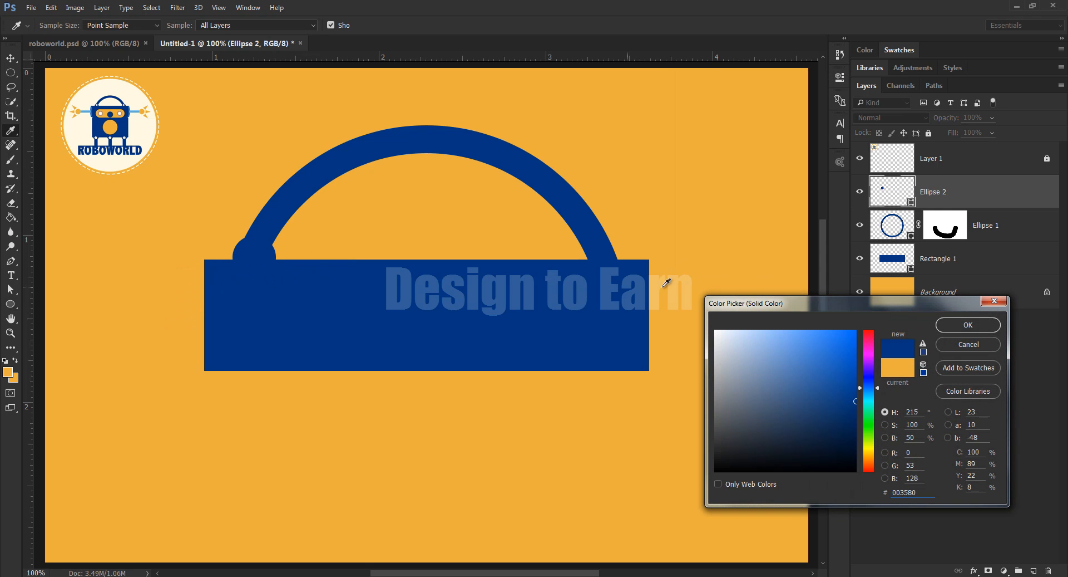
pyautogui.click(969, 327)
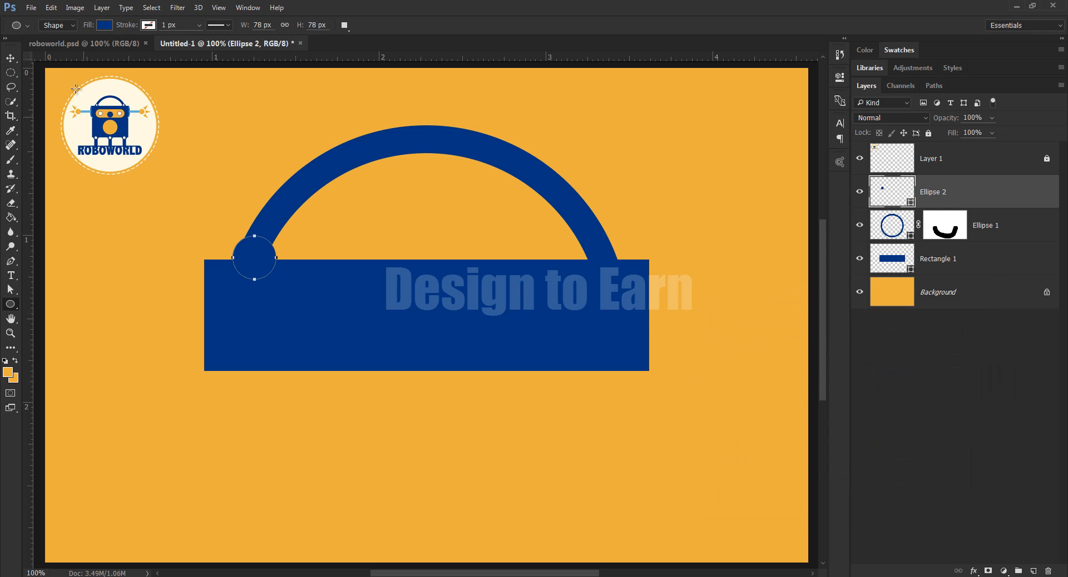
pyautogui.click(11, 58)
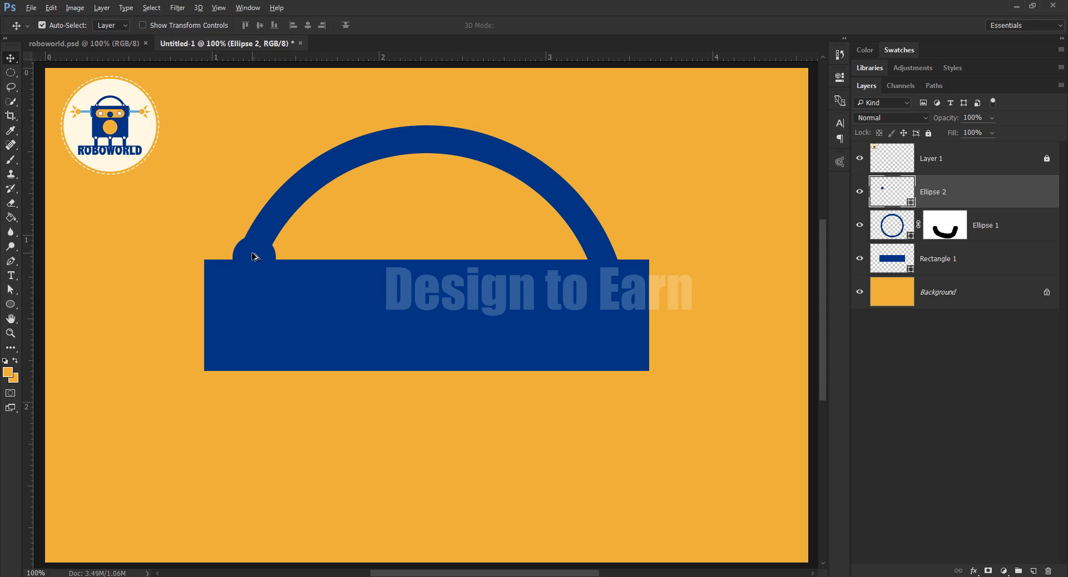
pyautogui.moveTo(253, 256); pyautogui.dragTo(593, 301)
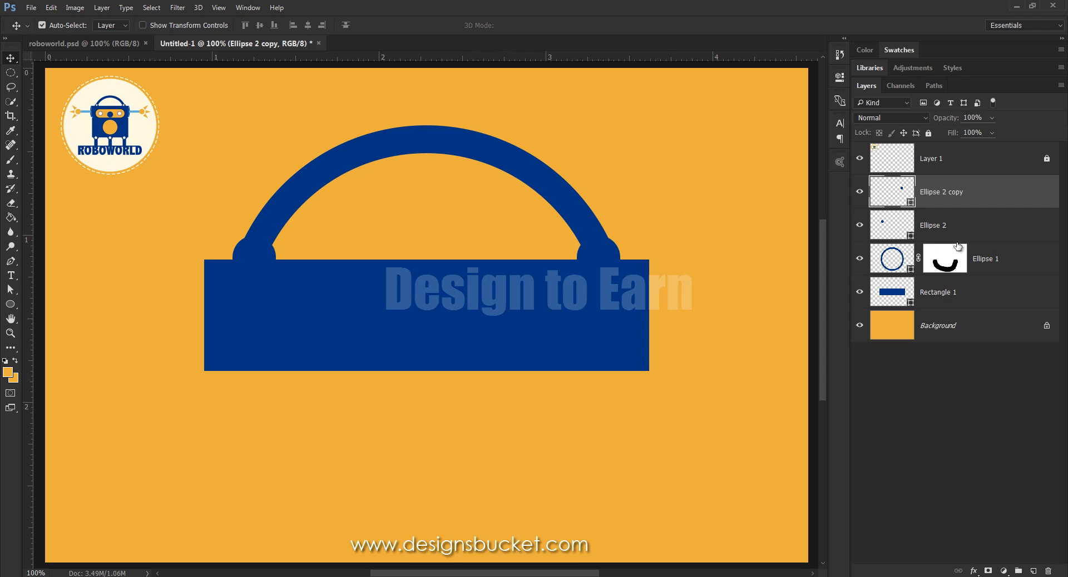
# Step: Combine the Ellipse 2 copy, Ellipse 2 and Ellipse 1 layers into one smart object
pyautogui.keyDown('shift'); pyautogui.click(1006, 265); pyautogui.keyUp('shift')
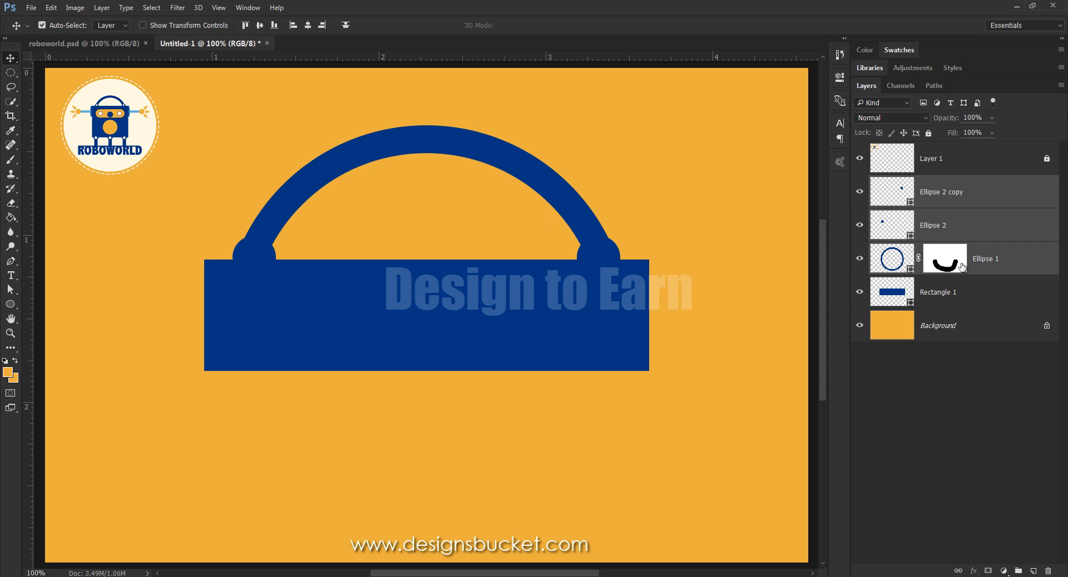
pyautogui.rightClick(999, 262)
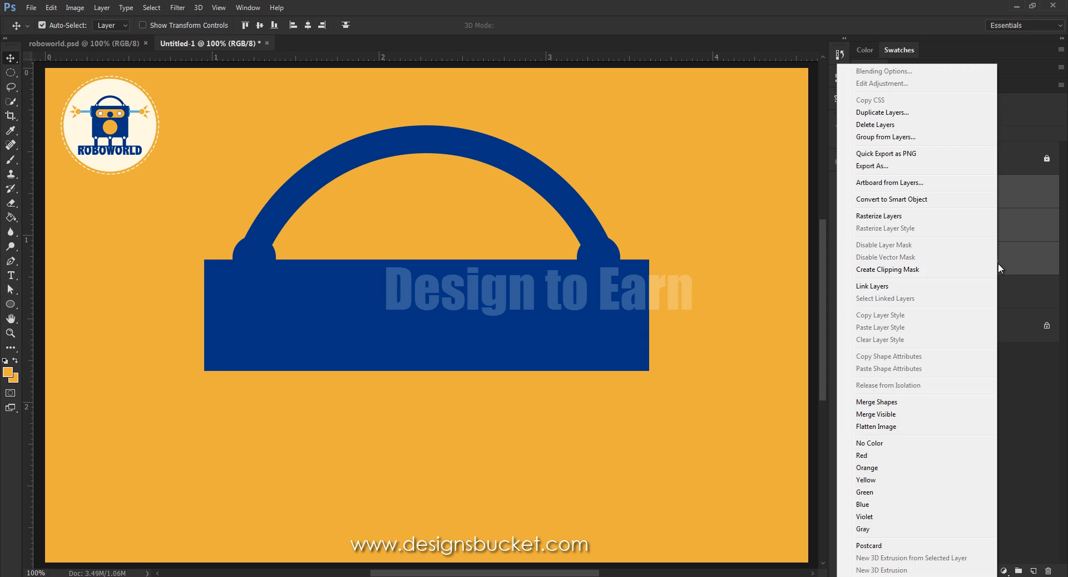
pyautogui.click(908, 199)
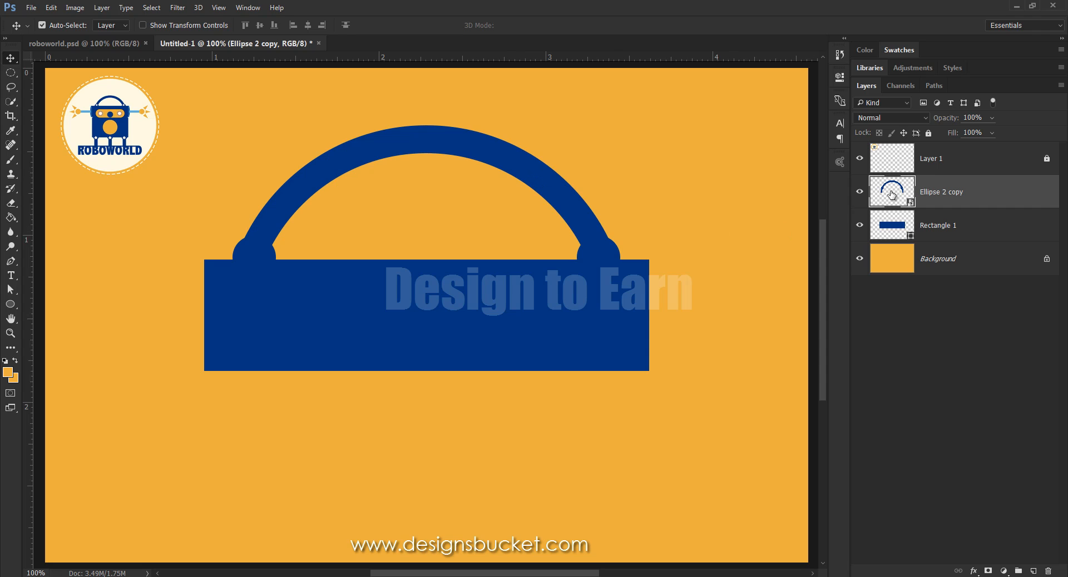
# Step: Set the Ellipse 1 arc's stroke to 45 px inside the handle smart object, save it and return to the main document
pyautogui.doubleClick(876, 198)
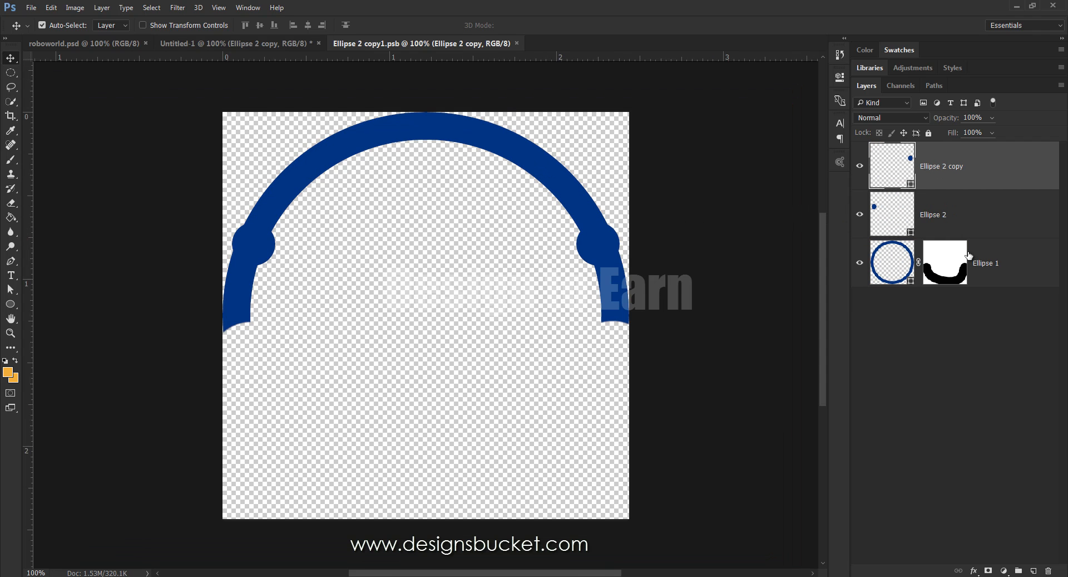
pyautogui.click(991, 267)
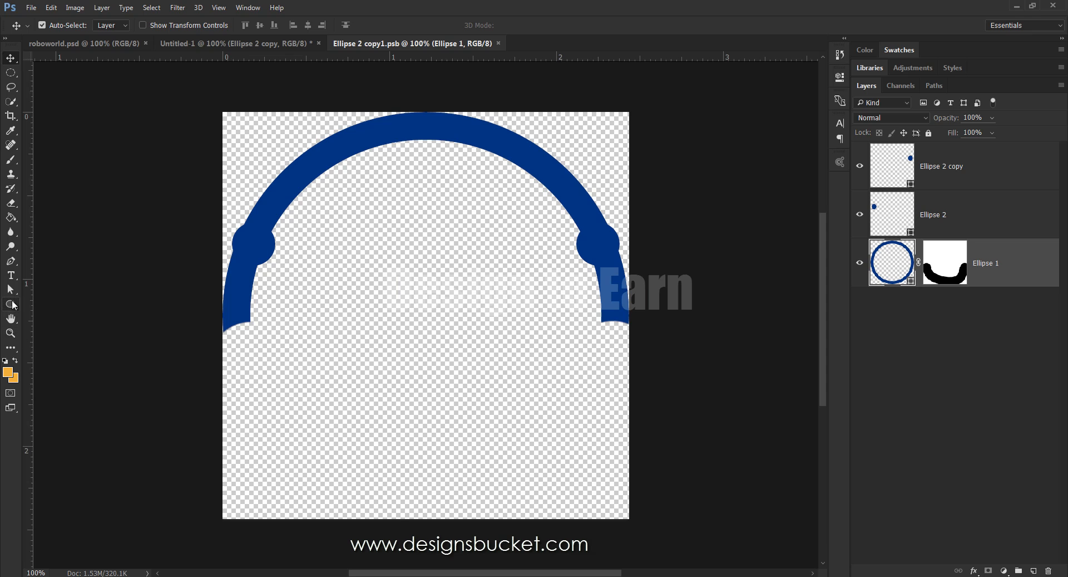
pyautogui.click(11, 304)
pyautogui.click(184, 22)
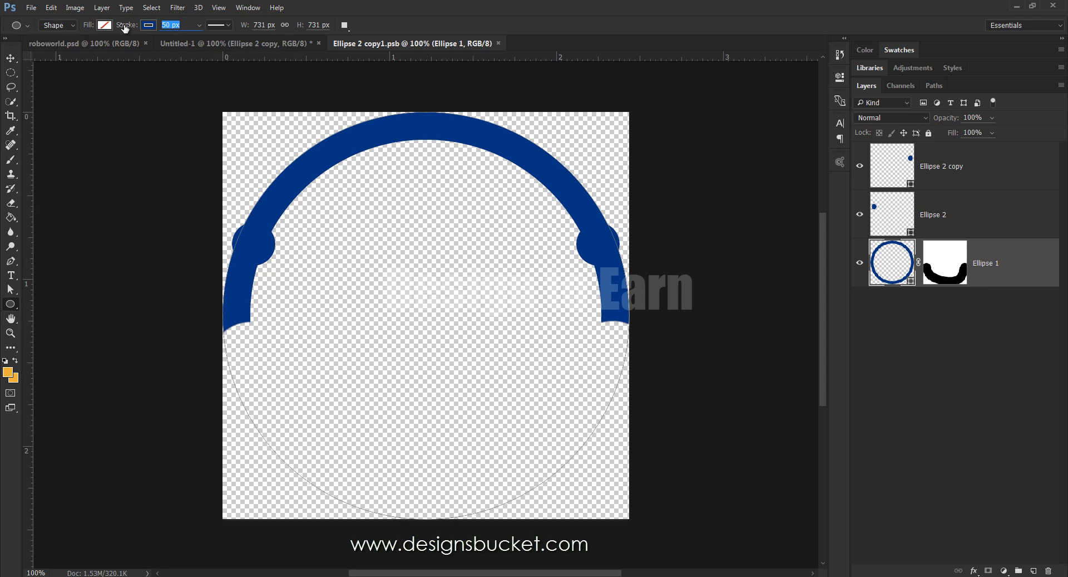
pyautogui.write('45')
pyautogui.press('Return')
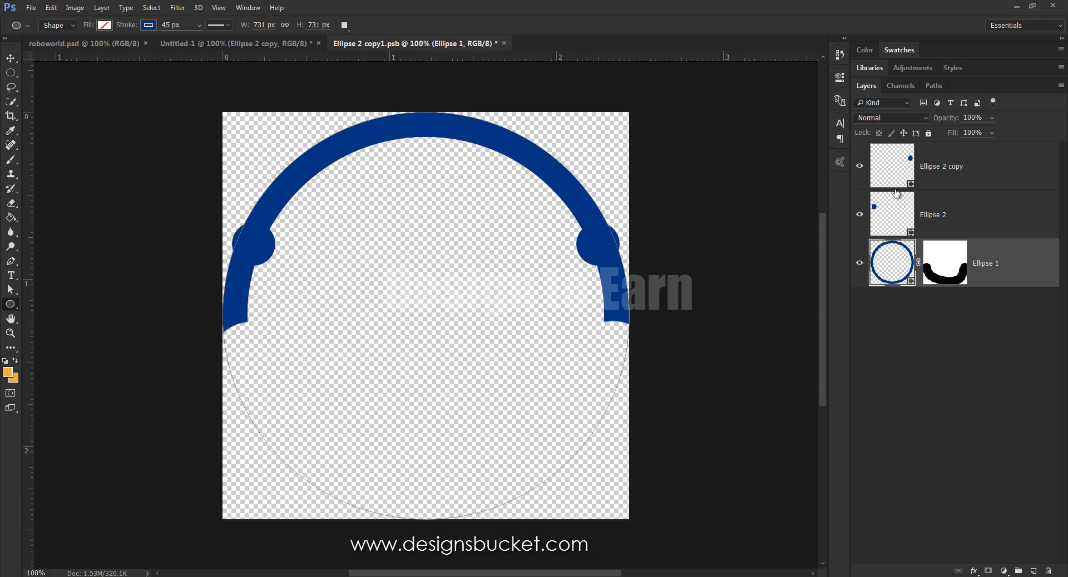
pyautogui.hotkey('ctrl', 's')
pyautogui.click(503, 43)
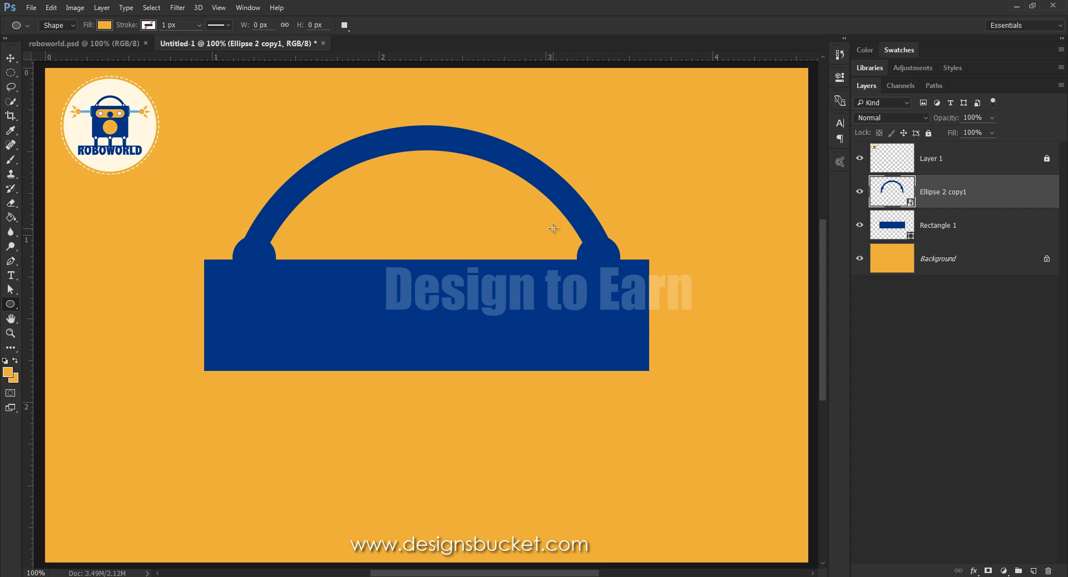
# Step: Using the bolts in roboworld.psd as reference, draw a five-sided polygon about 38 px wide on a new layer at the arc's left base
pyautogui.click(131, 45)
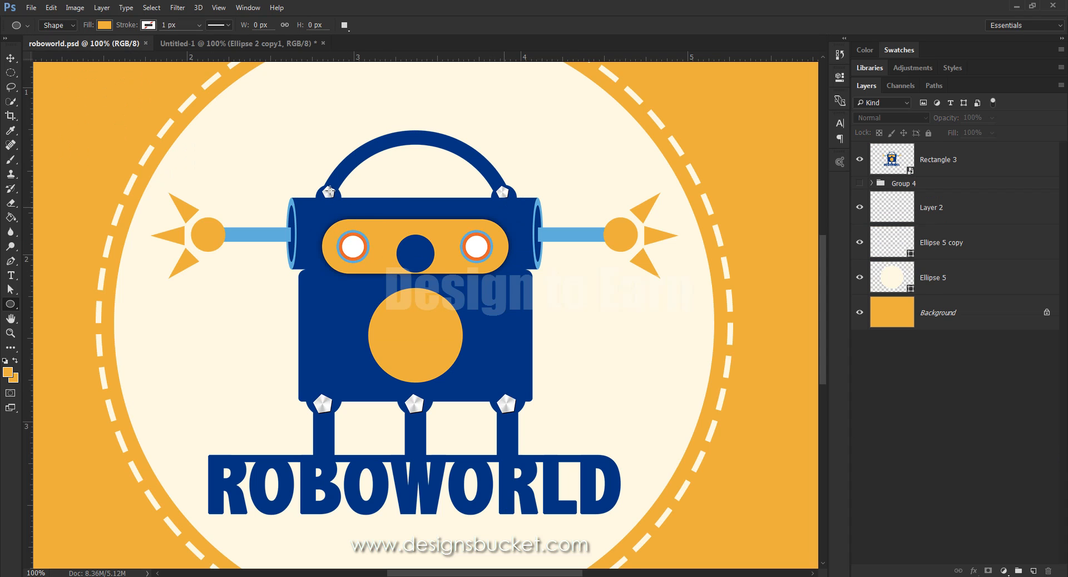
pyautogui.click(248, 45)
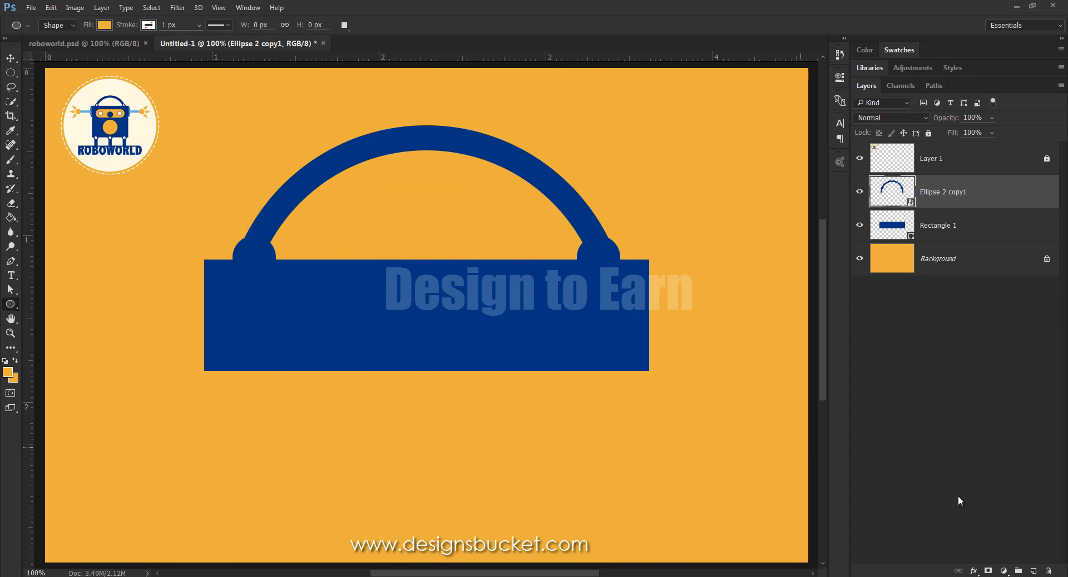
pyautogui.click(1034, 570)
pyautogui.hotkey('ctrl', '+')
pyautogui.hotkey('ctrl', '+')
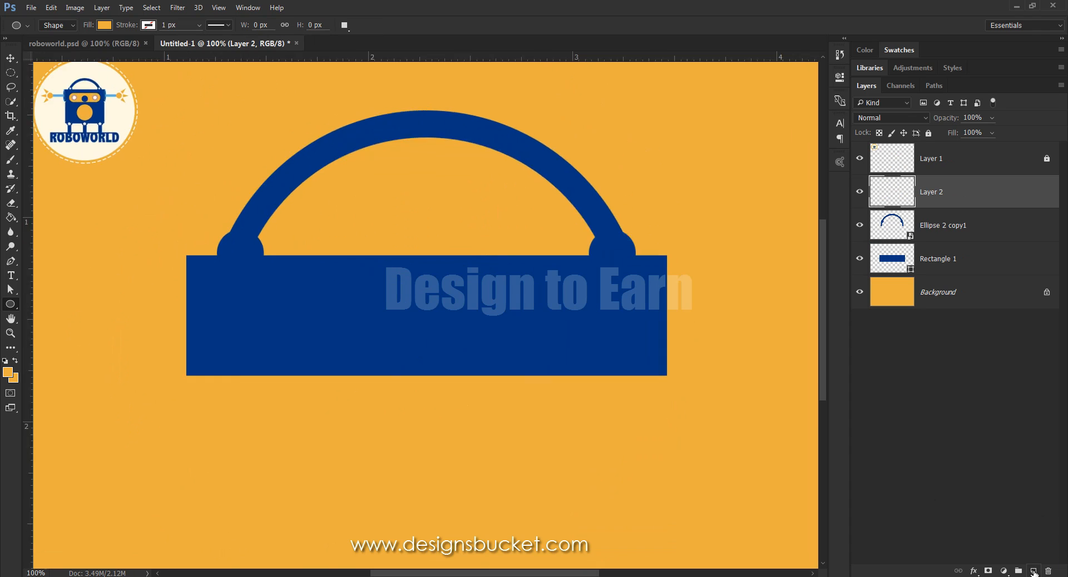
pyautogui.moveTo(401, 382); pyautogui.dragTo(457, 420)
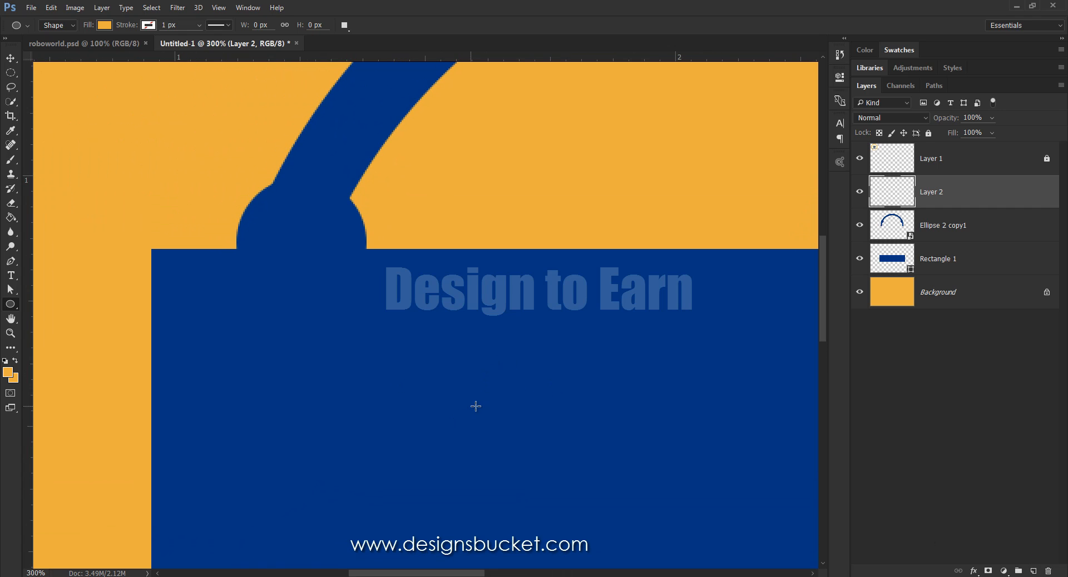
pyautogui.rightClick(10, 304)
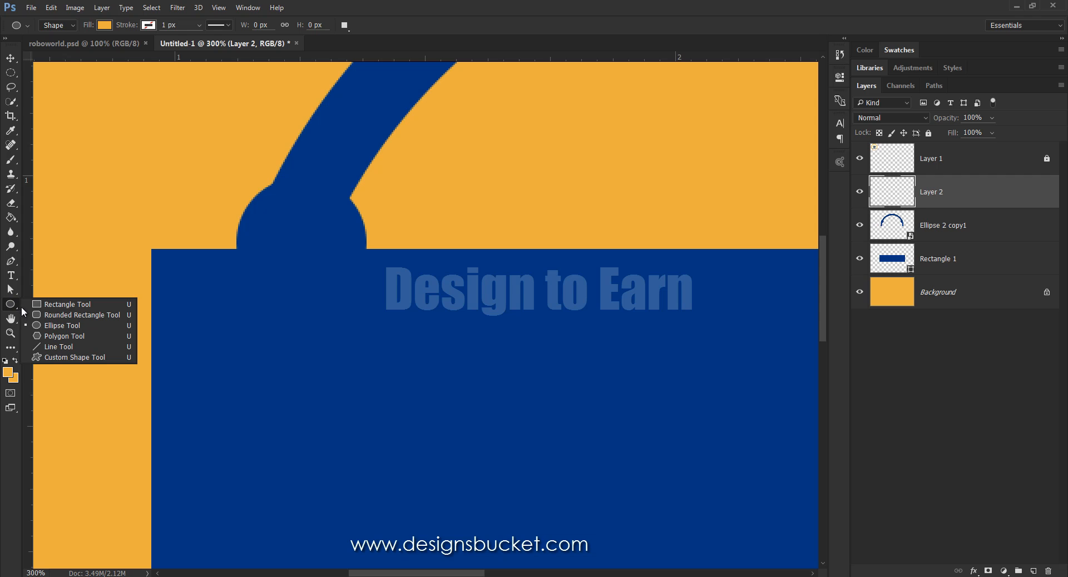
pyautogui.click(68, 336)
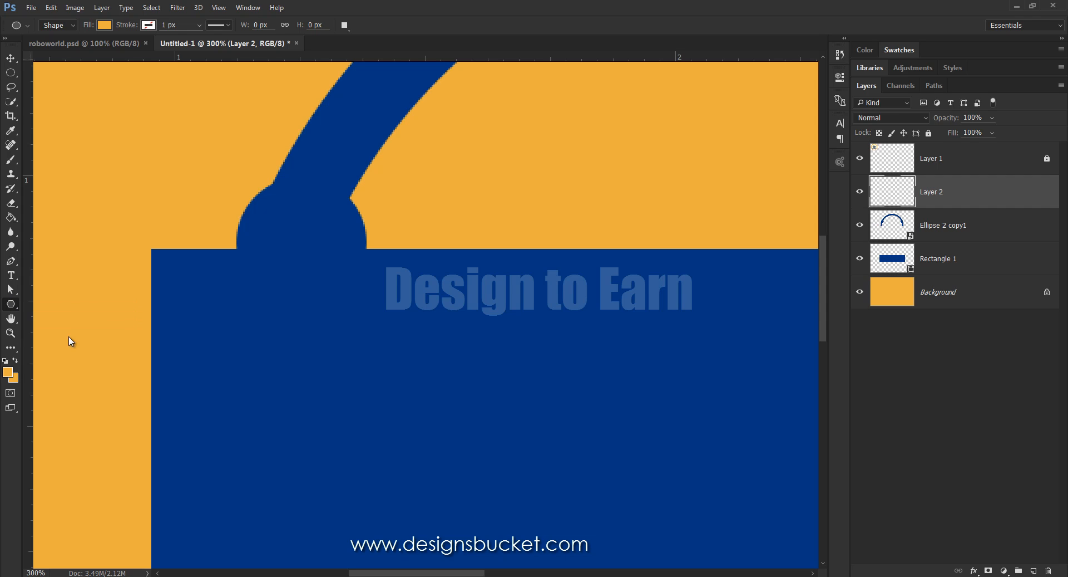
pyautogui.moveTo(303, 222); pyautogui.dragTo(329, 242)
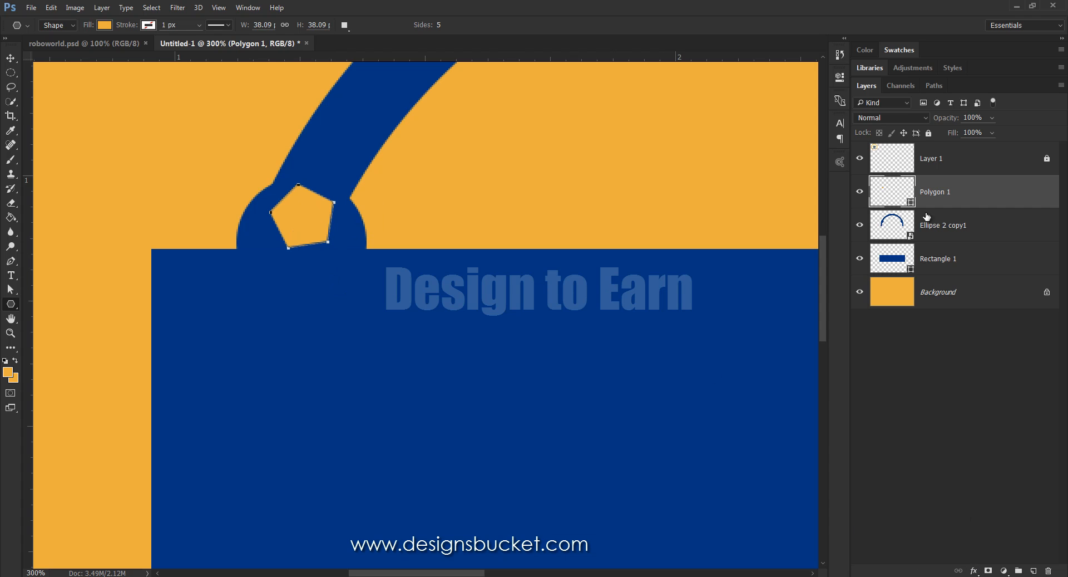
# Step: Add a Gradient Overlay to the pentagon and change the gradient's first color stop to white ffffff
pyautogui.rightClick(939, 187)
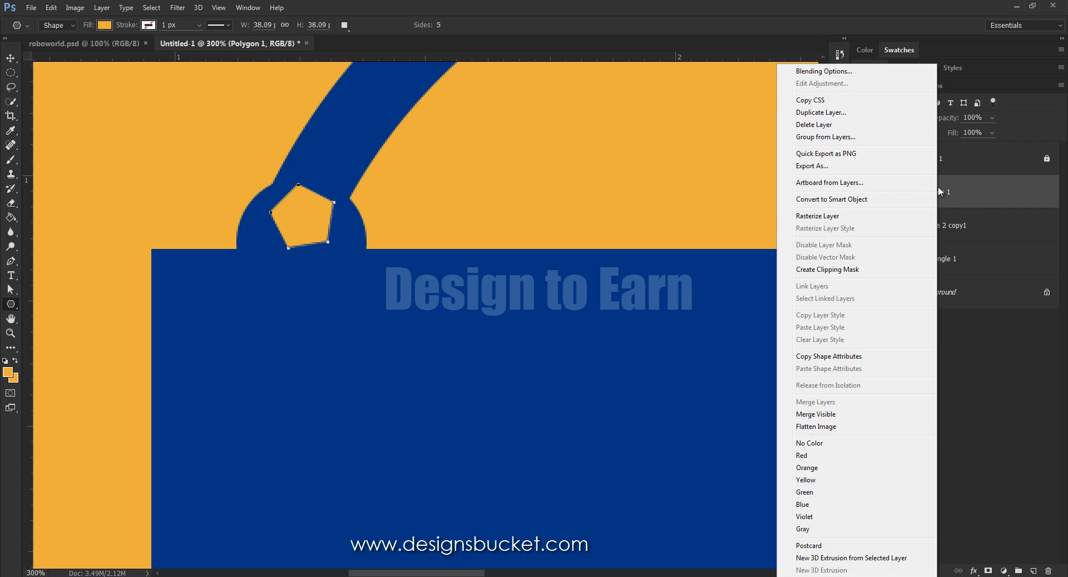
pyautogui.click(838, 73)
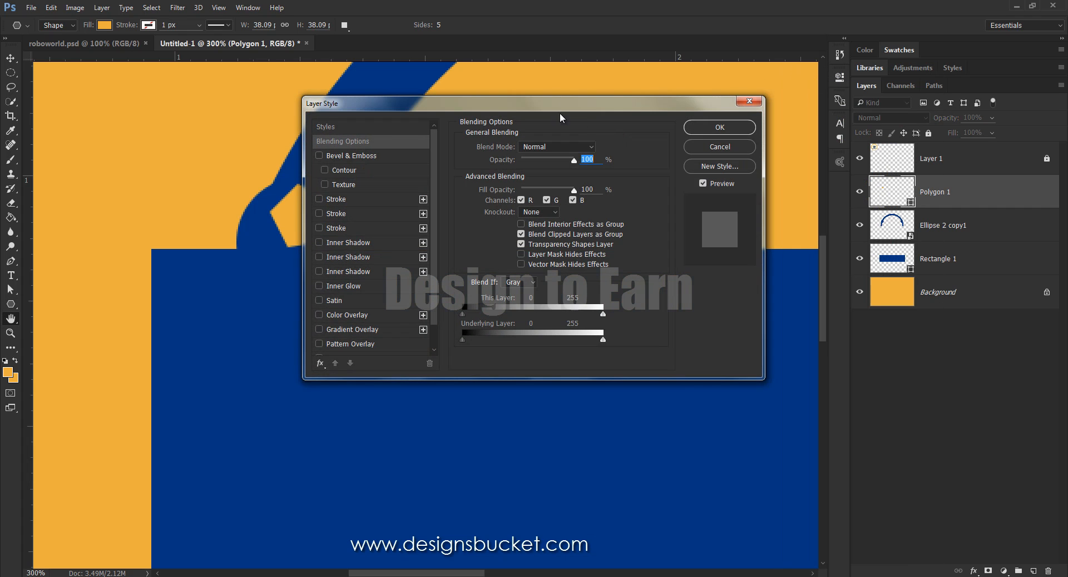
pyautogui.moveTo(560, 111); pyautogui.dragTo(762, 117)
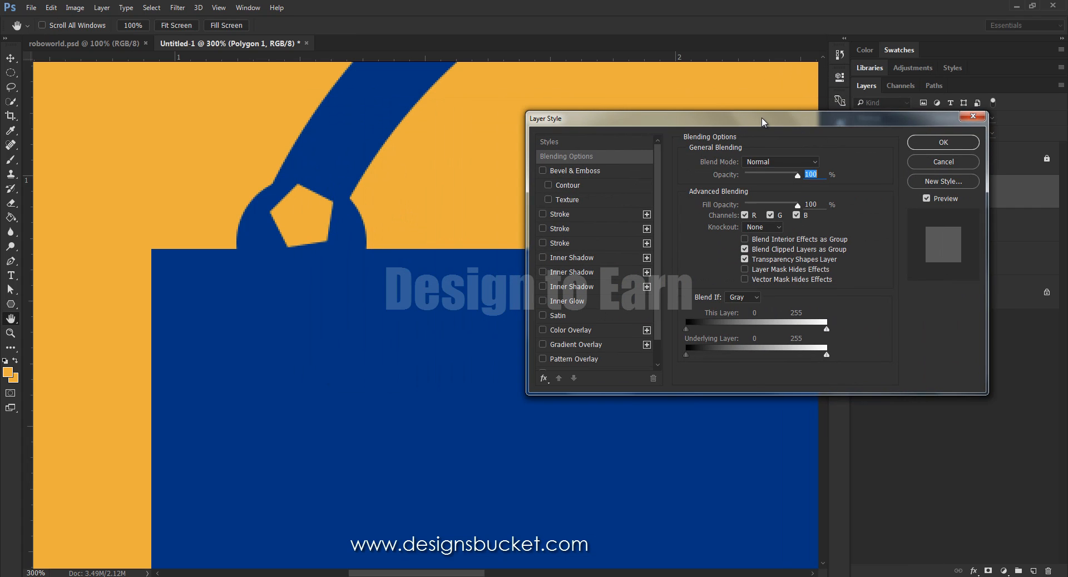
pyautogui.click(569, 345)
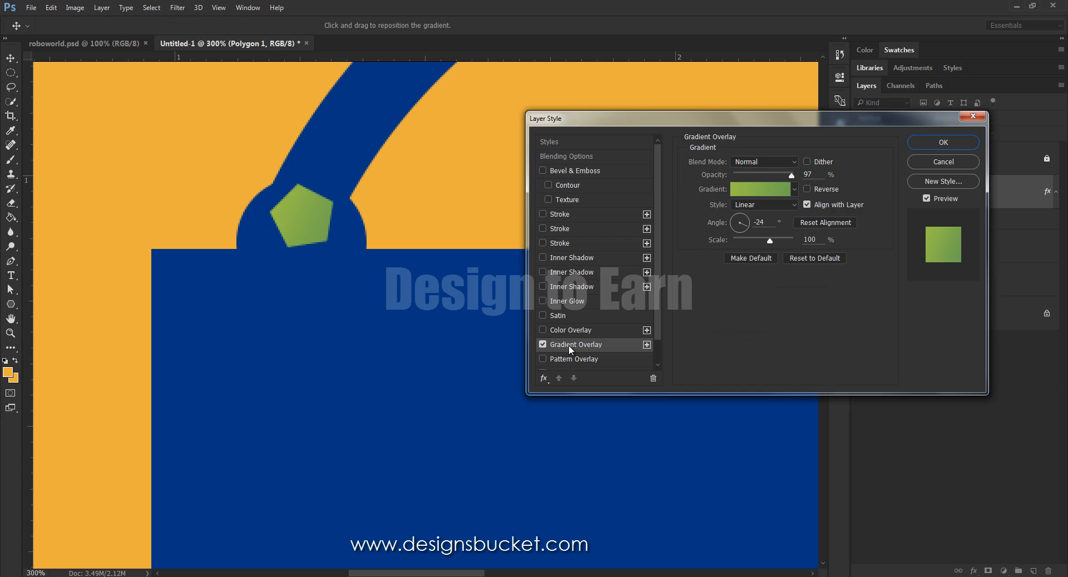
pyautogui.click(761, 190)
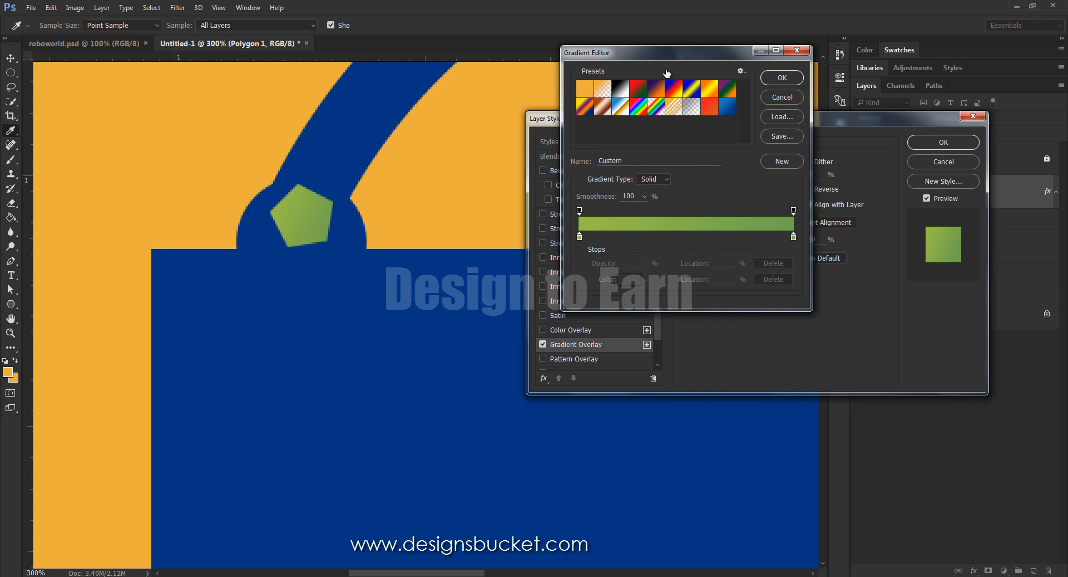
pyautogui.moveTo(700, 54); pyautogui.dragTo(775, 55)
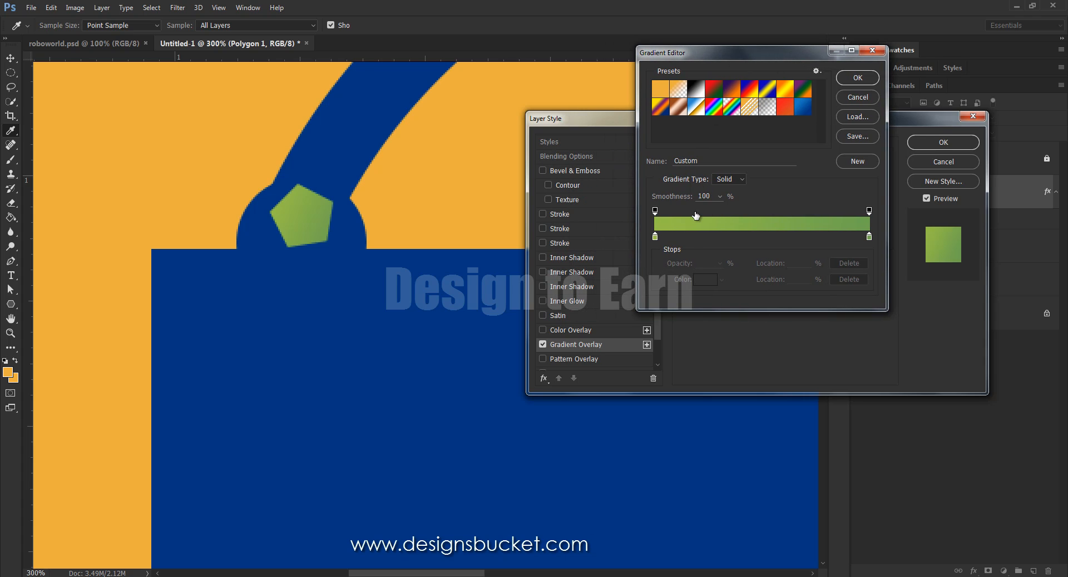
pyautogui.click(656, 236)
pyautogui.click(710, 280)
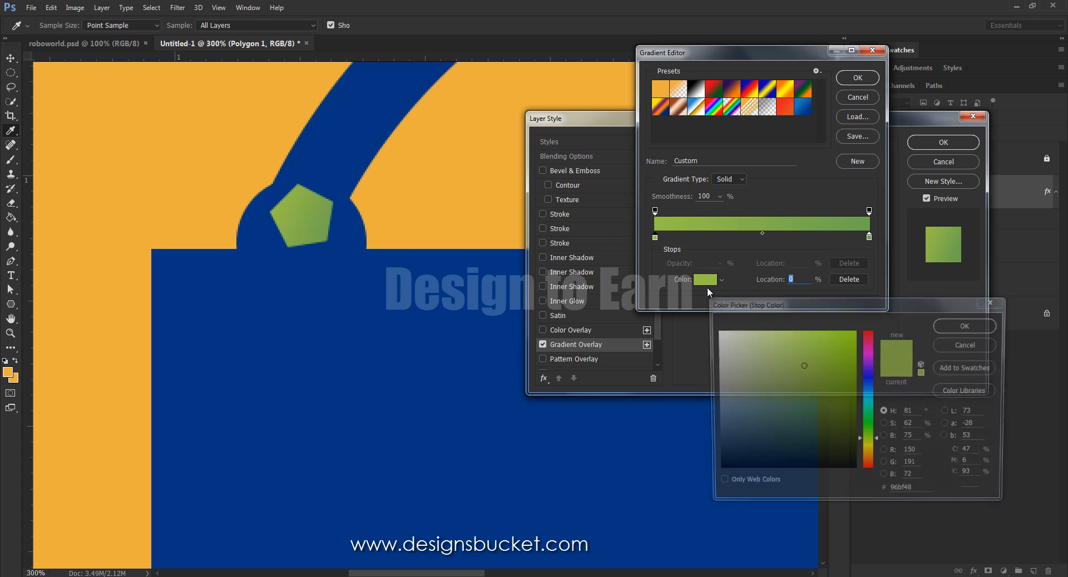
pyautogui.moveTo(768, 368); pyautogui.dragTo(699, 329)
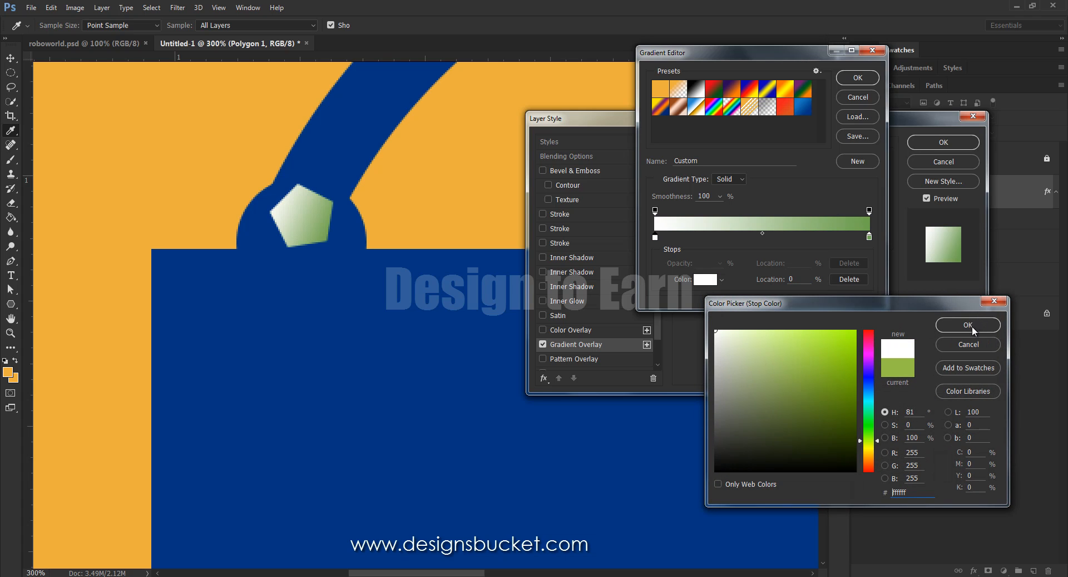
pyautogui.click(971, 325)
# Step: Add a light gray e8e8e8 stop at 10% and a mid gray afafaf stop at 24% to the gradient
pyautogui.click(677, 238)
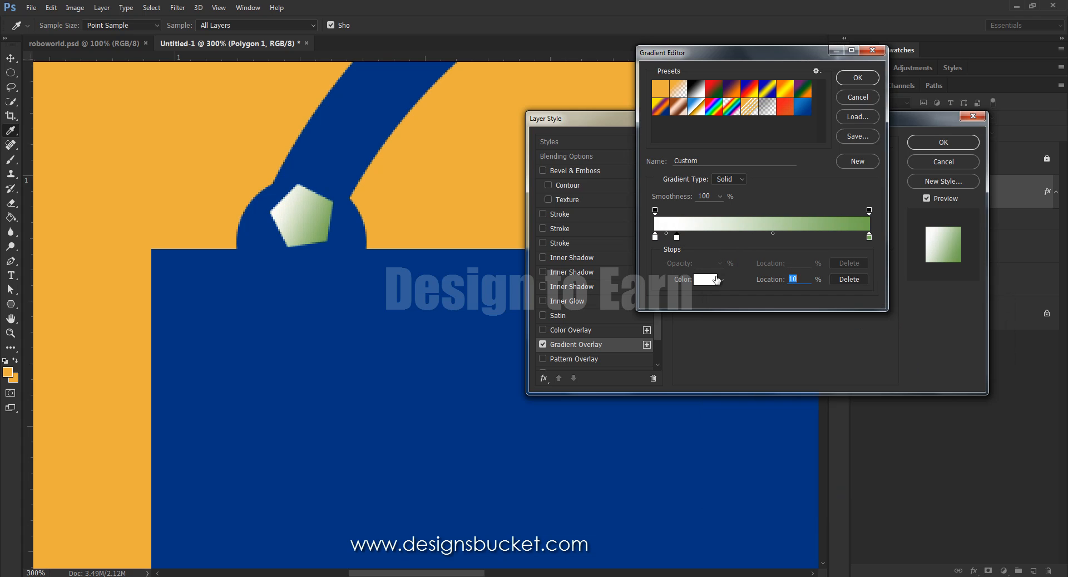
pyautogui.click(706, 279)
pyautogui.moveTo(729, 342); pyautogui.dragTo(701, 343)
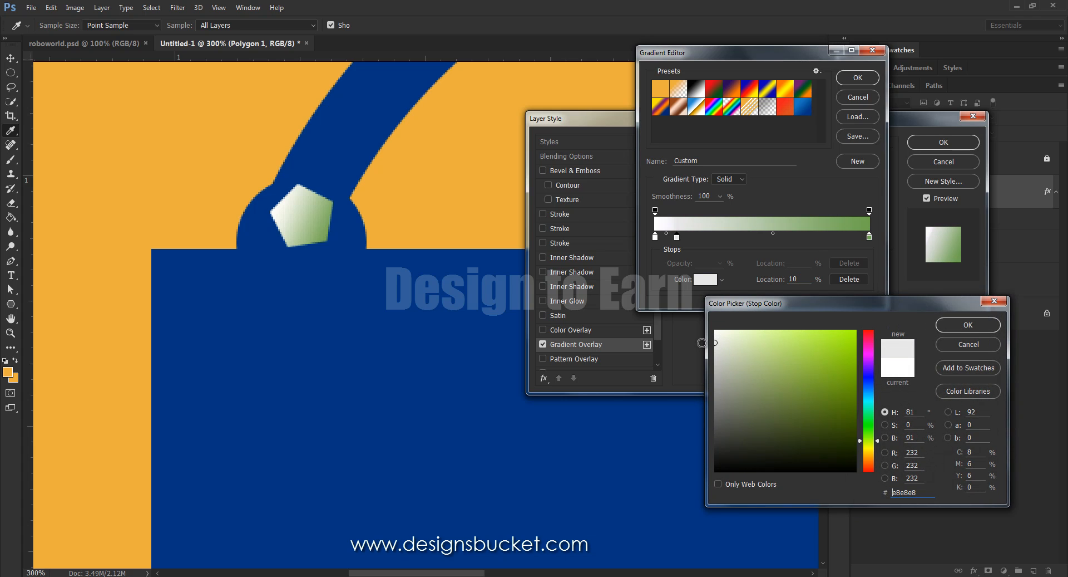
pyautogui.click(971, 326)
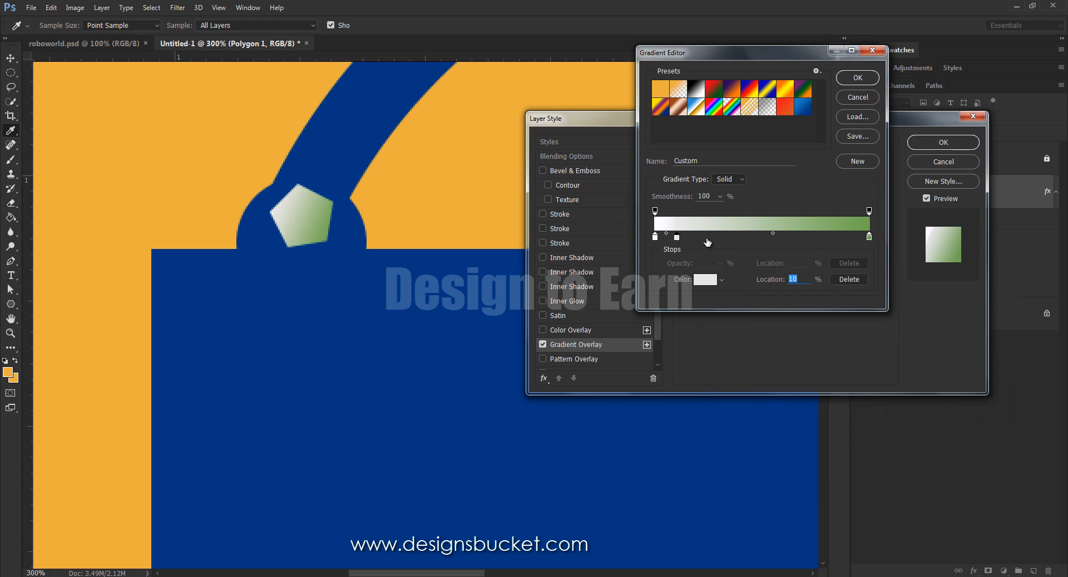
pyautogui.click(705, 237)
pyautogui.click(705, 280)
pyautogui.moveTo(748, 346); pyautogui.dragTo(651, 374)
pyautogui.click(948, 327)
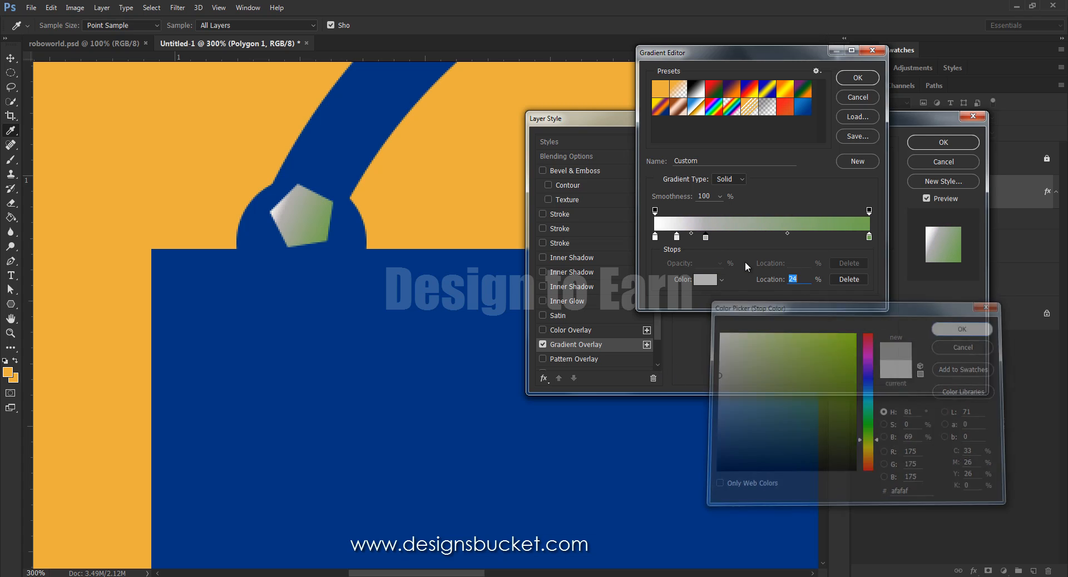
# Step: Continue the gradient with a light gray stop, white at 46%, a sampled gray, and white at 66%
pyautogui.click(728, 238)
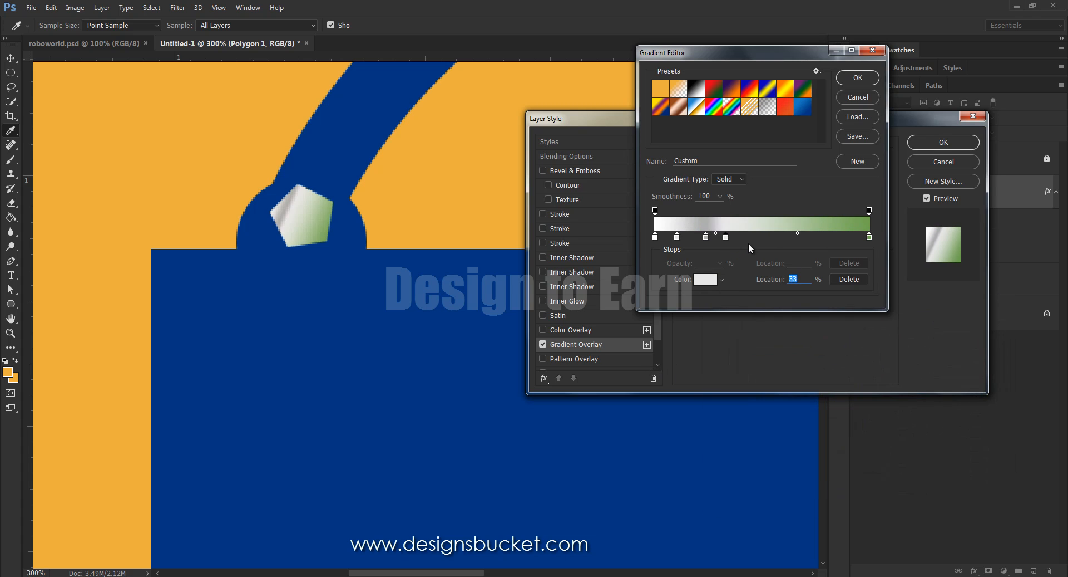
pyautogui.click(754, 237)
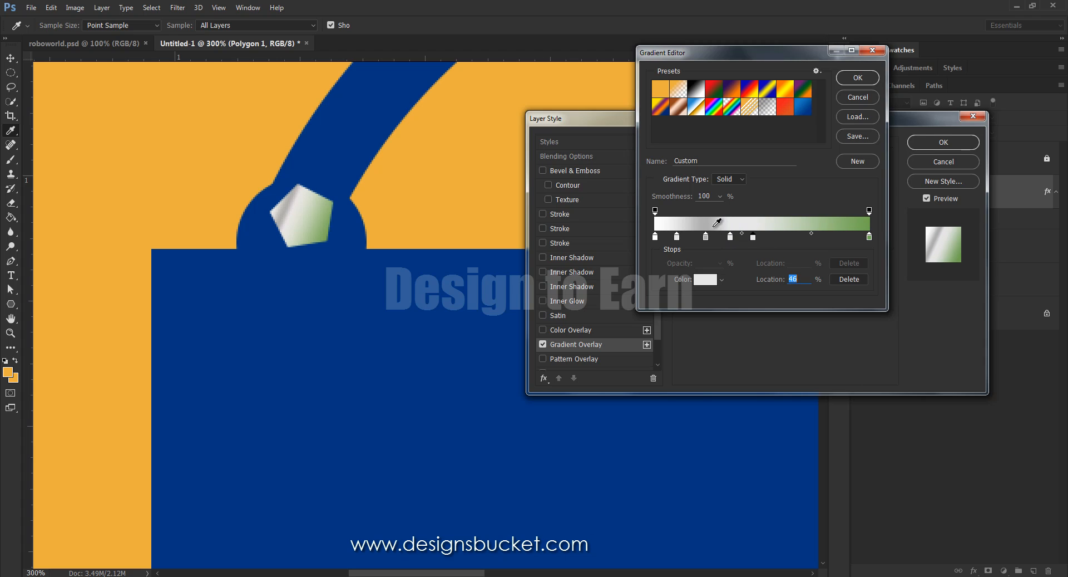
pyautogui.click(659, 222)
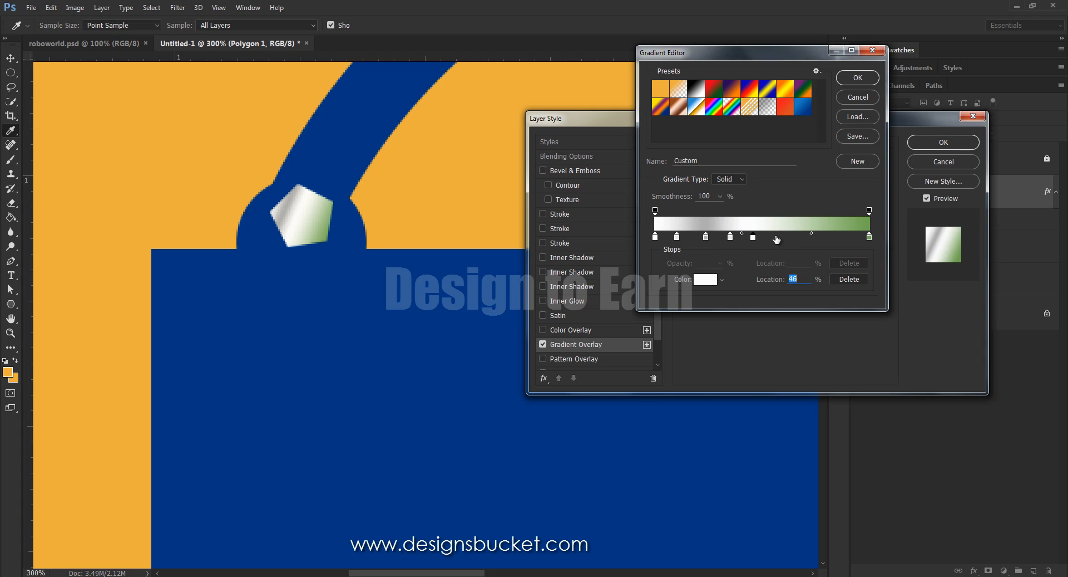
pyautogui.click(775, 238)
pyautogui.click(706, 223)
pyautogui.click(798, 238)
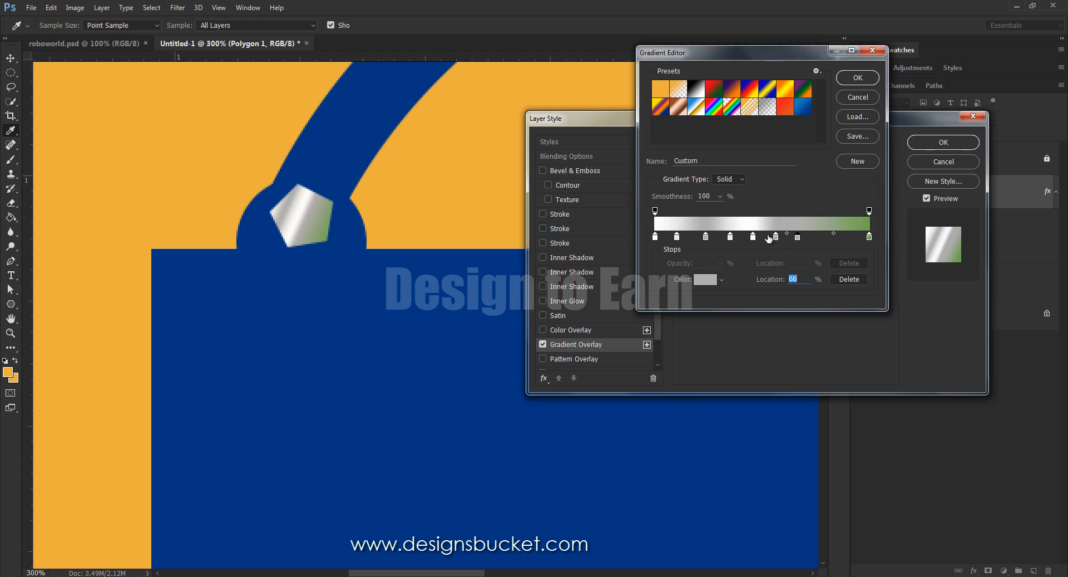
pyautogui.click(752, 224)
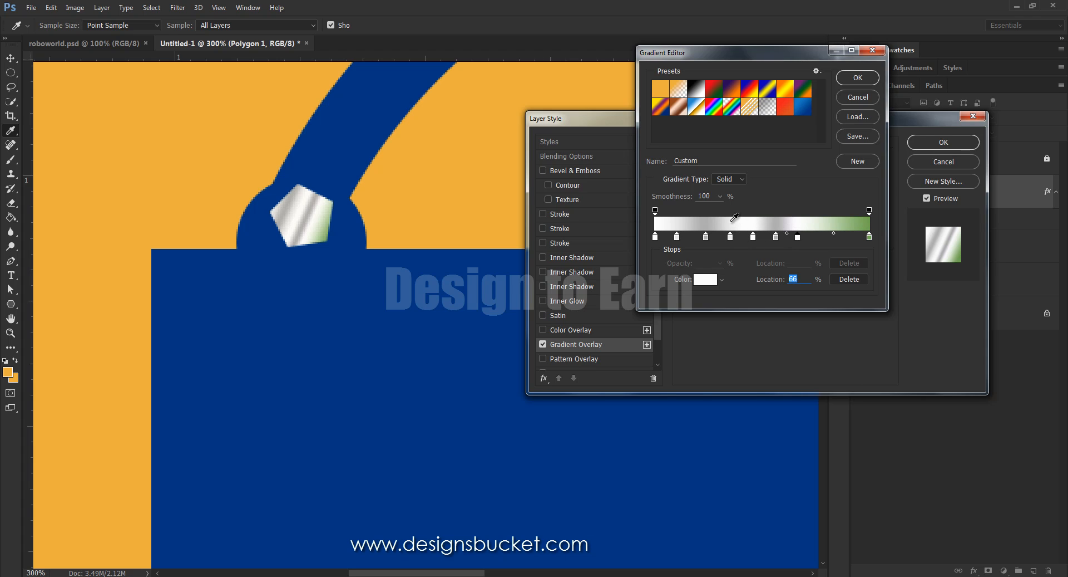
# Step: Add a gray stop at 78% and a light gray one at 88%, and recolor the green end stop with the sampled gray
pyautogui.click(822, 238)
pyautogui.click(844, 238)
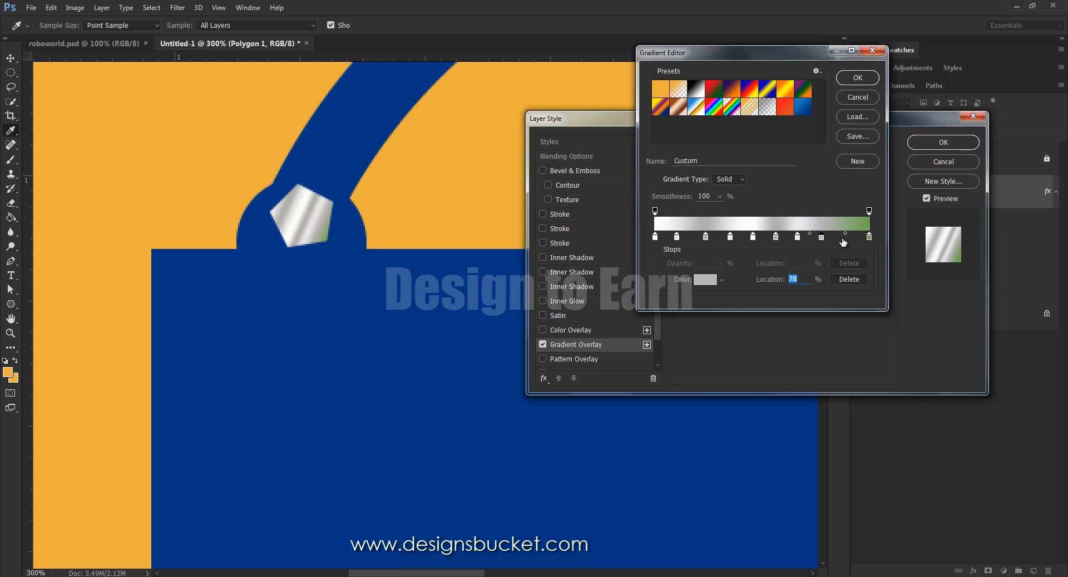
pyautogui.click(824, 219)
pyautogui.click(812, 218)
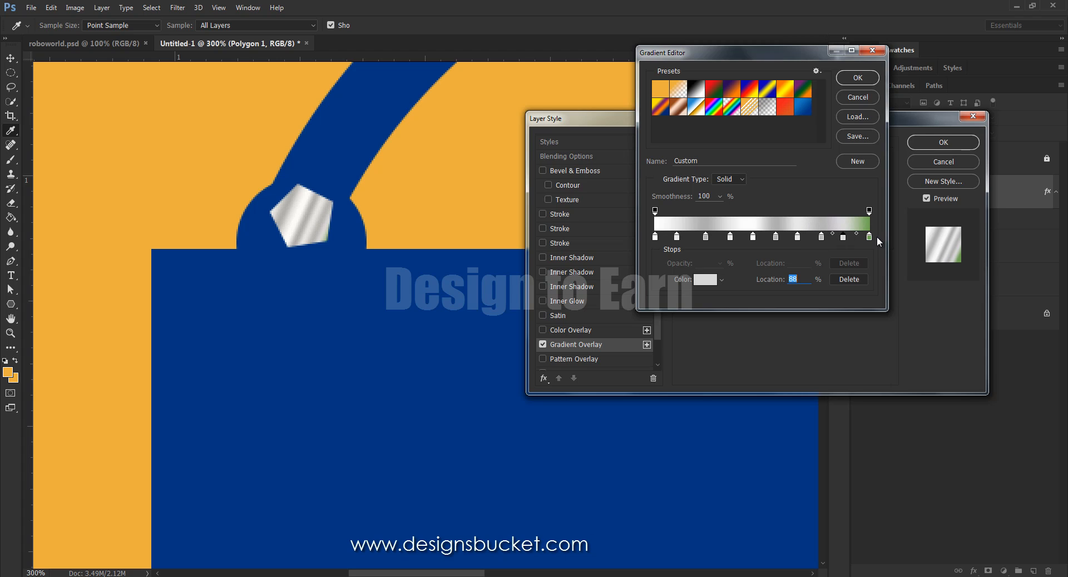
pyautogui.click(870, 238)
pyautogui.click(779, 222)
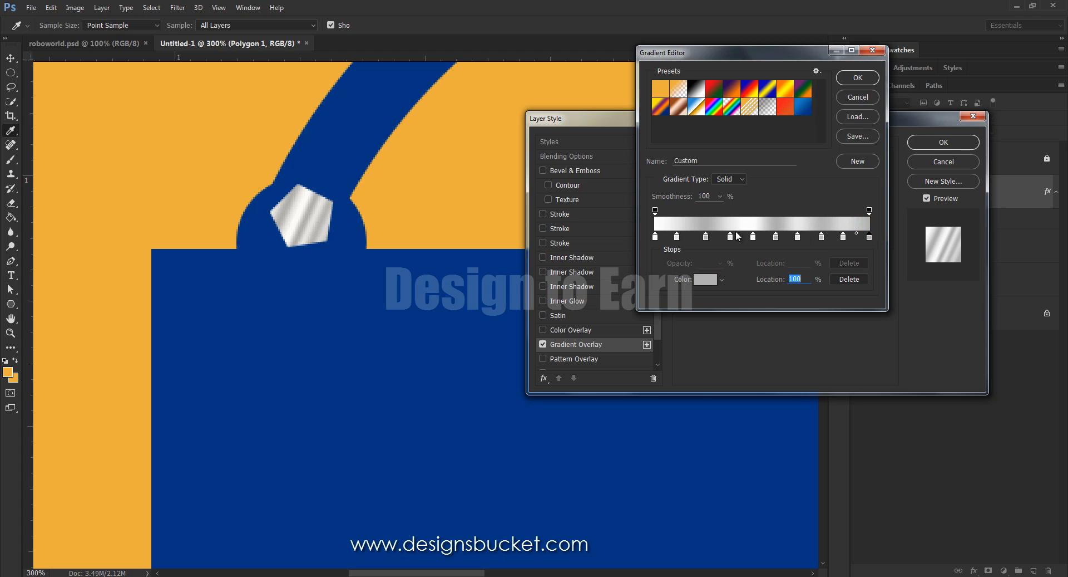
# Step: Accept the metallic gradient and set the Gradient Overlay style to Angle
pyautogui.click(858, 78)
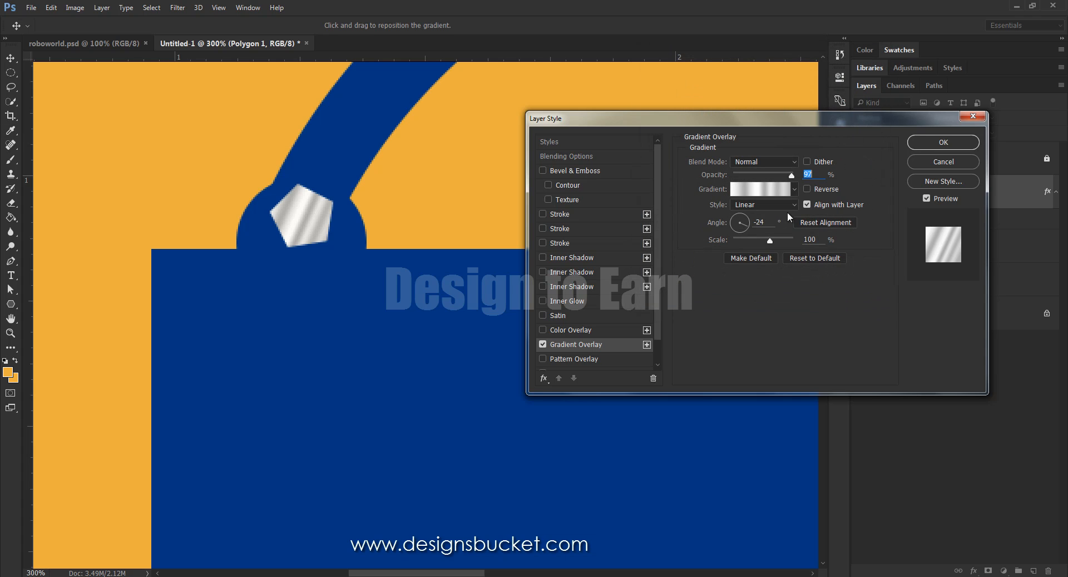
pyautogui.click(770, 204)
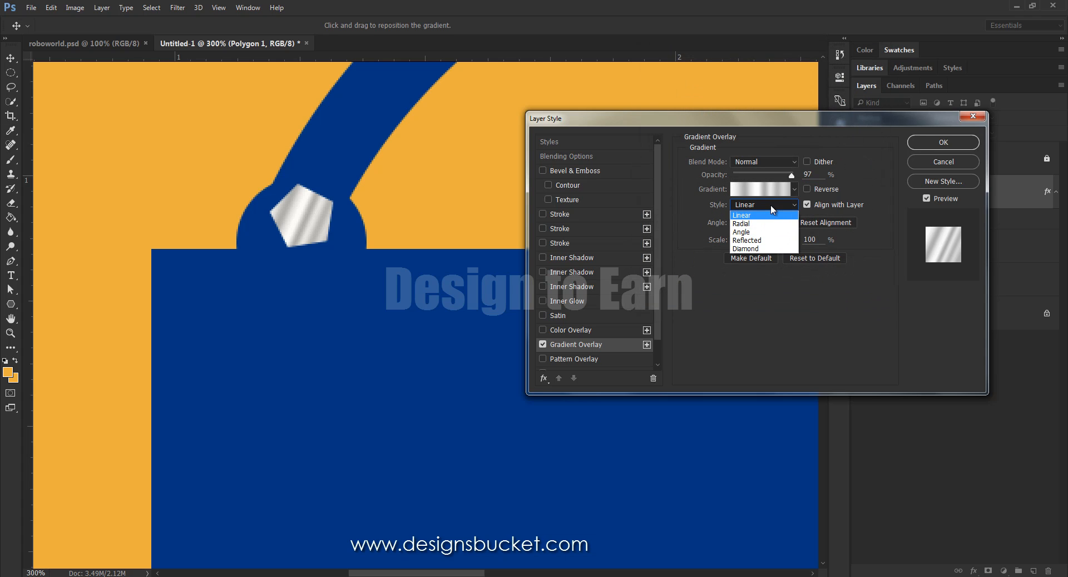
pyautogui.click(752, 230)
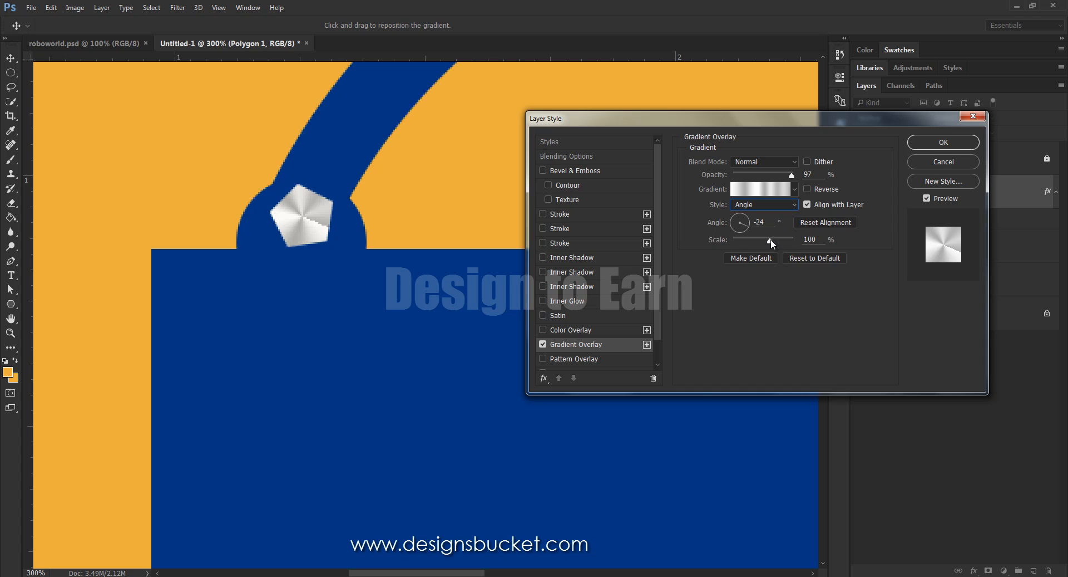
# Step: Set the Gradient Overlay scale to 10% and darken the gray gradient stop at 24%
pyautogui.moveTo(770, 239); pyautogui.dragTo(715, 253)
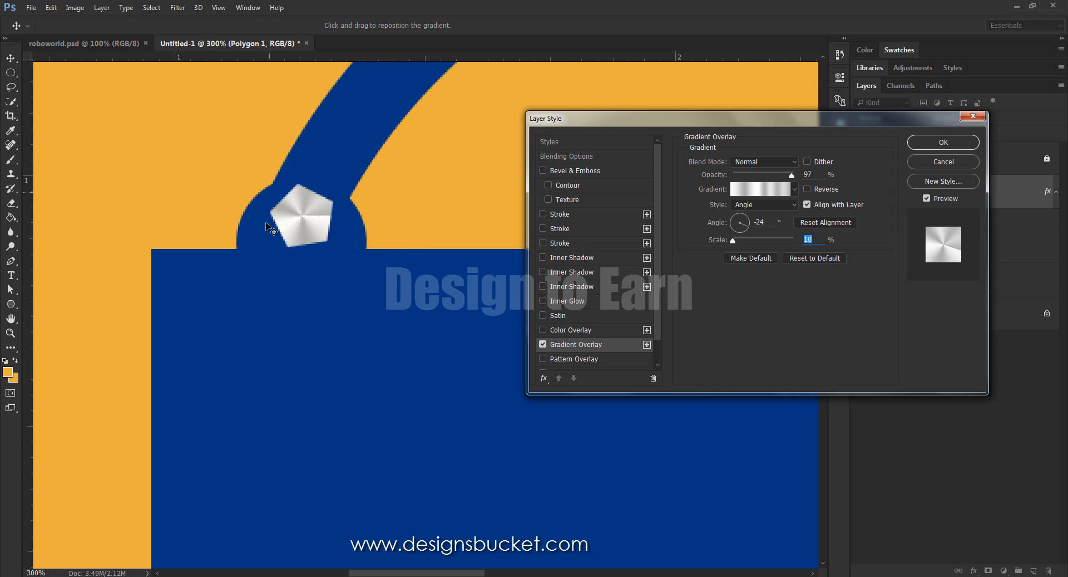
pyautogui.click(746, 189)
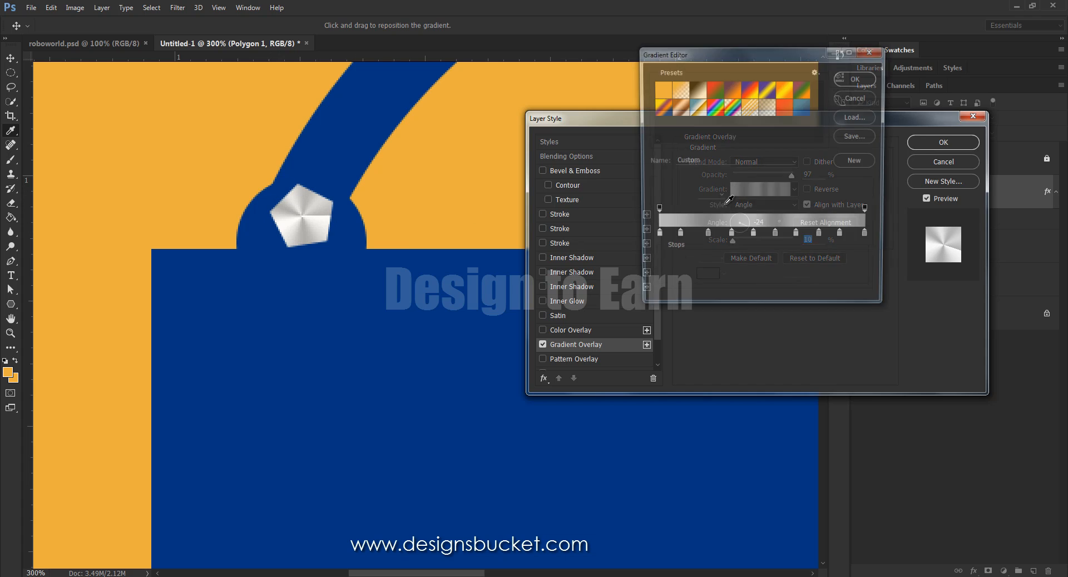
pyautogui.click(677, 237)
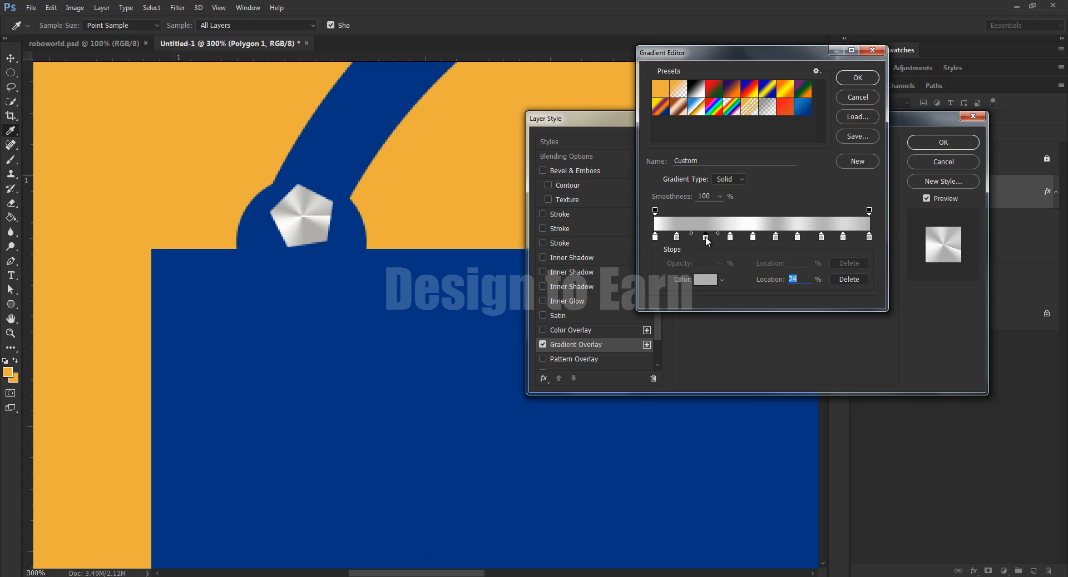
pyautogui.doubleClick(706, 236)
pyautogui.click(964, 322)
# Step: Recolor the gradient stops at 56% and 78% and the end stop by sampling the darker gray
pyautogui.click(775, 237)
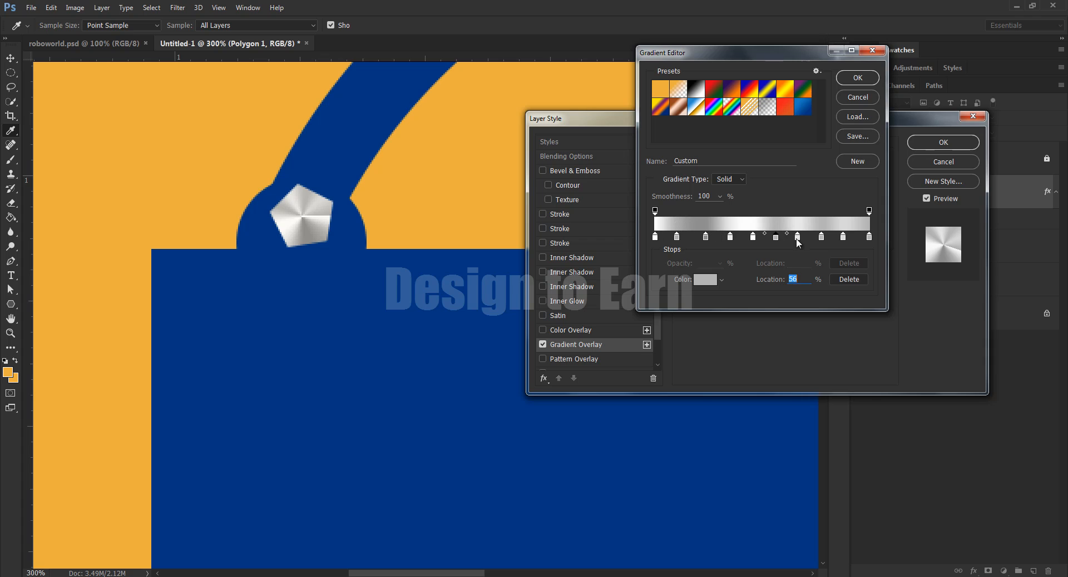
pyautogui.click(705, 224)
pyautogui.click(820, 238)
pyautogui.click(710, 221)
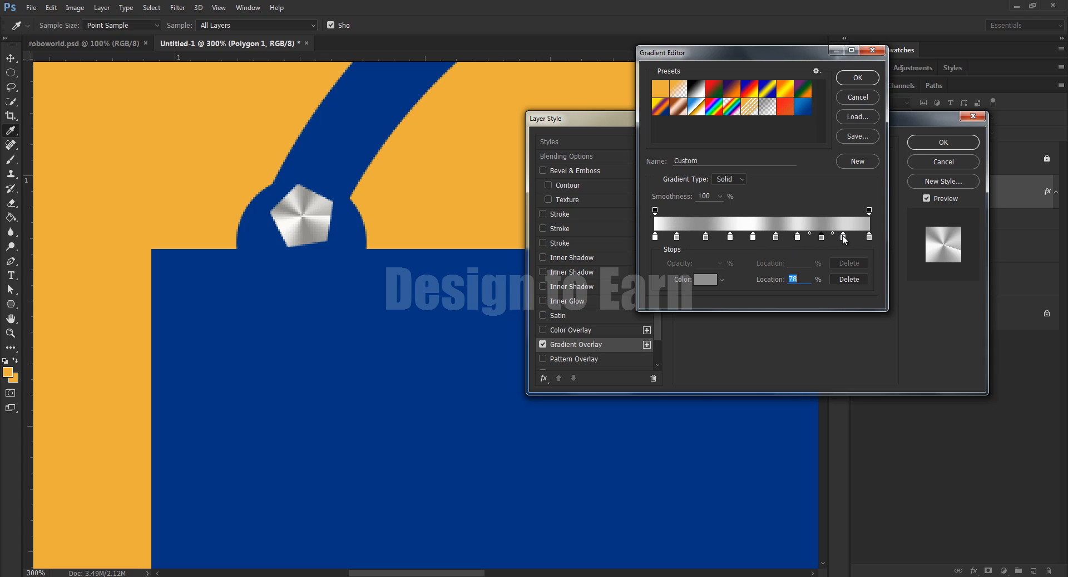
pyautogui.click(869, 237)
pyautogui.click(701, 221)
# Step: Shift the middle gradient stops toward the start, placing one at 31%, and recolor the 63% stop with a sampled white
pyautogui.moveTo(754, 237); pyautogui.dragTo(721, 238)
pyautogui.moveTo(790, 238); pyautogui.dragTo(742, 238)
pyautogui.click(790, 238)
pyautogui.click(841, 224)
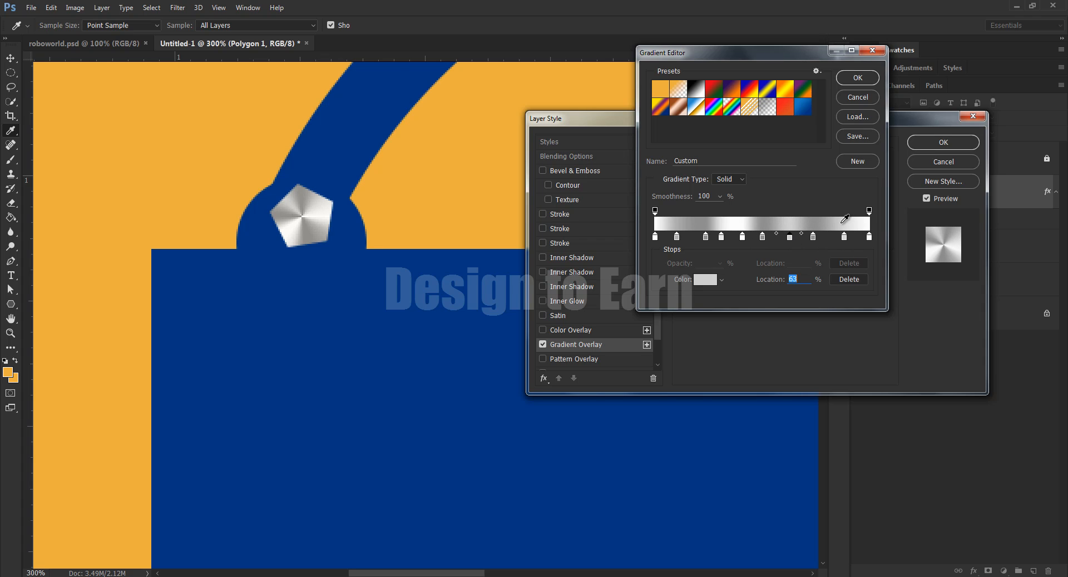
pyautogui.click(866, 222)
# Step: Recolor the 31% stop with sampled gradient shades and the 10% stop with a sampled white, and accept the gradient
pyautogui.click(722, 237)
pyautogui.click(813, 223)
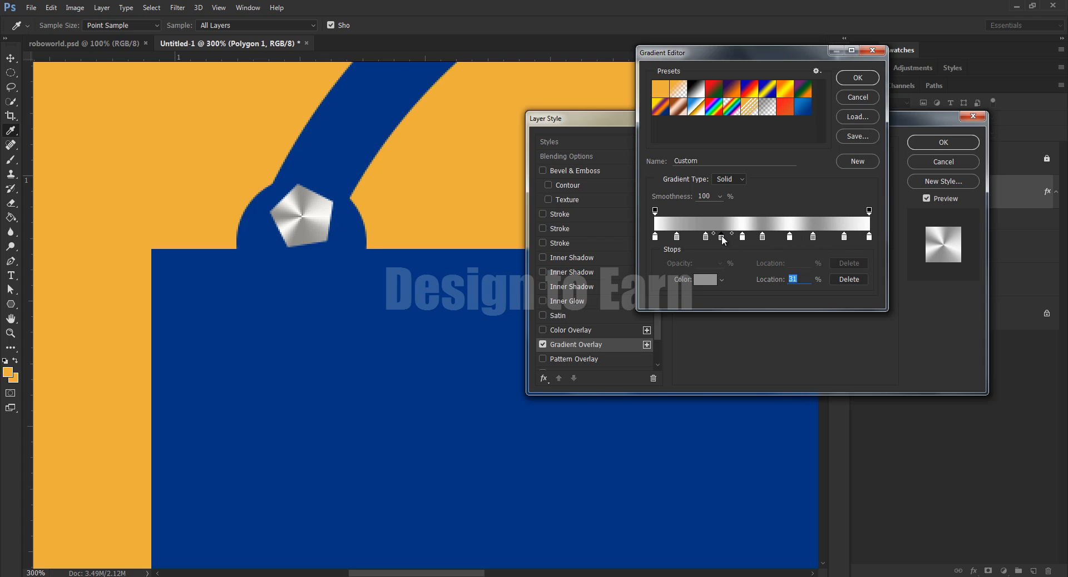
pyautogui.click(733, 222)
pyautogui.click(676, 237)
pyautogui.click(734, 222)
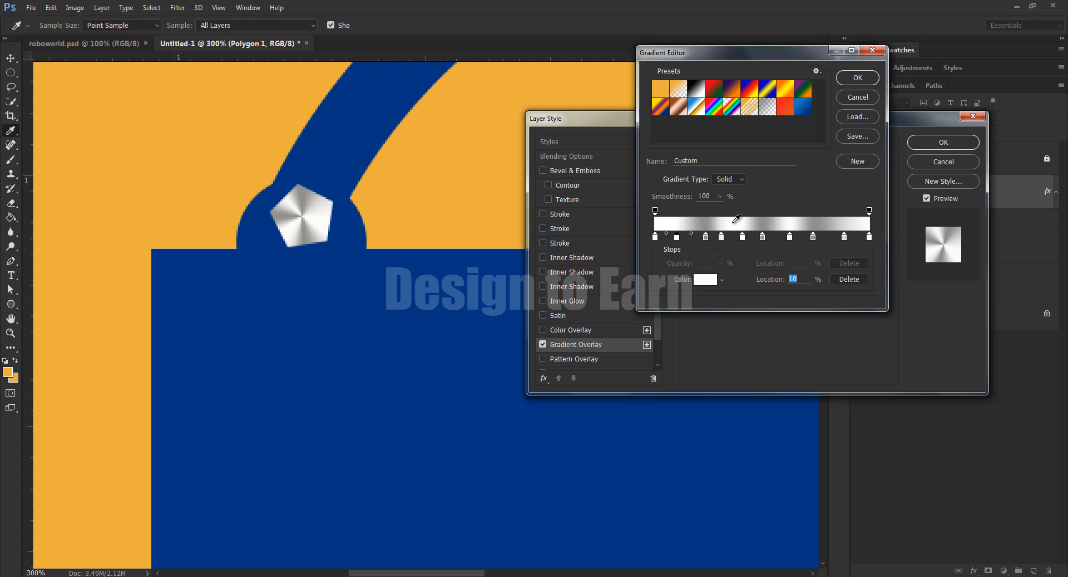
pyautogui.click(859, 79)
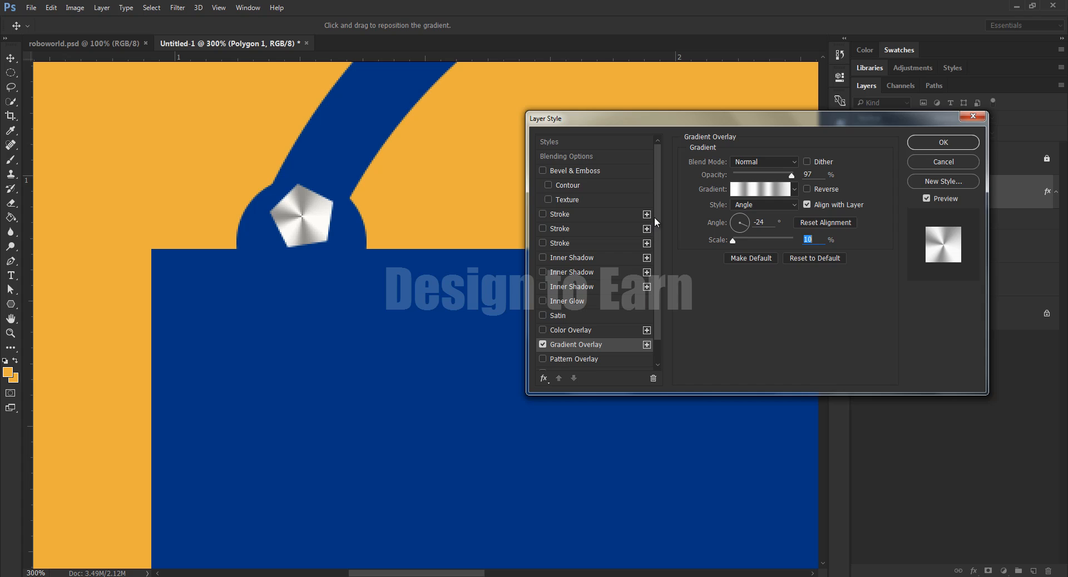
# Step: Add a Drop Shadow to the pentagon bolt with its size set to 0 px
pyautogui.moveTo(654, 215); pyautogui.dragTo(656, 267)
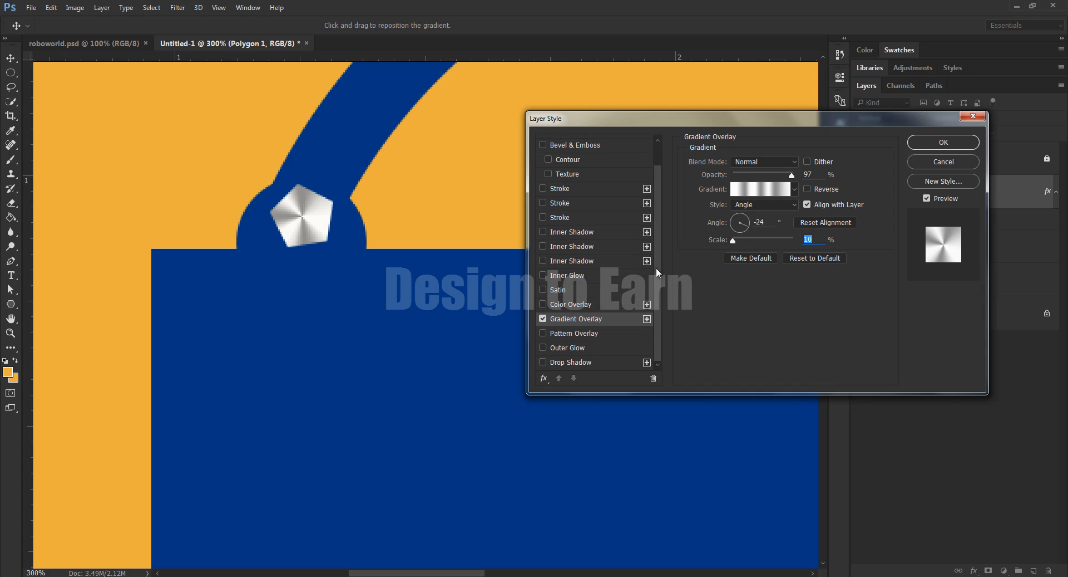
pyautogui.click(543, 362)
pyautogui.click(579, 360)
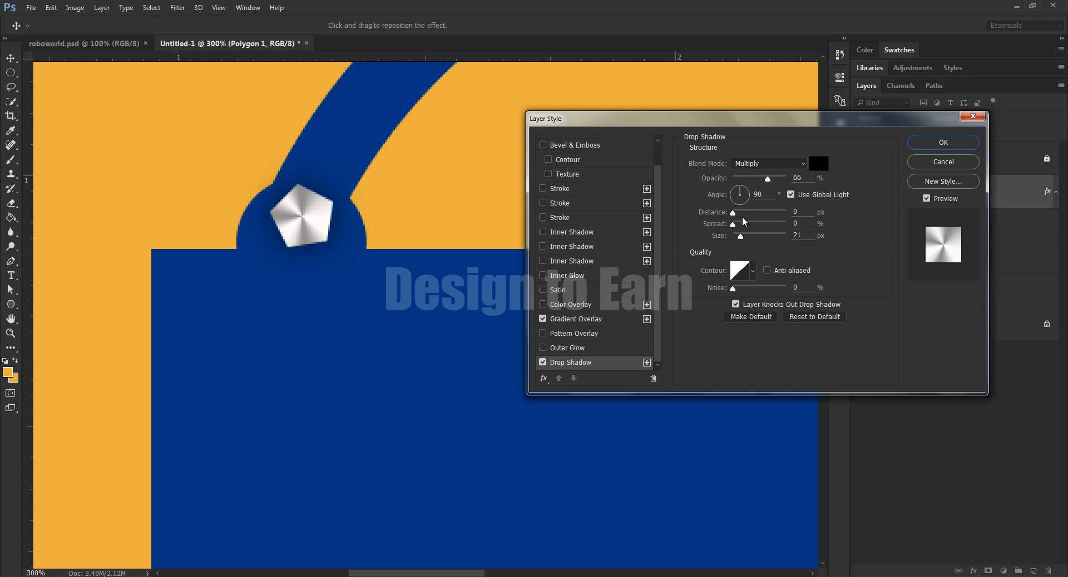
pyautogui.moveTo(805, 234); pyautogui.dragTo(741, 193)
pyautogui.write('0')
# Step: Set the drop shadow's distance to 6 px and its angle to 140°
pyautogui.click(778, 212)
pyautogui.press('Up')
pyautogui.press('Up')
pyautogui.press('Up')
pyautogui.press('Up')
pyautogui.press('Up')
pyautogui.press('Up')
pyautogui.press('Up')
pyautogui.press('Up')
pyautogui.press('Up')
pyautogui.press('Down')
pyautogui.press('Down')
pyautogui.press('Down')
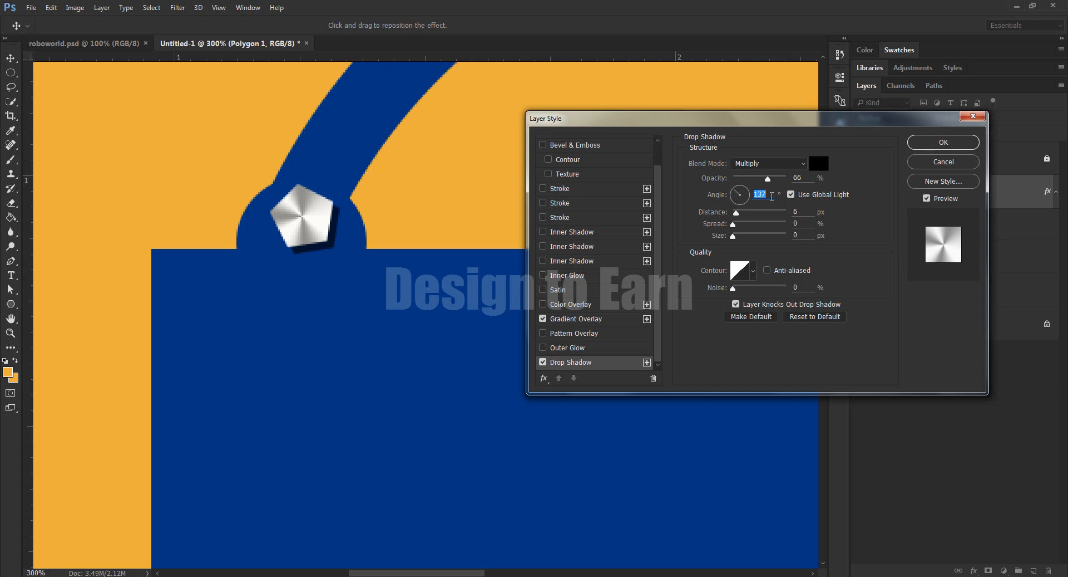
pyautogui.press('Down')
pyautogui.press('Down')
pyautogui.press('Down')
pyautogui.press('Down')
pyautogui.press('Down')
pyautogui.press('Down')
pyautogui.press('Down')
pyautogui.press('Down')
pyautogui.press('Down')
pyautogui.press('Down')
pyautogui.write('140')
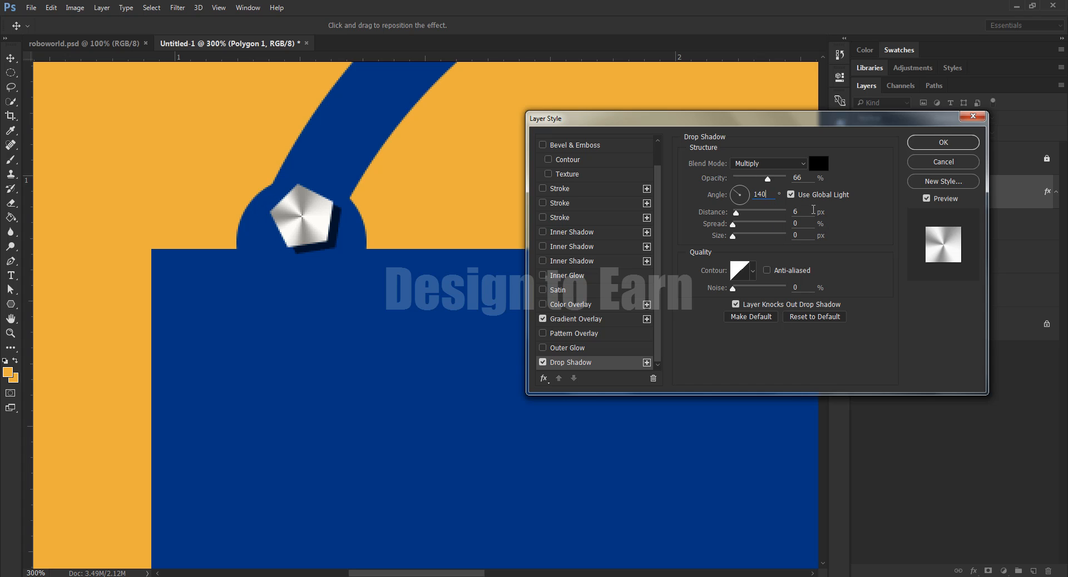
# Step: Reduce the drop shadow's distance to 3 px, set its size to 5 px, and apply the layer style
pyautogui.moveTo(813, 210); pyautogui.dragTo(762, 216)
pyautogui.press('BackSpace')
pyautogui.press('Up')
pyautogui.press('Up')
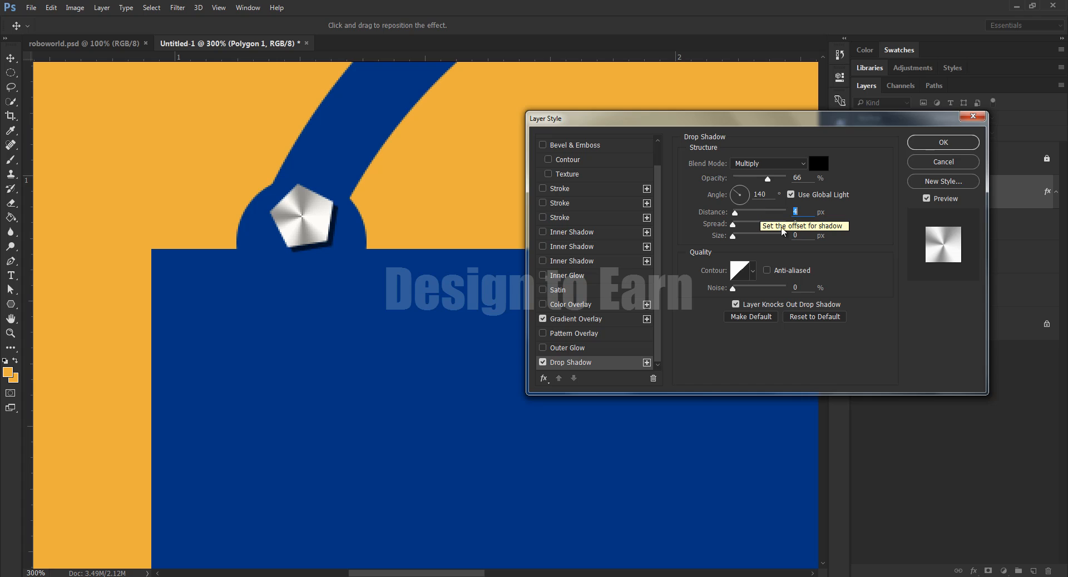
pyautogui.click(807, 236)
pyautogui.press('Up')
pyautogui.press('Up')
pyautogui.press('Up')
pyautogui.press('Up')
pyautogui.press('Up')
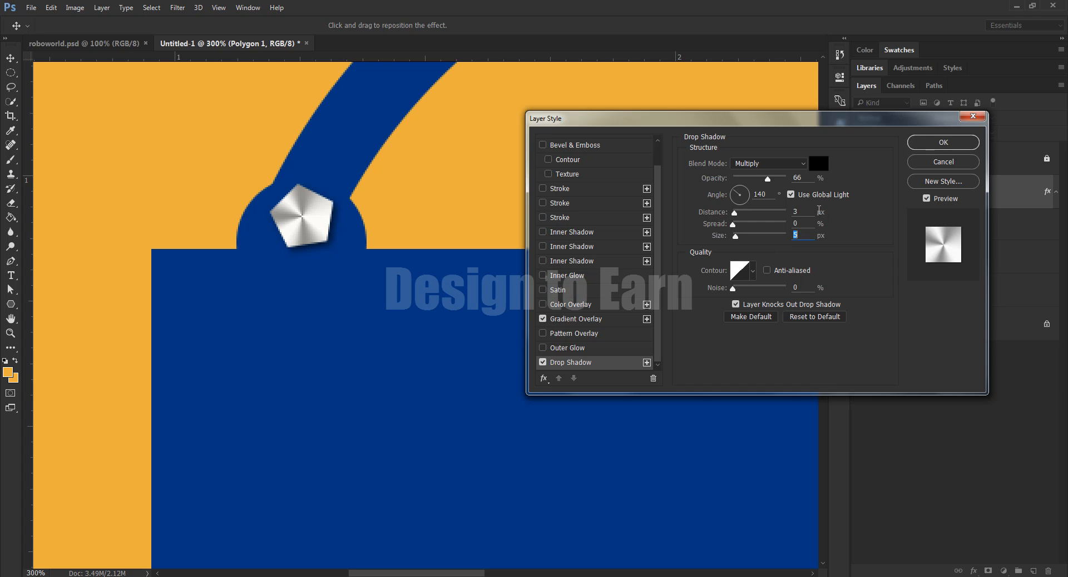
pyautogui.click(797, 212)
pyautogui.press('Down')
pyautogui.click(934, 143)
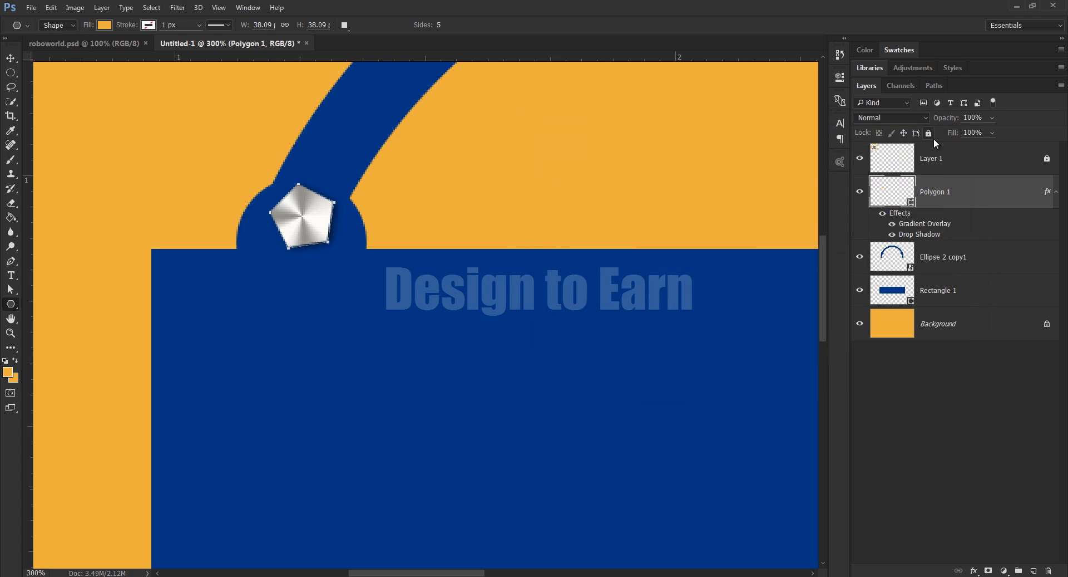
# Step: Duplicate the metallic pentagon bolt straight across onto the round base at the handle's opposite end
pyautogui.hotkey('ctrl', '+')
pyautogui.hotkey('ctrl', '+')
pyautogui.hotkey('ctrl', '-')
pyautogui.hotkey('ctrl', '-')
pyautogui.hotkey('ctrl', '-')
pyautogui.hotkey('ctrl', '-')
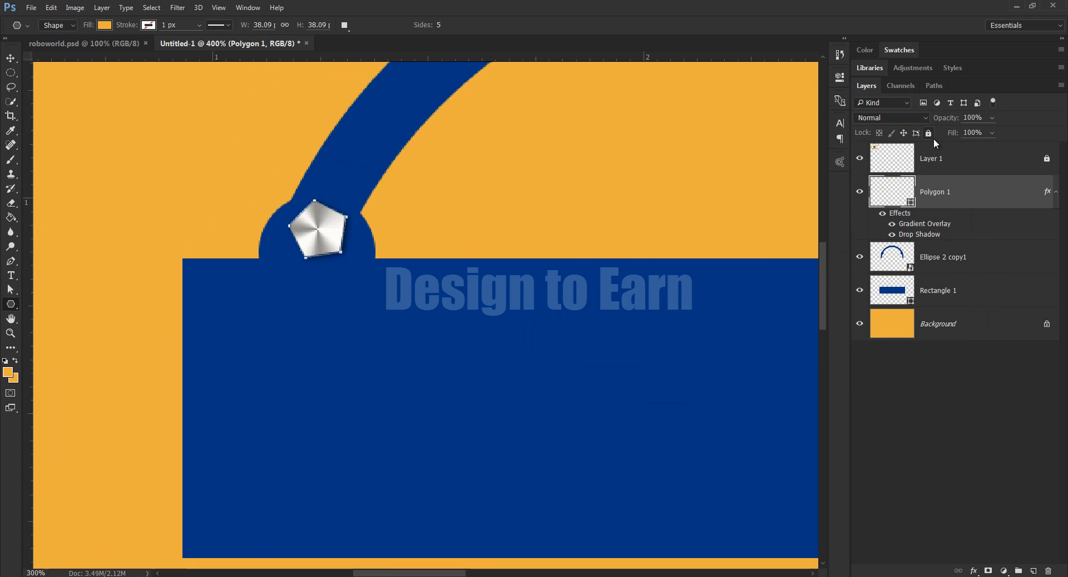
pyautogui.hotkey('ctrl', '-')
pyautogui.click(10, 58)
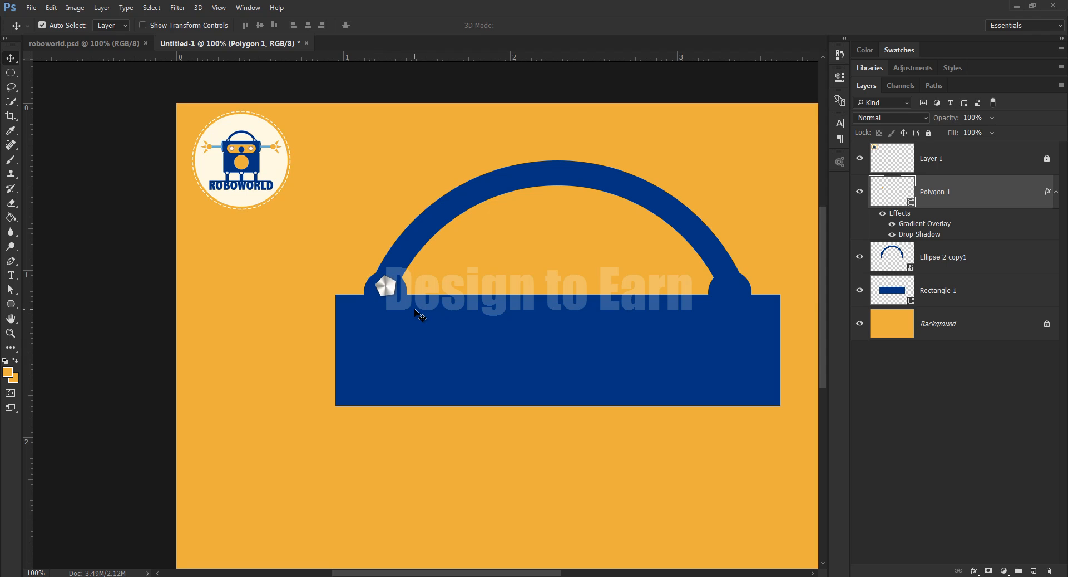
pyautogui.hotkey('alt', 'shift')
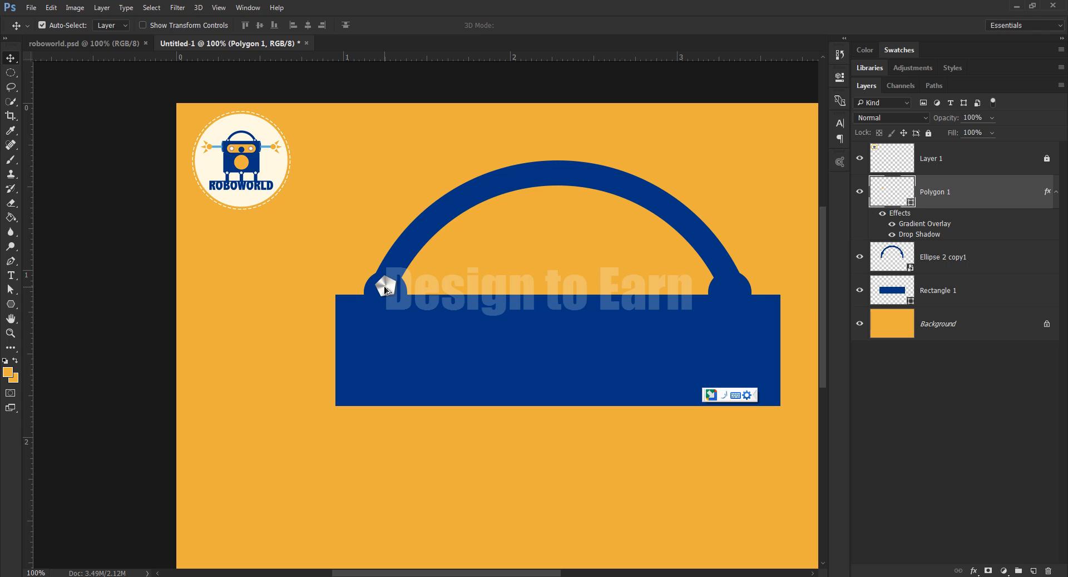
pyautogui.moveTo(386, 289); pyautogui.dragTo(733, 307)
pyautogui.moveTo(553, 373); pyautogui.dragTo(445, 309)
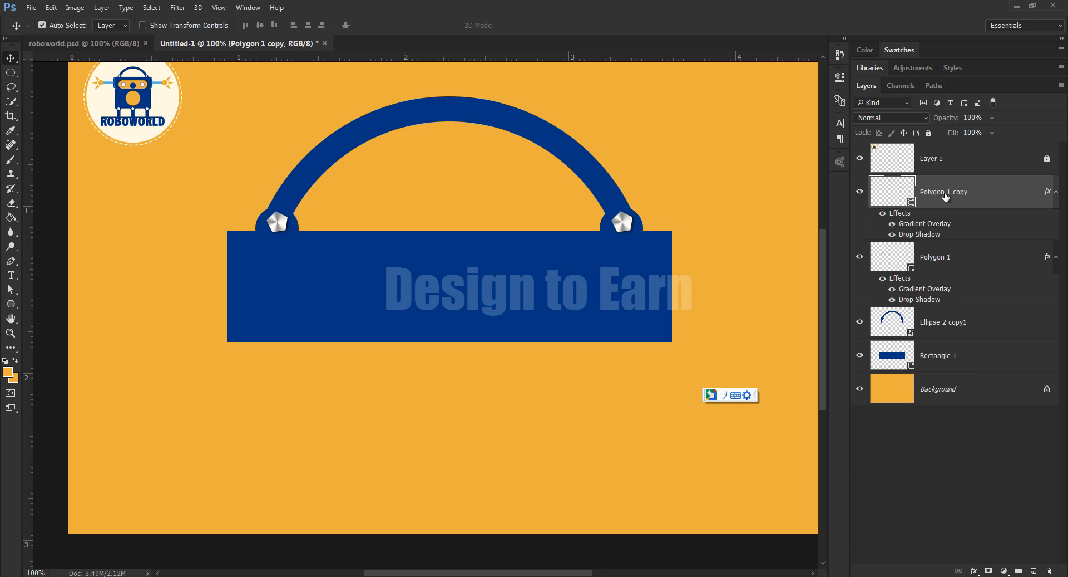
# Step: Group both bolt layers with the arched handle layer and name the group Head
pyautogui.keyDown('shift'); pyautogui.click(987, 322); pyautogui.keyUp('shift')
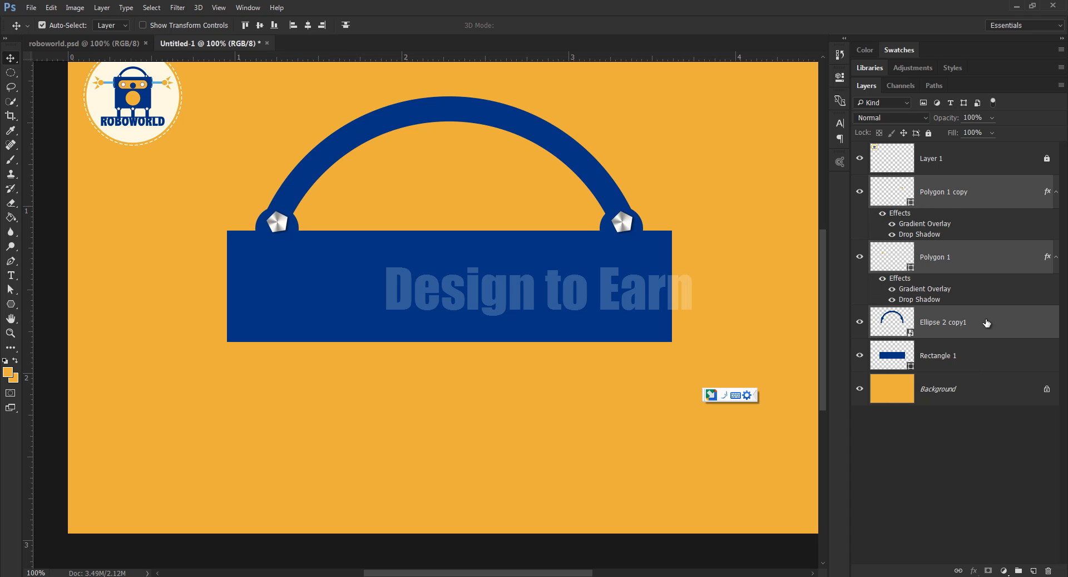
pyautogui.rightClick(986, 322)
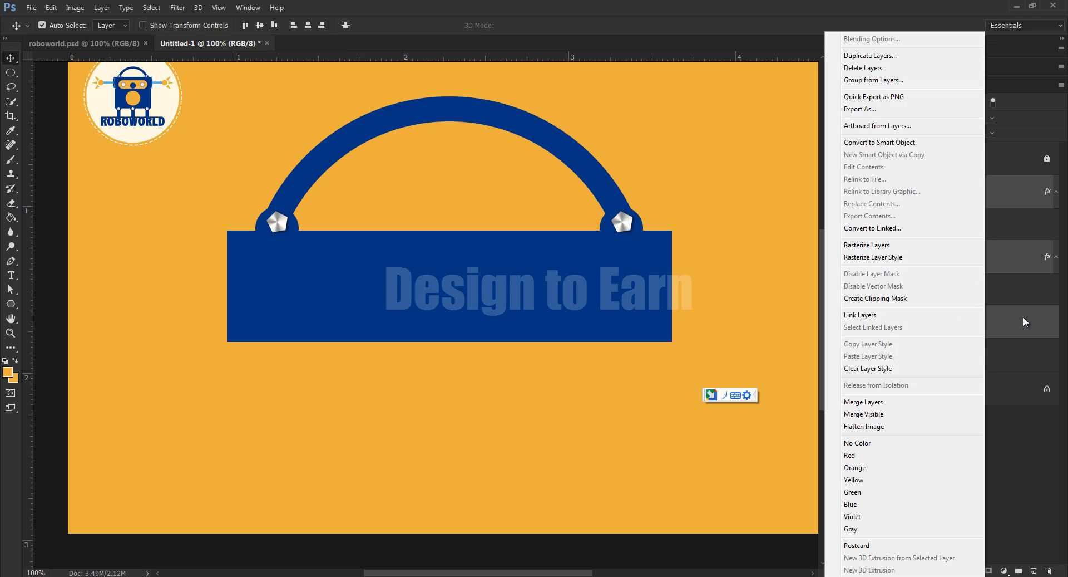
pyautogui.press('Escape')
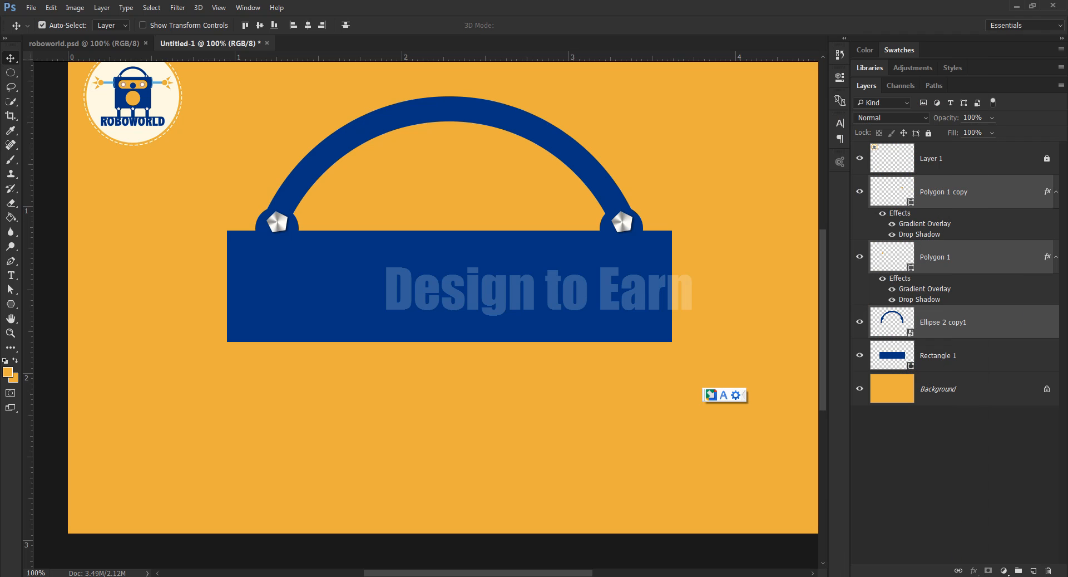
pyautogui.hotkey('ctrl', 'g')
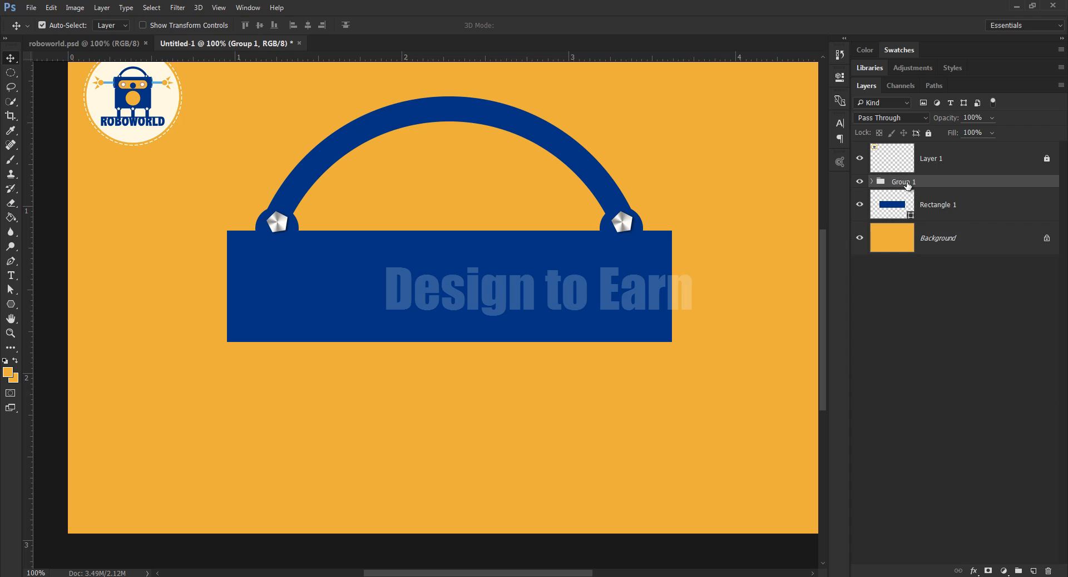
pyautogui.doubleClick(908, 181)
pyautogui.write('Head')
pyautogui.press('Return')
# Step: Create a new layer above the blue rectangle and ready the Ellipse tool with the light blue sampled from the reference logo's arm
pyautogui.click(939, 207)
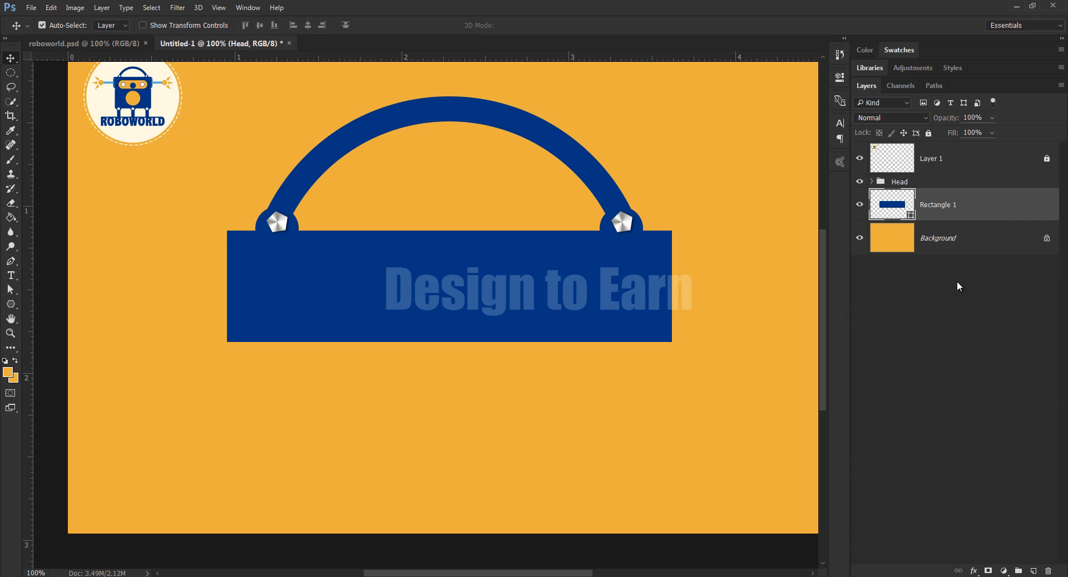
pyautogui.click(1033, 570)
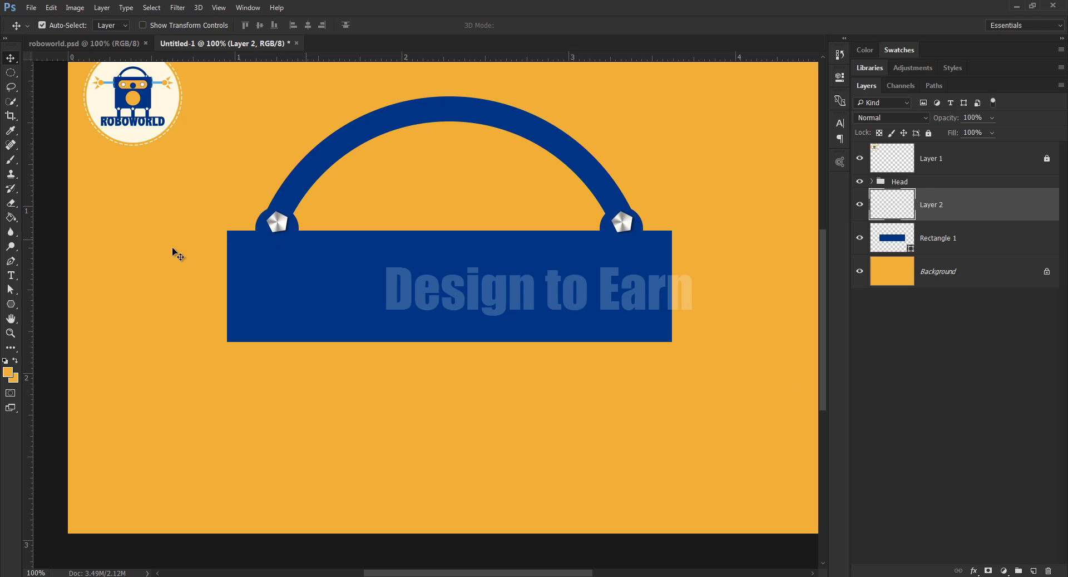
pyautogui.moveTo(11, 304); pyautogui.dragTo(52, 329)
pyautogui.hotkey('ctrl', '+')
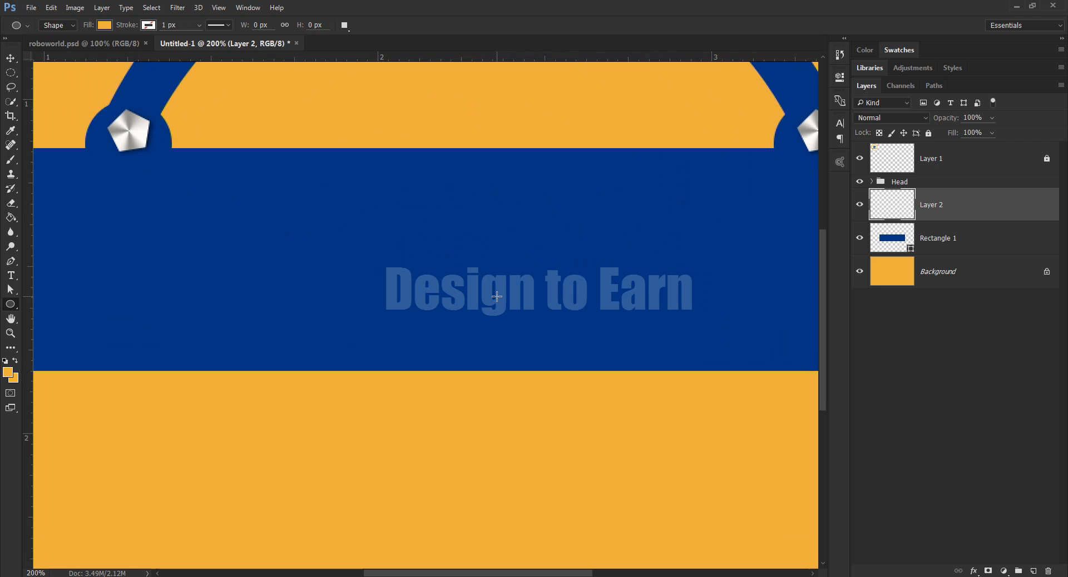
pyautogui.moveTo(279, 246); pyautogui.dragTo(501, 392)
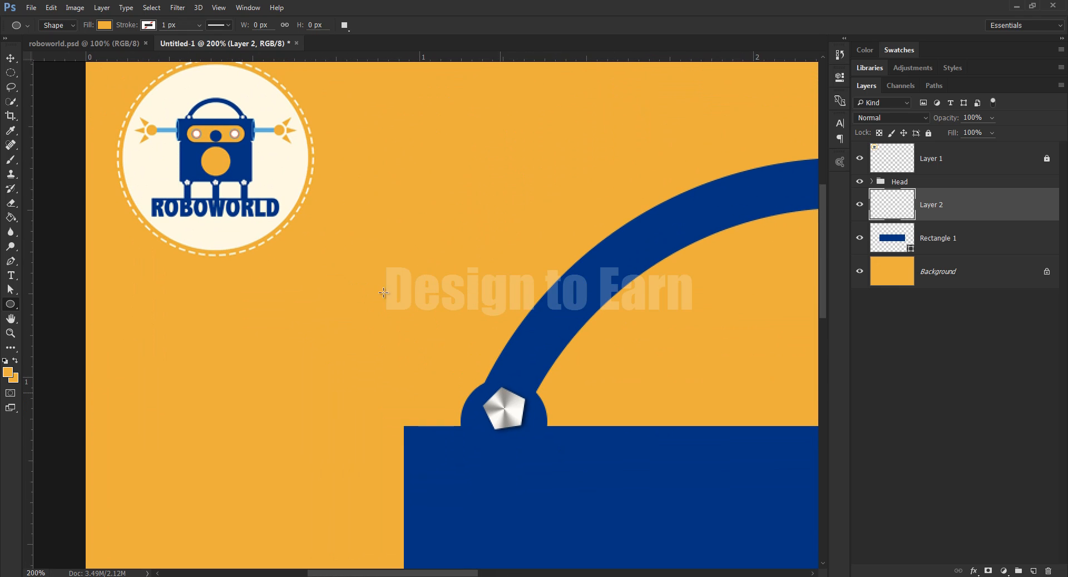
pyautogui.keyDown('alt'); pyautogui.click(273, 125); pyautogui.keyUp('alt')
# Step: Draw a narrow light blue ellipse about 34 × 199 px, centered on the right edge of the blue rectangle and matching its height
pyautogui.hscroll(10, 353, 295)
pyautogui.scroll(-5, 353, 296)
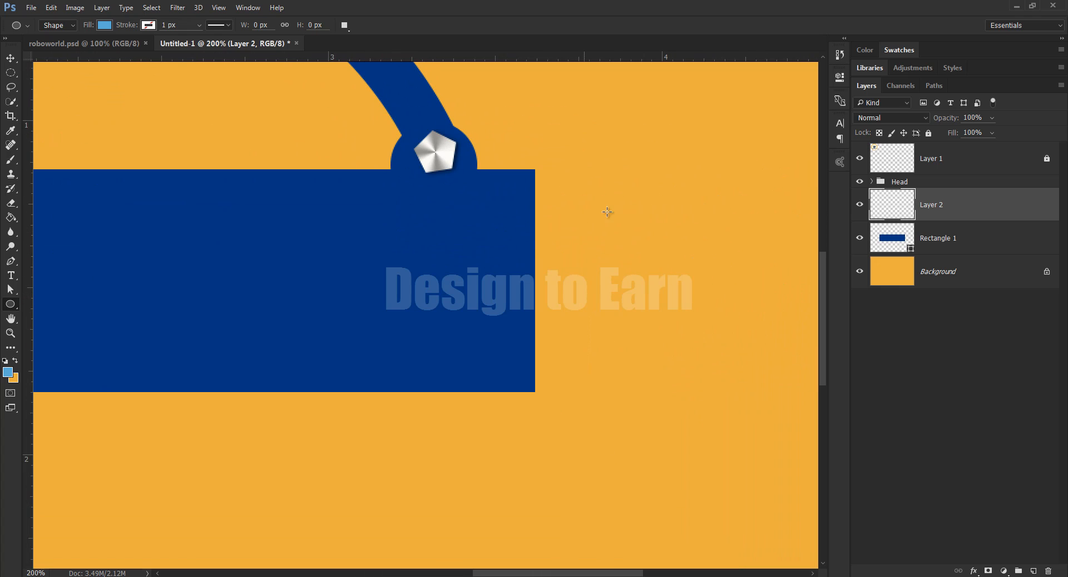
pyautogui.moveTo(608, 212); pyautogui.dragTo(516, 391)
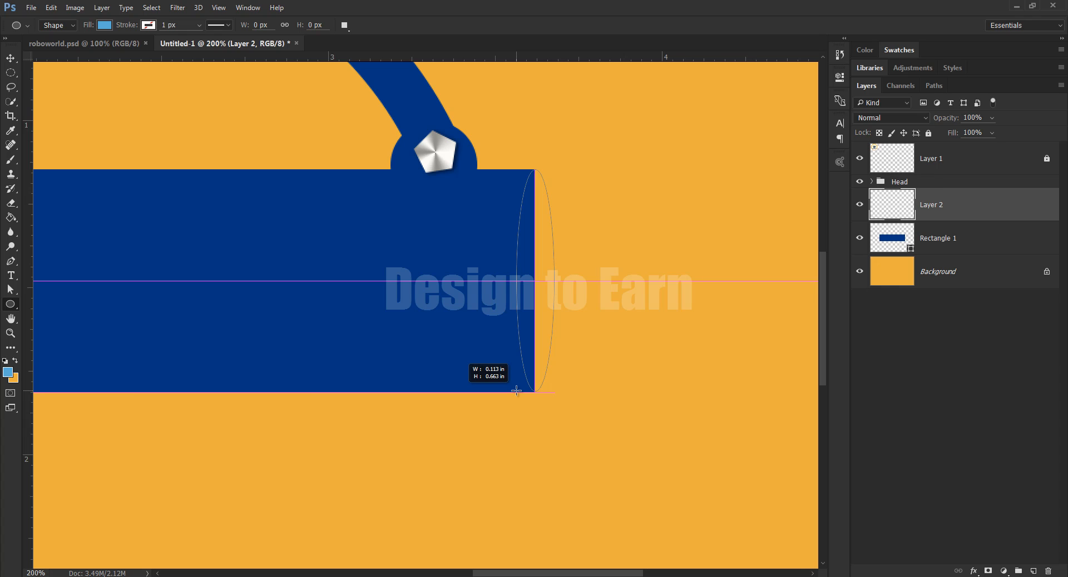
pyautogui.moveTo(517, 390); pyautogui.dragTo(517, 390)
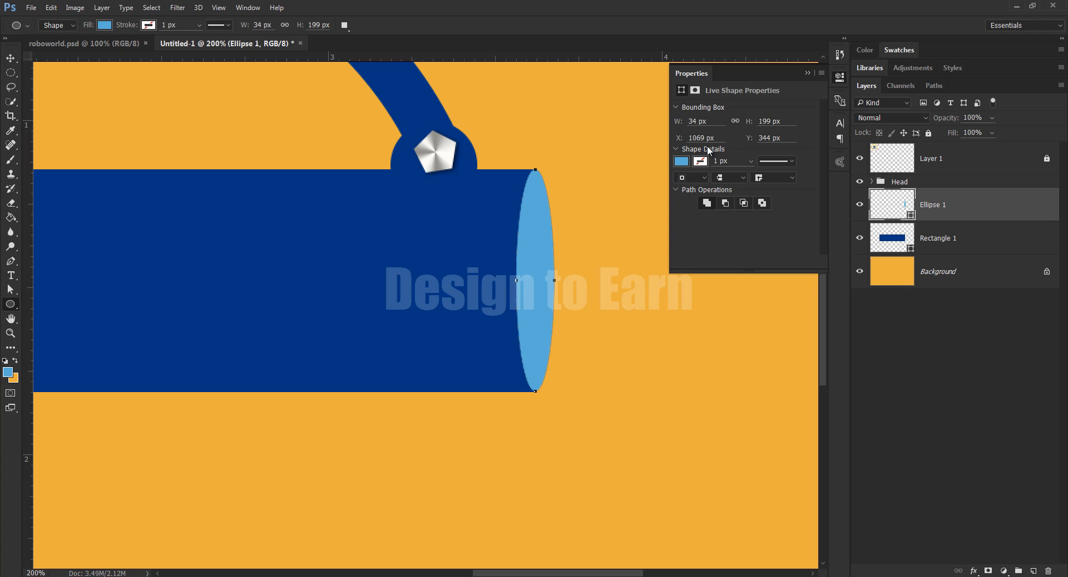
pyautogui.click(808, 72)
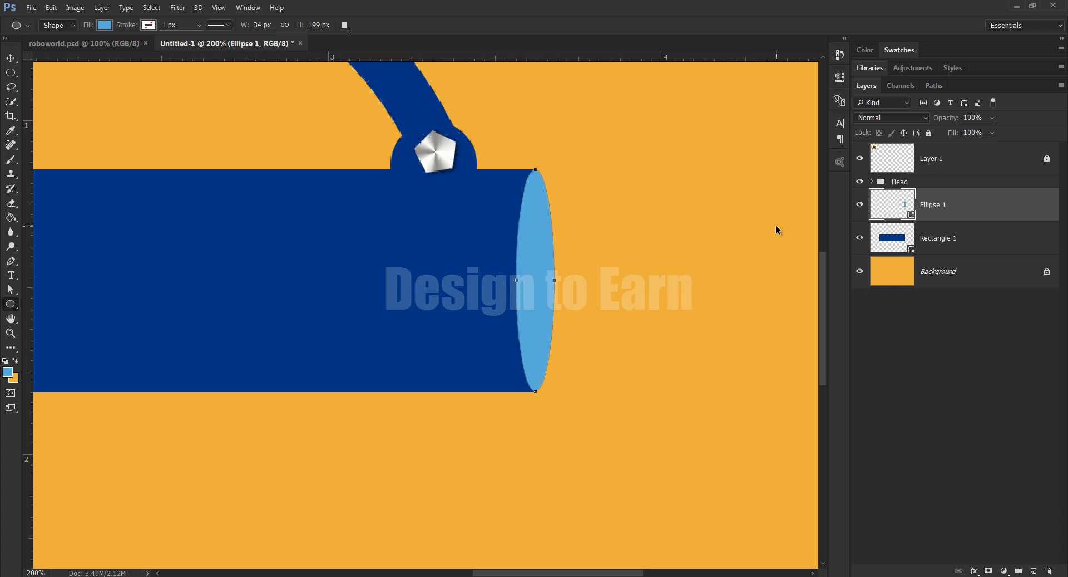
# Step: Duplicate the light blue ellipse and scale the copy down to 25 × 180 px inside the original
pyautogui.hotkey('ctrl', 'j')
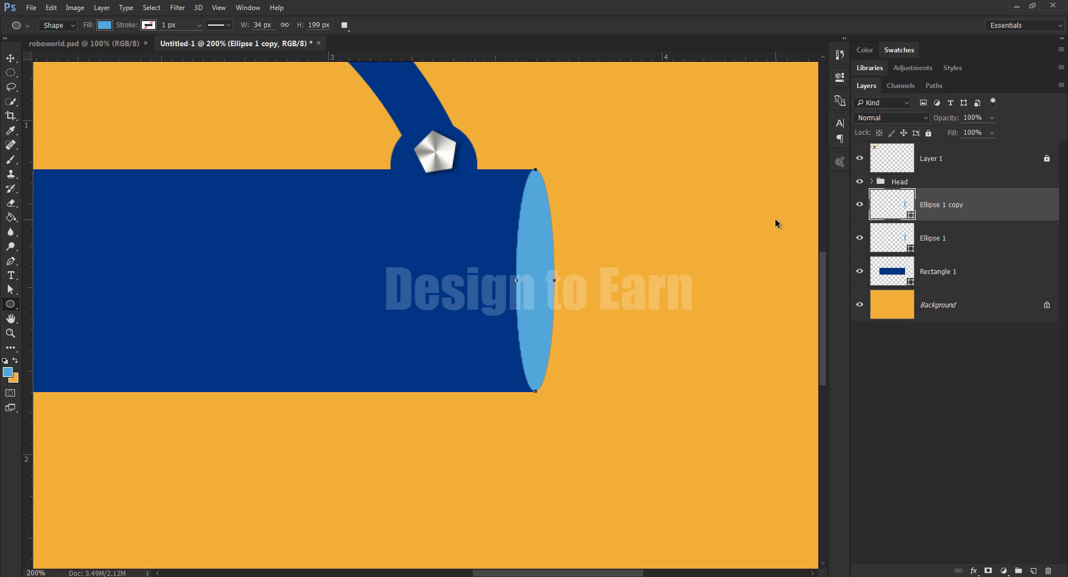
pyautogui.hotkey('ctrl', 't')
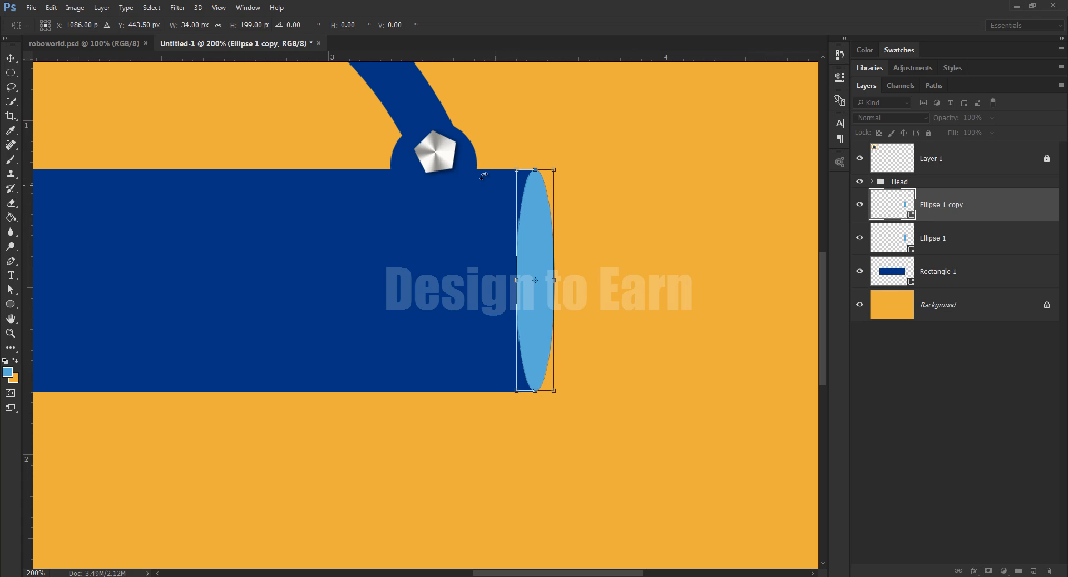
pyautogui.moveTo(513, 165); pyautogui.dragTo(519, 179)
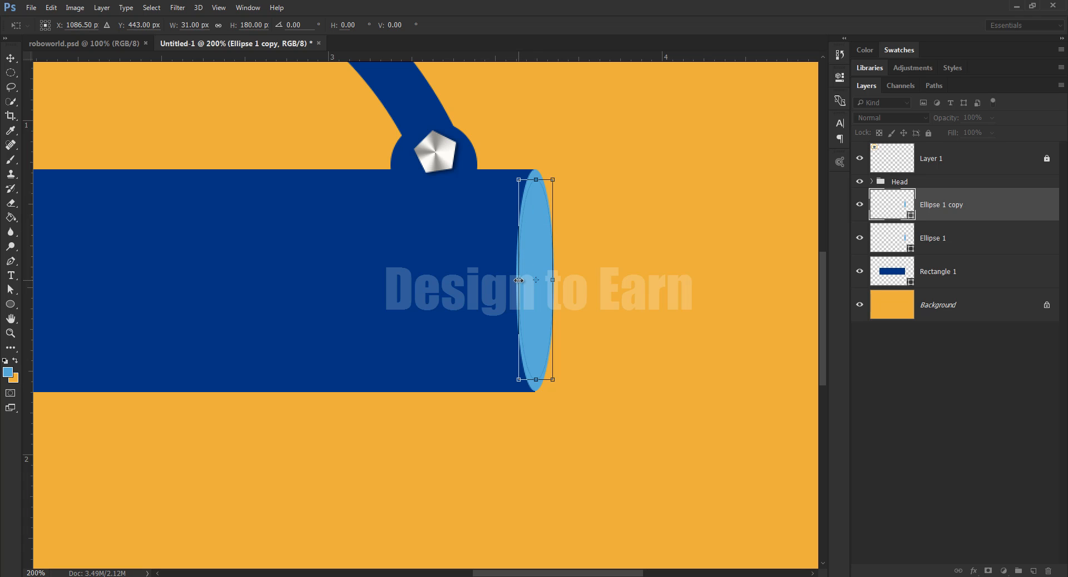
pyautogui.moveTo(519, 280); pyautogui.dragTo(522, 279)
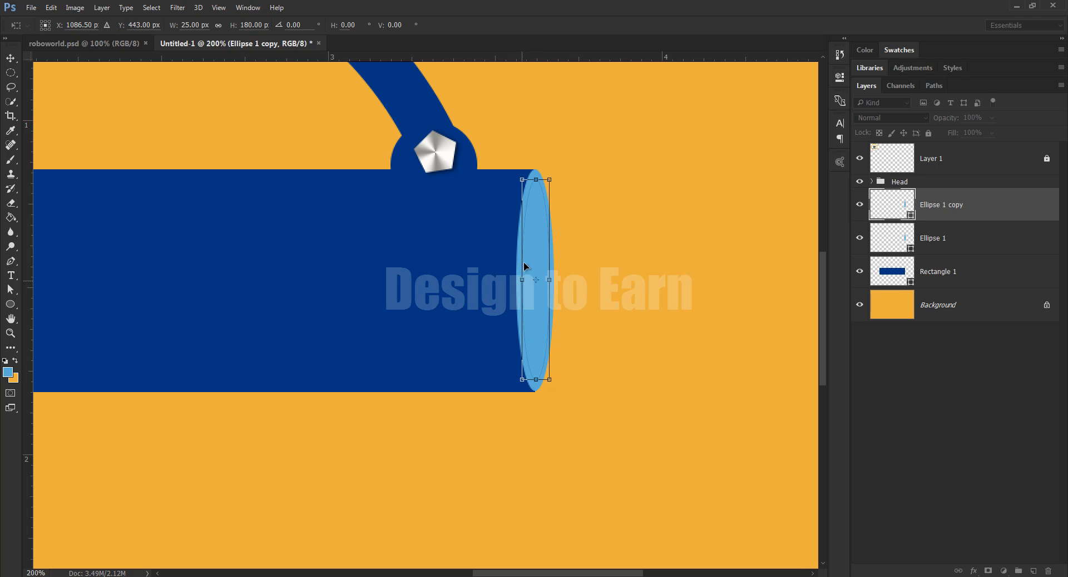
pyautogui.press('Return')
# Step: Recolor the smaller ellipse with the dark blue #003580 sampled from the rectangle
pyautogui.doubleClick(900, 199)
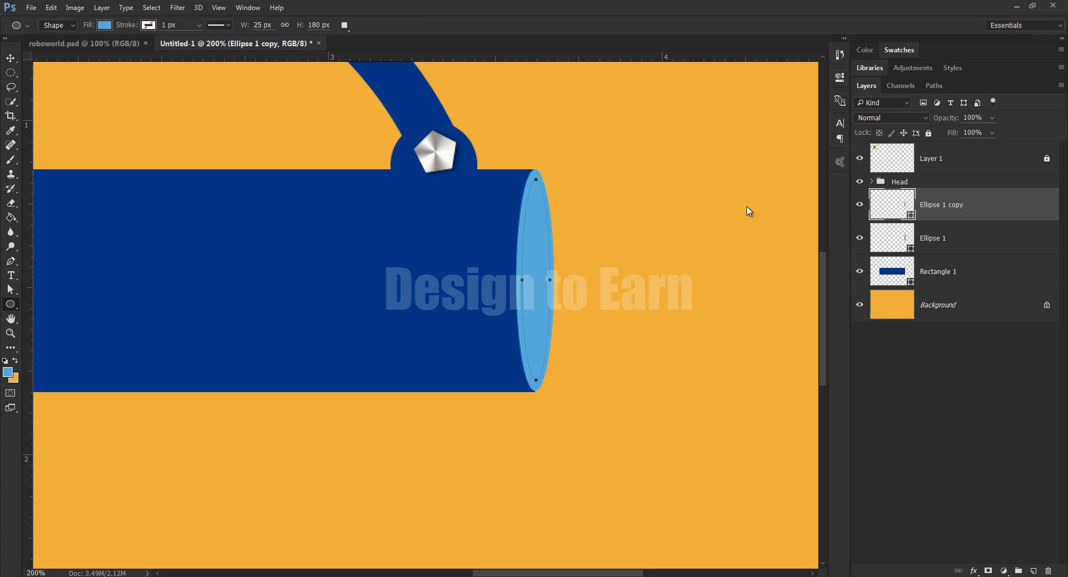
pyautogui.click(469, 216)
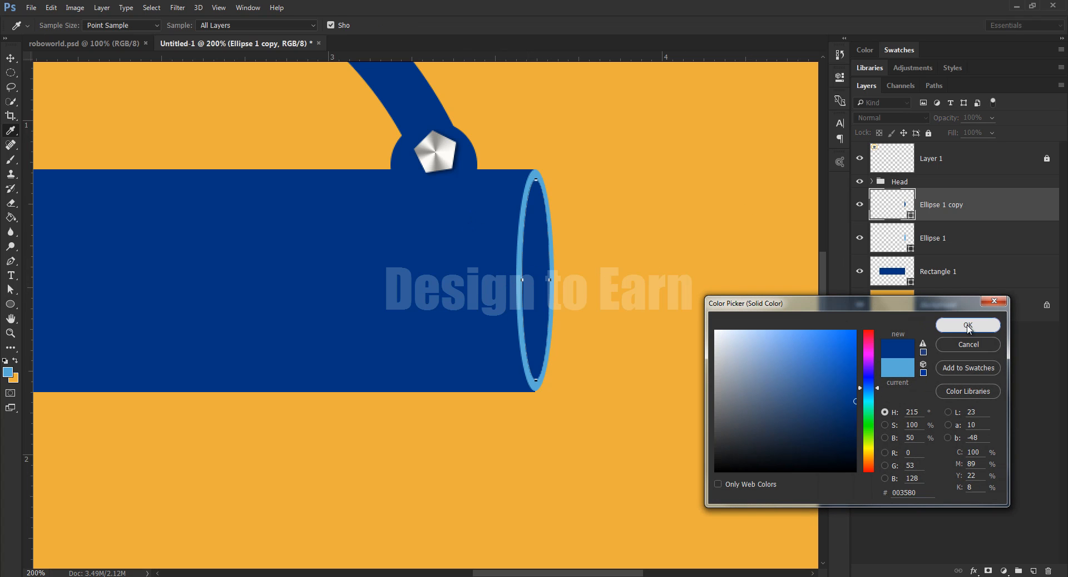
pyautogui.click(989, 325)
# Step: Shrink the dark blue inner ellipse to 24 × 167 px so the light blue rim gets thicker above and below it
pyautogui.hotkey('ctrl', 't')
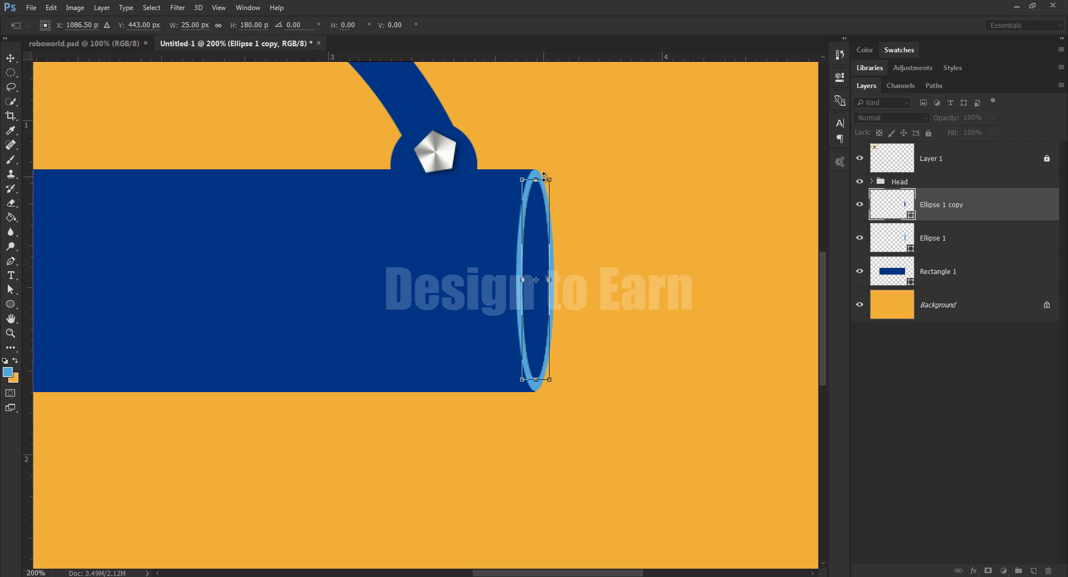
pyautogui.moveTo(536, 179); pyautogui.dragTo(536, 187)
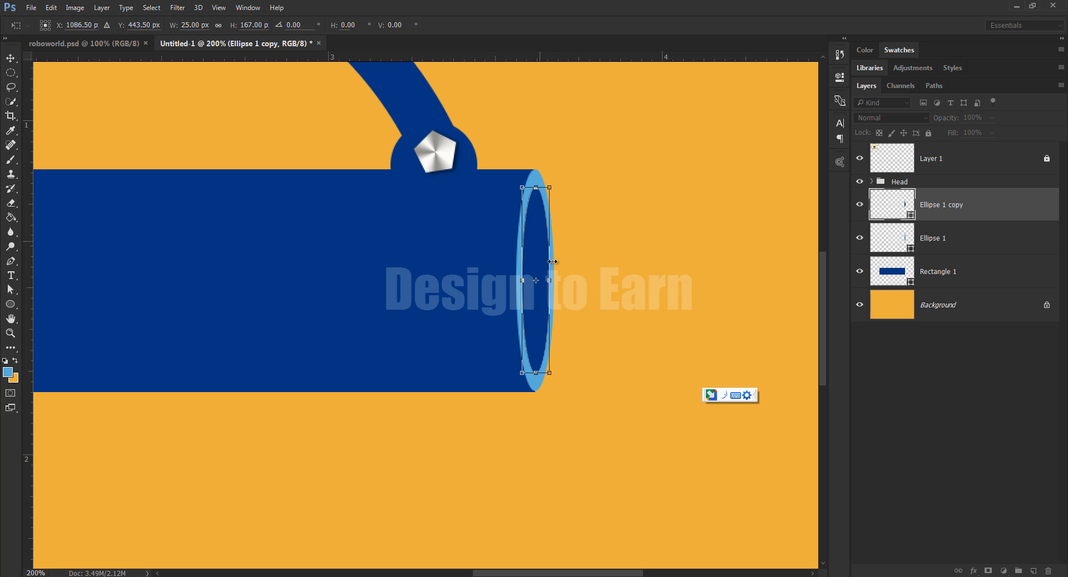
pyautogui.moveTo(549, 282)
pyautogui.mouseDown()
pyautogui.moveTo(535, 267)
pyautogui.moveTo(546, 263)
pyautogui.mouseUp()
pyautogui.press('Return')
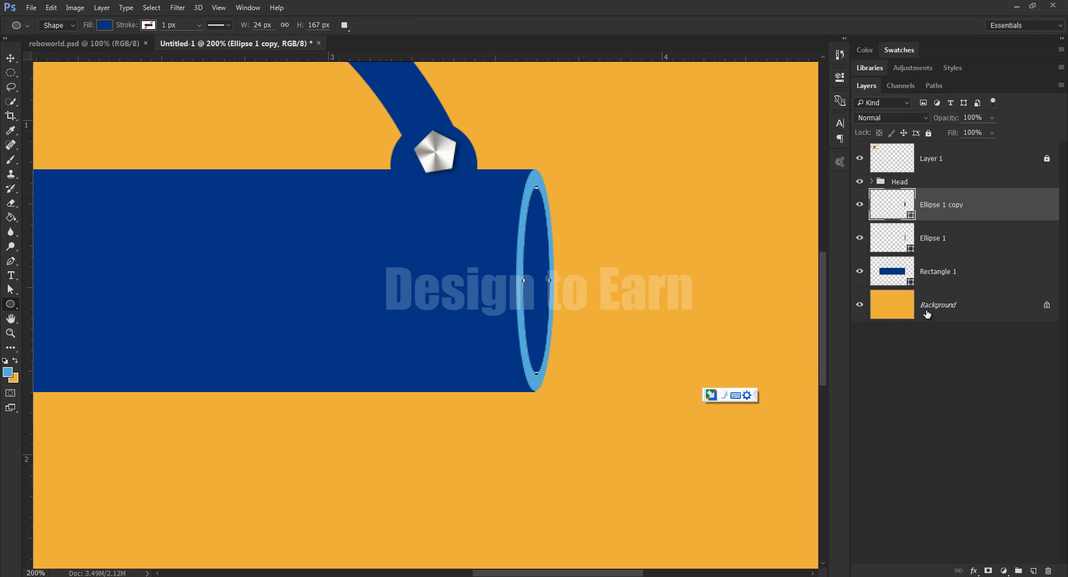
# Step: Group the two ellipse layers and name the group corners
pyautogui.click(966, 305)
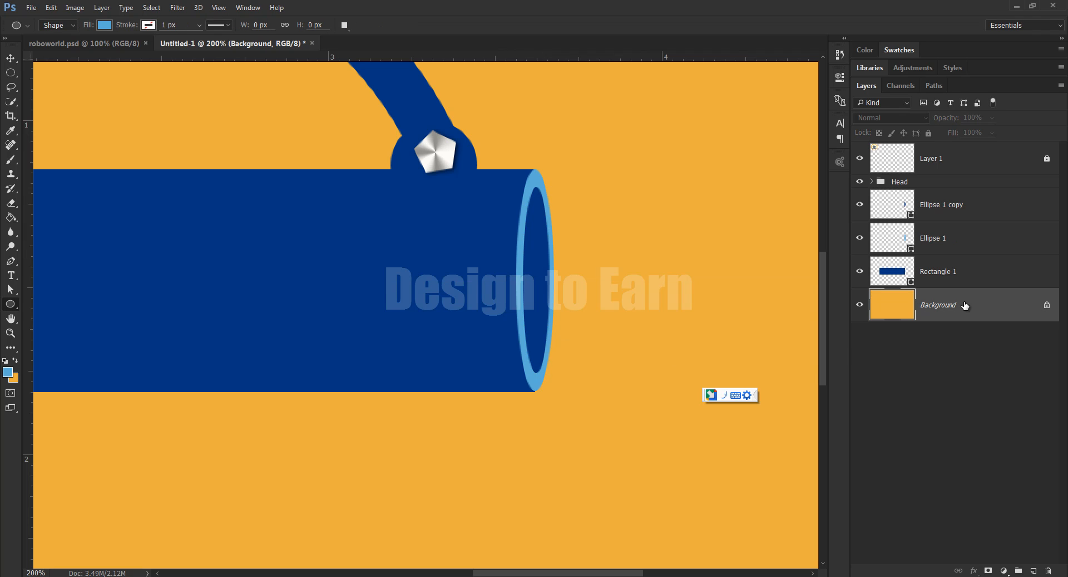
pyautogui.click(942, 576)
pyautogui.click(943, 546)
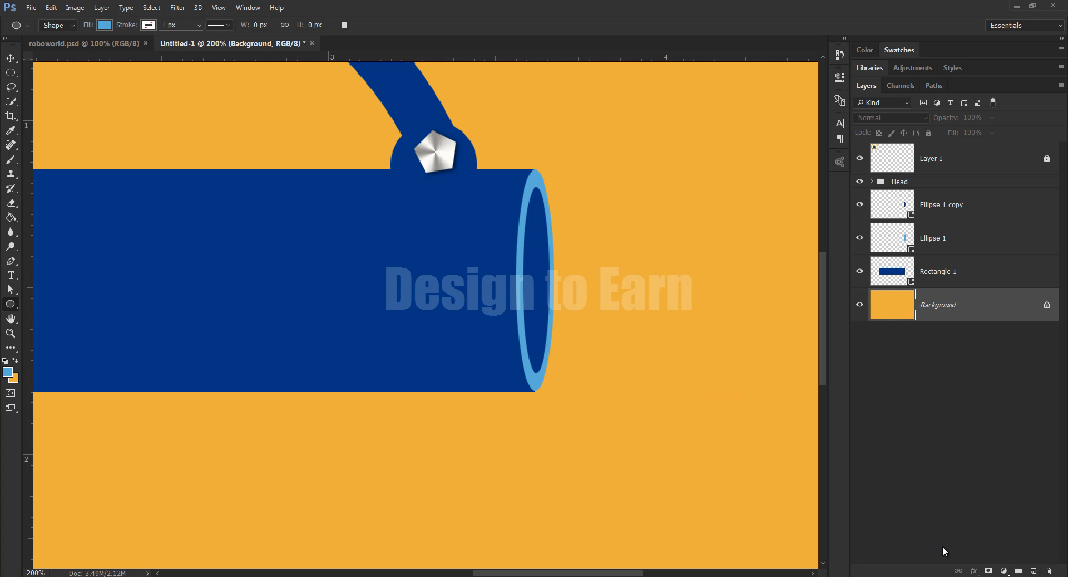
pyautogui.hotkey('ctrl', '-')
pyautogui.hotkey('ctrl', '-')
pyautogui.hotkey('ctrl', '-')
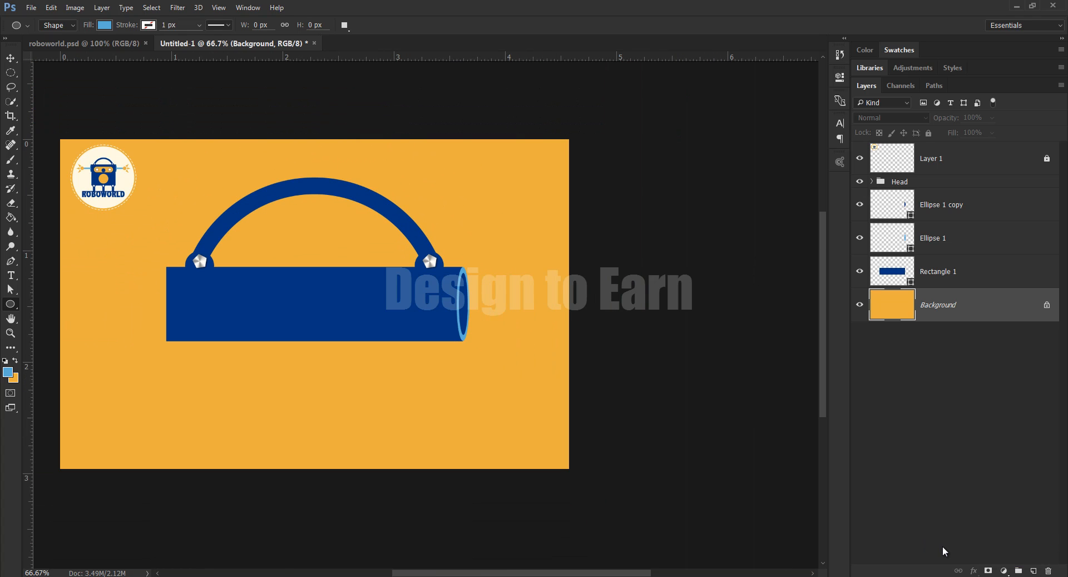
pyautogui.click(967, 204)
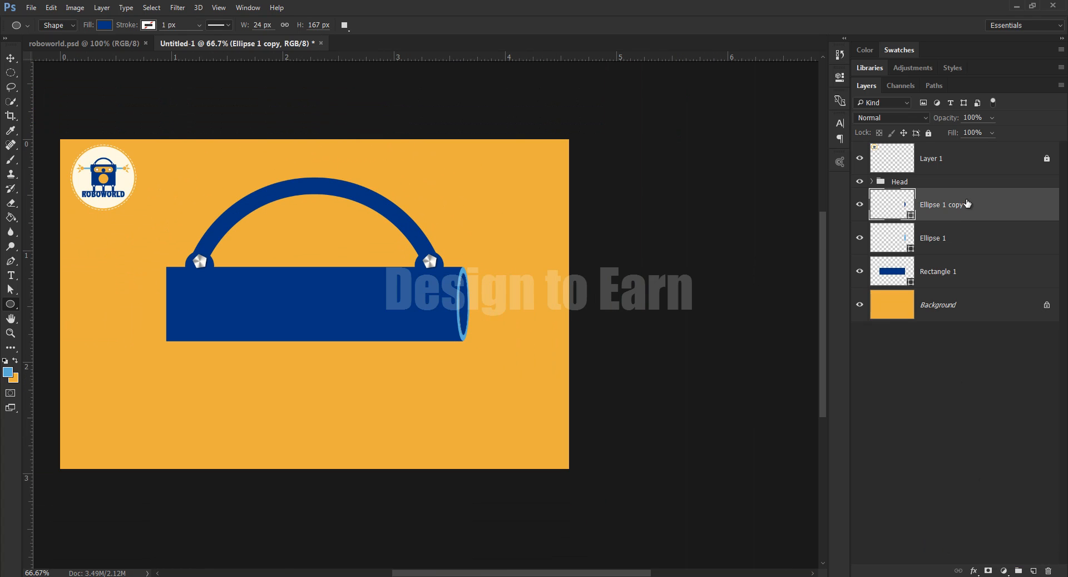
pyautogui.keyDown('shift'); pyautogui.click(952, 239); pyautogui.keyUp('shift')
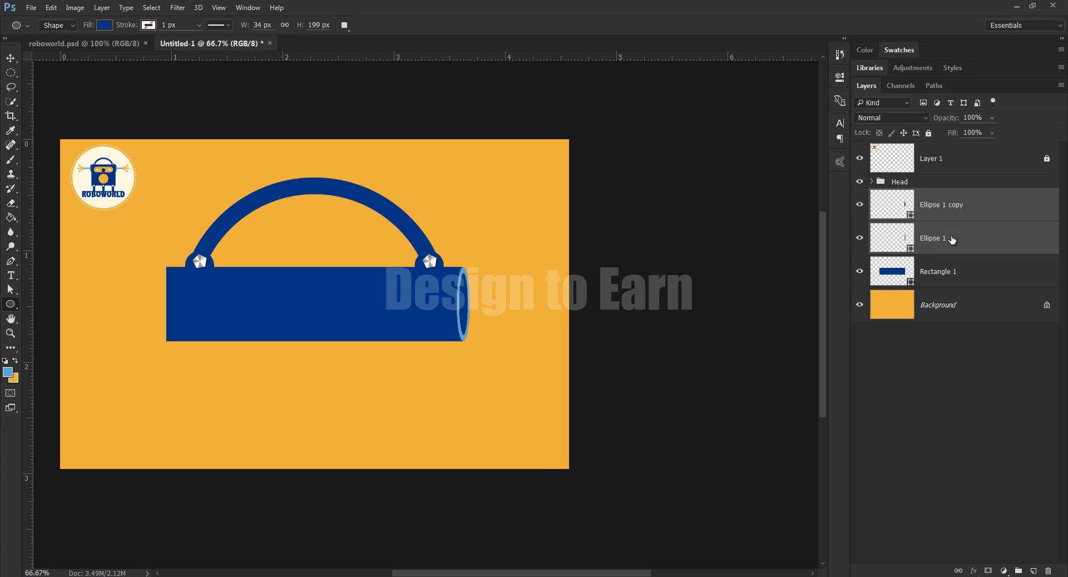
pyautogui.hotkey('ctrl', 'g')
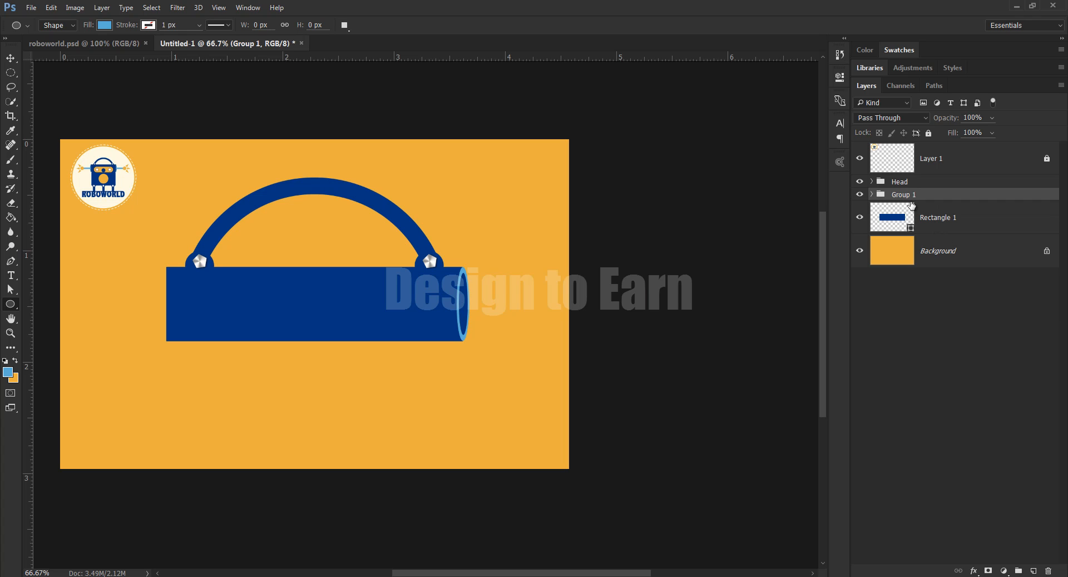
pyautogui.doubleClick(905, 195)
pyautogui.press('BackSpace')
pyautogui.press('Return')
# Step: Duplicate the corners group and move the copy straight across onto the blue rectangle's left edge
pyautogui.hotkey('ctrl', 'j')
pyautogui.hotkey('ctrl', 't')
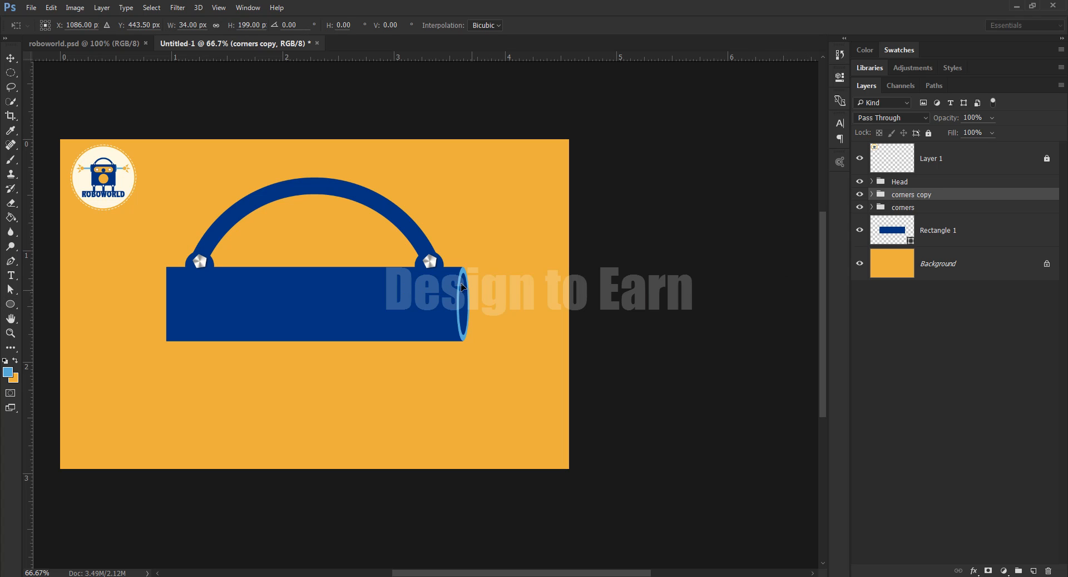
pyautogui.moveTo(462, 286); pyautogui.dragTo(164, 295)
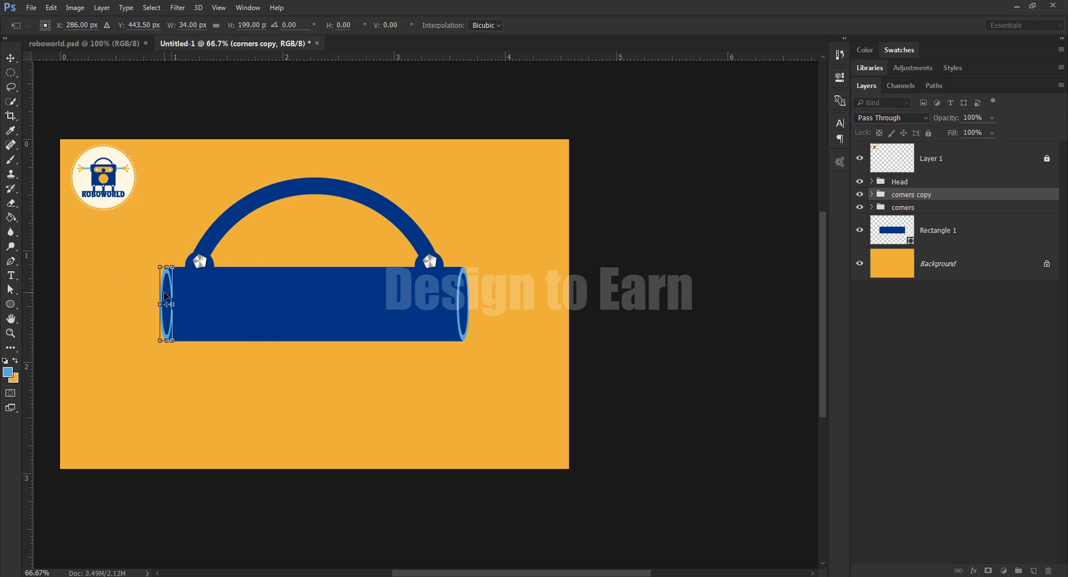
pyautogui.press('Return')
pyautogui.press('u')
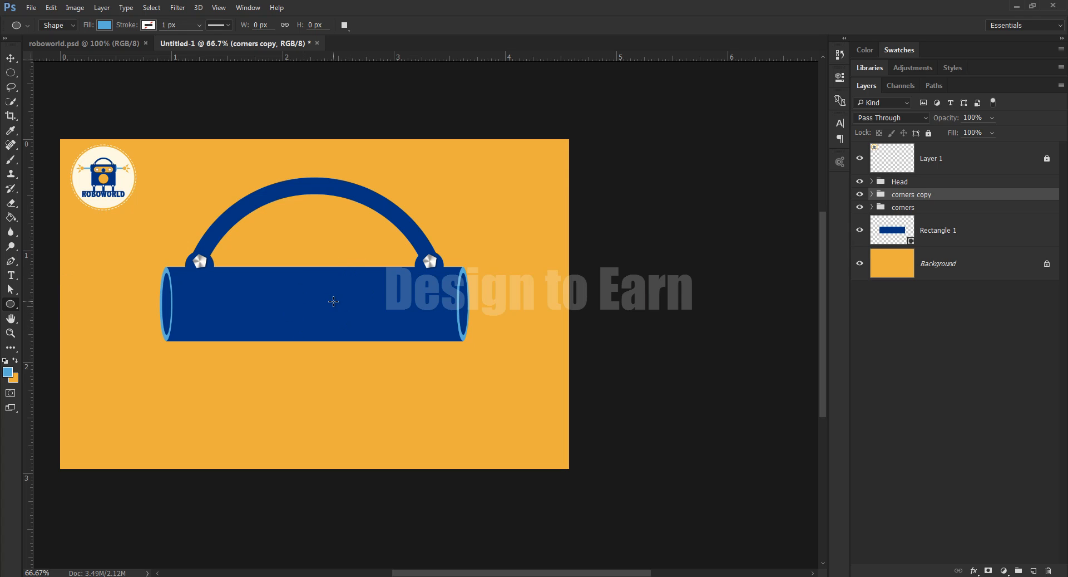
# Step: Extend the canvas downward with the Crop tool and add an empty layer directly above the background
pyautogui.moveTo(350, 263); pyautogui.dragTo(445, 283)
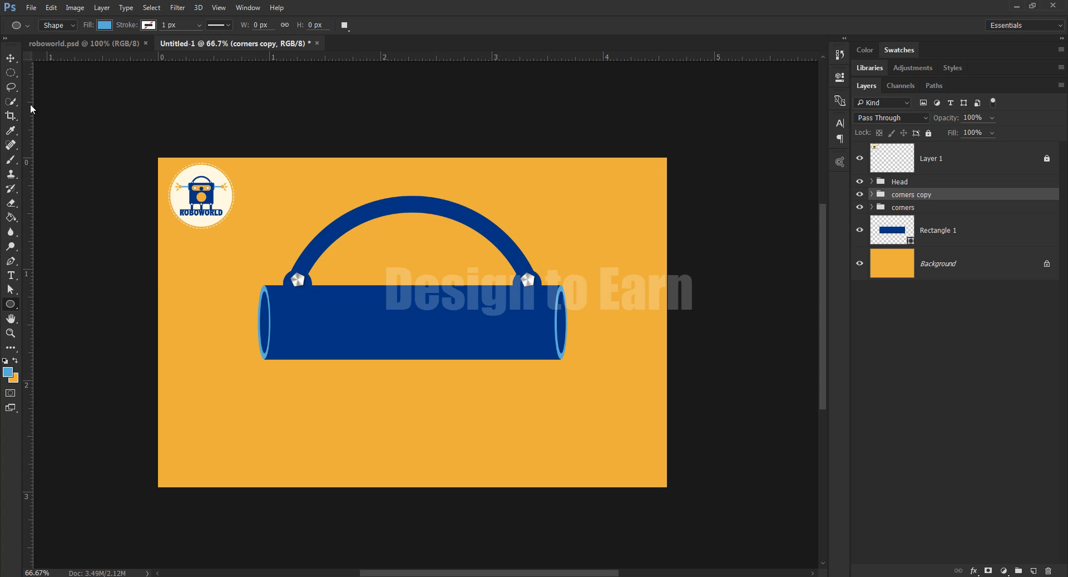
pyautogui.click(11, 116)
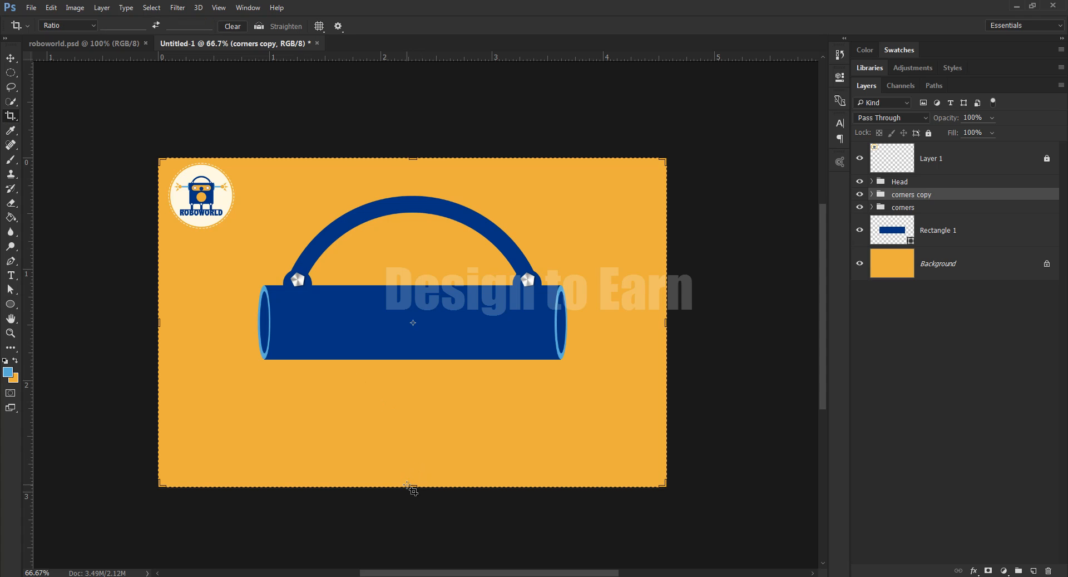
pyautogui.moveTo(413, 487); pyautogui.dragTo(413, 556)
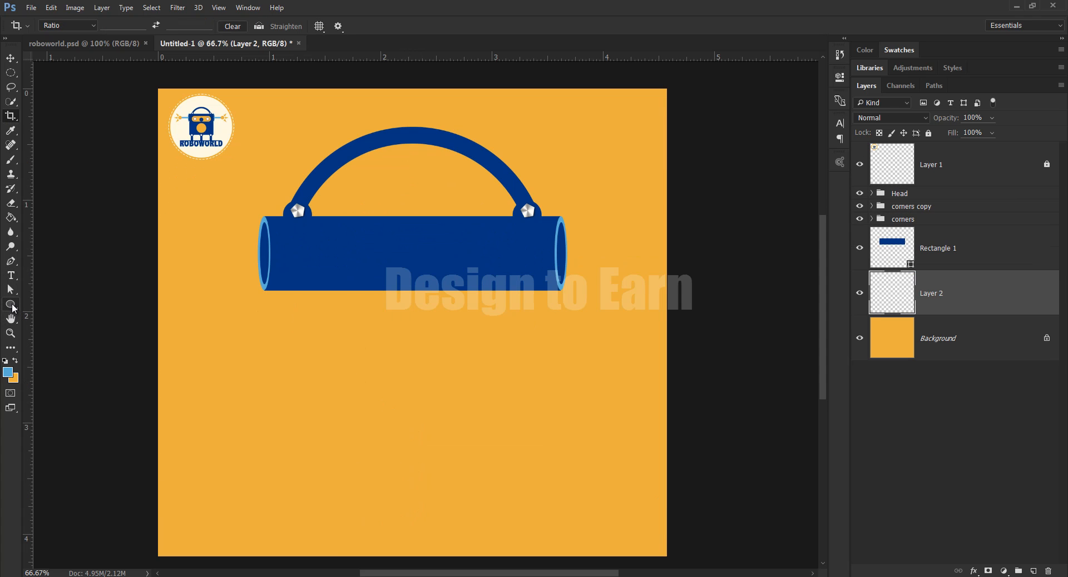
# Step: Draw a body rectangle about 756 × 506 px directly below the dark blue head rectangle
pyautogui.click(12, 303)
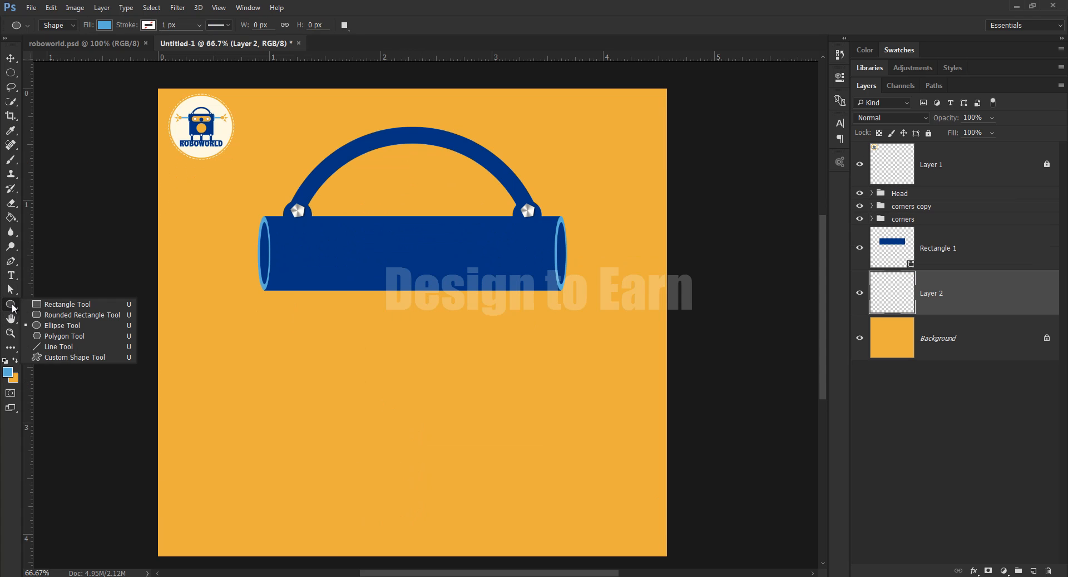
pyautogui.click(60, 305)
pyautogui.moveTo(334, 318); pyautogui.dragTo(554, 477)
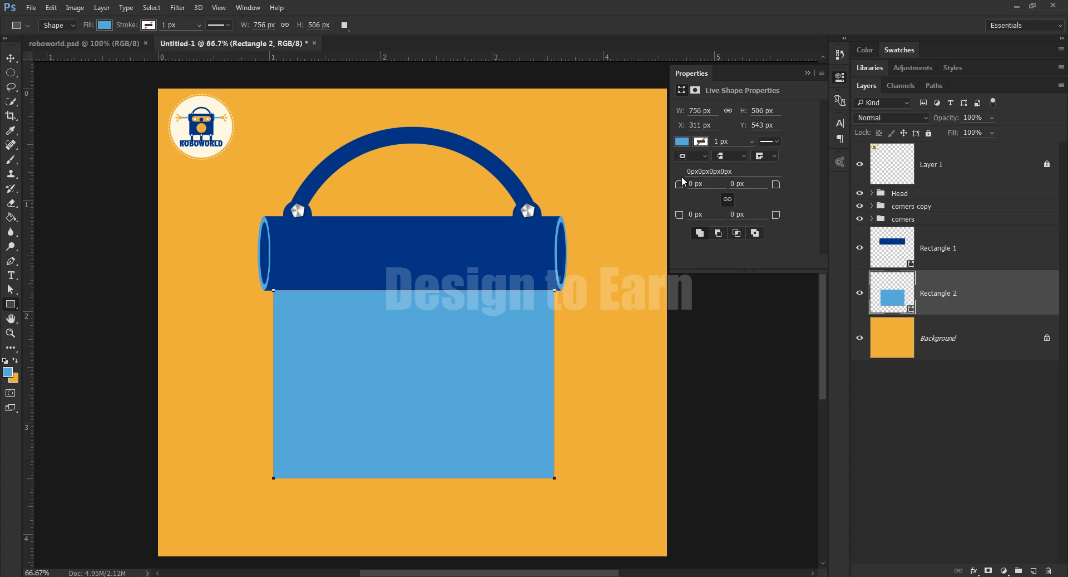
# Step: Recolor the body rectangle with the dark blue sampled from the head rectangle
pyautogui.doubleClick(892, 292)
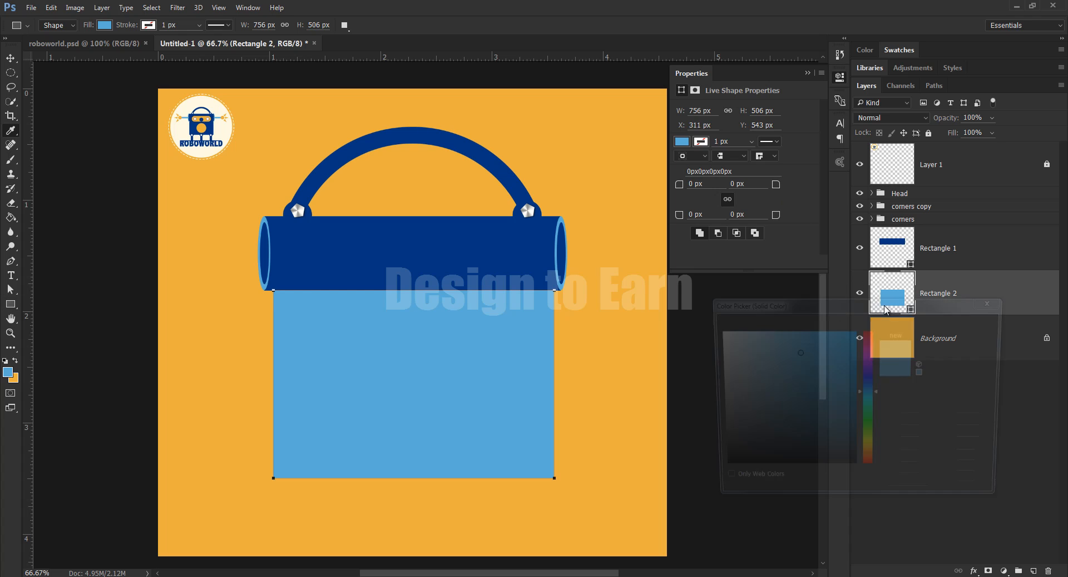
pyautogui.click(504, 249)
pyautogui.click(958, 325)
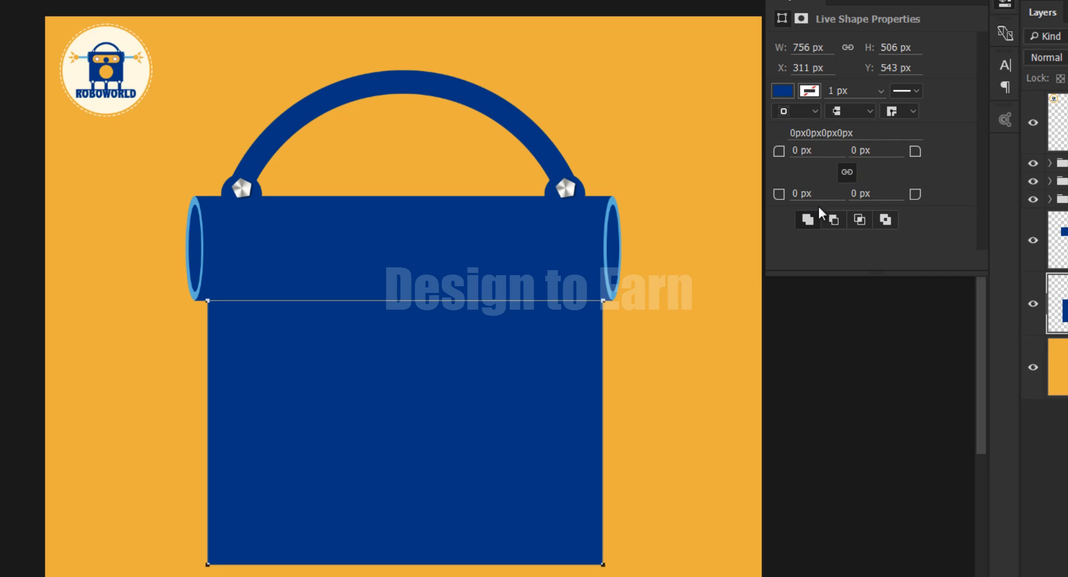
# Step: Set all four corner radii of the body rectangle to 10 px
pyautogui.moveTo(779, 151); pyautogui.dragTo(921, 200)
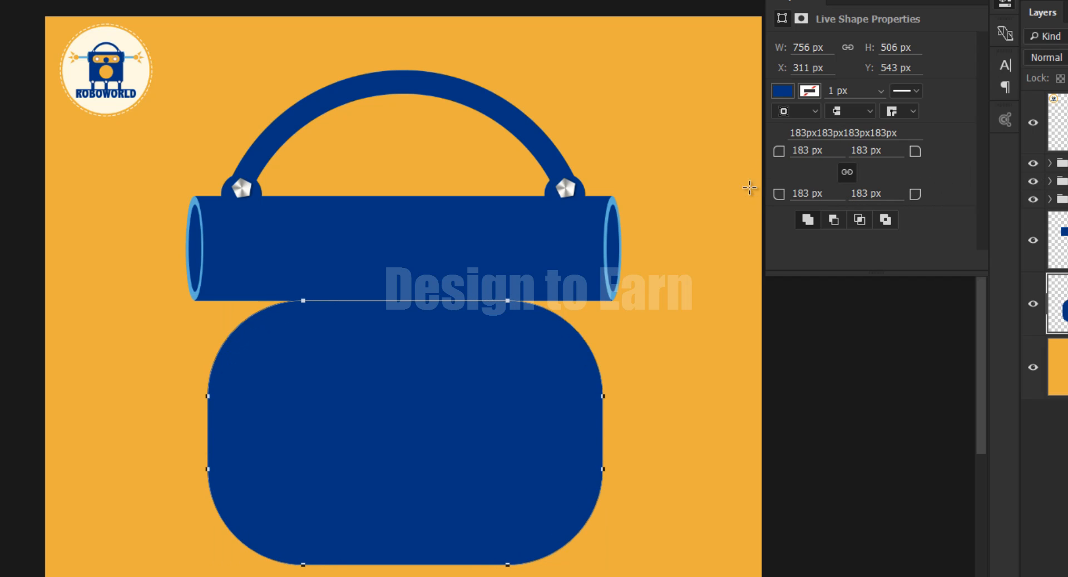
pyautogui.click(818, 150)
pyautogui.write('10')
pyautogui.press('Return')
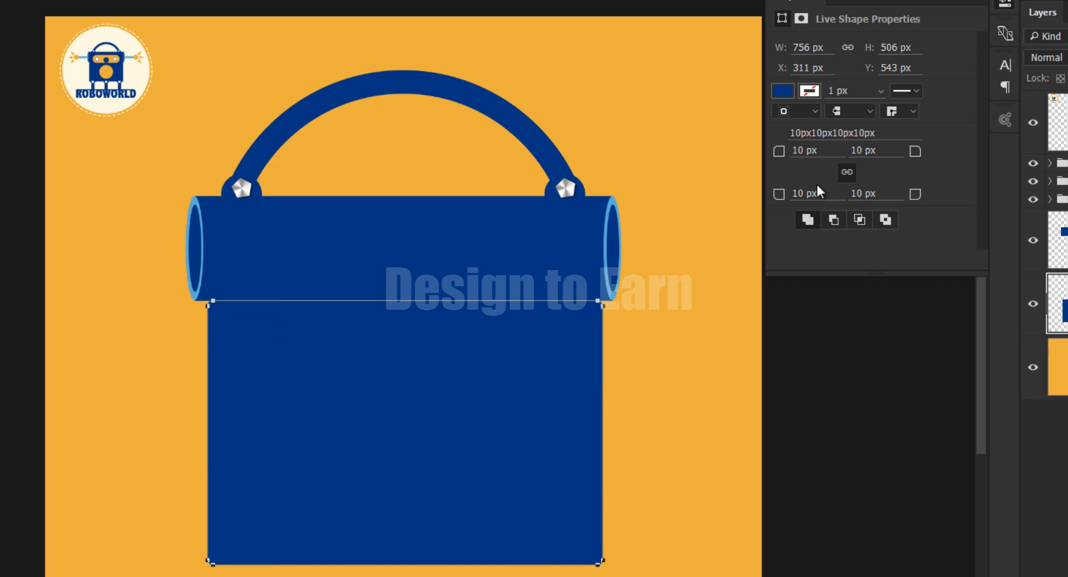
# Step: Unlink the body rectangle's corner radii and set both bottom corners to 0 px
pyautogui.click(844, 175)
pyautogui.moveTo(817, 195); pyautogui.dragTo(647, 188)
pyautogui.write('0')
pyautogui.press('Tab')
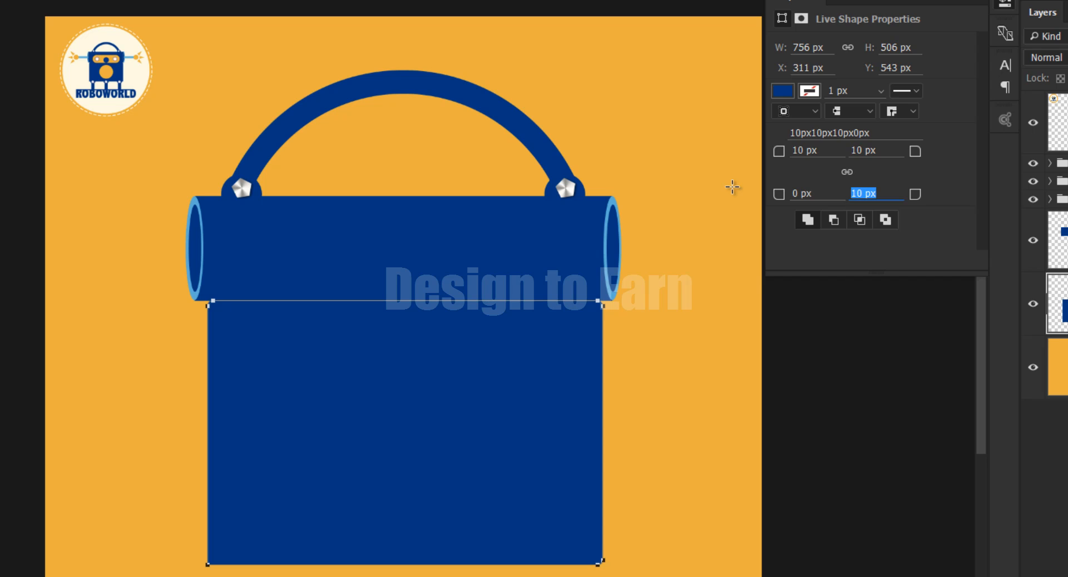
pyautogui.write('0')
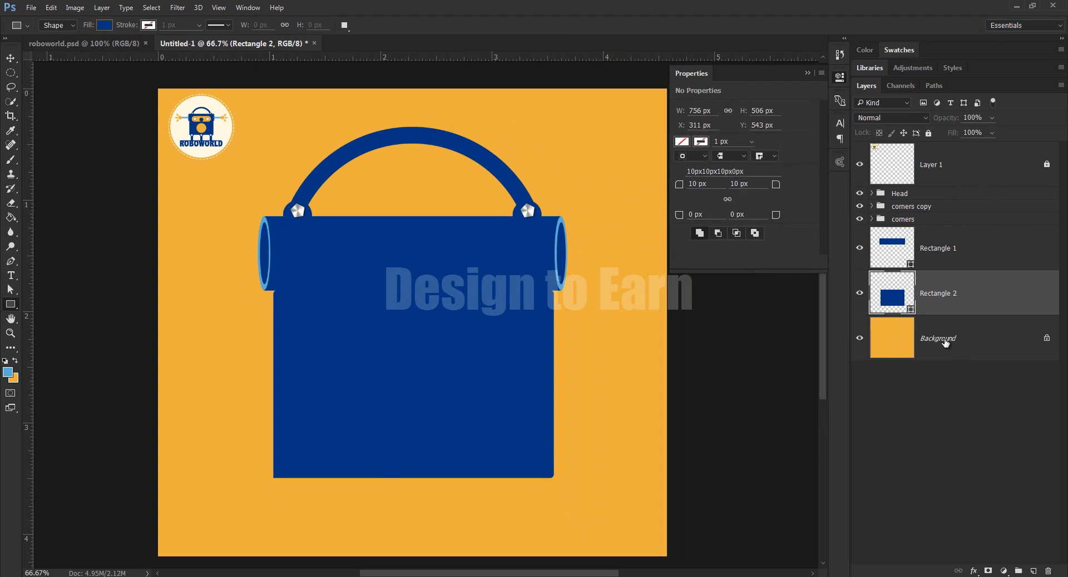
# Step: Select the background layer, switch to the Rounded Rectangle tool and collapse the shape properties
pyautogui.click(946, 340)
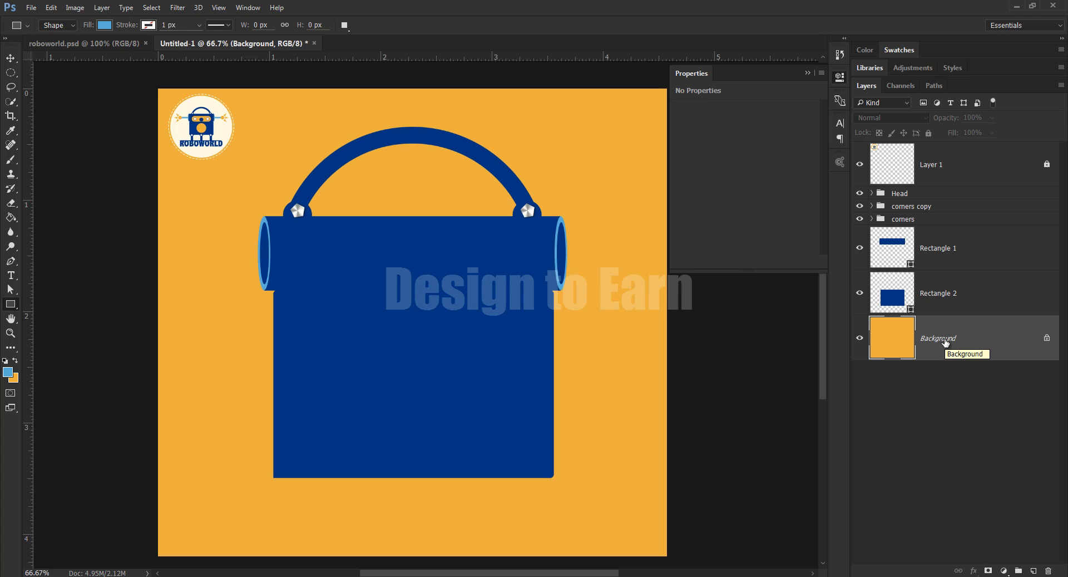
pyautogui.rightClick(10, 304)
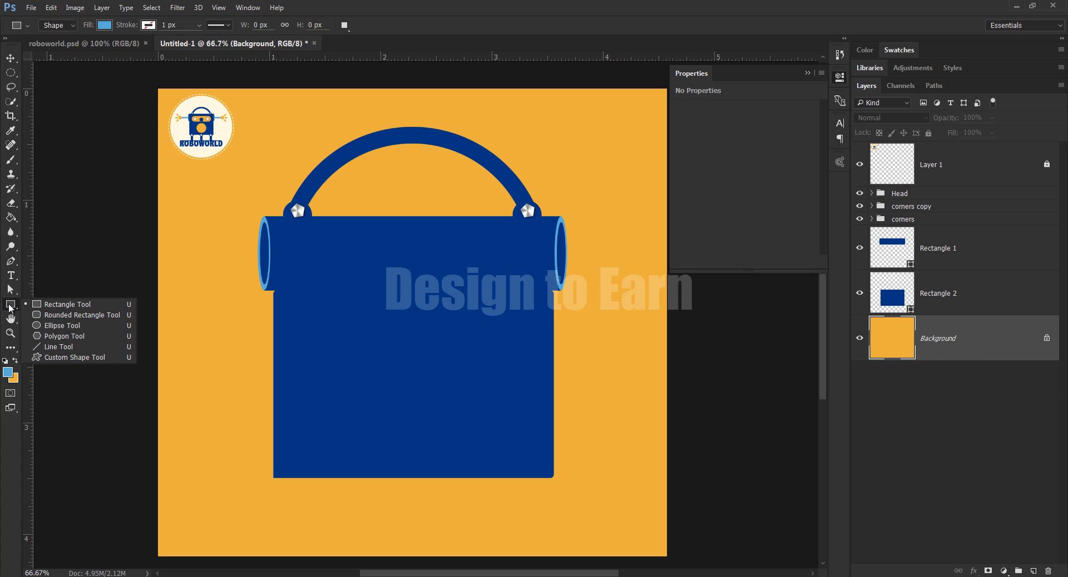
pyautogui.click(74, 314)
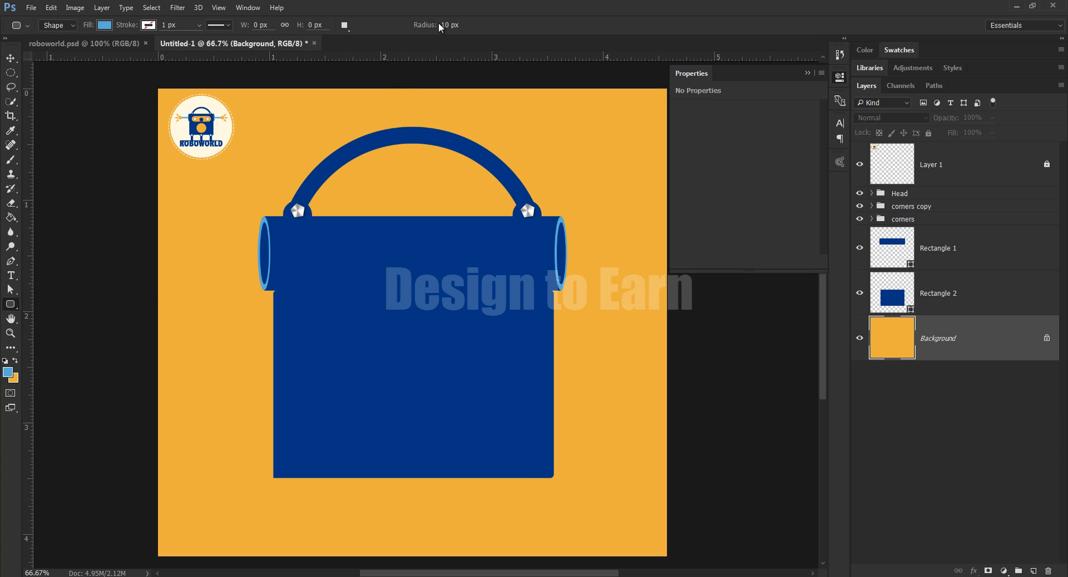
pyautogui.moveTo(444, 25); pyautogui.dragTo(466, 28)
pyautogui.click(808, 73)
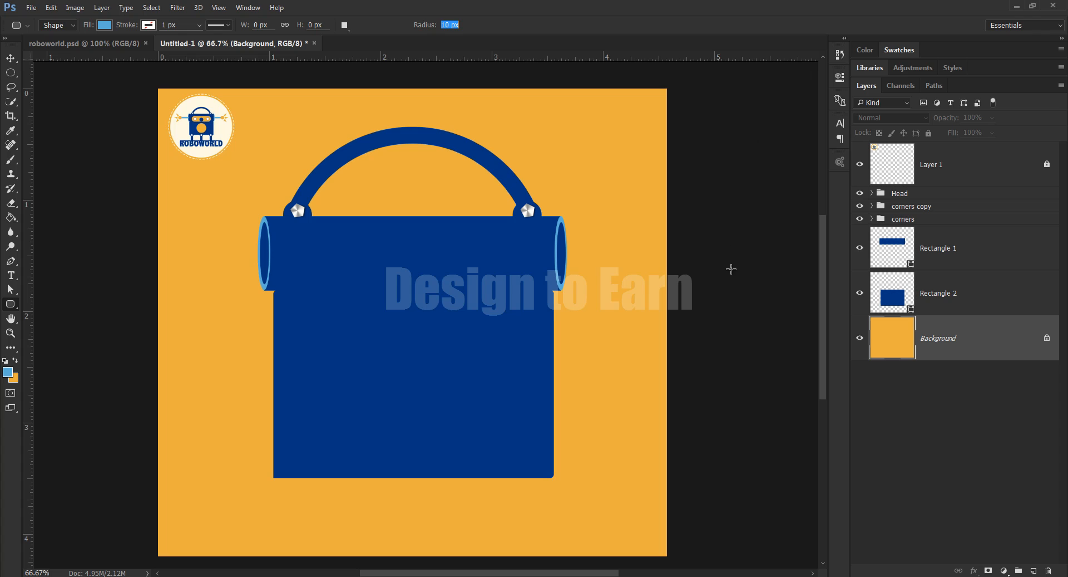
# Step: Shorten the body rectangle from its bottom edge to a height of 404 px
pyautogui.click(982, 292)
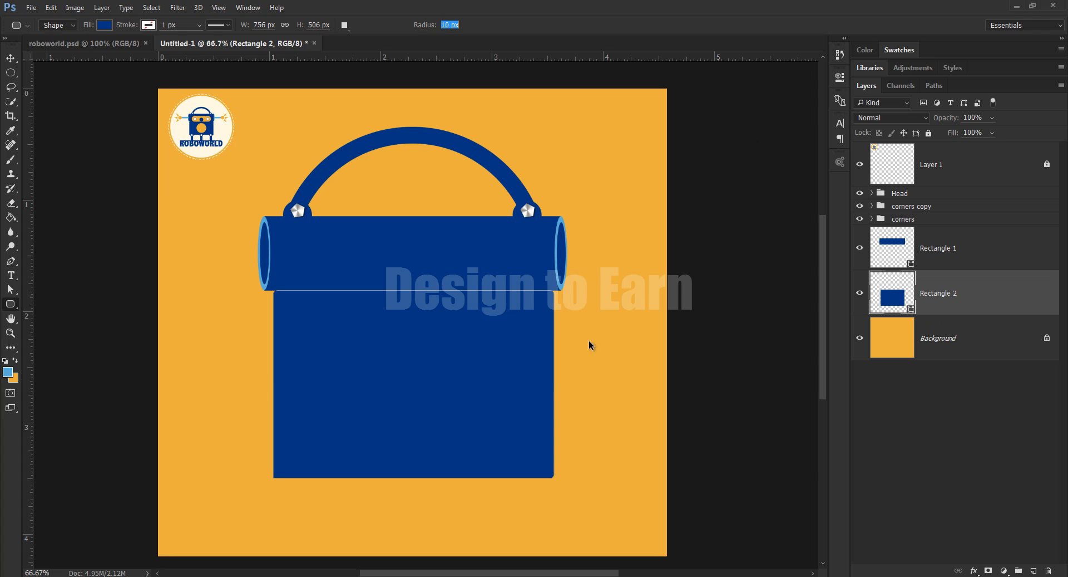
pyautogui.hotkey('ctrl', 't')
pyautogui.moveTo(415, 477); pyautogui.dragTo(424, 440)
pyautogui.press('Return')
pyautogui.press('u')
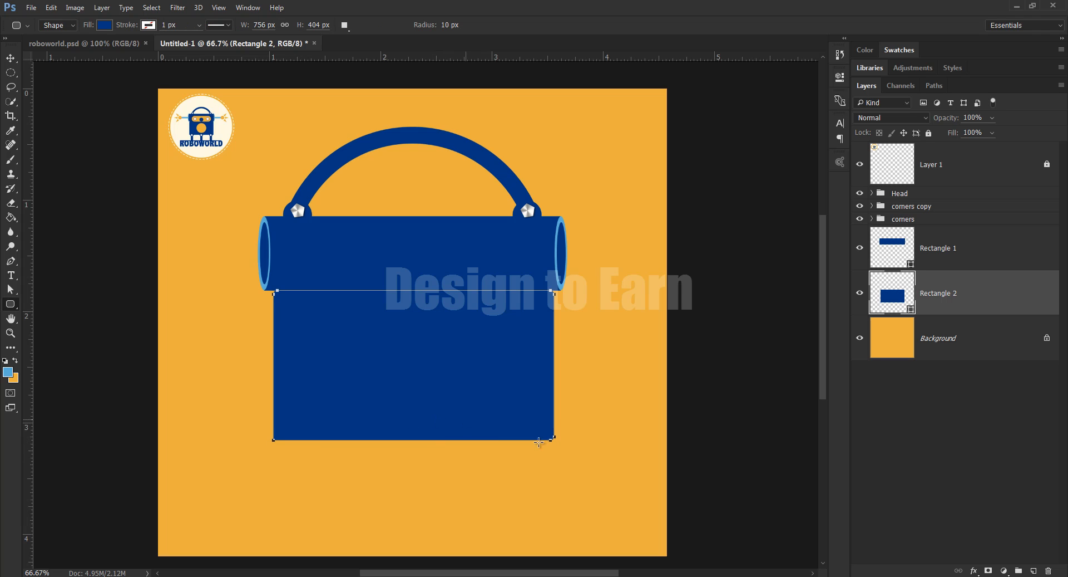
# Step: Add a new layer above the head group and draw a light blue rounded rectangle about 496 × 163 px across the robot's head
pyautogui.click(10, 58)
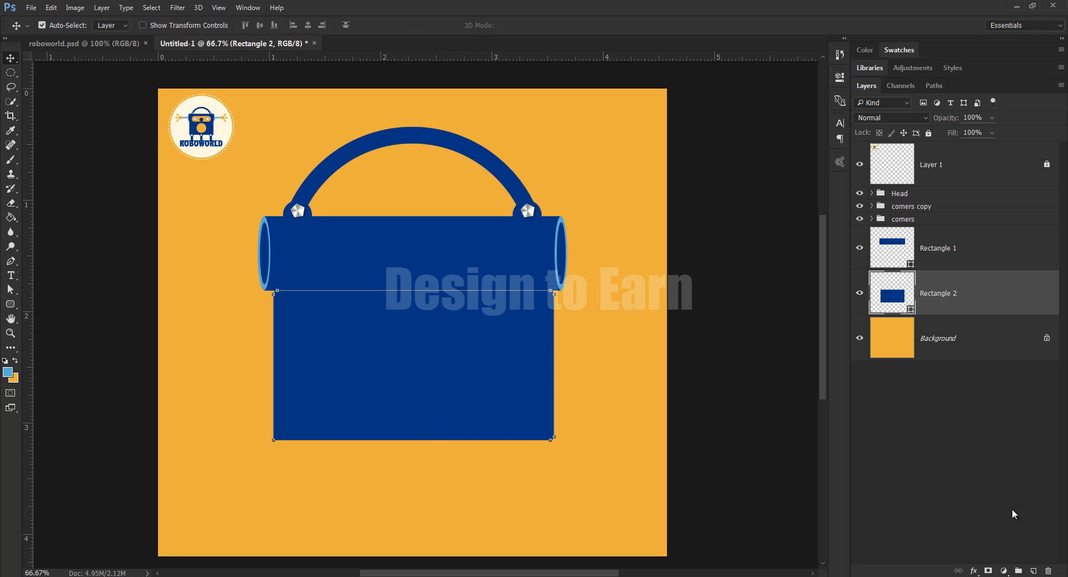
pyautogui.click(1032, 570)
pyautogui.moveTo(921, 293); pyautogui.dragTo(915, 167)
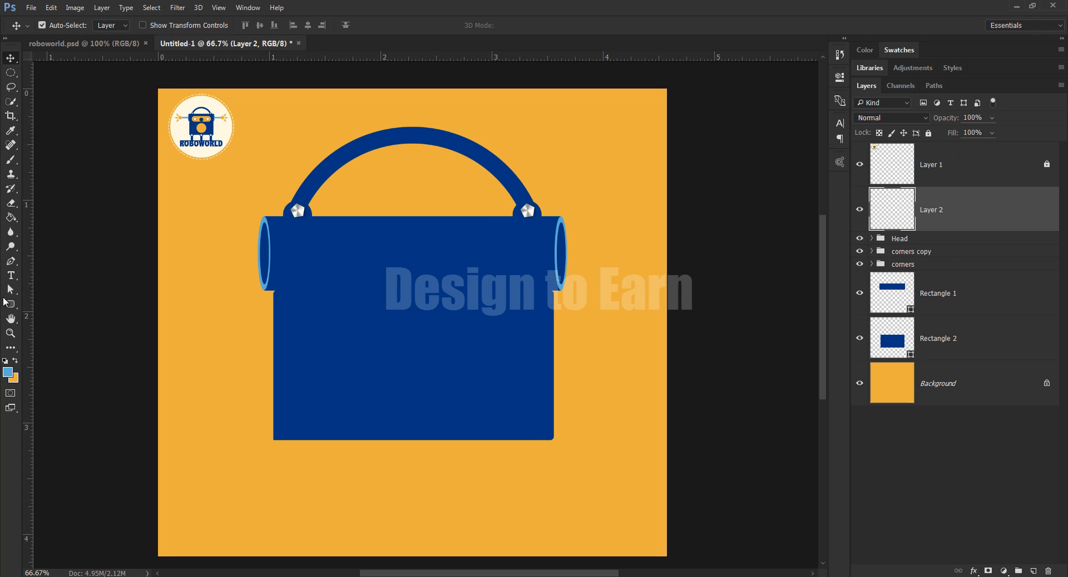
pyautogui.click(10, 304)
pyautogui.moveTo(329, 246); pyautogui.dragTo(500, 303)
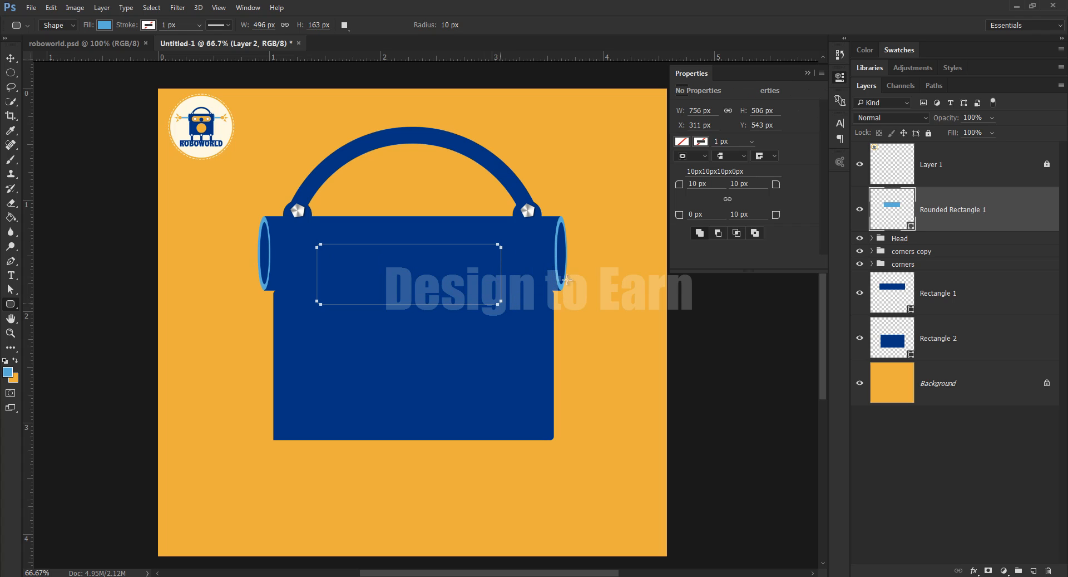
# Step: Set all four corner radii of the rounded rectangle to 81.5 px and collapse the shape properties
pyautogui.click(696, 184)
pyautogui.write('81.5')
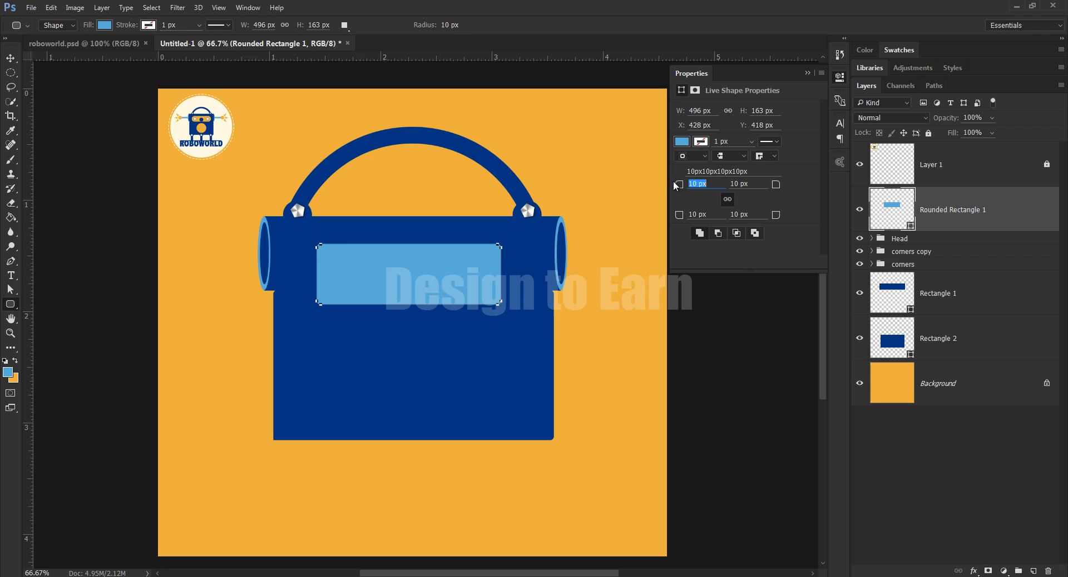
pyautogui.press('Return')
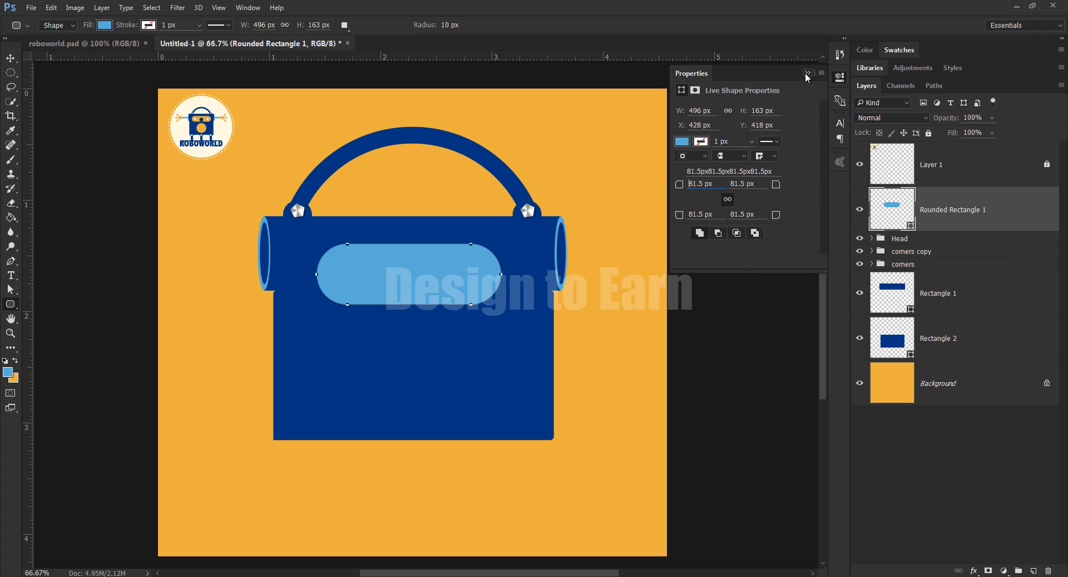
pyautogui.click(808, 73)
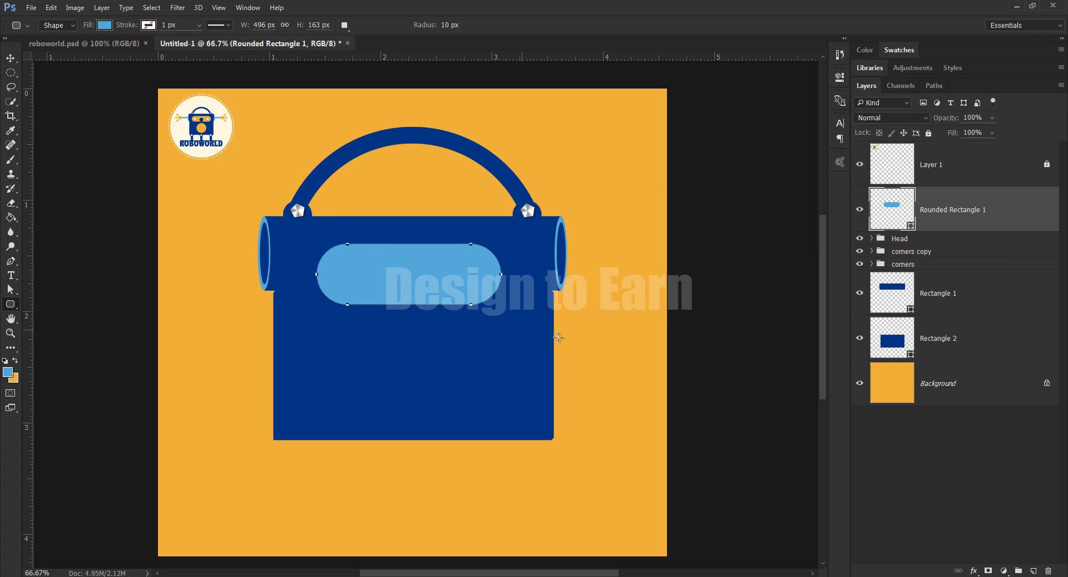
# Step: Fill the rounded rectangle with the orange sampled from the canvas background
pyautogui.doubleClick(884, 208)
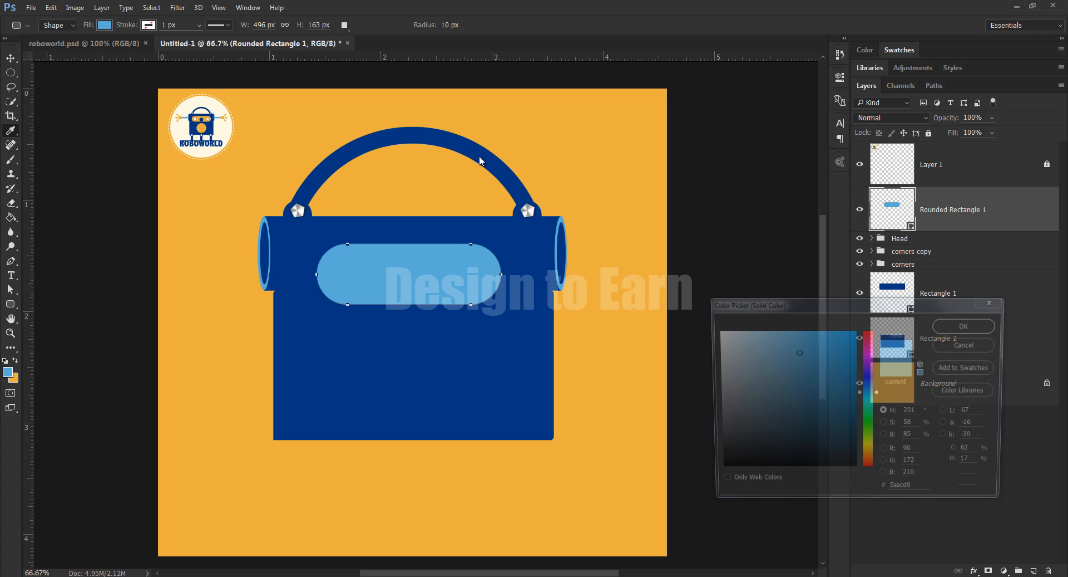
pyautogui.click(566, 130)
pyautogui.click(980, 332)
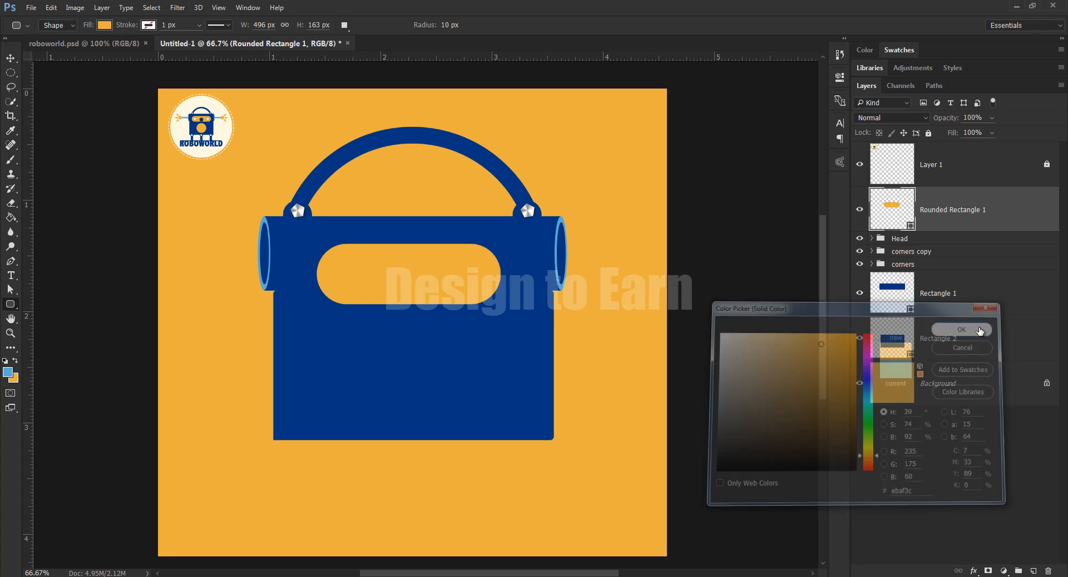
# Step: Widen the orange pill shape symmetrically about its centre to a width of 603 px
pyautogui.hotkey('ctrl', 't')
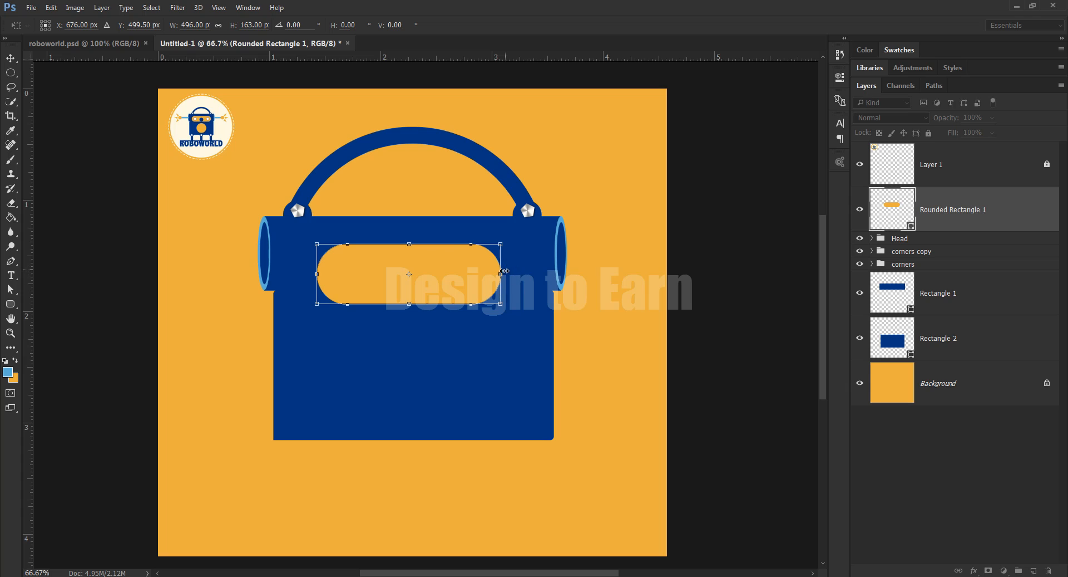
pyautogui.moveTo(501, 274); pyautogui.dragTo(521, 274)
pyautogui.press('u')
pyautogui.press('Return')
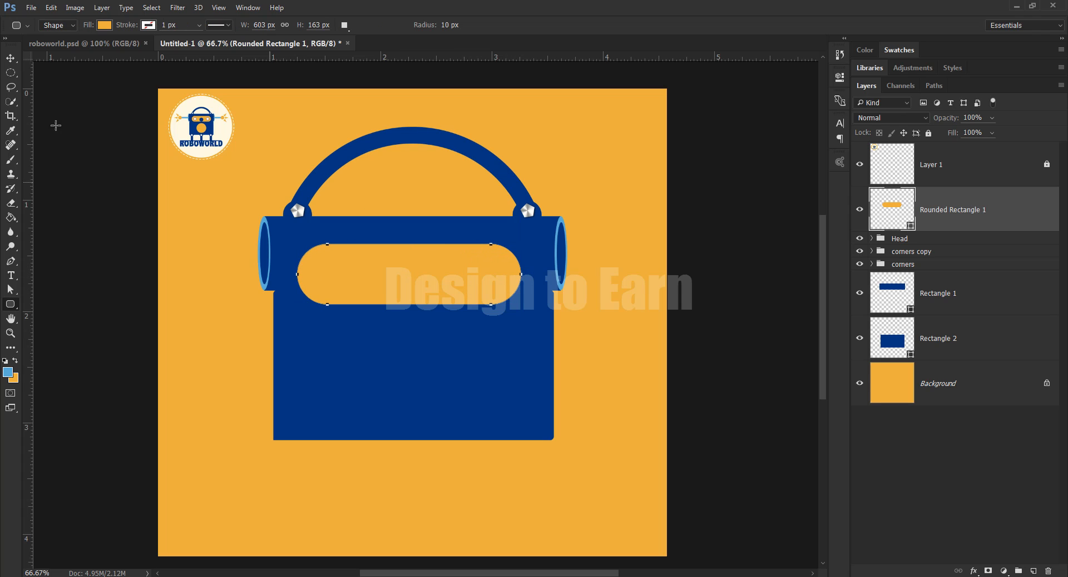
# Step: Add a new empty layer above the orange pill shape
pyautogui.click(4, 58)
pyautogui.hotkey('ctrl', '+')
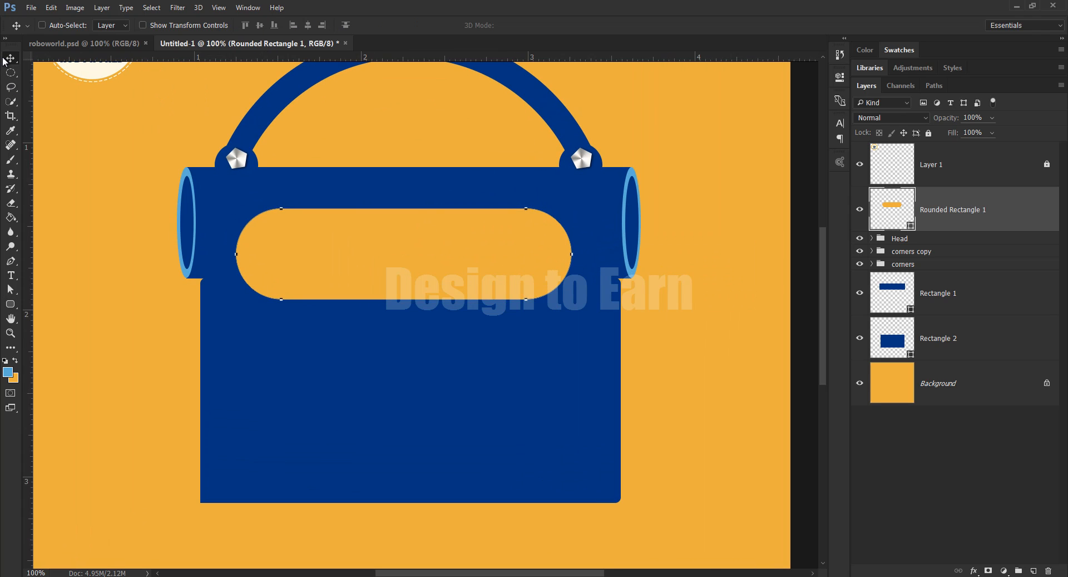
pyautogui.click(42, 25)
pyautogui.moveTo(234, 248); pyautogui.dragTo(235, 314)
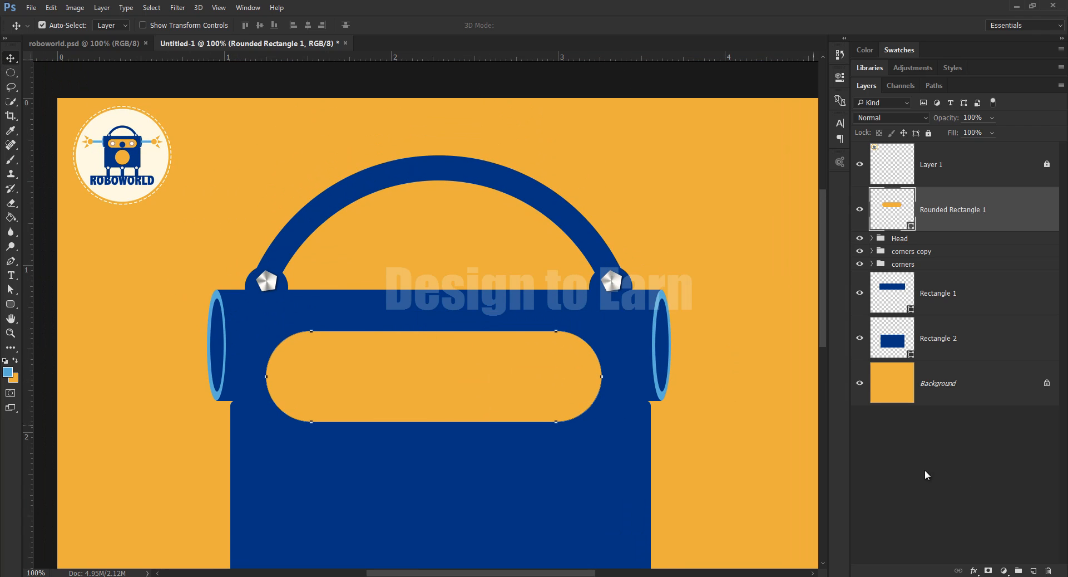
pyautogui.click(1033, 570)
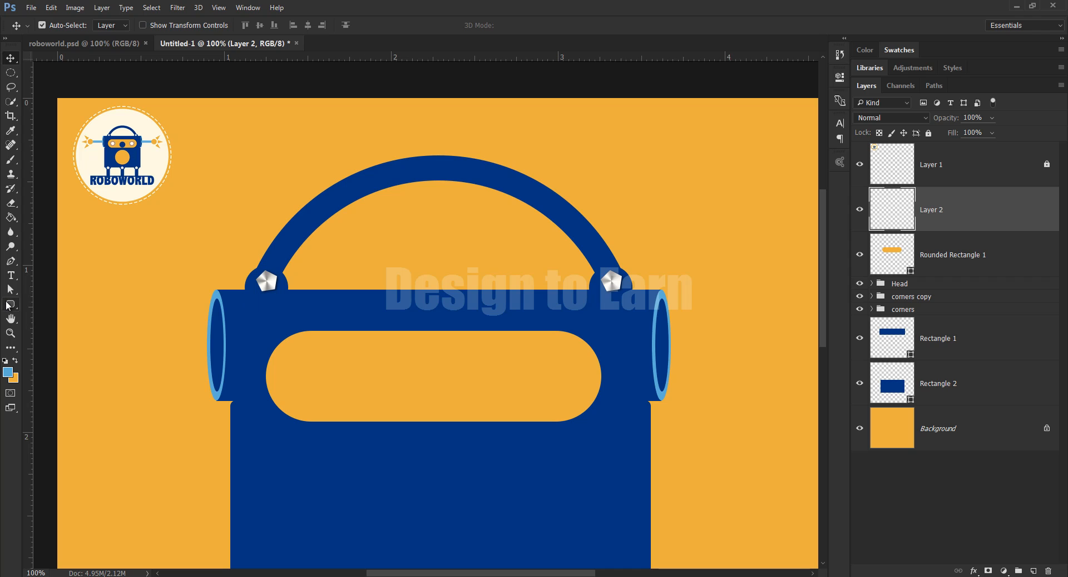
pyautogui.click(9, 304)
pyautogui.moveTo(397, 381); pyautogui.dragTo(448, 407)
pyautogui.hotkey('ctrl', 'z')
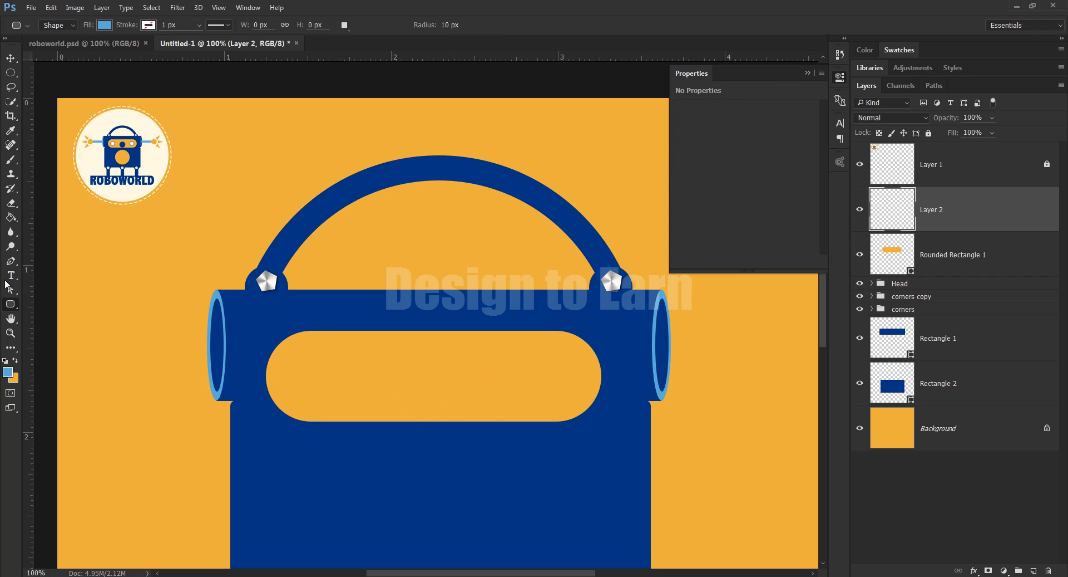
# Step: Draw a circle about 93 px wide at the pill's lower edge, fill it with dark blue #003580 and align it to the pill's horizontal centre
pyautogui.rightClick(9, 304)
pyautogui.click(61, 325)
pyautogui.moveTo(440, 362); pyautogui.dragTo(460, 419)
pyautogui.click(487, 173)
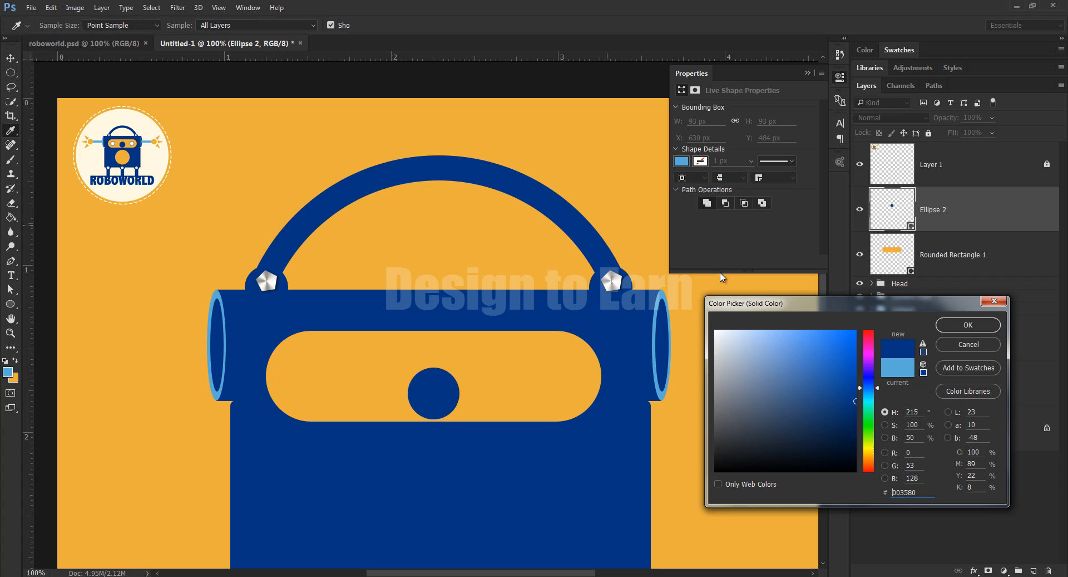
pyautogui.click(970, 325)
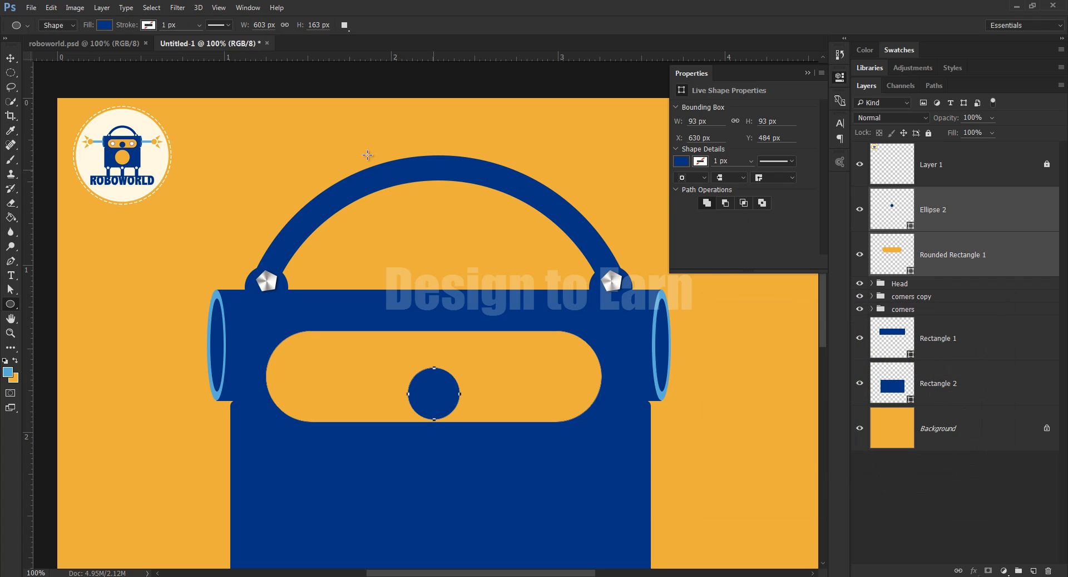
pyautogui.press('v')
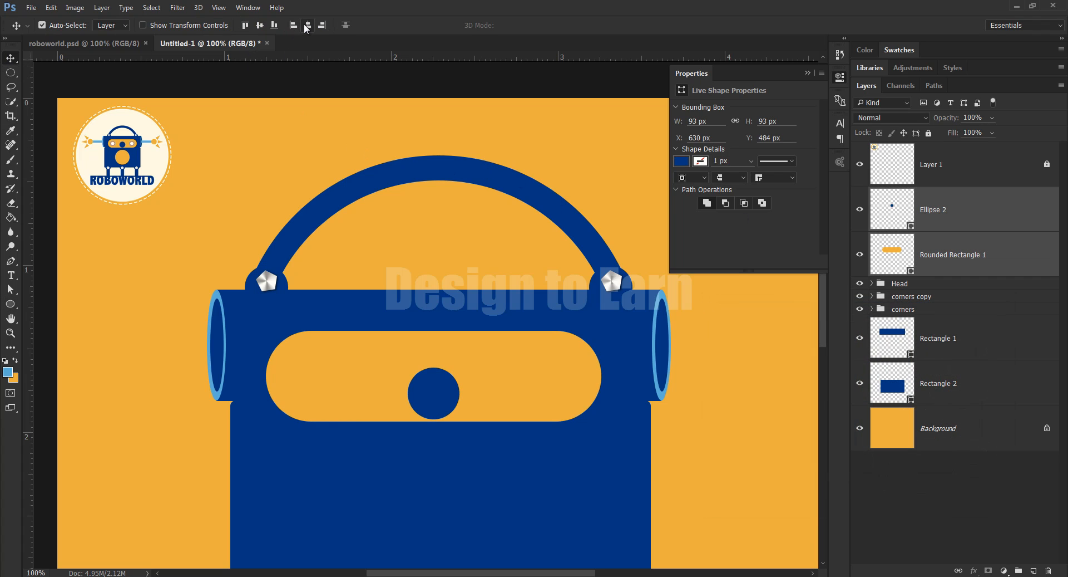
pyautogui.click(808, 73)
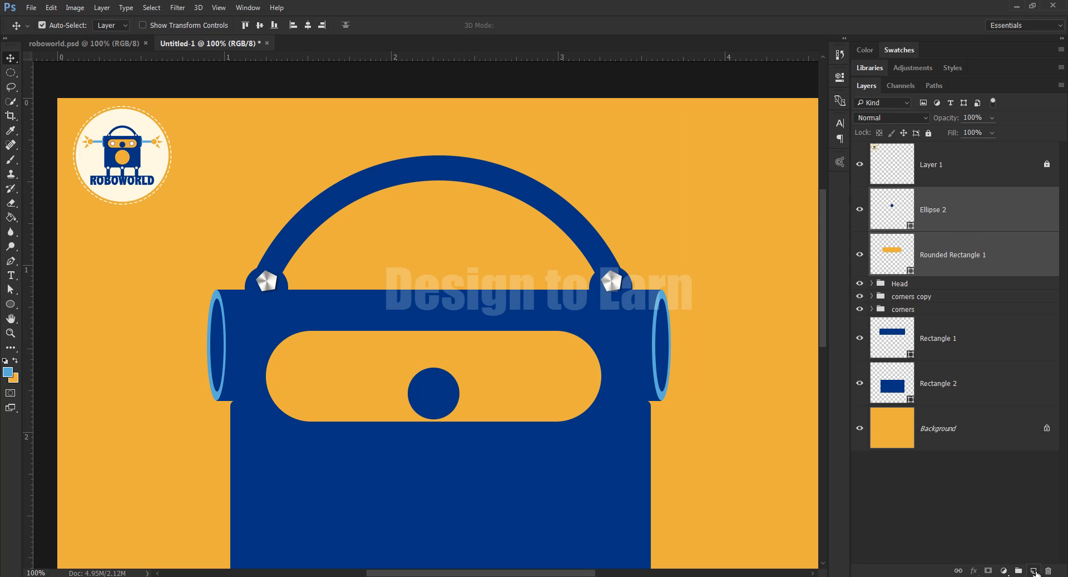
# Step: On a new layer, draw a light blue circle about 61 px wide in the left part of the orange pill as an eye
pyautogui.click(1034, 570)
pyautogui.click(11, 304)
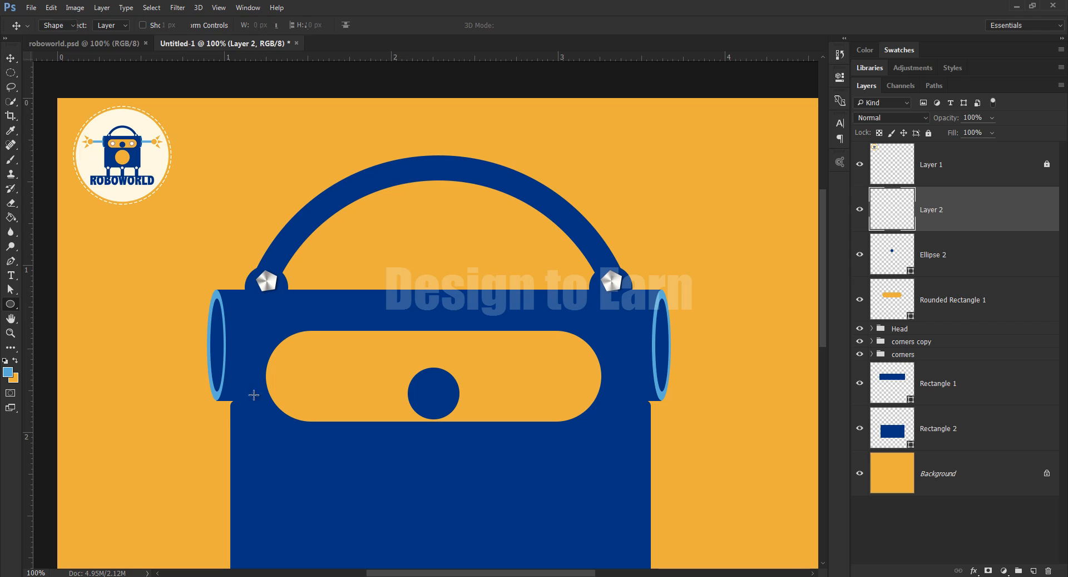
pyautogui.moveTo(336, 344); pyautogui.dragTo(340, 384)
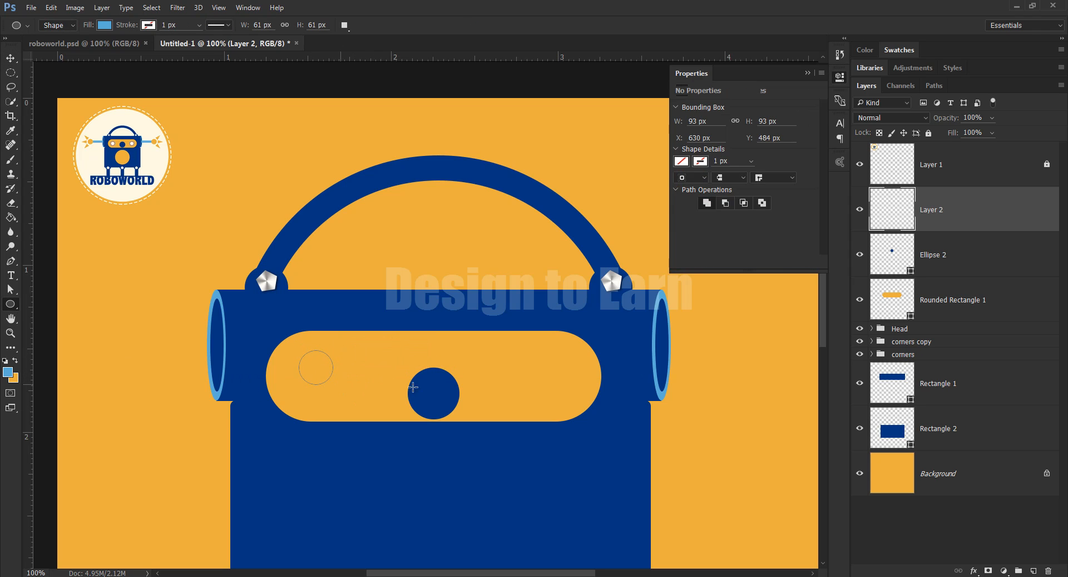
pyautogui.click(812, 74)
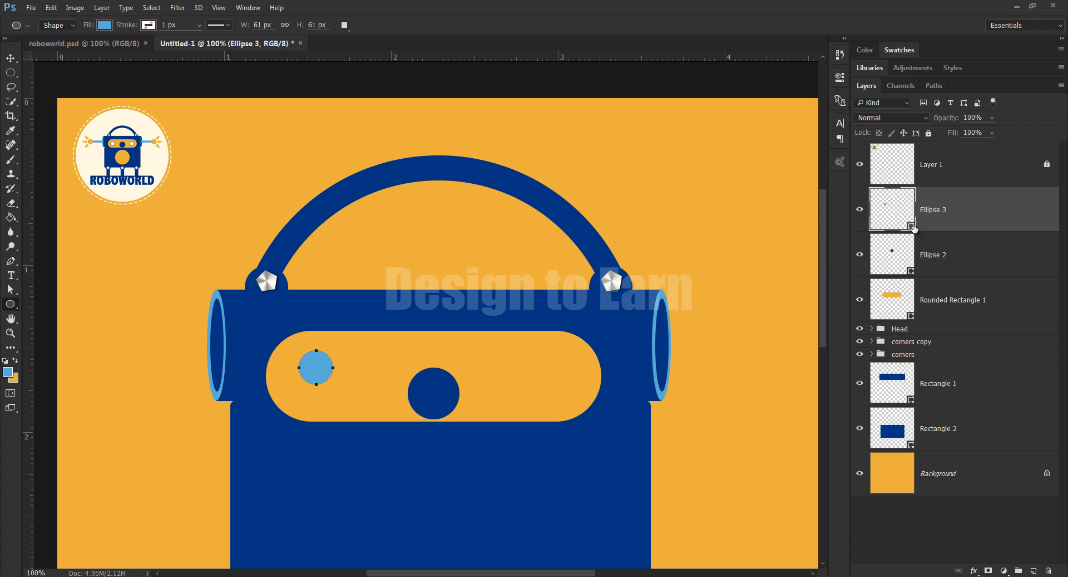
# Step: Align the light blue eye circle to the vertical centre of the orange pill shape
pyautogui.keyDown('ctrl'); pyautogui.click(970, 304); pyautogui.keyUp('ctrl')
pyautogui.click(11, 58)
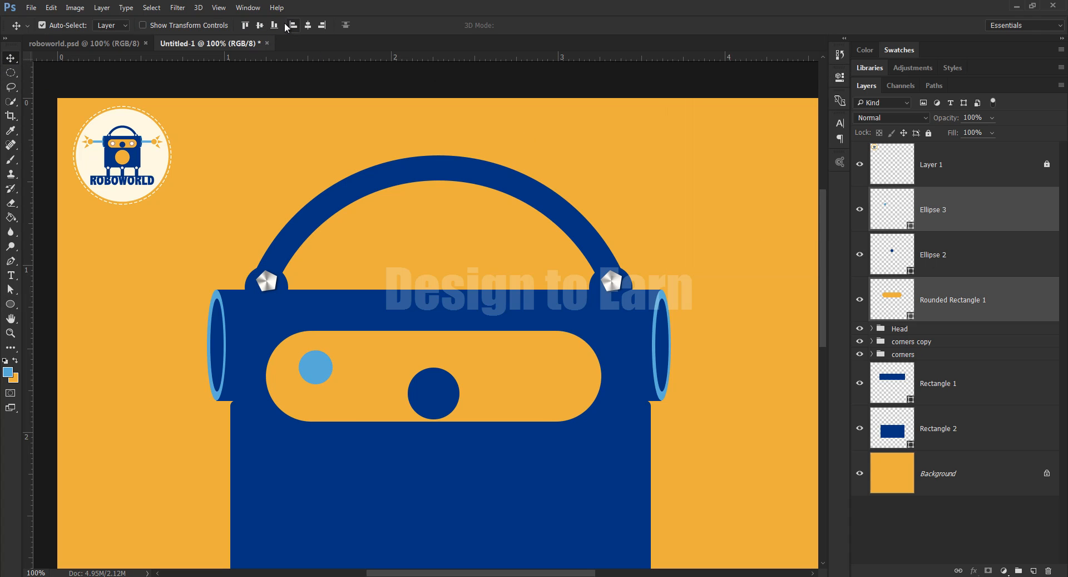
pyautogui.click(259, 25)
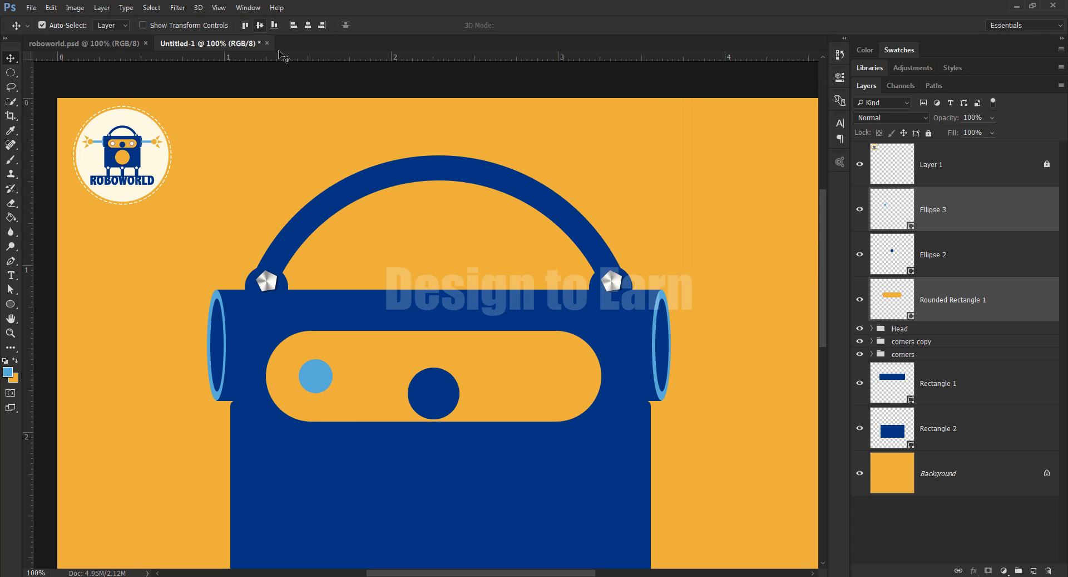
# Step: Select only the light blue eye circle and enlarge it proportionally about its centre
pyautogui.click(960, 199)
pyautogui.press('ctrl')
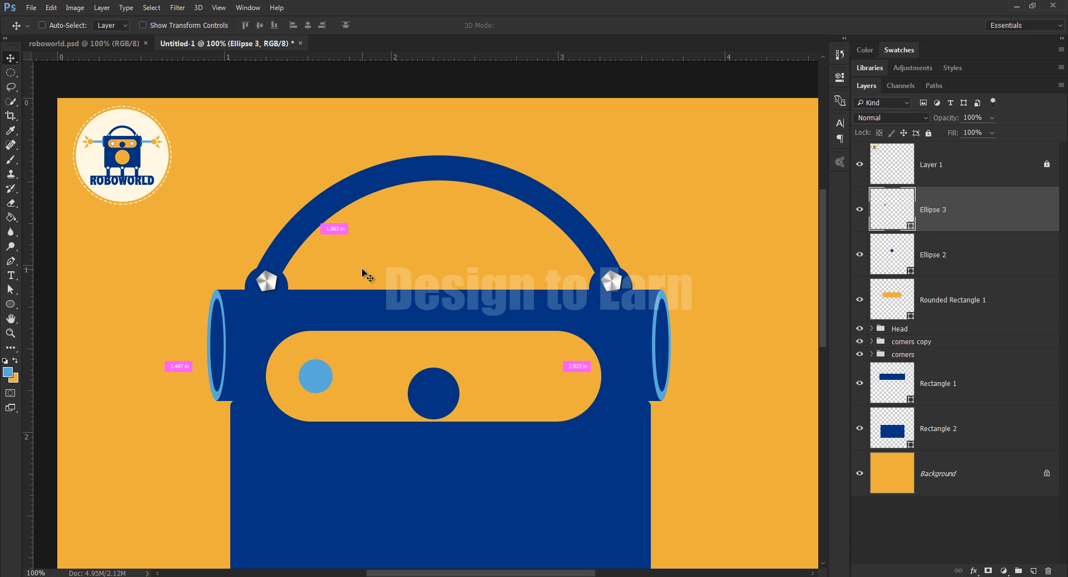
pyautogui.hotkey('ctrl', 't')
pyautogui.moveTo(333, 359); pyautogui.dragTo(338, 354)
pyautogui.press('Return')
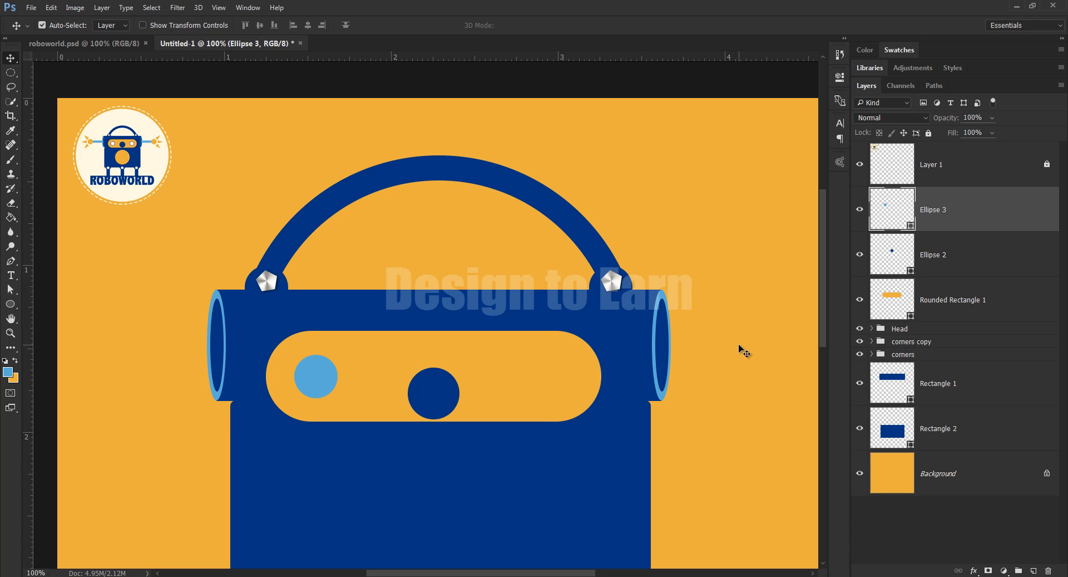
# Step: Open the eye circle's layer style and enable only the third Stroke effect, showing its settings
pyautogui.click(974, 571)
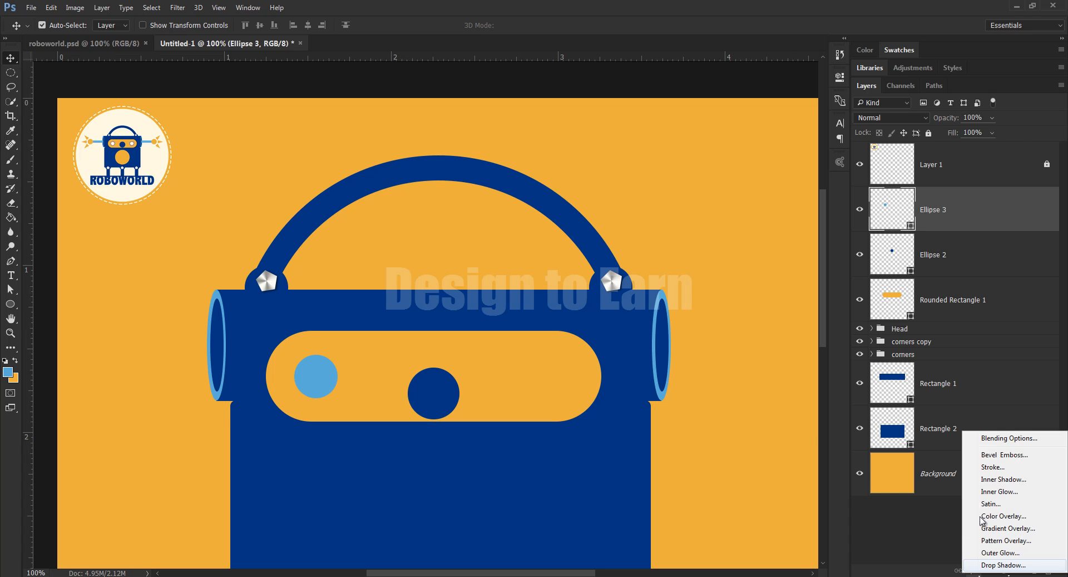
pyautogui.click(997, 438)
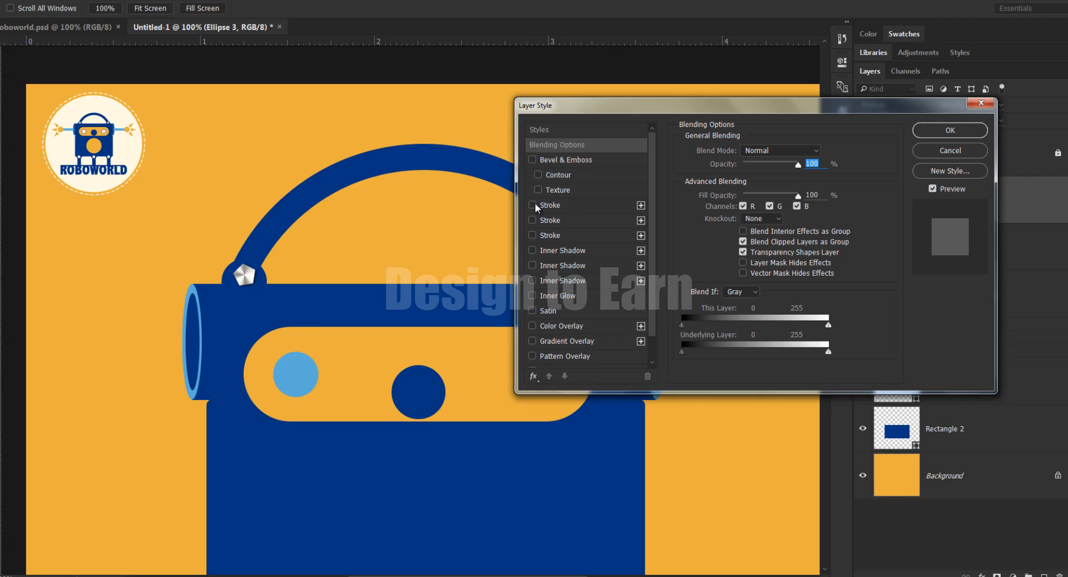
pyautogui.click(534, 204)
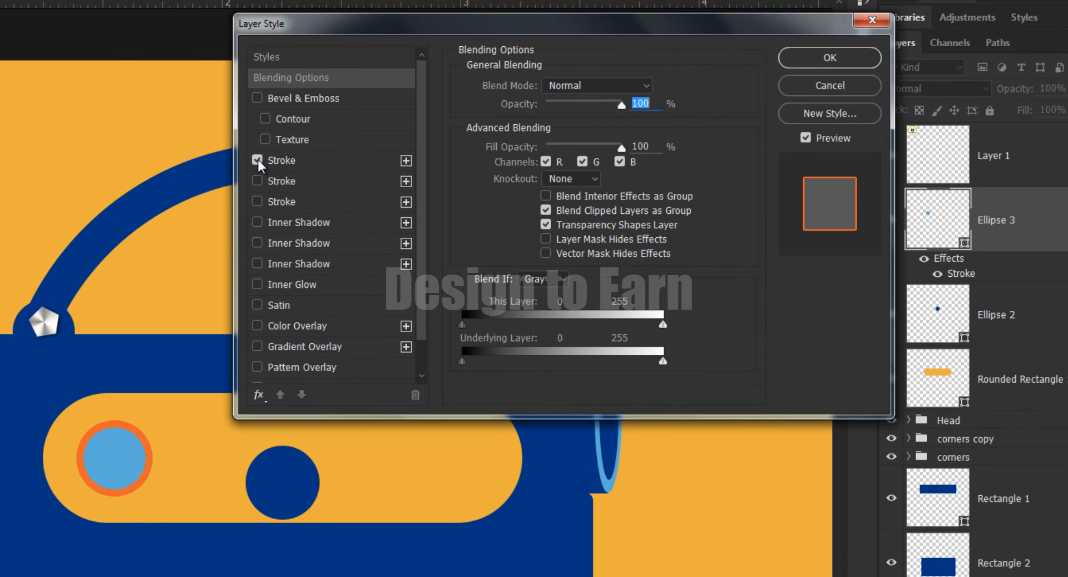
pyautogui.click(257, 160)
pyautogui.click(257, 201)
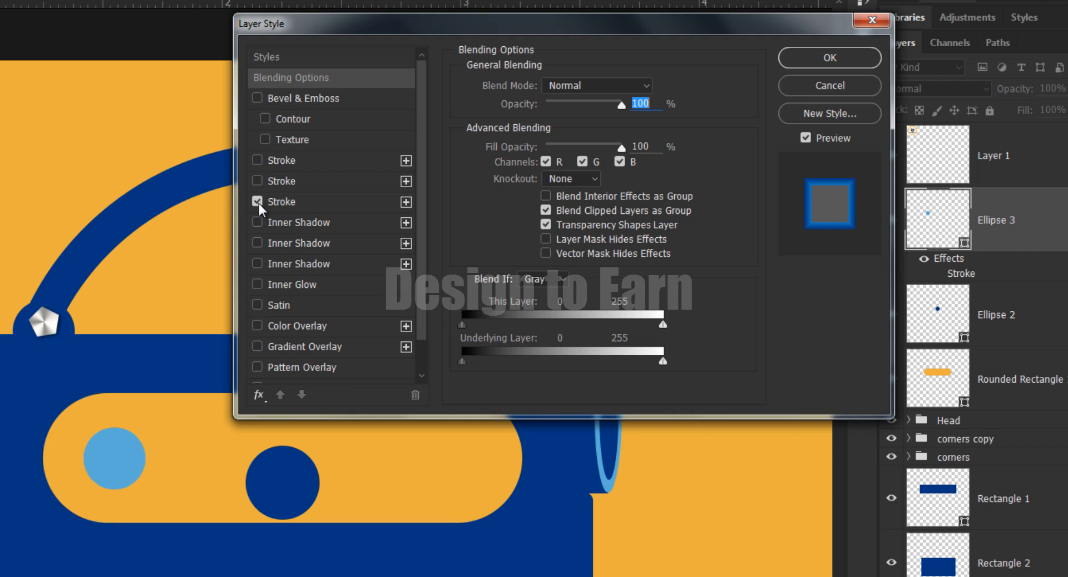
pyautogui.click(292, 203)
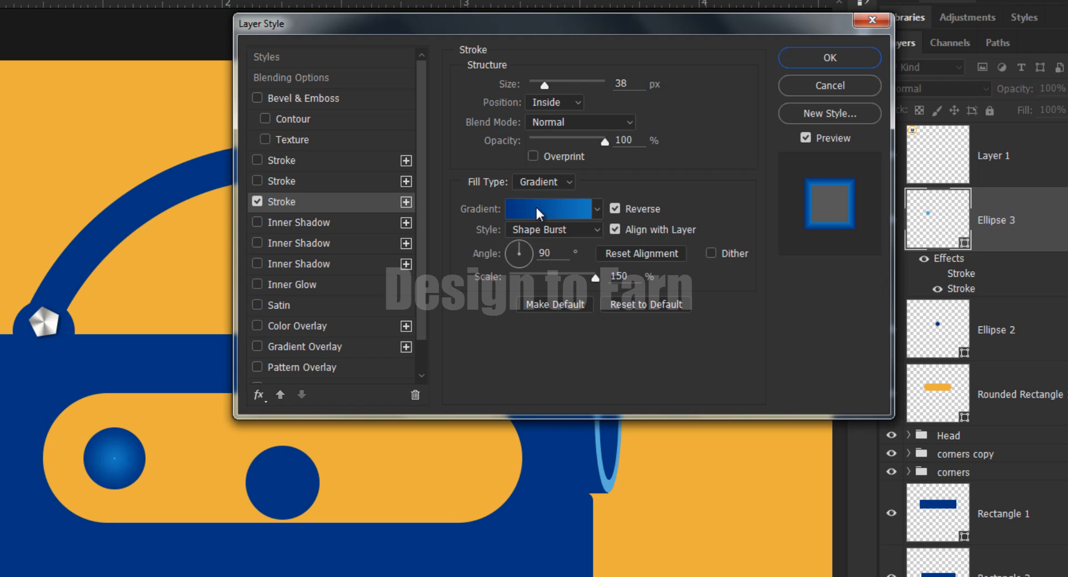
# Step: Change the stroke's fill type to Color, keep its orange colour and apply the layer style
pyautogui.click(544, 180)
pyautogui.click(540, 192)
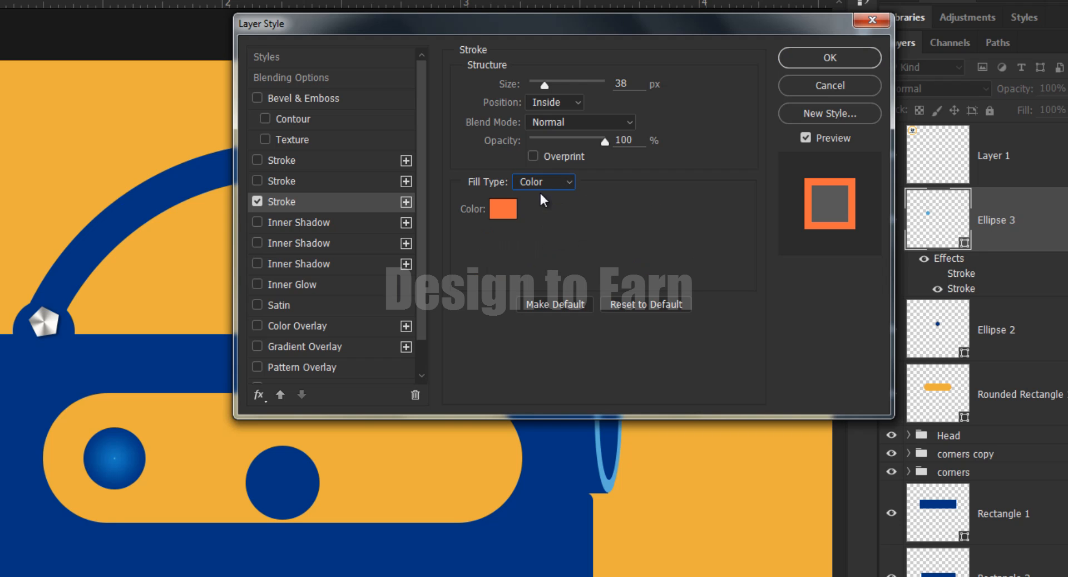
pyautogui.click(512, 210)
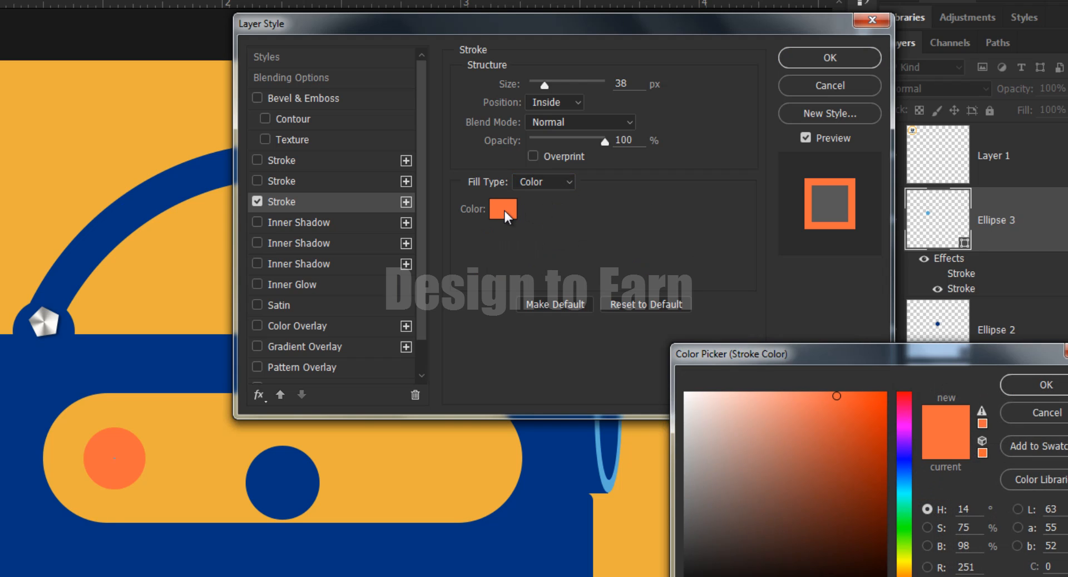
pyautogui.click(1034, 414)
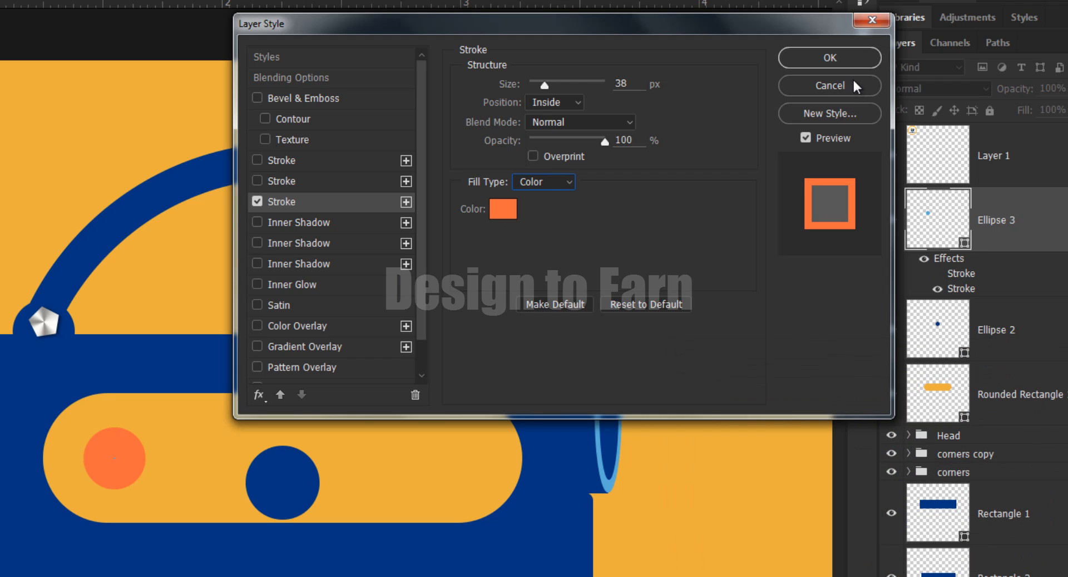
pyautogui.click(831, 57)
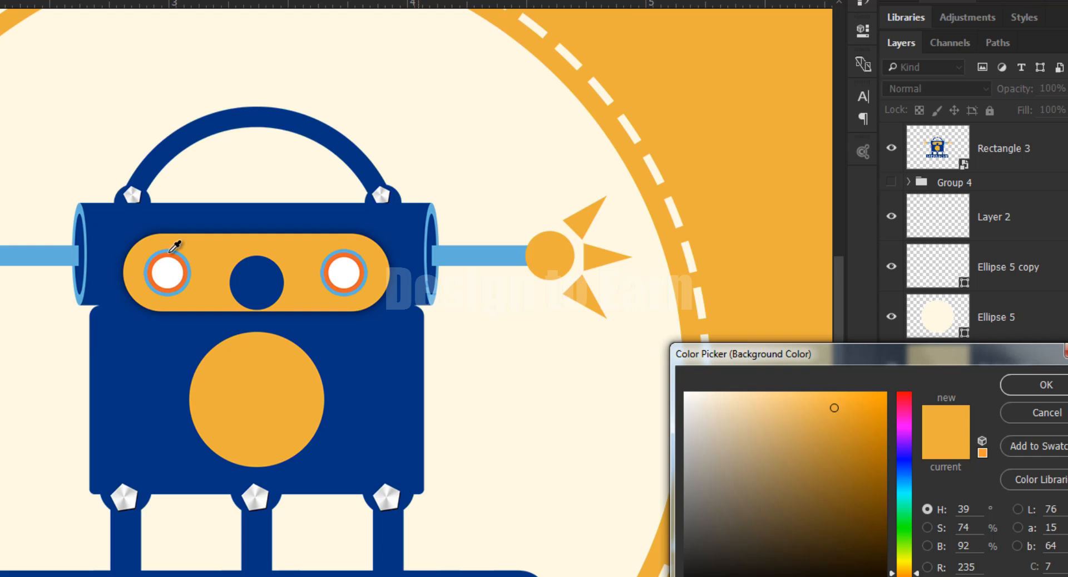
# Step: Sample the red-orange eye ring of the finished logo as background colour, and set the new eye circle's inside stroke to 8 px
pyautogui.click(169, 255)
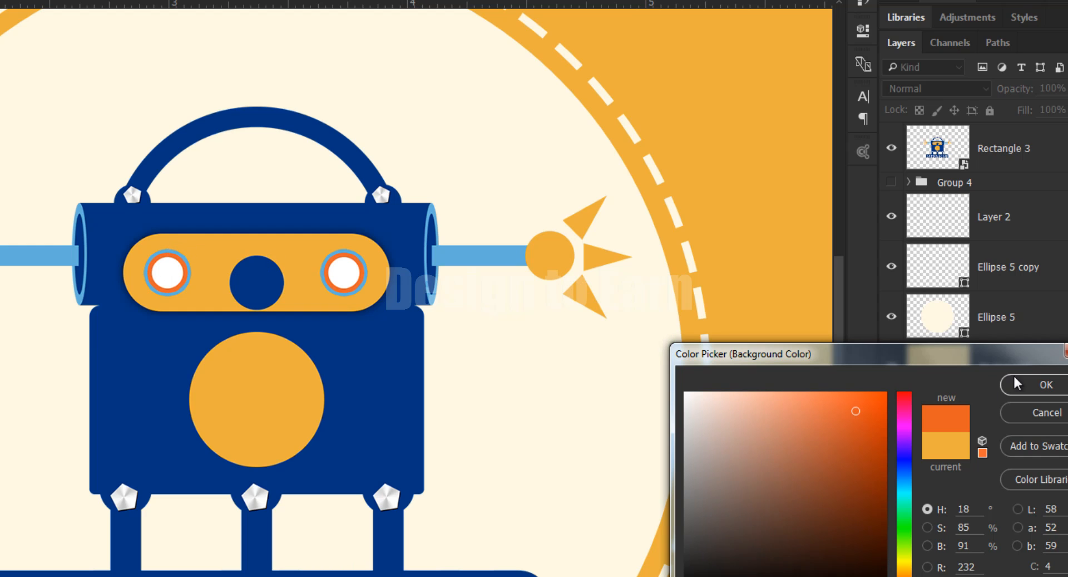
pyautogui.click(1046, 384)
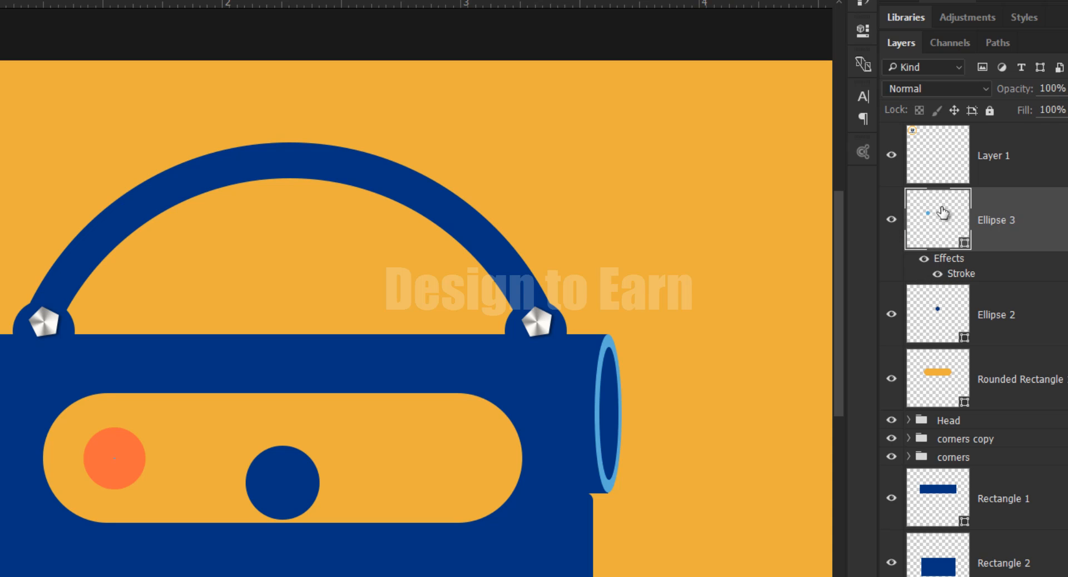
pyautogui.doubleClick(949, 274)
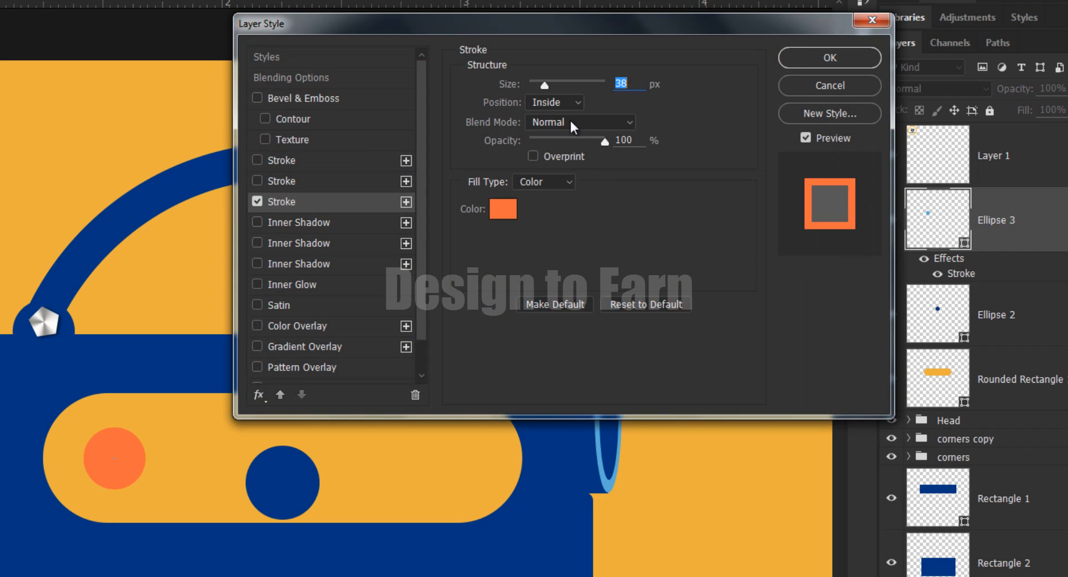
pyautogui.moveTo(543, 83); pyautogui.dragTo(535, 81)
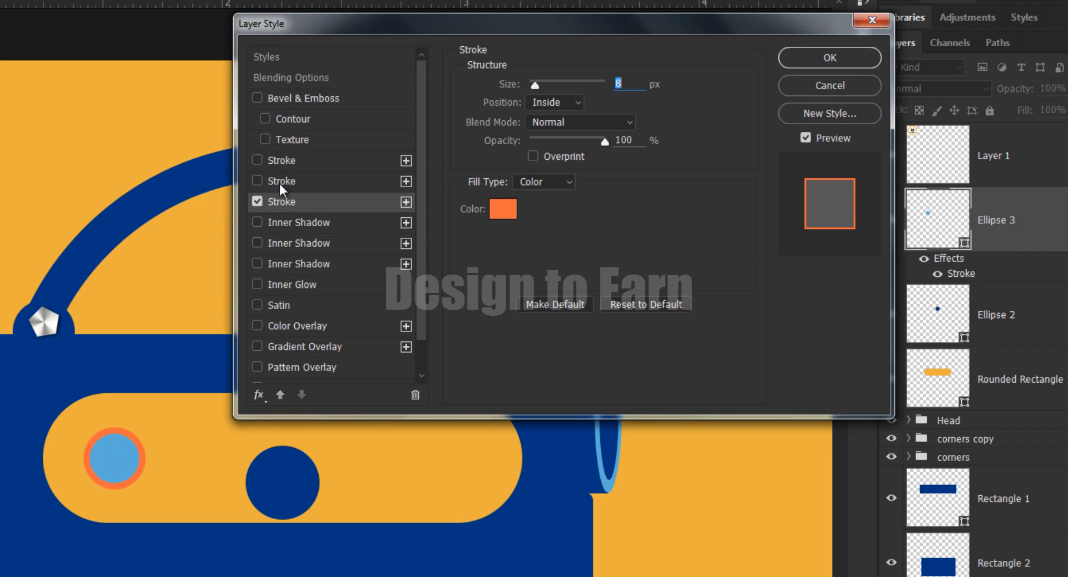
# Step: Enable a second, light blue Outside stroke on the eye circle, 7 px in size, keeping its colour
pyautogui.click(305, 179)
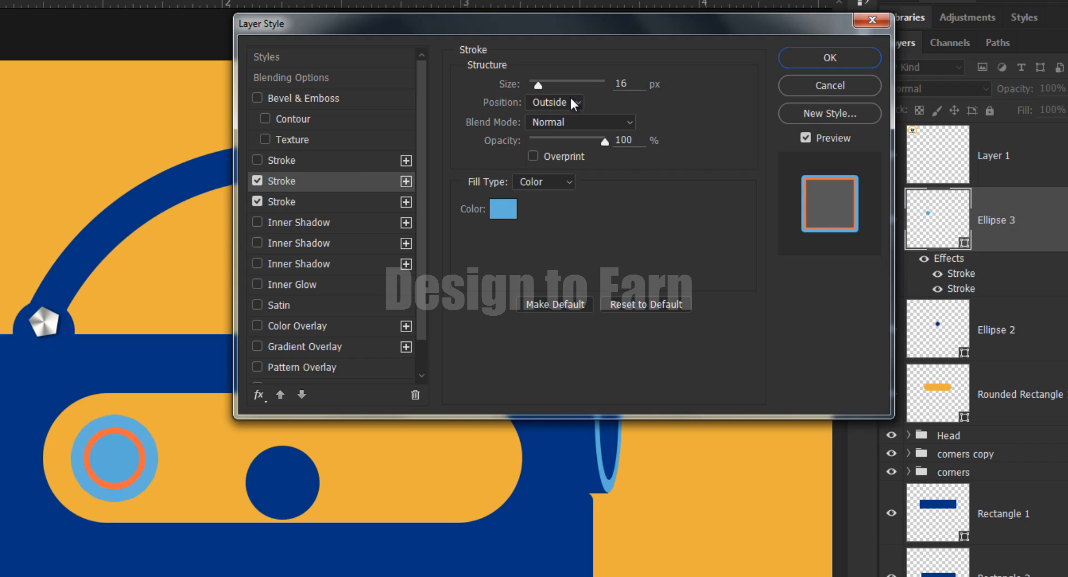
pyautogui.moveTo(542, 82); pyautogui.dragTo(535, 85)
pyautogui.click(504, 210)
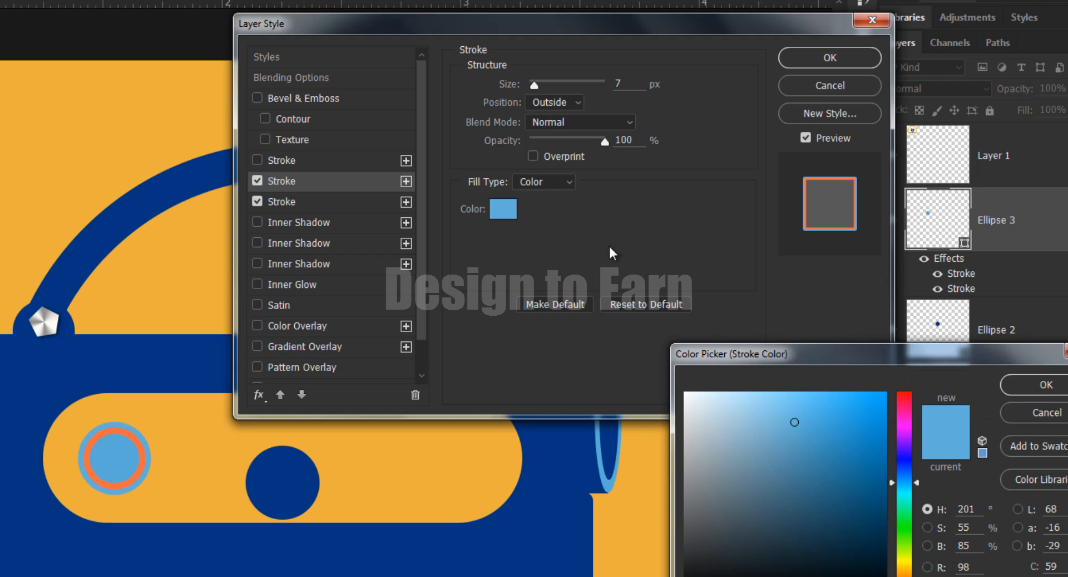
pyautogui.click(1047, 390)
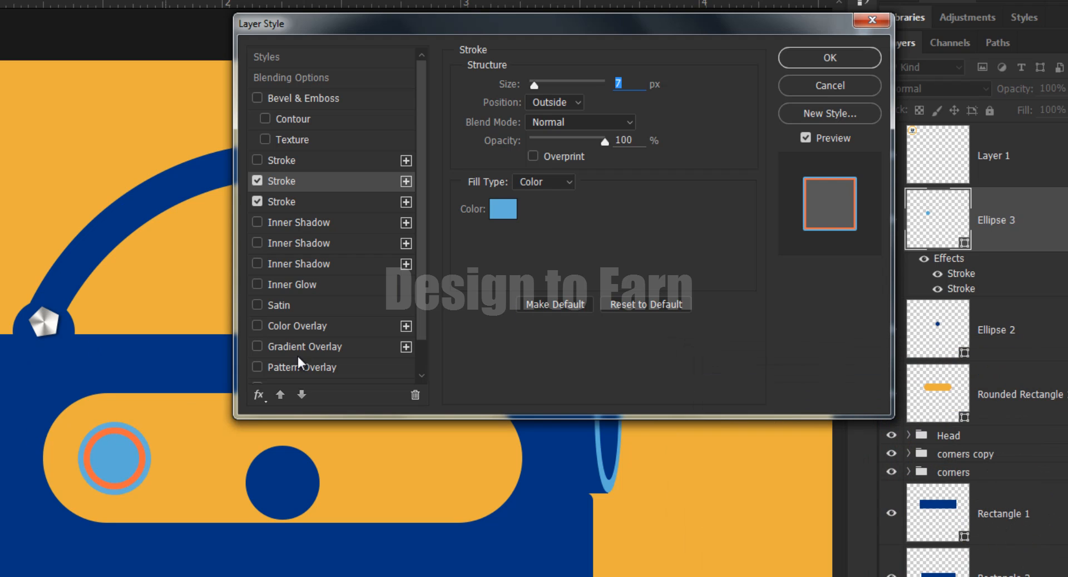
pyautogui.click(804, 54)
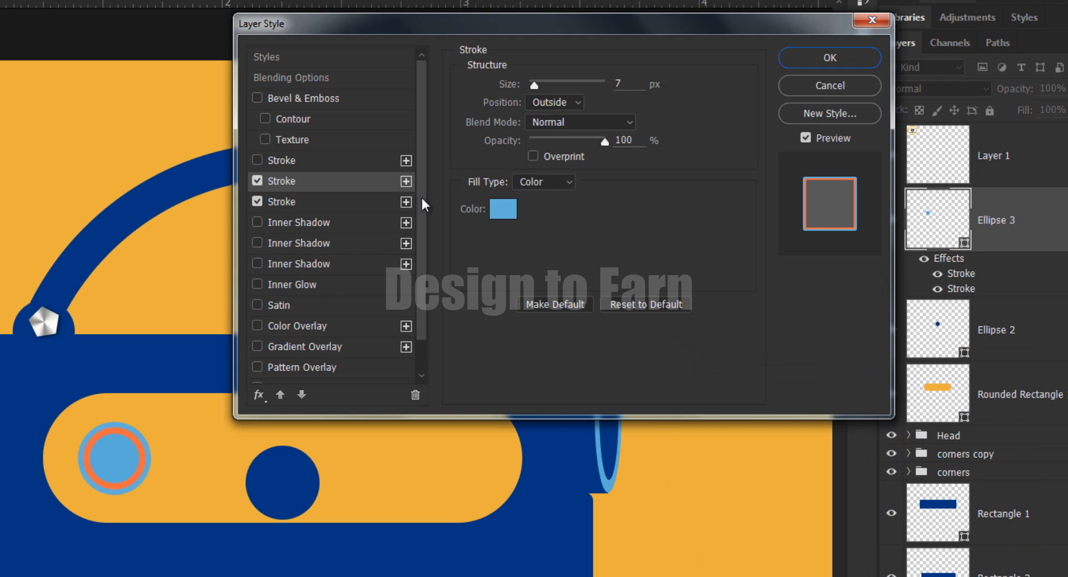
# Step: Check the orange stroke's size and set the outer light blue stroke to the matching 8 px
pyautogui.click(285, 201)
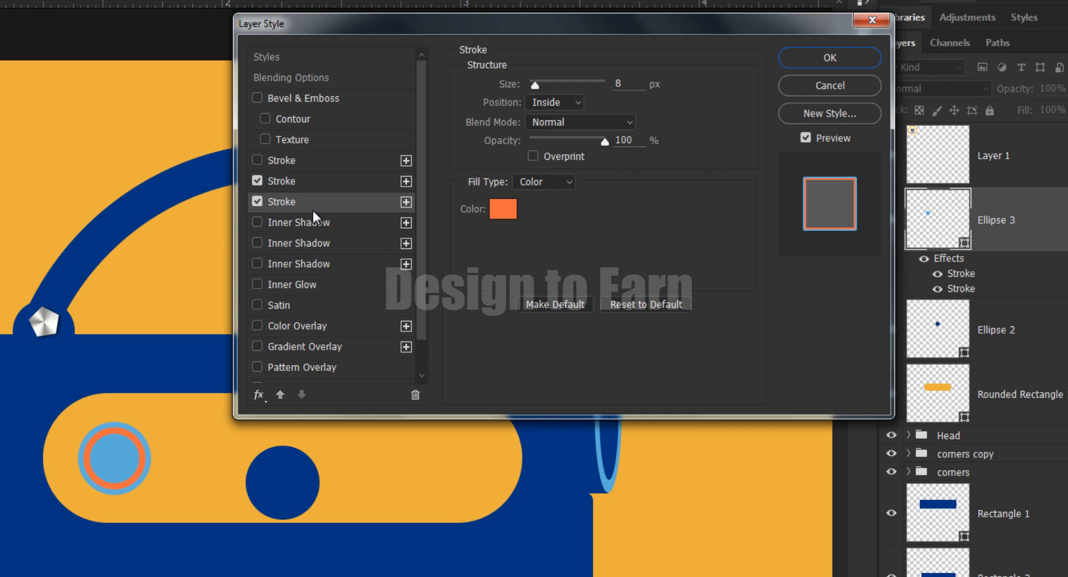
pyautogui.click(628, 82)
pyautogui.click(290, 182)
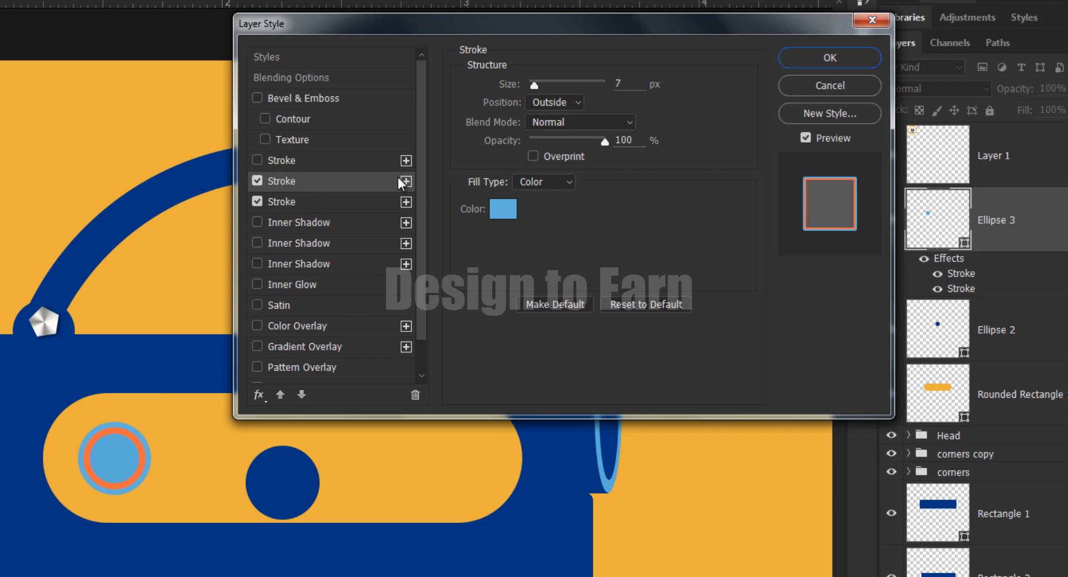
pyautogui.click(626, 86)
pyautogui.write('8')
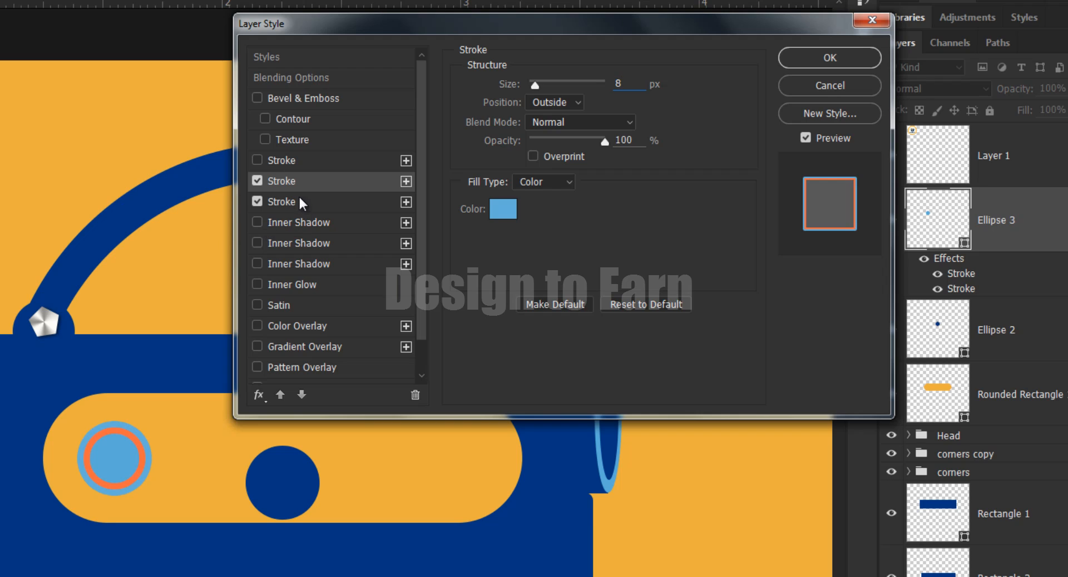
# Step: Try the Outside position for the eye's orange stroke and return it to Inside
pyautogui.click(300, 198)
pyautogui.click(570, 102)
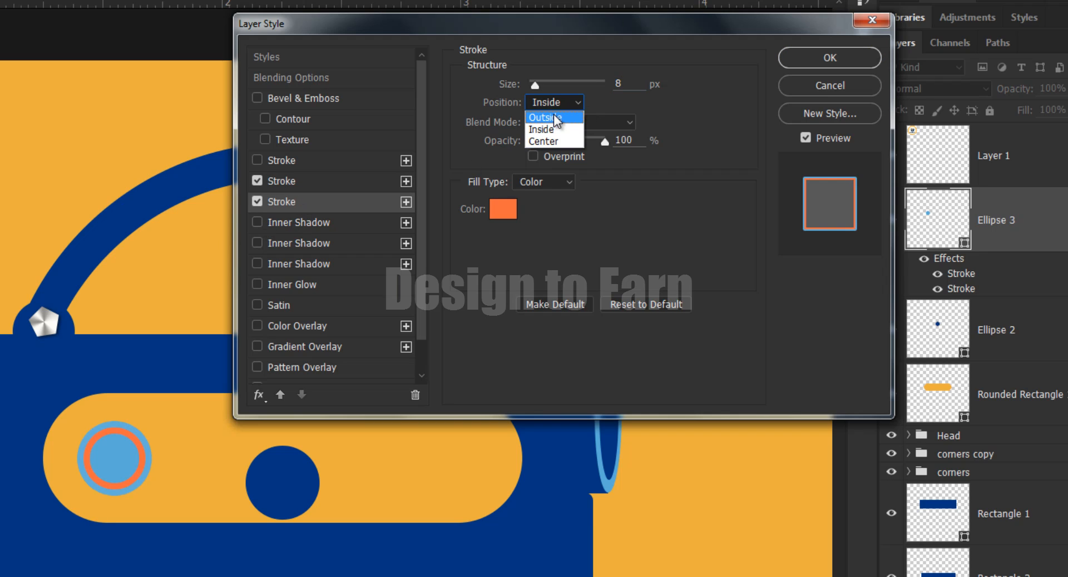
pyautogui.click(553, 118)
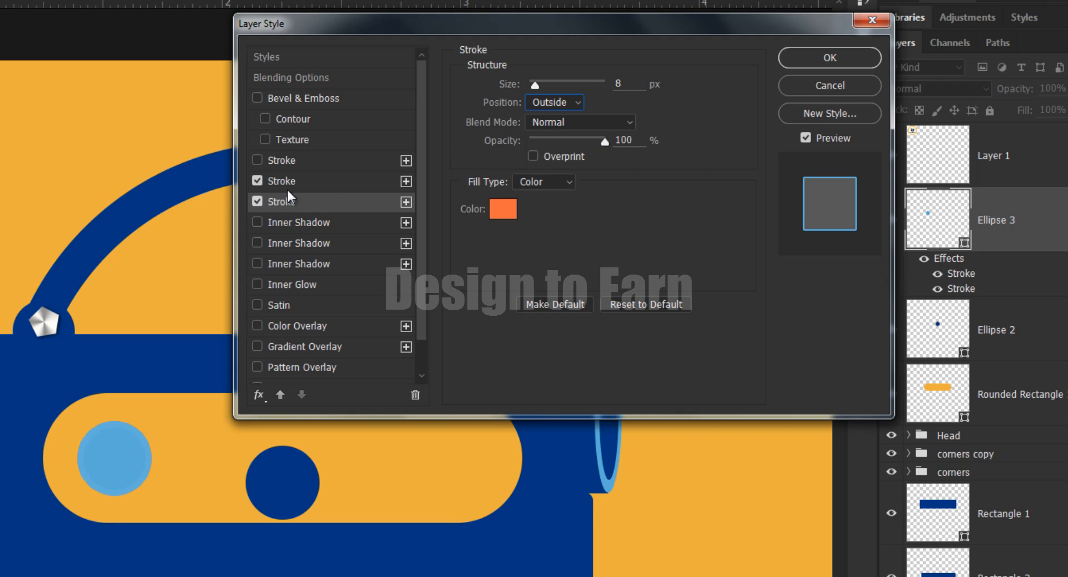
pyautogui.click(550, 102)
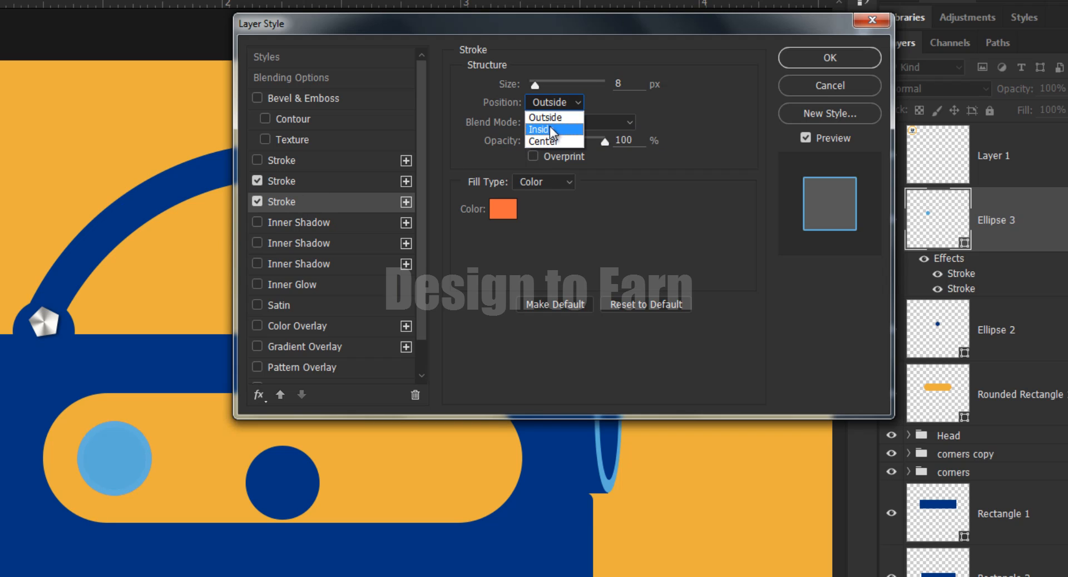
pyautogui.click(550, 126)
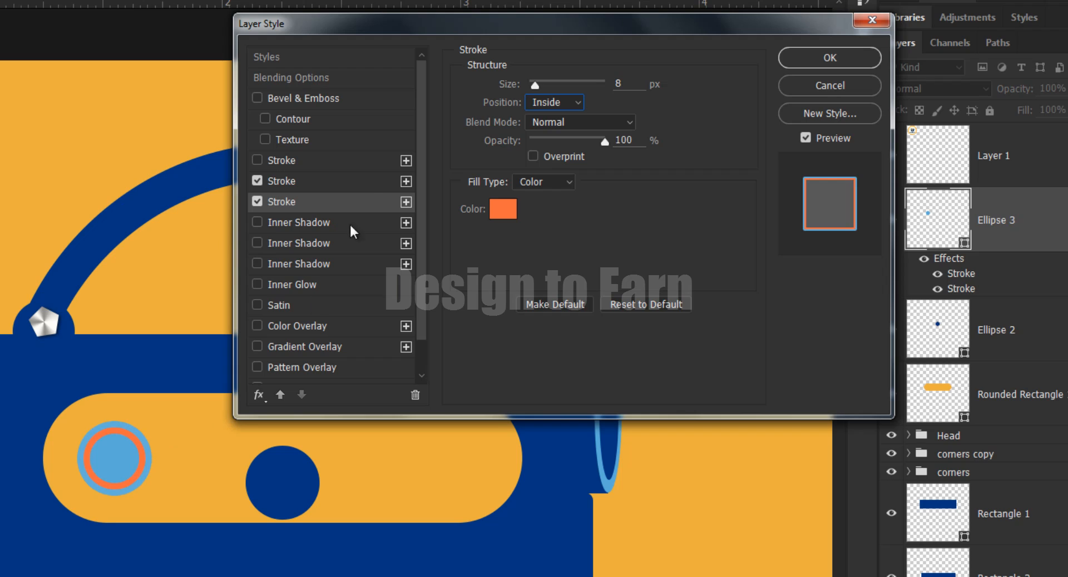
# Step: Review the settings of the eye's blue and orange strokes and apply the layer style
pyautogui.click(285, 177)
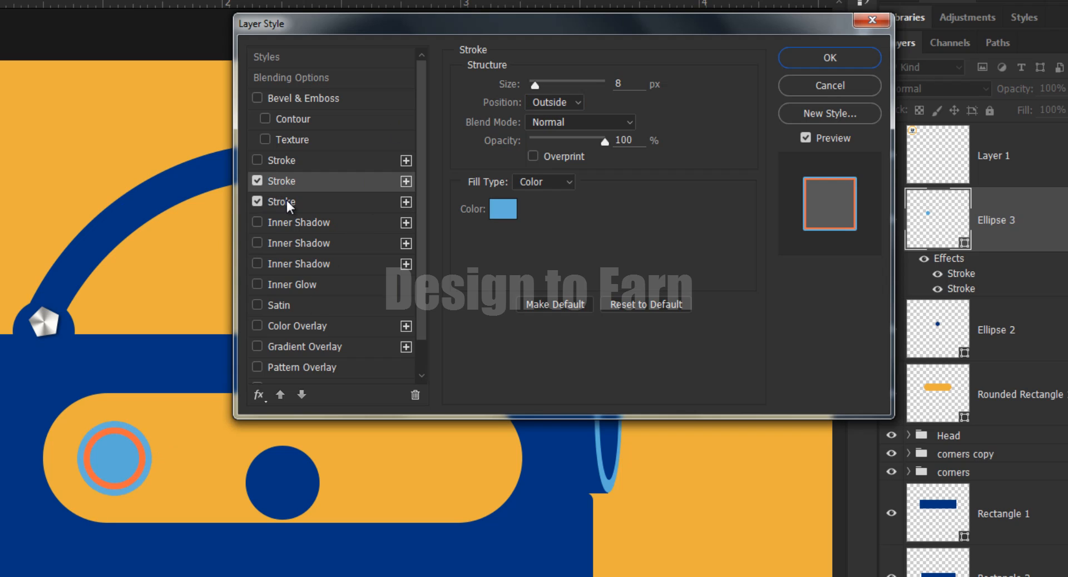
pyautogui.click(286, 200)
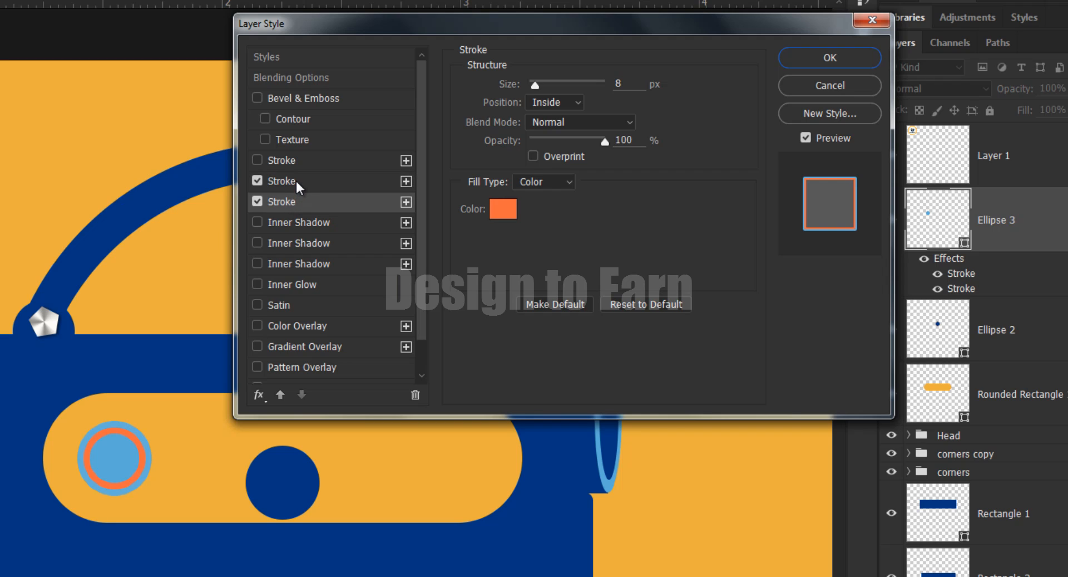
pyautogui.click(296, 179)
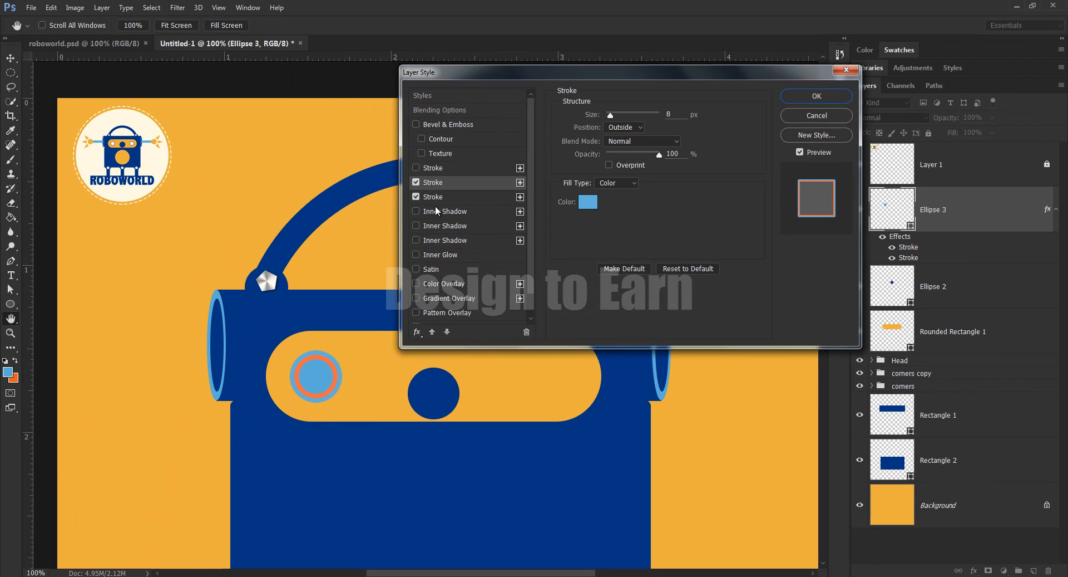
pyautogui.click(436, 197)
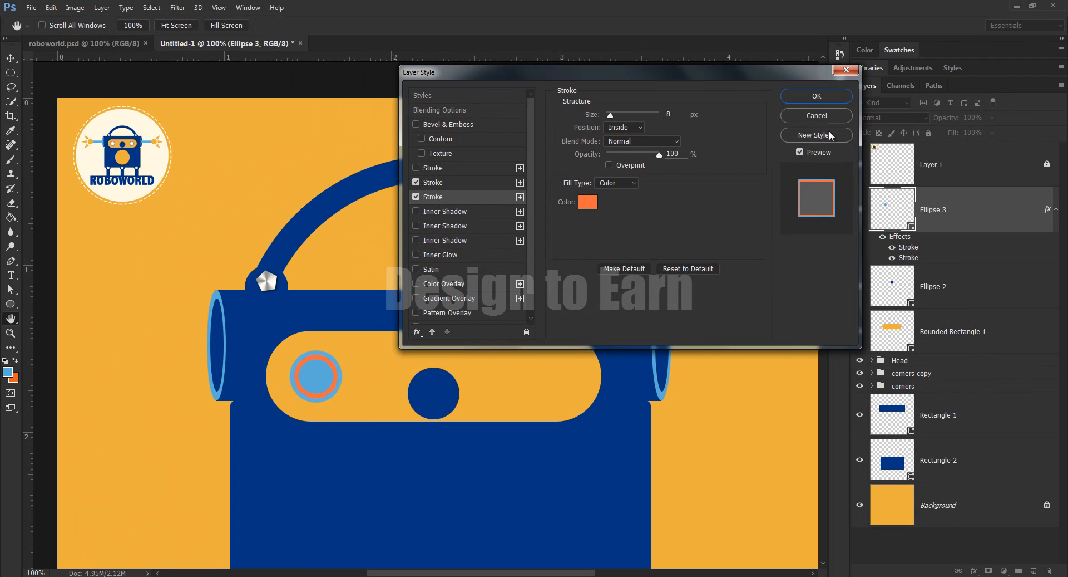
pyautogui.click(816, 96)
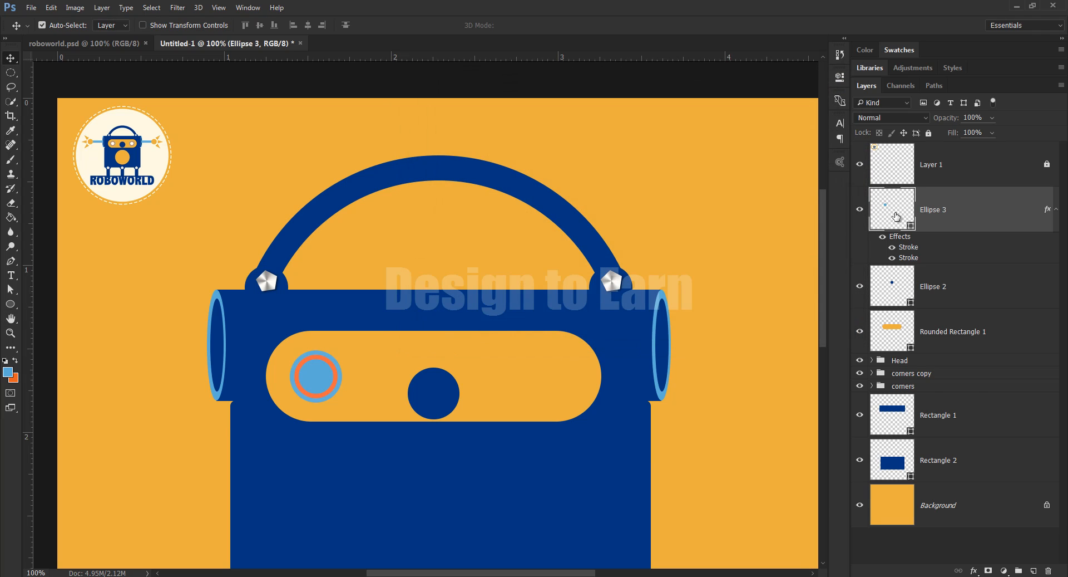
# Step: Recolour the ringed eye circle white (#ffffff) and place a duplicate of it at the right end of the orange pill
pyautogui.doubleClick(897, 216)
pyautogui.moveTo(748, 342); pyautogui.dragTo(713, 327)
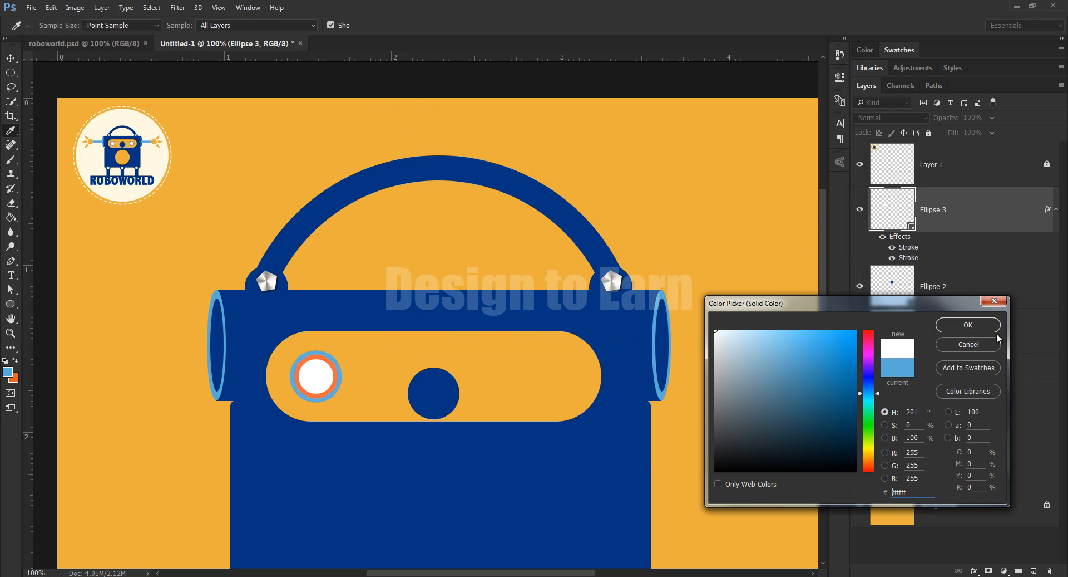
pyautogui.click(979, 325)
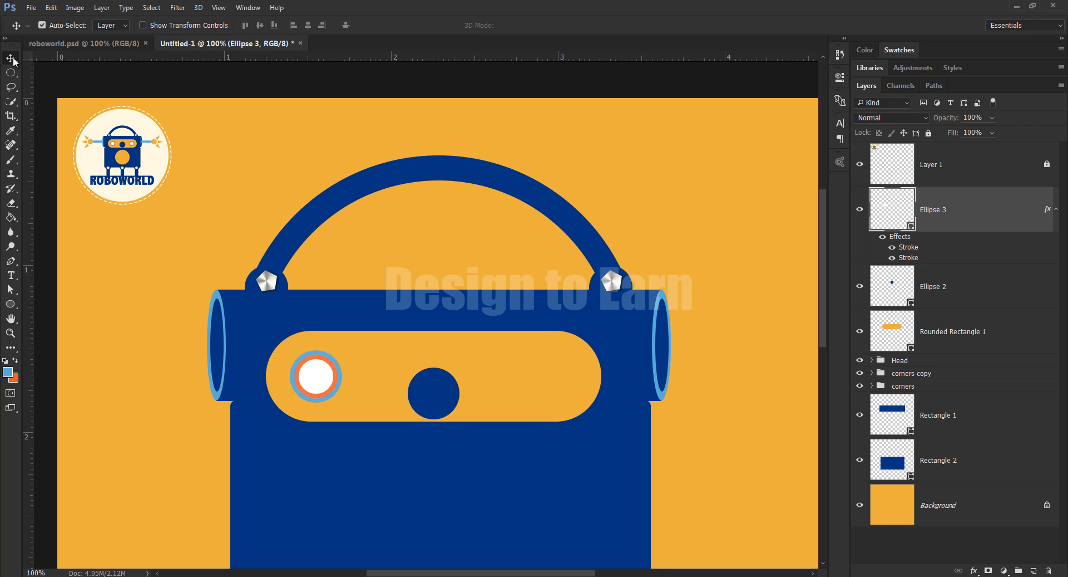
pyautogui.moveTo(343, 382); pyautogui.dragTo(559, 385)
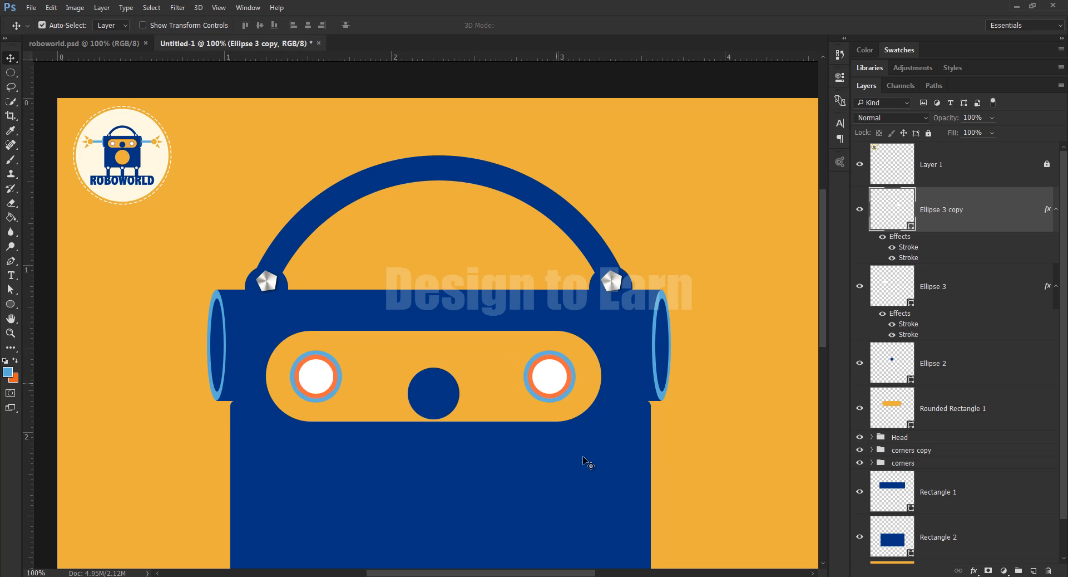
# Step: Add a new layer and draw a circle about 315 px wide on the blue body below the orange pill
pyautogui.hotkey('ctrl', '-')
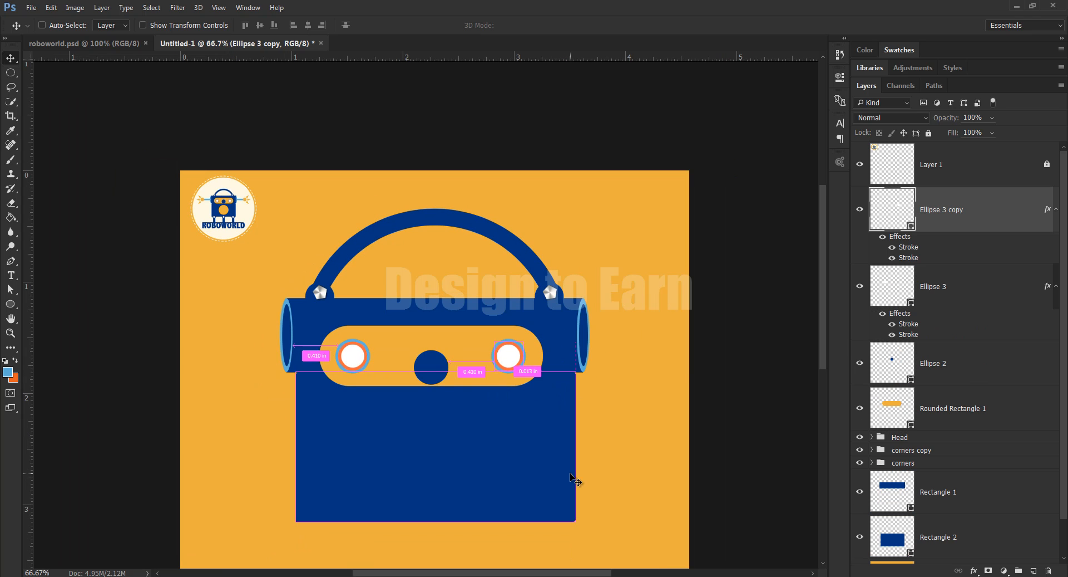
pyautogui.moveTo(504, 421); pyautogui.dragTo(492, 312)
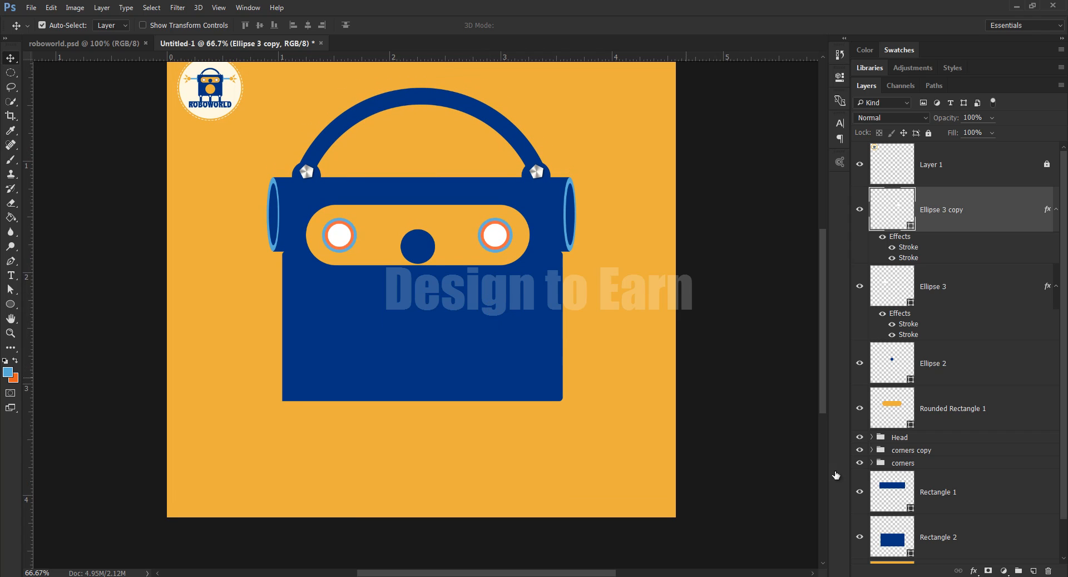
pyautogui.click(1032, 571)
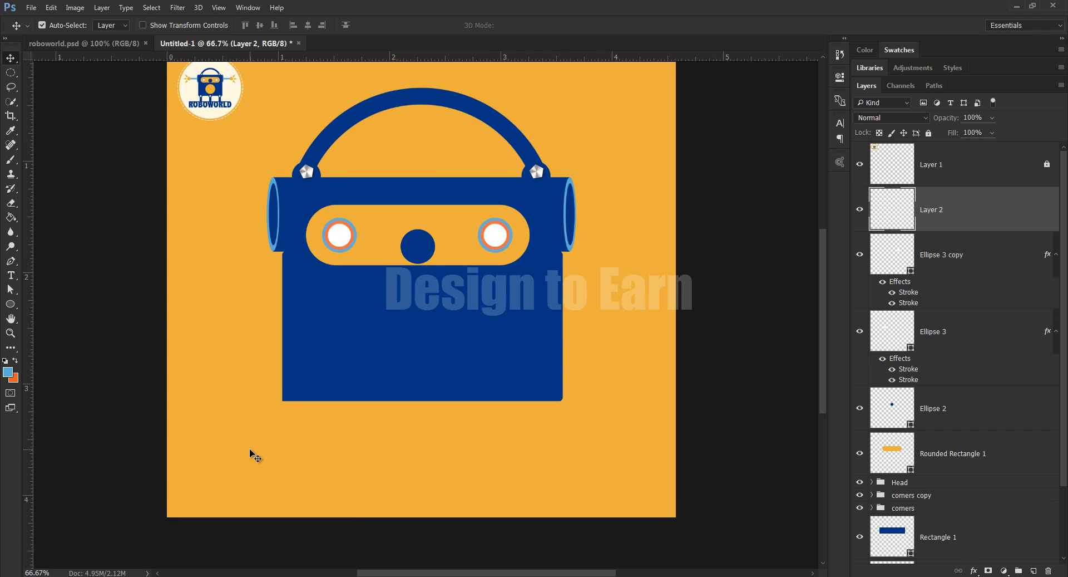
pyautogui.click(10, 304)
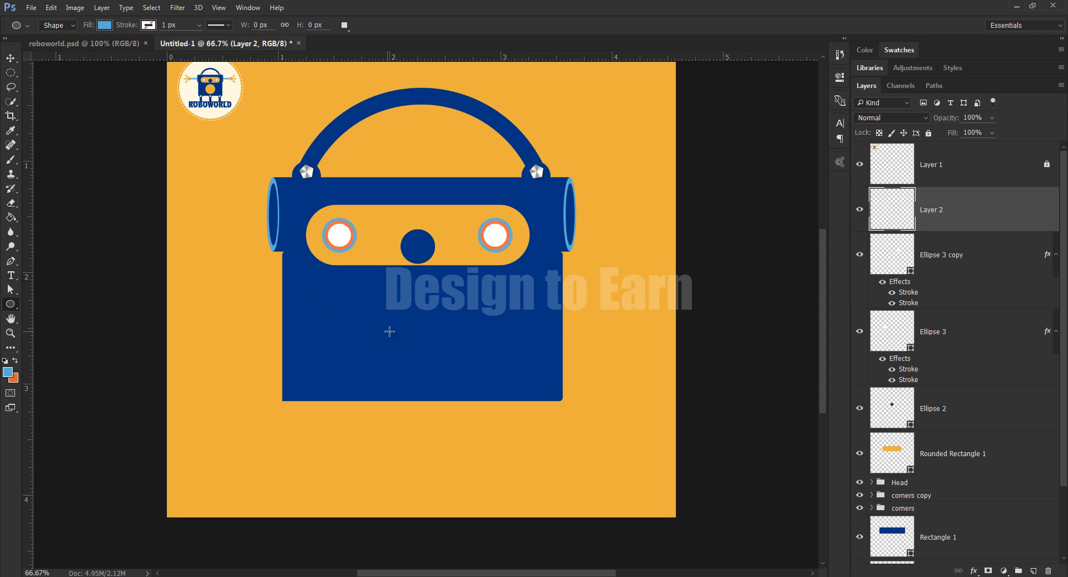
pyautogui.moveTo(398, 316); pyautogui.dragTo(506, 394)
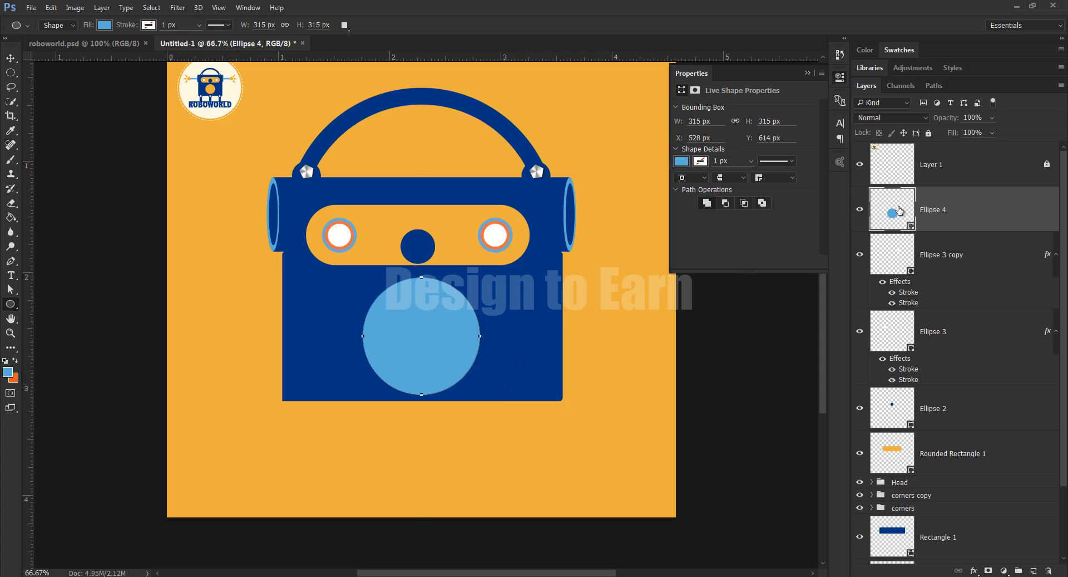
# Step: Recolour the large body circle with the orange sampled from the pill shape (#ebaf3c)
pyautogui.doubleClick(893, 209)
pyautogui.click(449, 219)
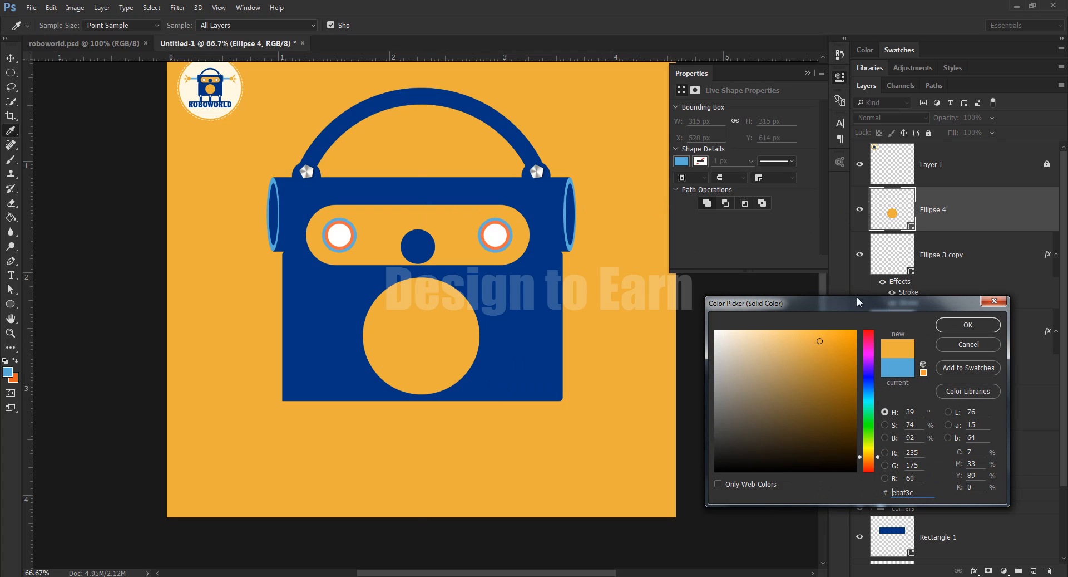
pyautogui.click(958, 325)
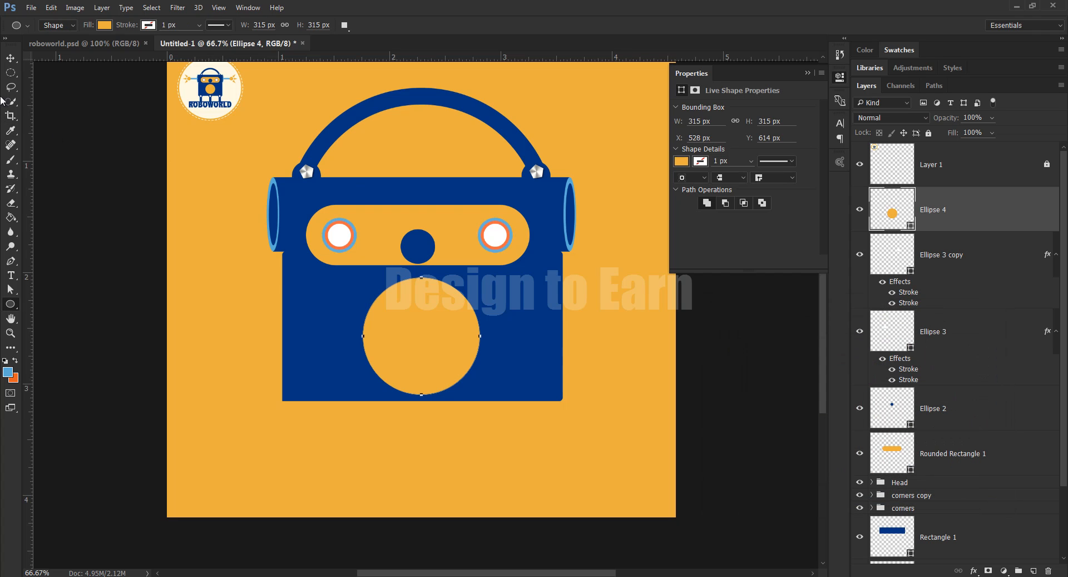
# Step: Extend the canvas downward below the robot's body with the Crop tool
pyautogui.click(10, 116)
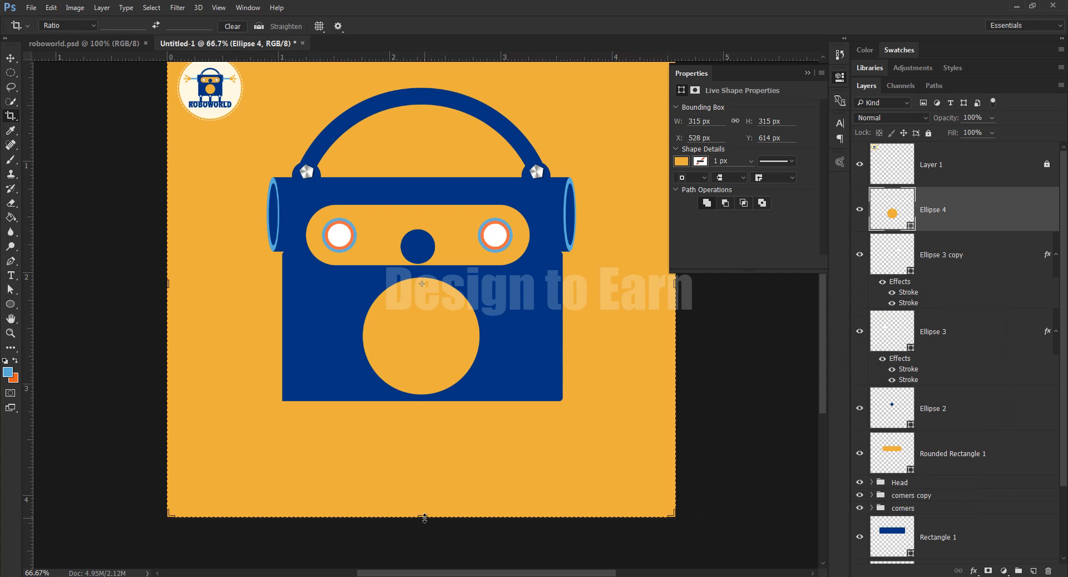
pyautogui.moveTo(424, 518); pyautogui.dragTo(389, 551)
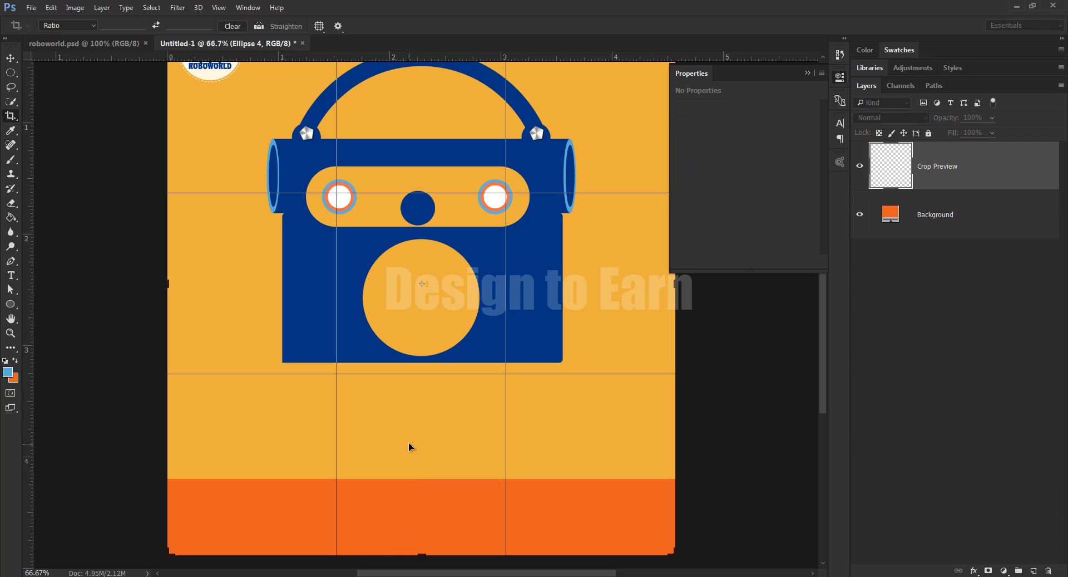
pyautogui.press('Return')
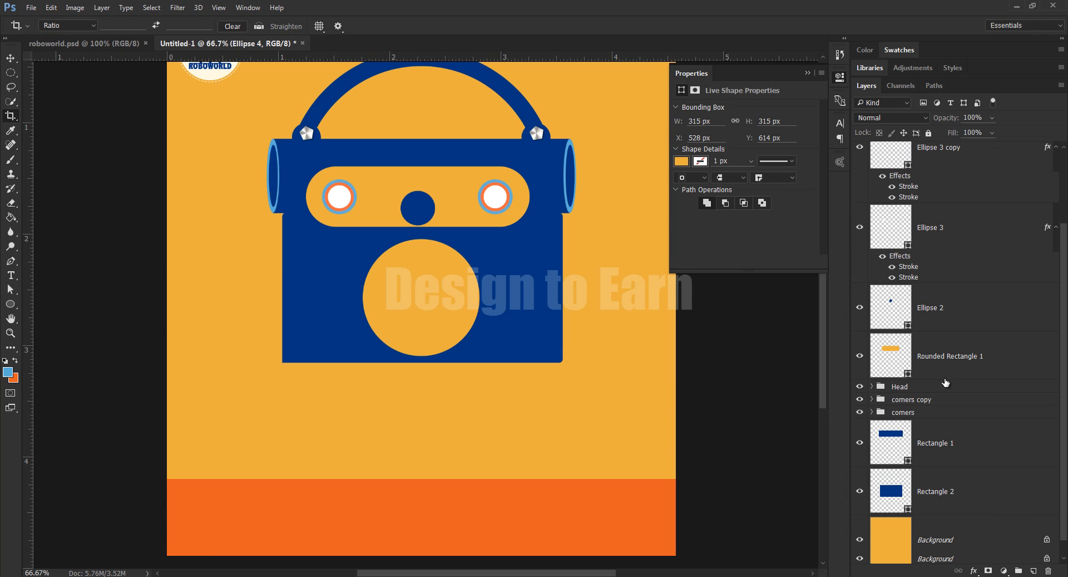
# Step: Fill the orange-red strip on the Background layer with the light orange sampled from the canvas, using the Paint Bucket
pyautogui.click(943, 543)
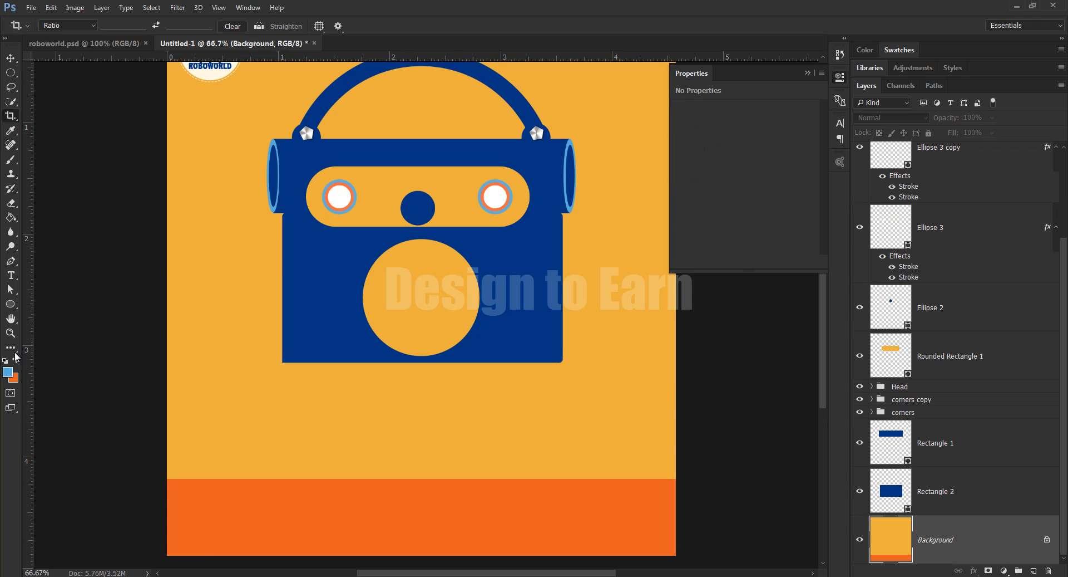
pyautogui.click(11, 373)
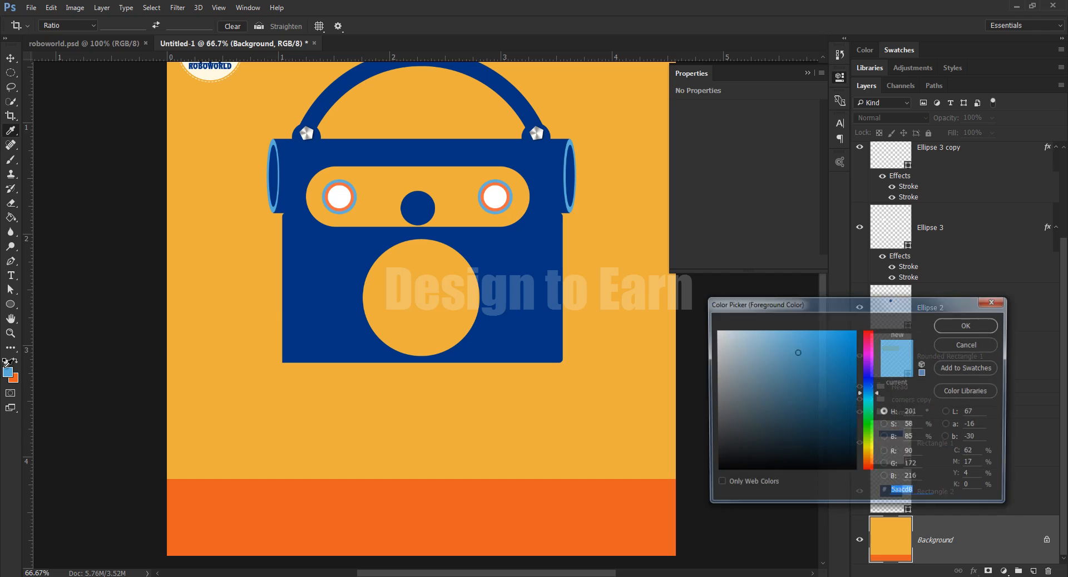
pyautogui.click(215, 346)
pyautogui.click(968, 325)
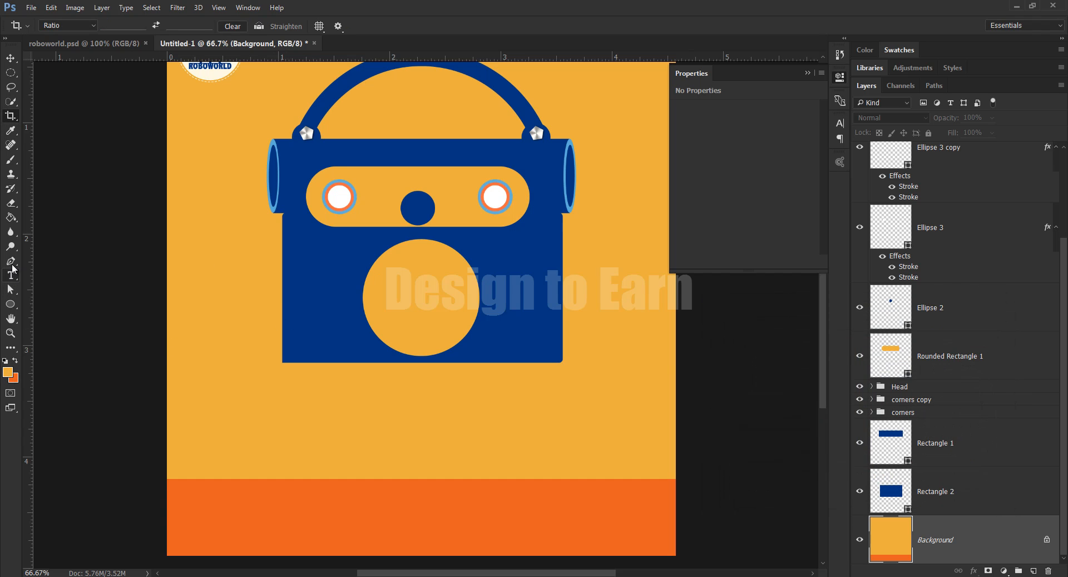
pyautogui.click(11, 217)
pyautogui.click(317, 493)
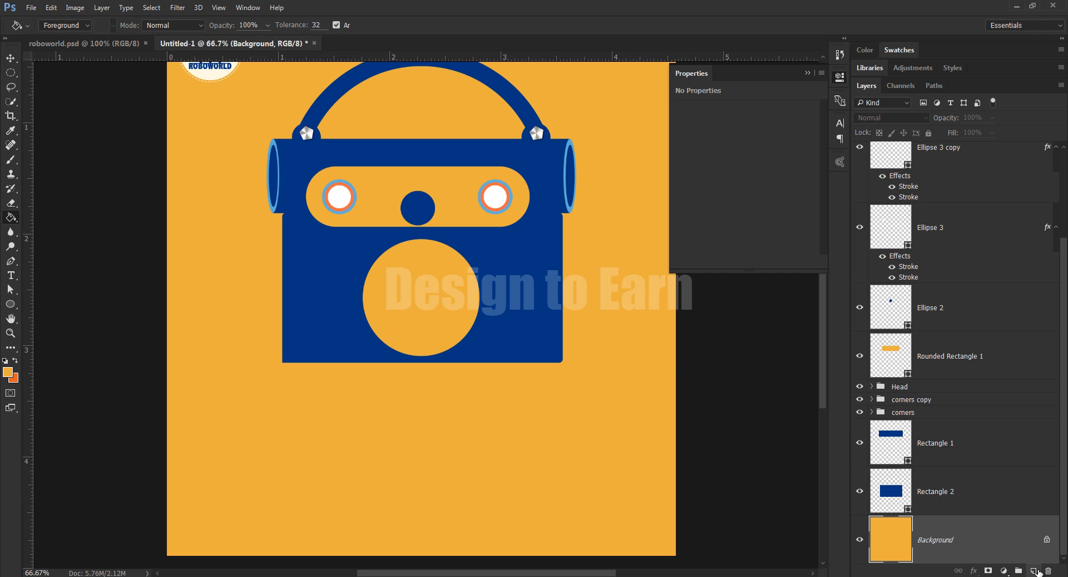
# Step: Add a layer above the background and draw a leg rectangle about 55 by 221 px below the body's left corner
pyautogui.click(1034, 569)
pyautogui.click(10, 306)
pyautogui.rightClick(10, 308)
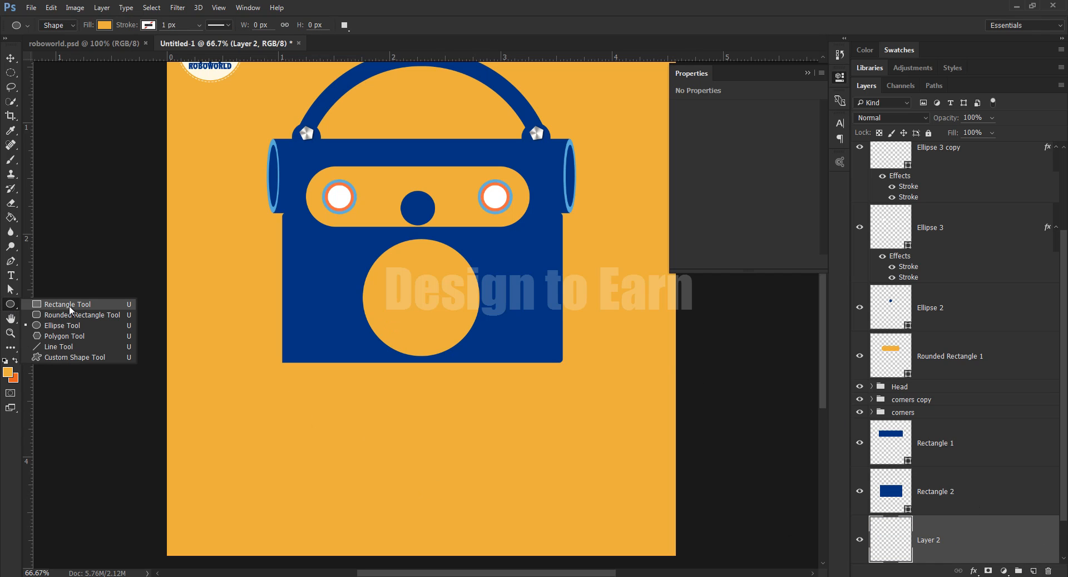
pyautogui.click(70, 307)
pyautogui.moveTo(291, 361); pyautogui.dragTo(310, 442)
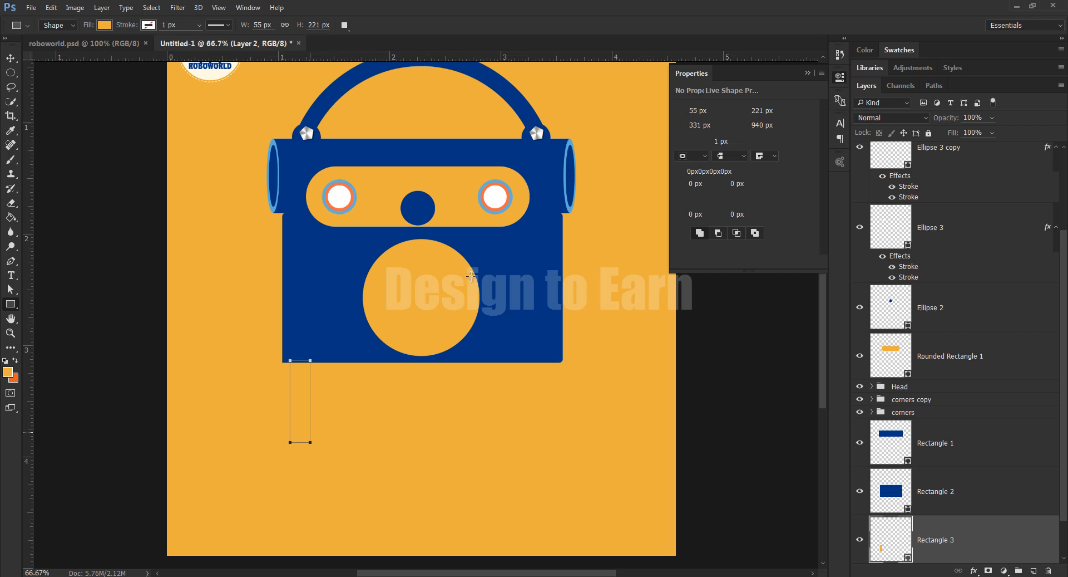
# Step: Set the leg rectangle to 50 px wide and 200 px high and recolour it with the body's blue (#003580)
pyautogui.click(753, 111)
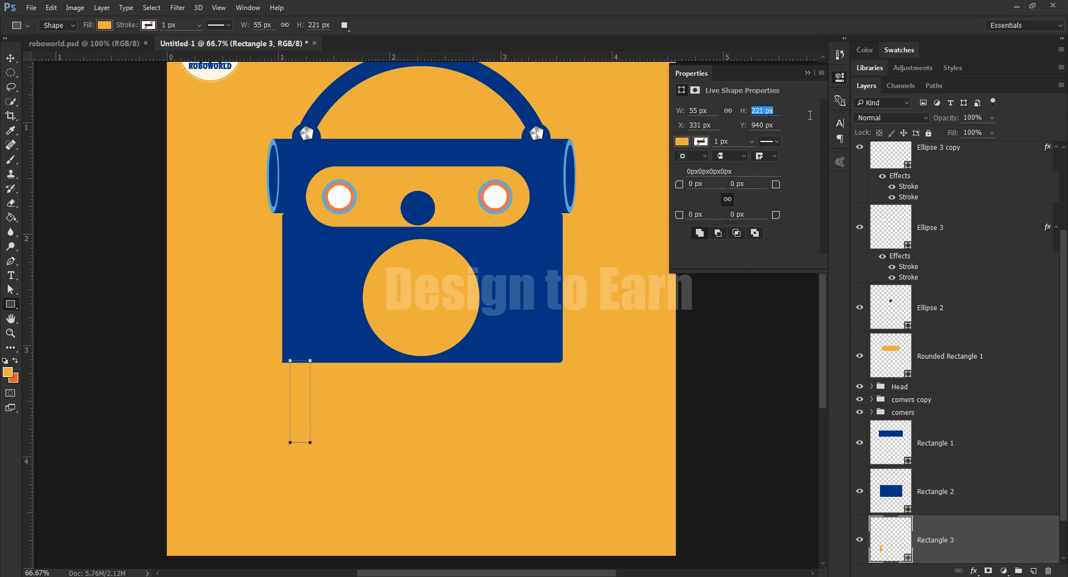
pyautogui.write('200')
pyautogui.press('Return')
pyautogui.click(714, 109)
pyautogui.write('50')
pyautogui.press('Return')
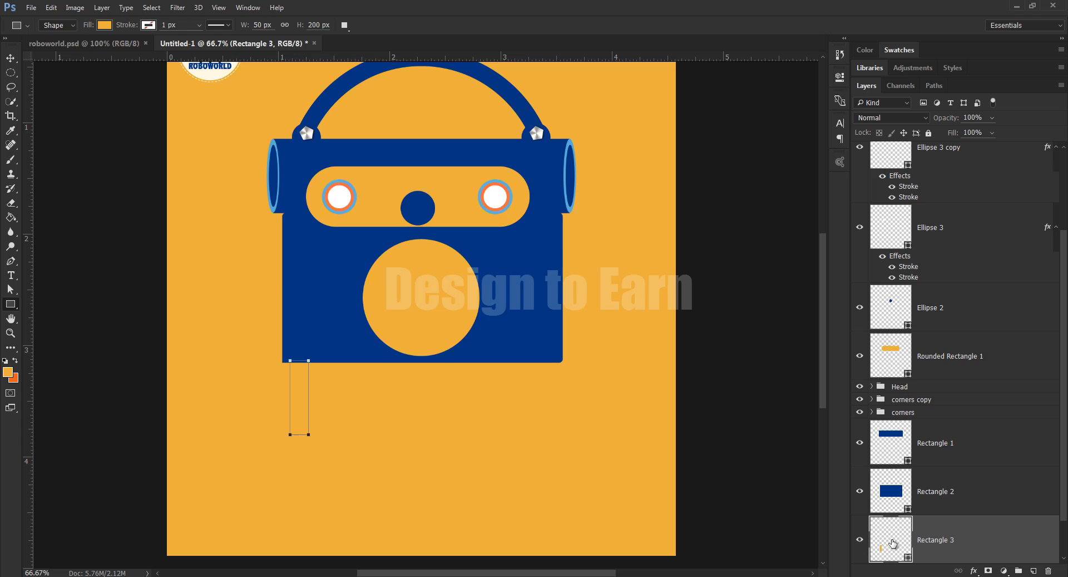
pyautogui.click(544, 239)
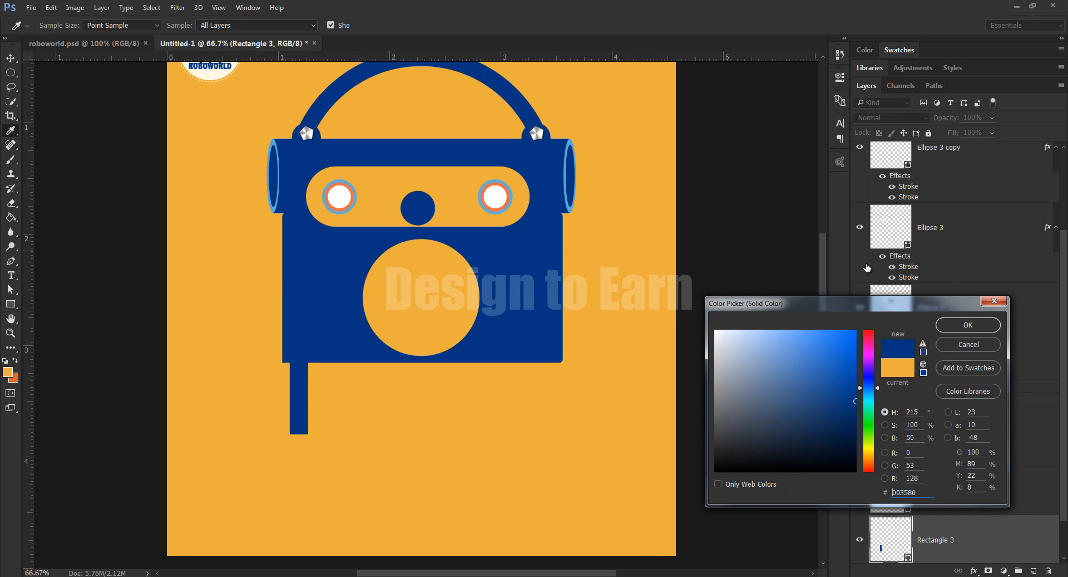
pyautogui.click(963, 325)
# Step: Add a layer and draw a circle about 58 px wide in the body's blue over the top of the leg
pyautogui.click(11, 59)
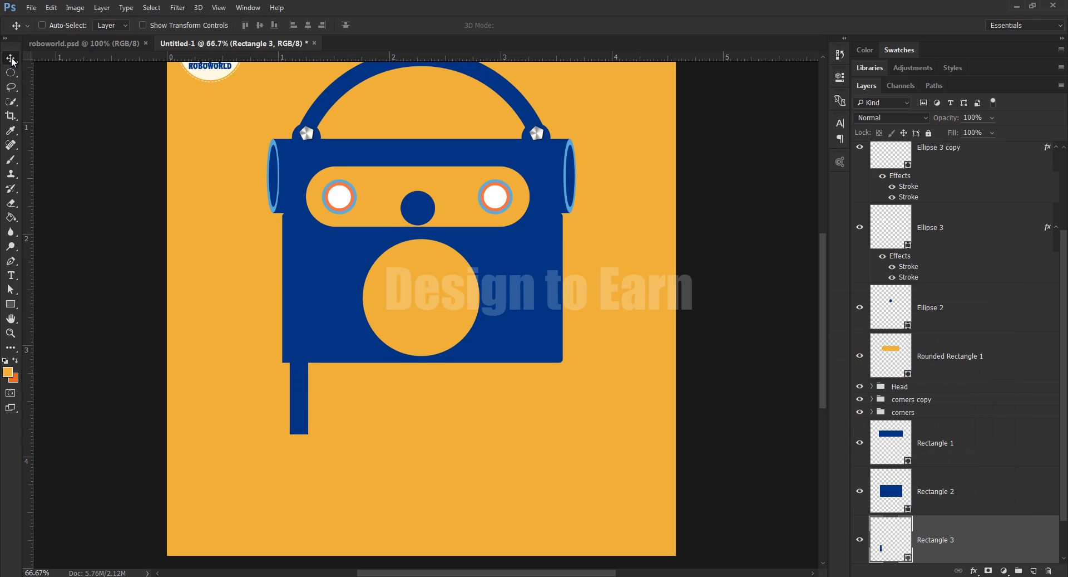
pyautogui.hotkey('ctrl', '+')
pyautogui.moveTo(355, 185); pyautogui.dragTo(373, 303)
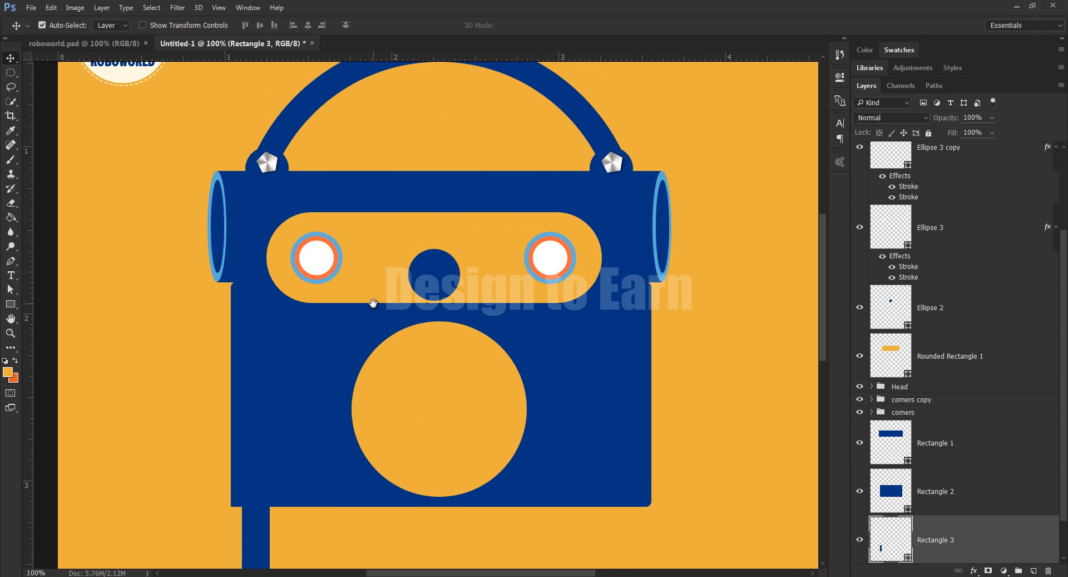
pyautogui.moveTo(296, 439); pyautogui.dragTo(425, 186)
pyautogui.hotkey('ctrl', '+')
pyautogui.click(1034, 570)
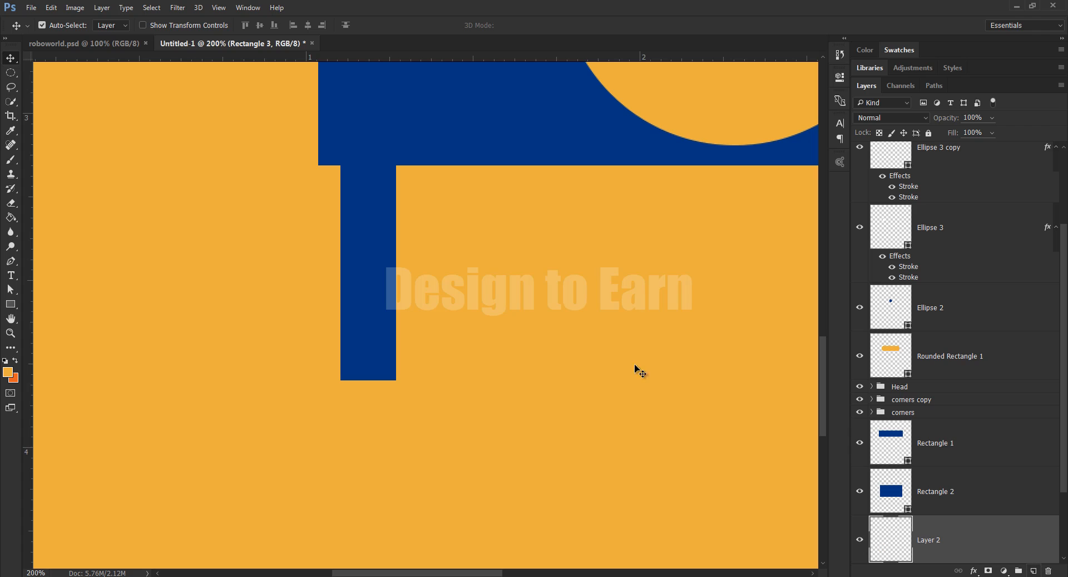
pyautogui.moveTo(468, 366); pyautogui.dragTo(367, 460)
pyautogui.click(11, 305)
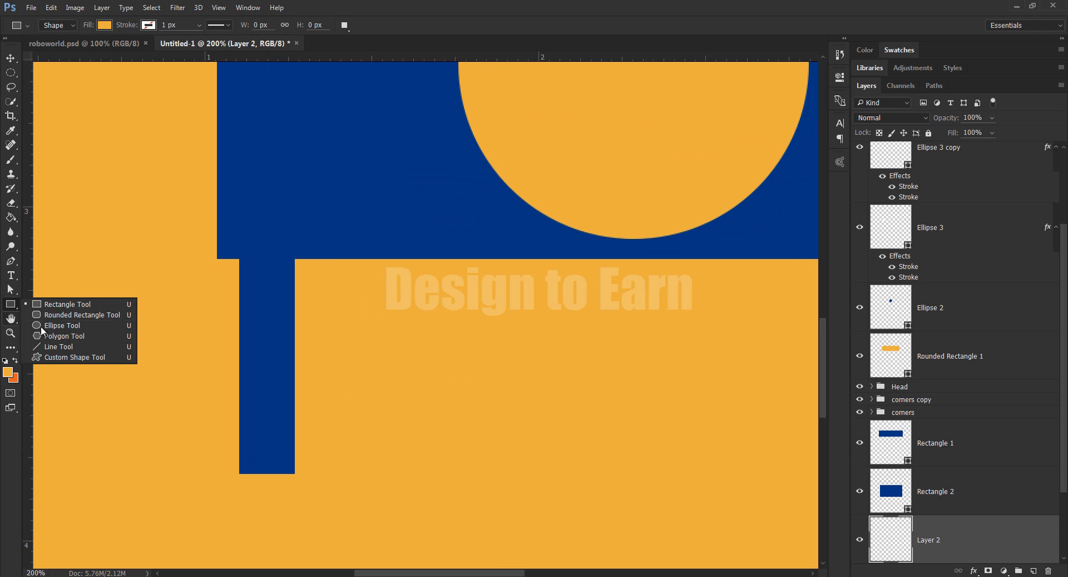
pyautogui.click(61, 325)
pyautogui.click(7, 371)
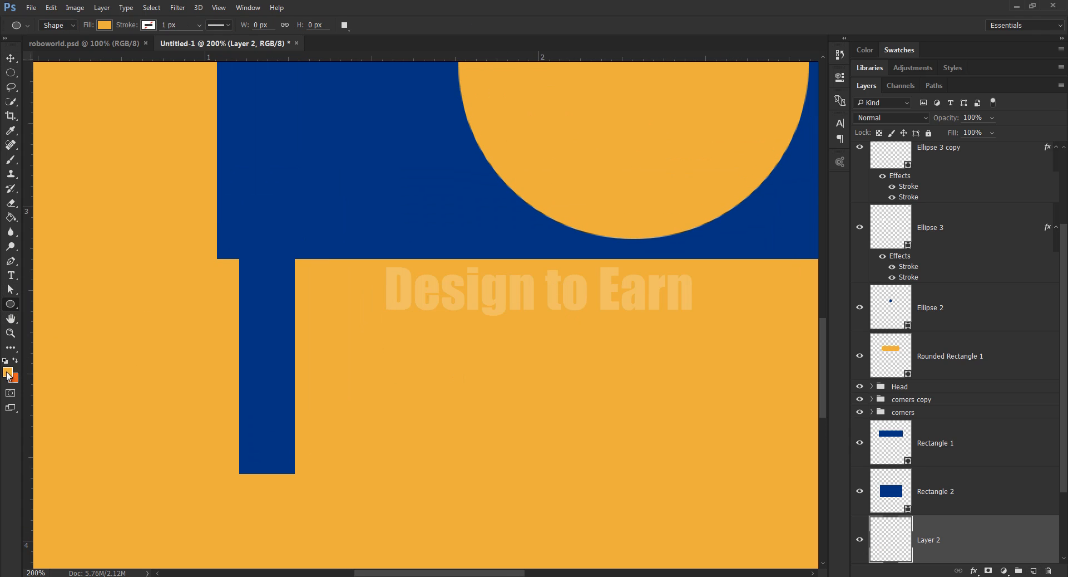
pyautogui.click(311, 200)
pyautogui.click(964, 326)
pyautogui.moveTo(322, 276); pyautogui.dragTo(300, 291)
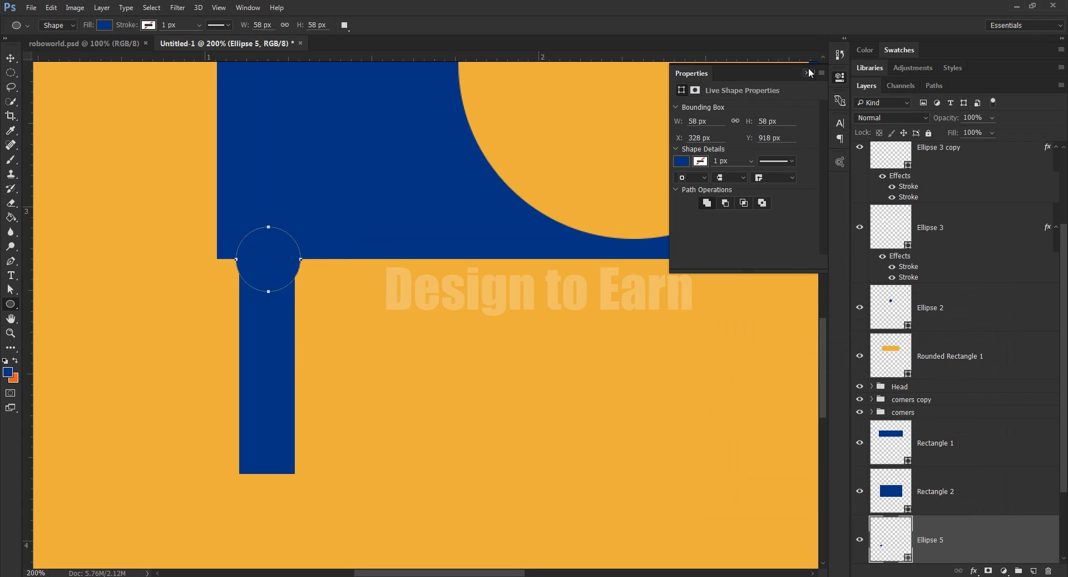
# Step: Enlarge the circle at the top of the leg to about 68 px across, scaling it from its centre
pyautogui.click(931, 400)
pyautogui.click(808, 73)
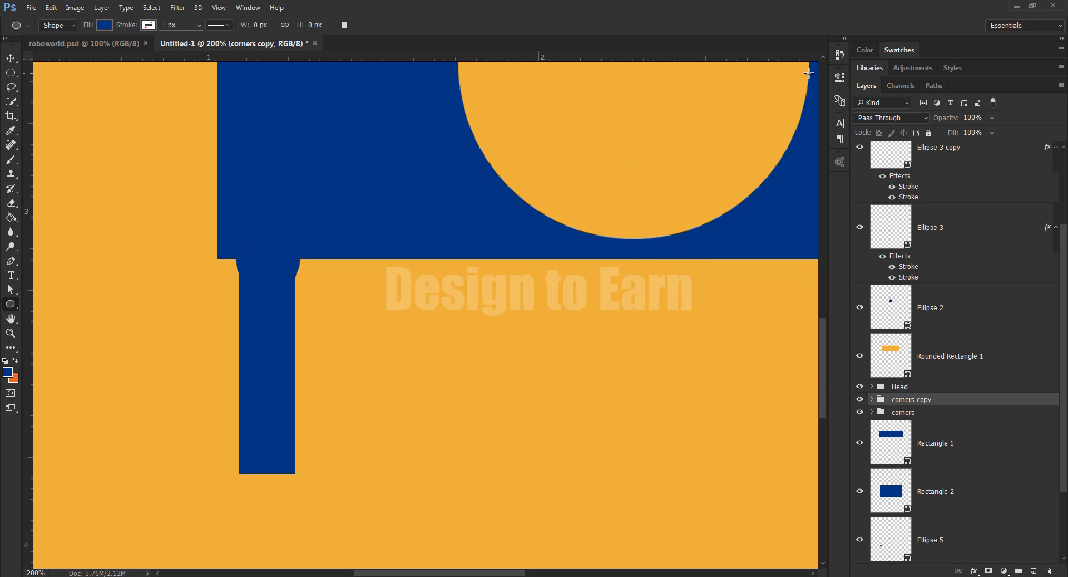
pyautogui.scroll(-3, 966, 511)
pyautogui.click(936, 443)
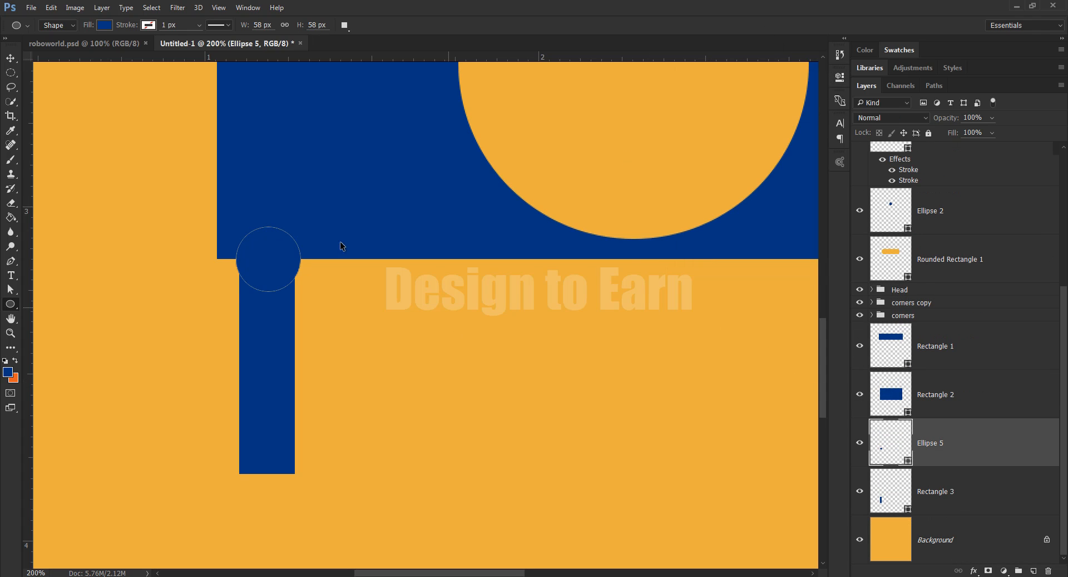
pyautogui.hotkey('ctrl', 't')
pyautogui.moveTo(301, 227); pyautogui.dragTo(306, 221)
pyautogui.press('Return')
pyautogui.press('Return')
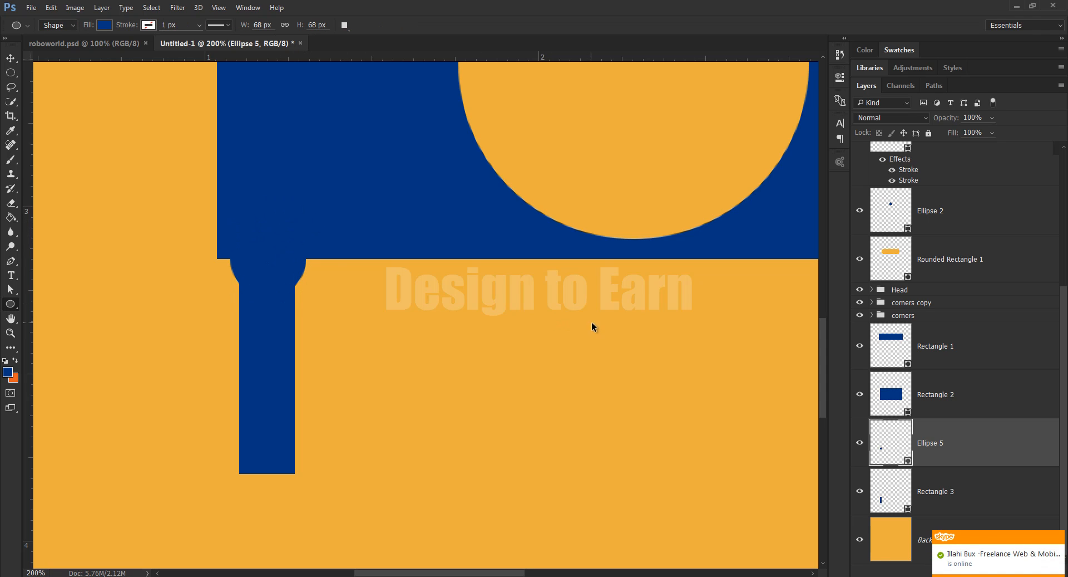
# Step: Align the horizontal centres of the leg rectangle and its circle
pyautogui.keyDown('shift'); pyautogui.click(975, 496); pyautogui.keyUp('shift')
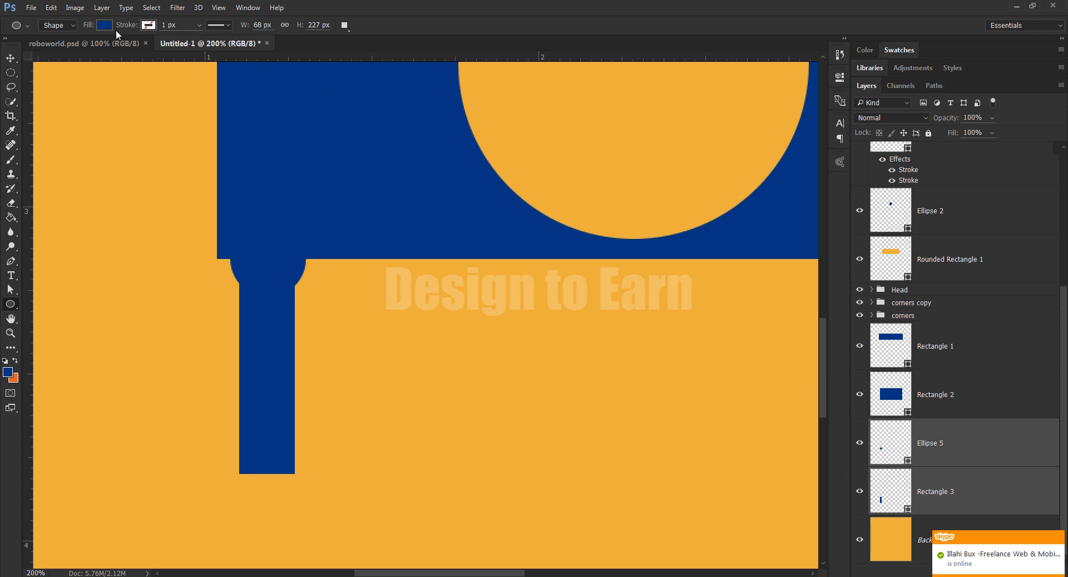
pyautogui.click(10, 57)
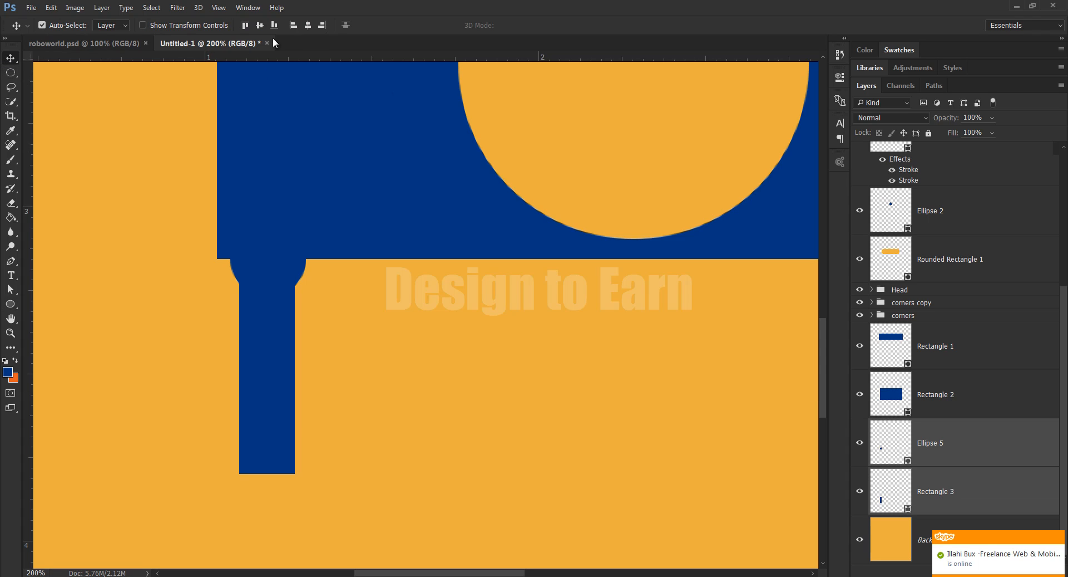
pyautogui.click(309, 25)
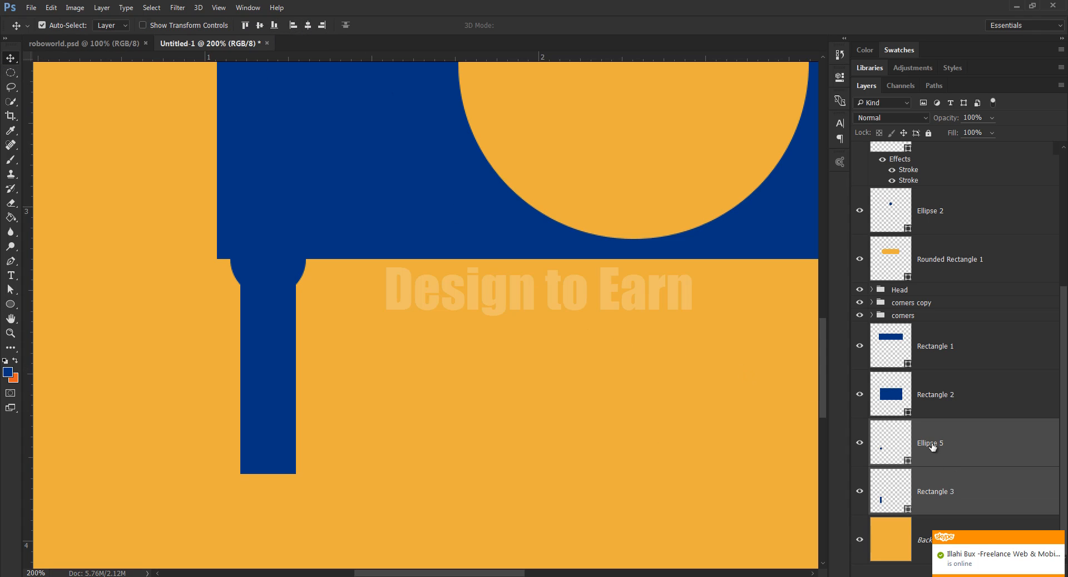
# Step: Shift the leg and its circle together about 6 px up and 20 px right under the body
pyautogui.hotkey('shift', 'Up')
pyautogui.press('Down')
pyautogui.press('Down')
pyautogui.press('Down')
pyautogui.press('Down')
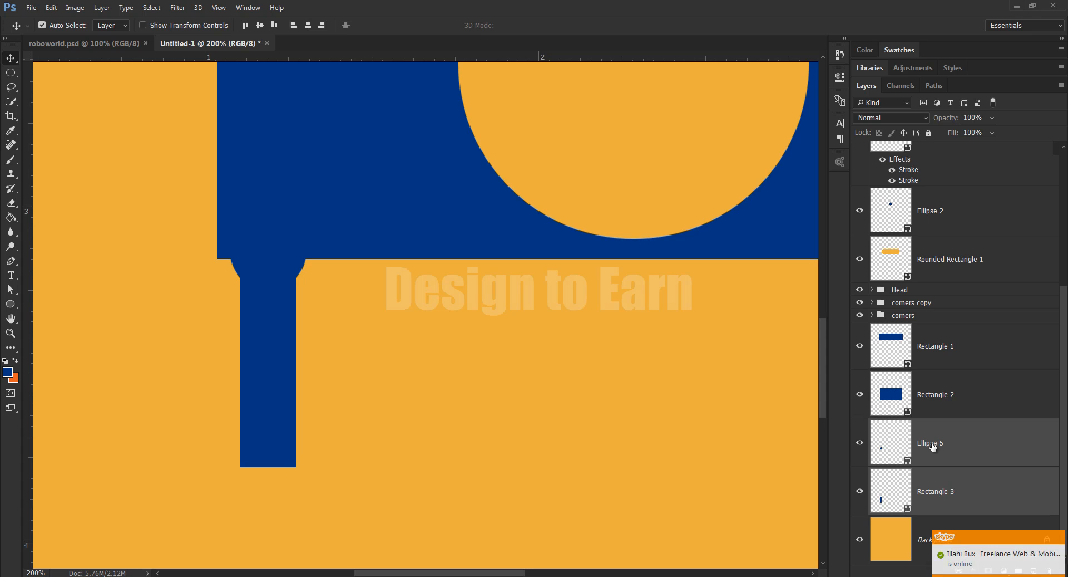
pyautogui.hotkey('ctrl', '0')
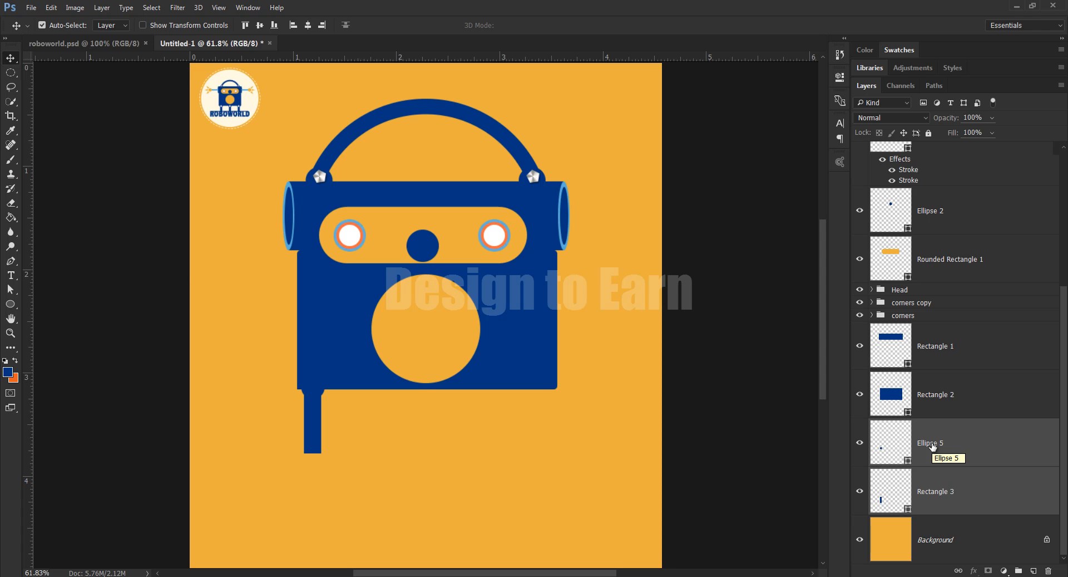
pyautogui.hotkey('shift', 'Right')
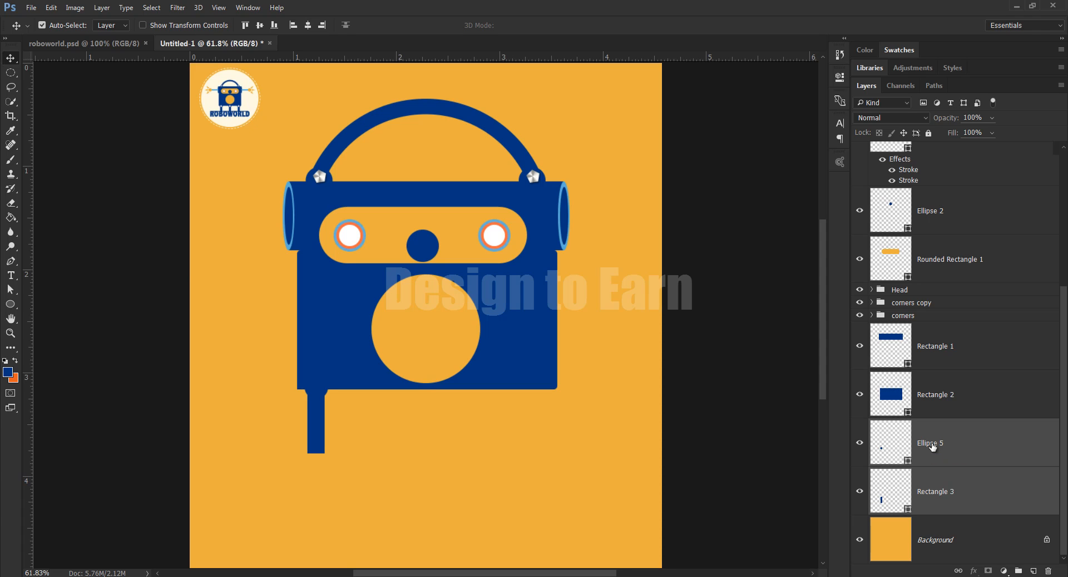
pyautogui.hotkey('shift', 'Right')
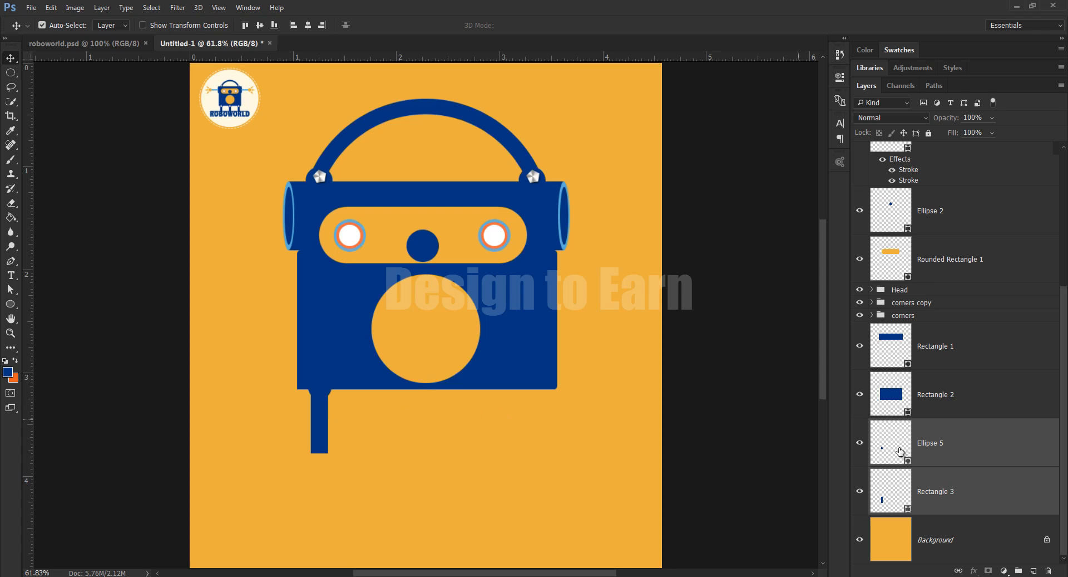
# Step: Convert the leg's two layers to a smart object and place duplicates at the middle and right of the body's lower edge
pyautogui.rightClick(959, 442)
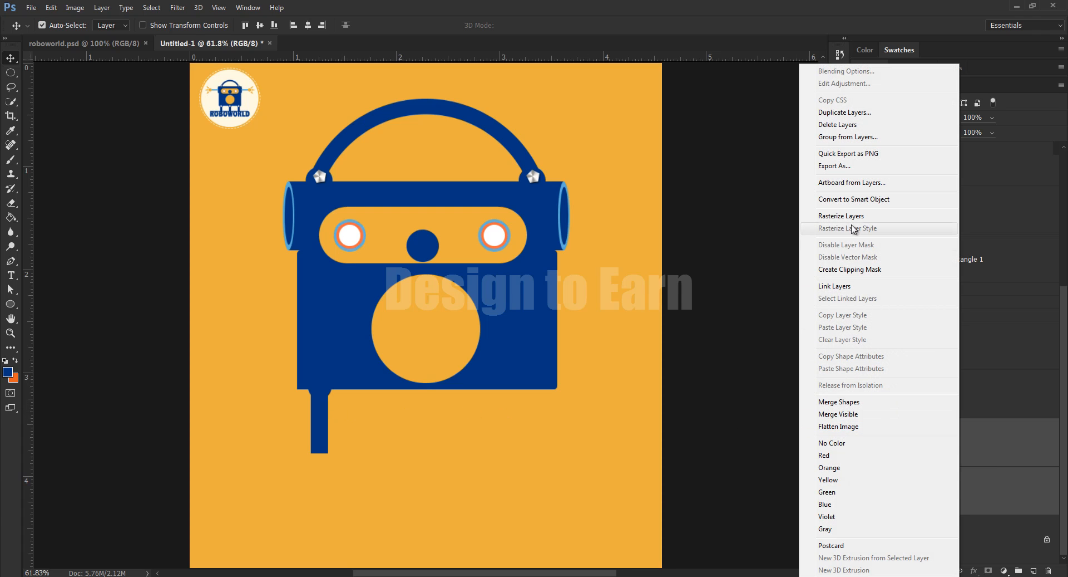
pyautogui.click(856, 201)
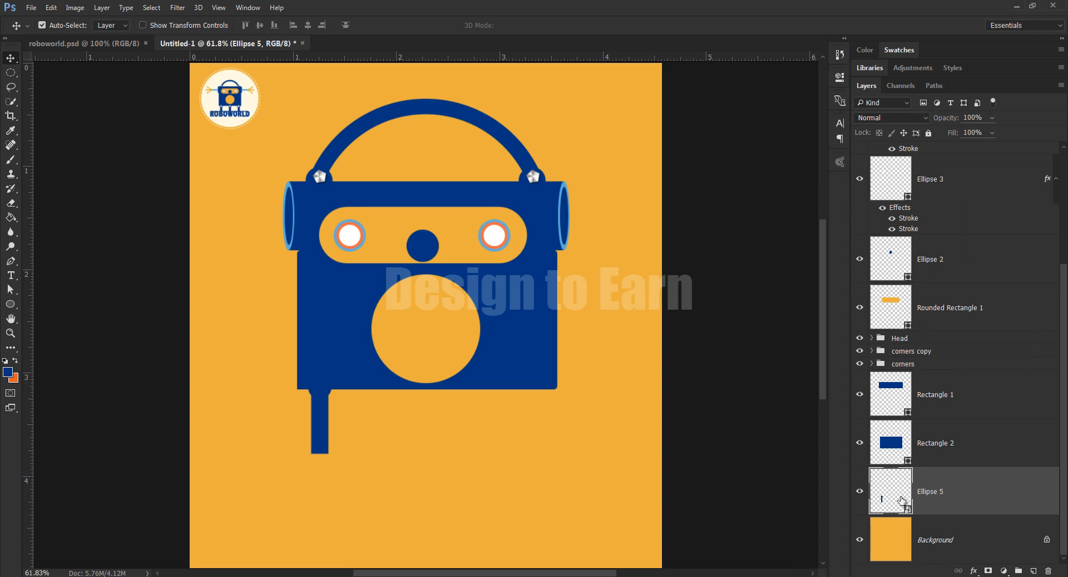
pyautogui.hotkey('ctrl', 'j')
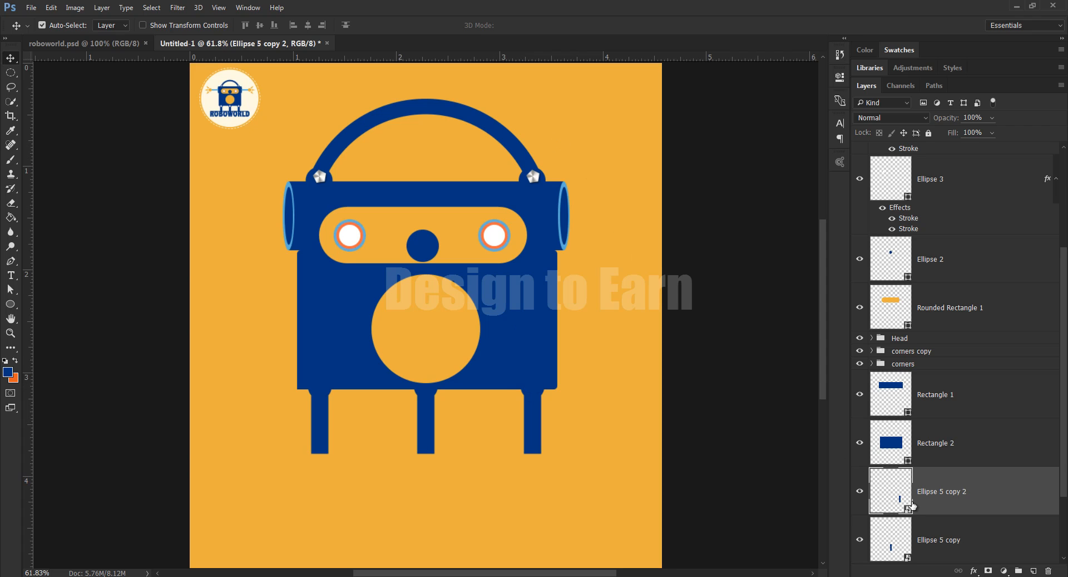
# Step: Open the contents of the leg smart object and copy the silver pentagon from the handle's left joint into it
pyautogui.scroll(-2, 913, 489)
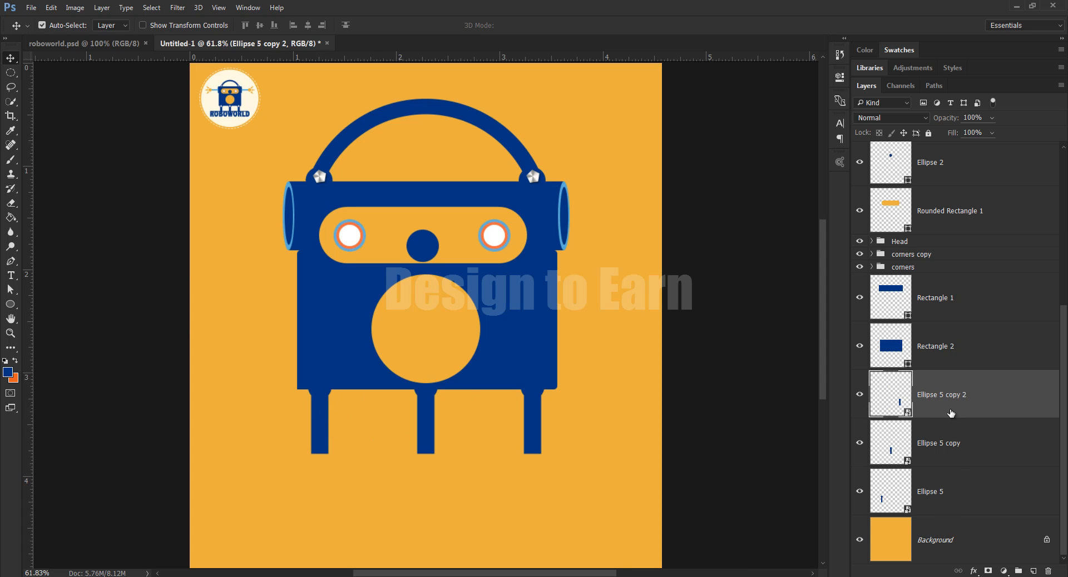
pyautogui.doubleClick(900, 397)
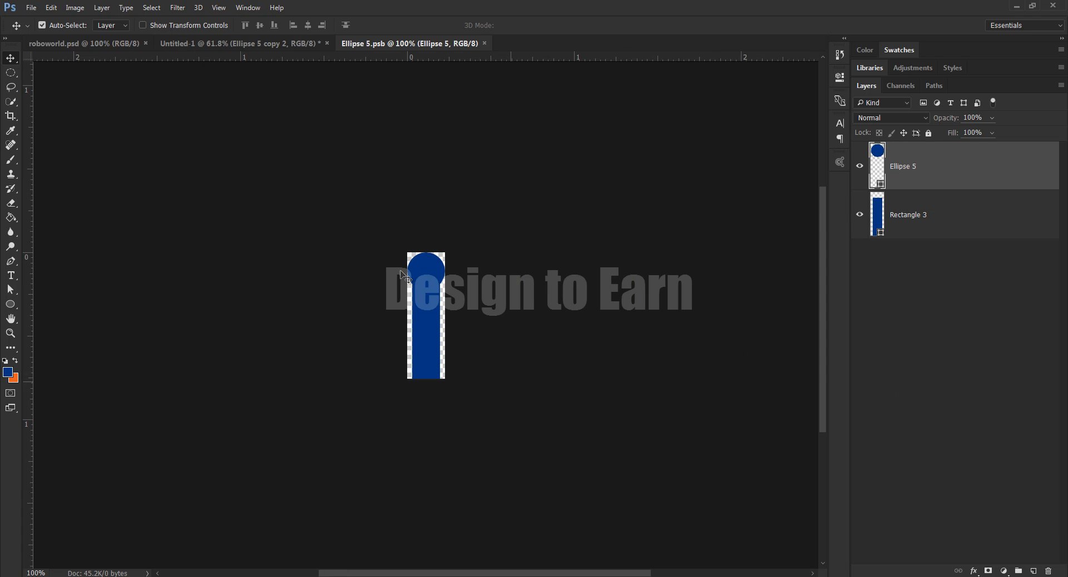
pyautogui.click(102, 42)
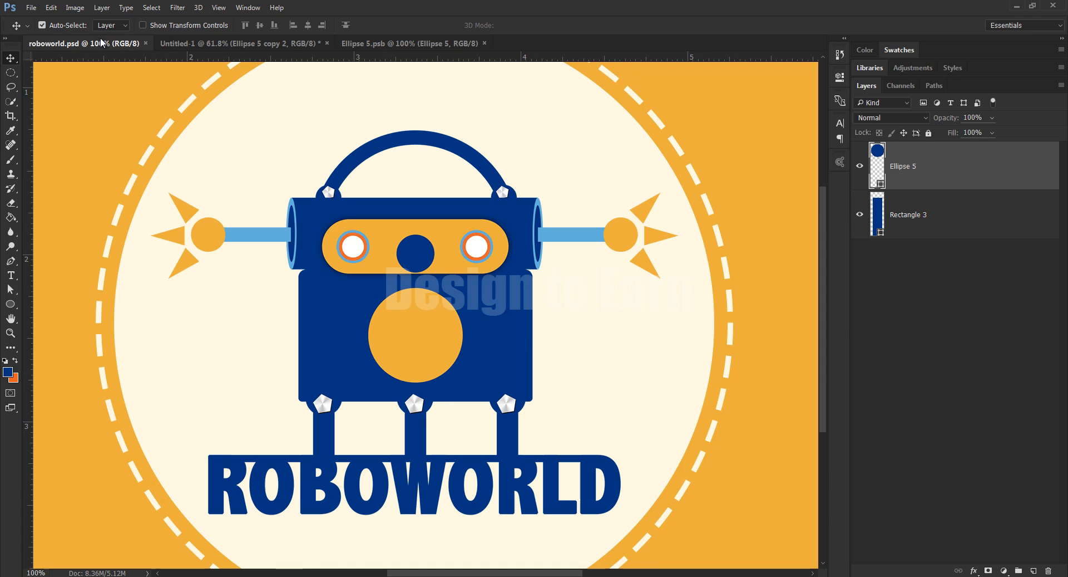
pyautogui.click(232, 44)
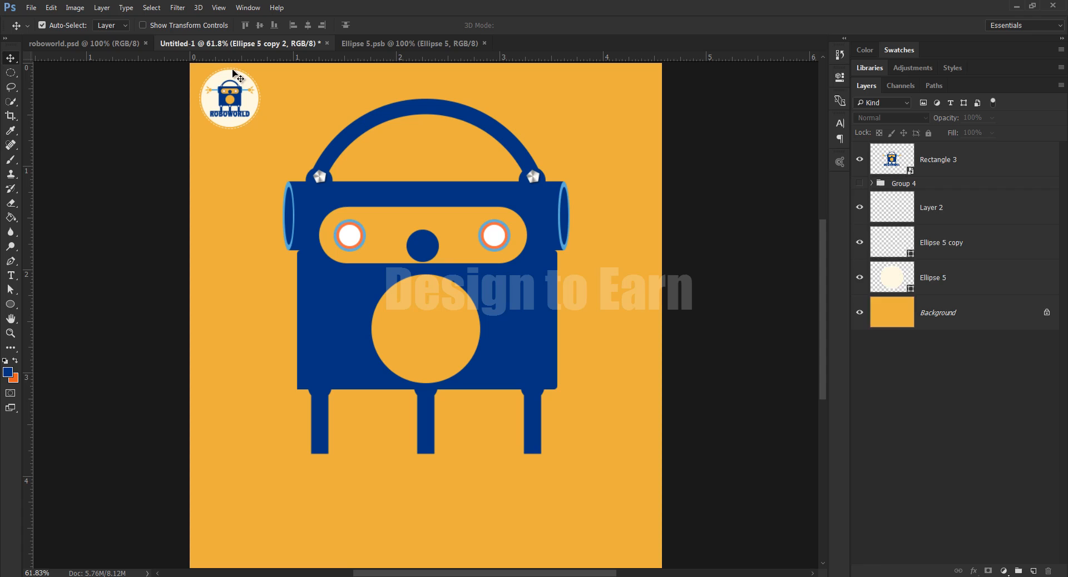
pyautogui.click(319, 178)
pyautogui.moveTo(320, 179); pyautogui.dragTo(438, 271)
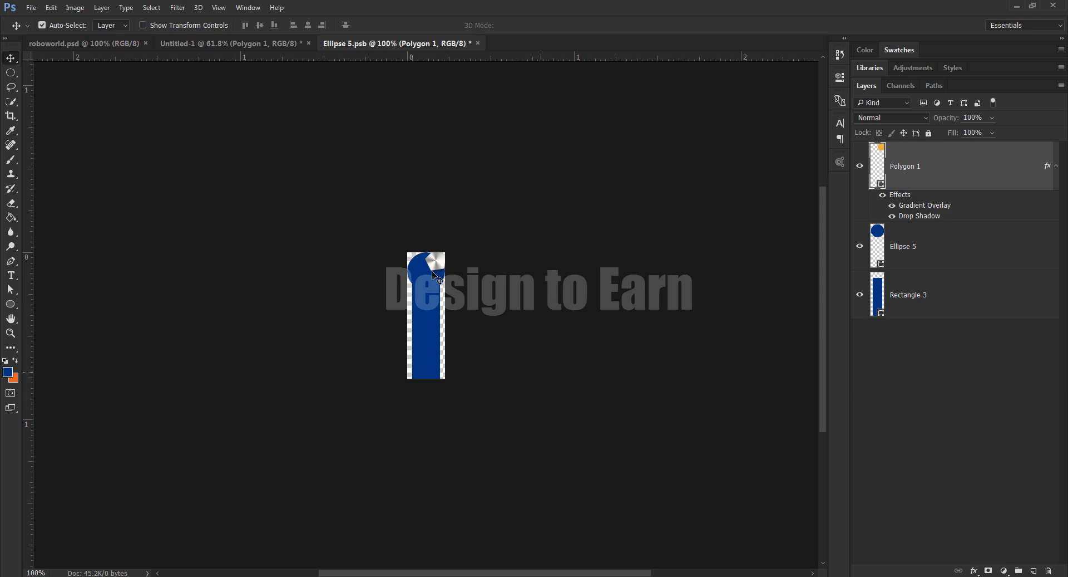
# Step: Centre the silver pentagon horizontally and vertically on the circle at the top of the leg
pyautogui.press('Left')
pyautogui.press('Left')
pyautogui.hotkey('shift', 'Left')
pyautogui.hotkey('shift', 'Left')
pyautogui.hotkey('shift', 'Down')
pyautogui.keyDown('shift'); pyautogui.click(437, 276); pyautogui.keyUp('shift')
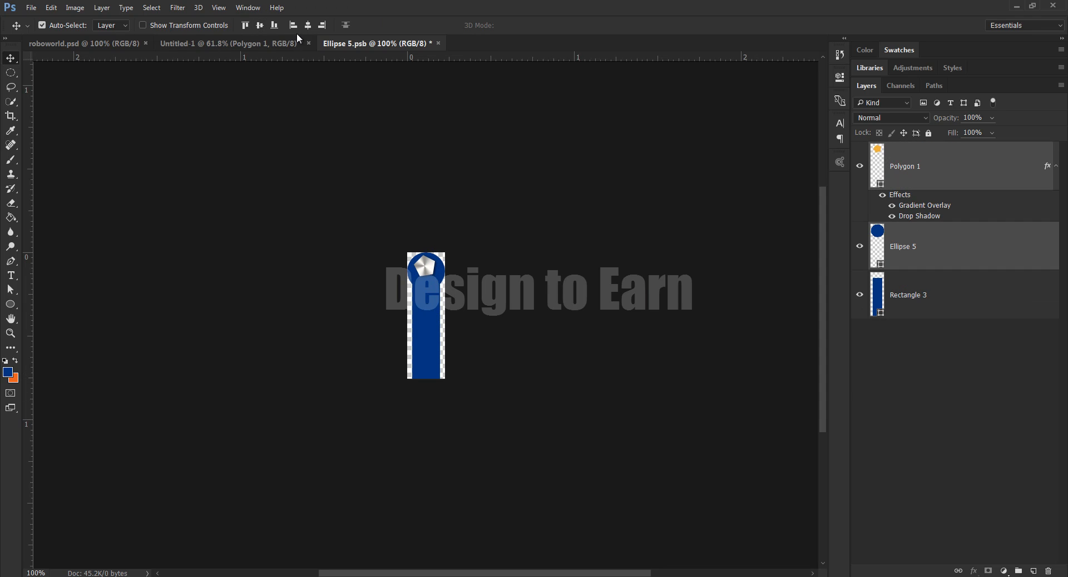
pyautogui.click(308, 25)
pyautogui.click(260, 25)
pyautogui.click(950, 315)
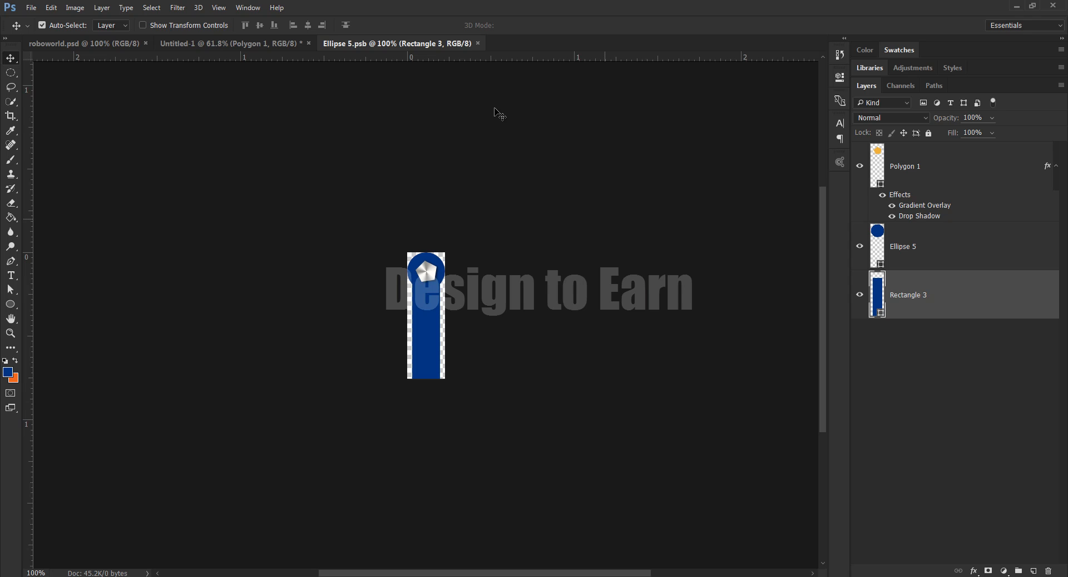
# Step: Close the leg smart object's contents and move the three leg layers directly above the Rectangle 2 body layer
pyautogui.click(477, 42)
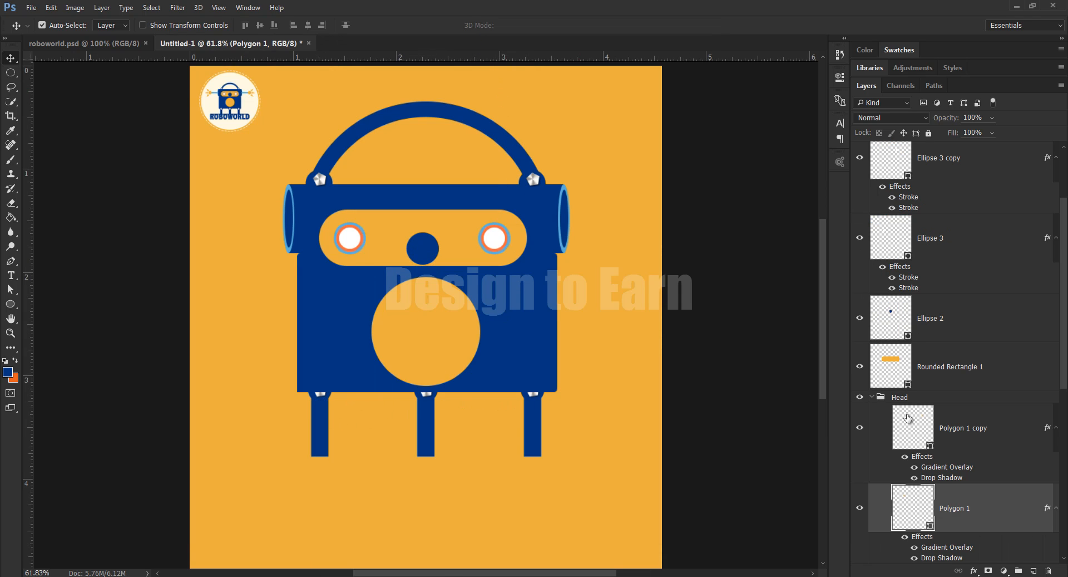
pyautogui.scroll(-3, 949, 420)
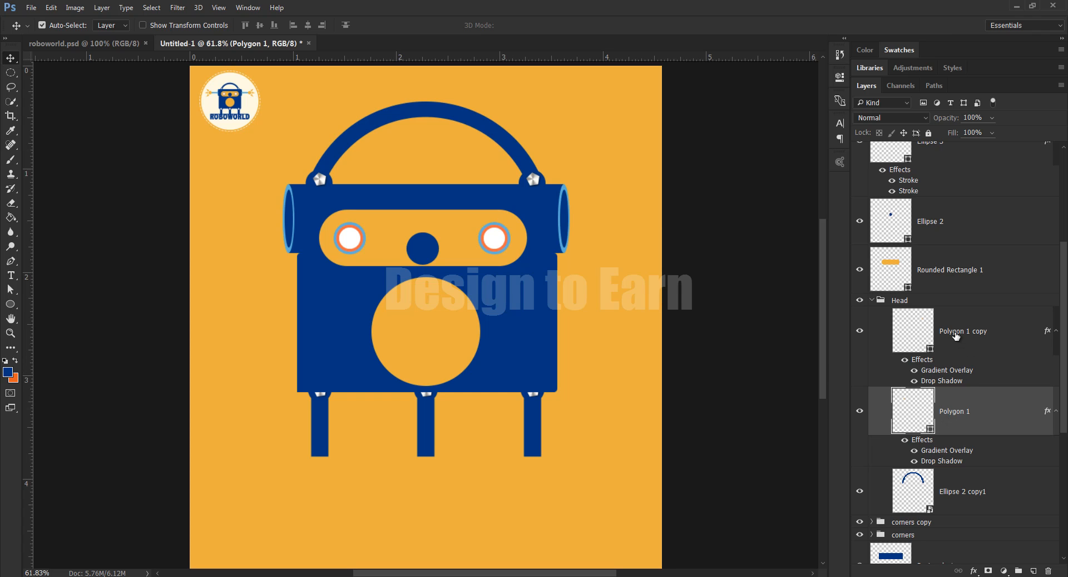
pyautogui.scroll(-5, 949, 437)
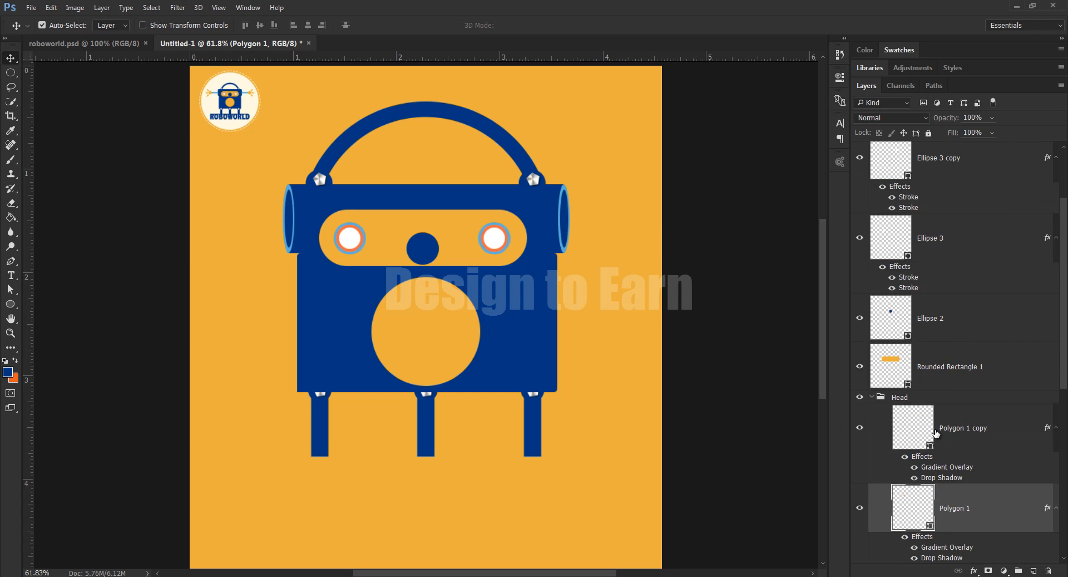
pyautogui.click(952, 413)
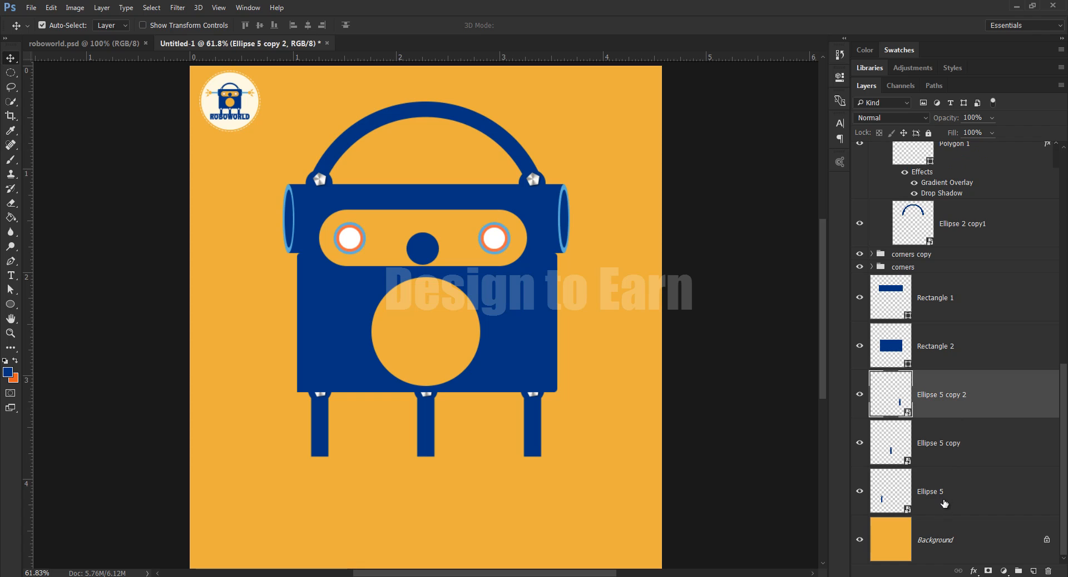
pyautogui.keyDown('shift'); pyautogui.click(946, 490); pyautogui.keyUp('shift')
pyautogui.moveTo(949, 389); pyautogui.dragTo(937, 343)
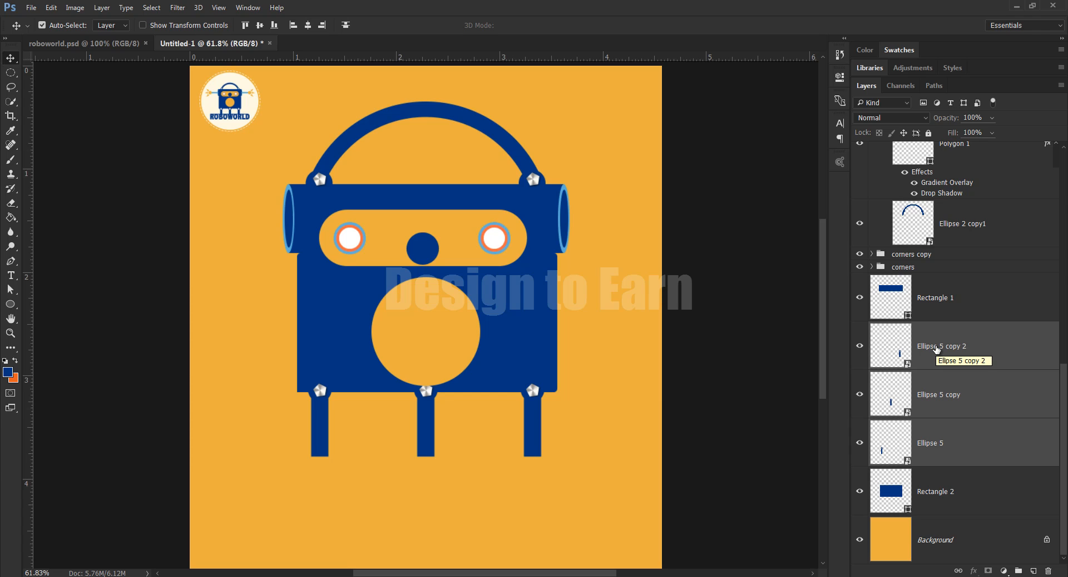
pyautogui.click(932, 443)
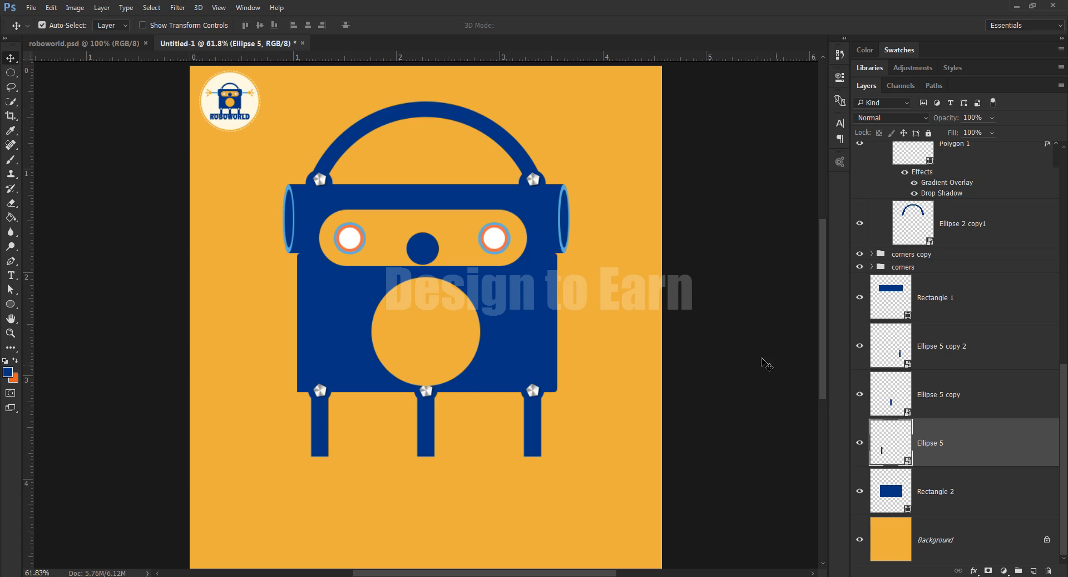
# Step: Scale the orange belly circle down slightly around its centre
pyautogui.click(417, 306)
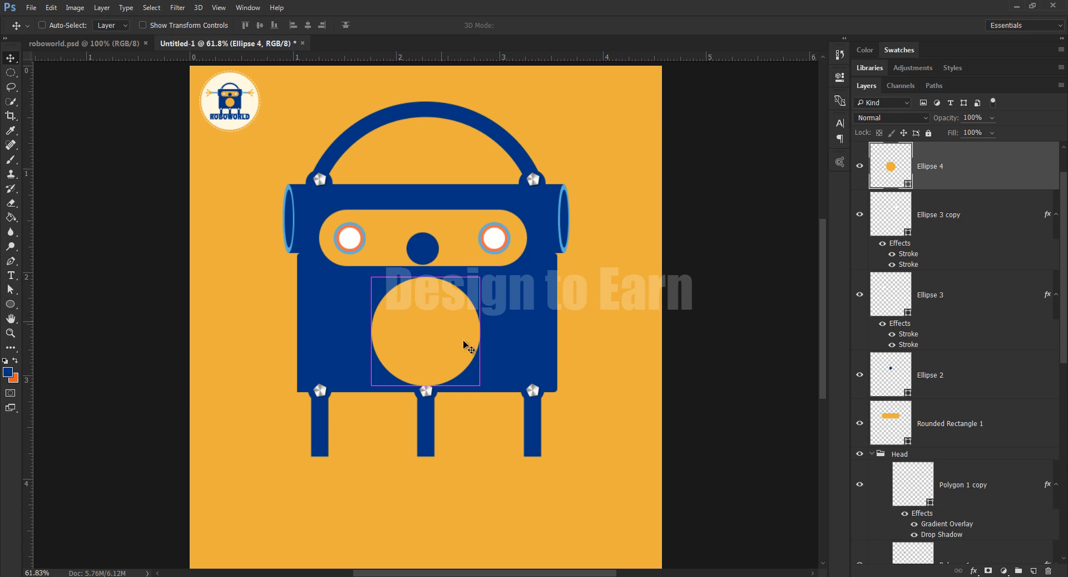
pyautogui.hotkey('ctrl', 't')
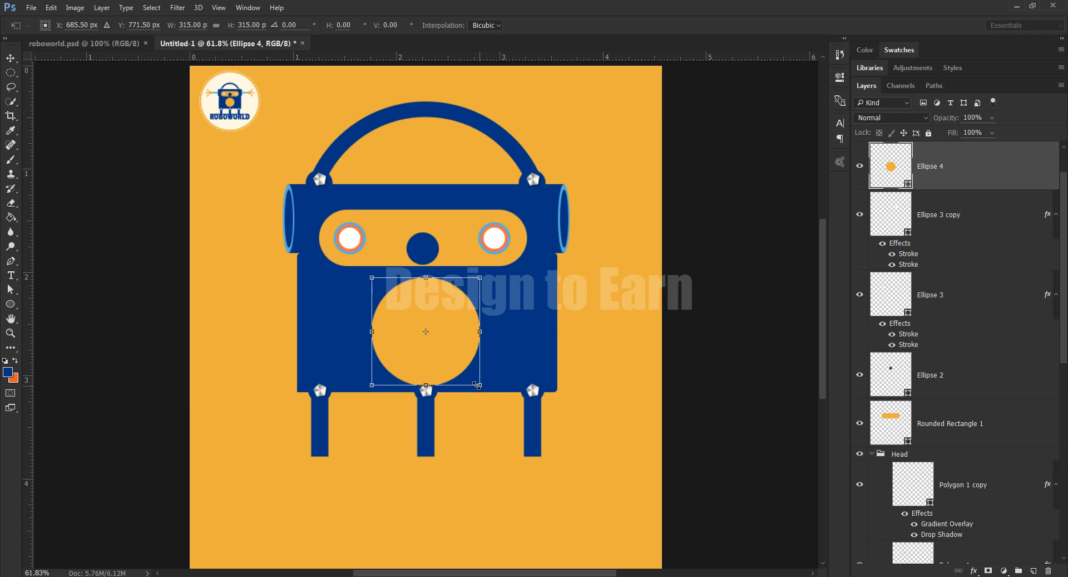
pyautogui.moveTo(476, 384); pyautogui.dragTo(473, 380)
pyautogui.press('Return')
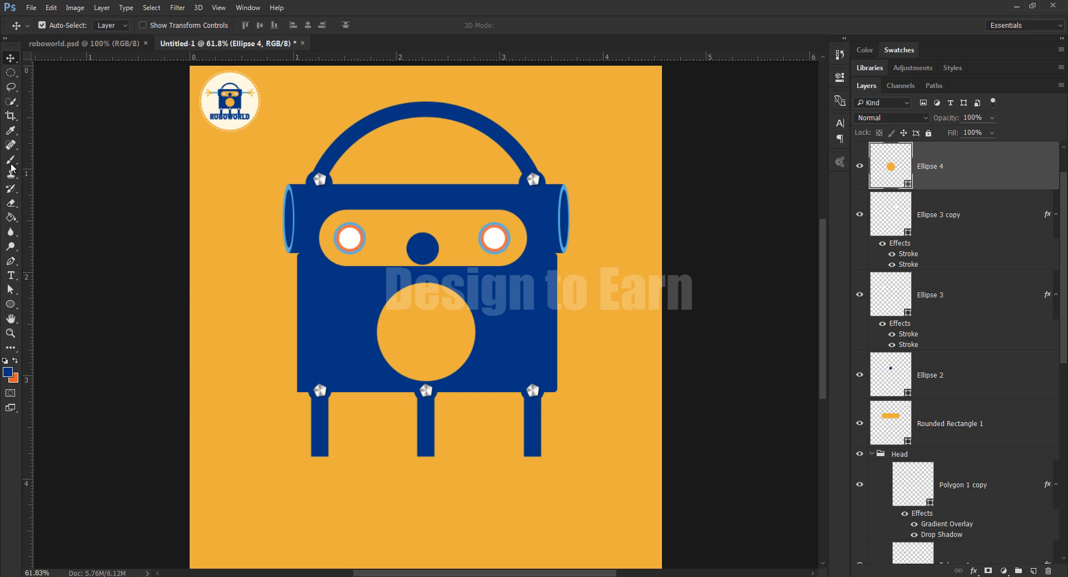
# Step: Crop the canvas outward to widen it equally on both sides and fill the background with the same orange
pyautogui.click(10, 116)
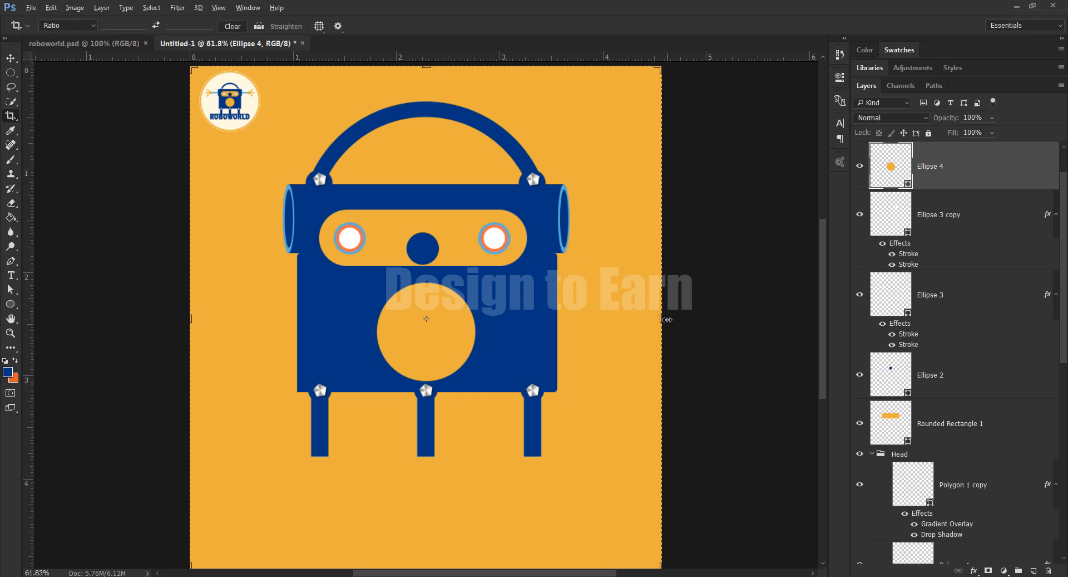
pyautogui.moveTo(676, 321); pyautogui.dragTo(720, 322)
pyautogui.press('Return')
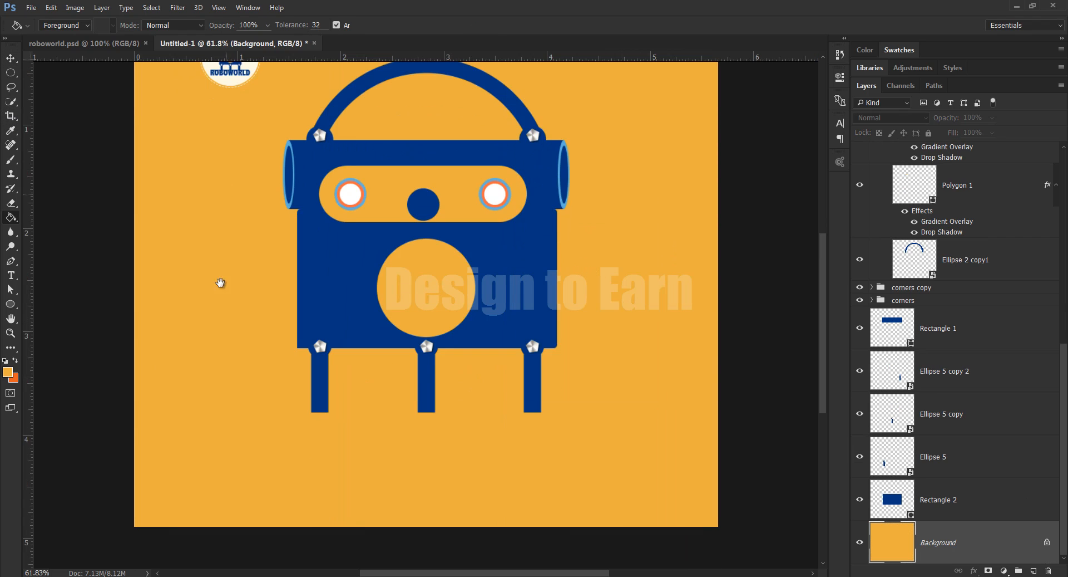
pyautogui.moveTo(221, 283); pyautogui.dragTo(221, 307)
pyautogui.moveTo(442, 352); pyautogui.dragTo(438, 295)
# Step: Draw a blue rectangle about 266 by 28 px below the robot on a new layer above the background
pyautogui.click(1033, 570)
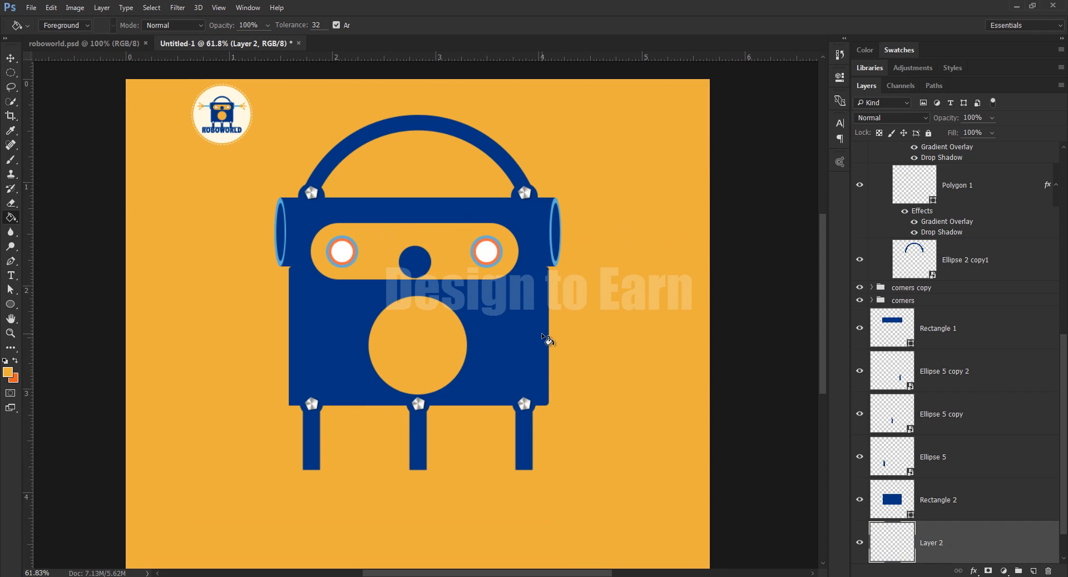
pyautogui.click(10, 304)
pyautogui.click(45, 304)
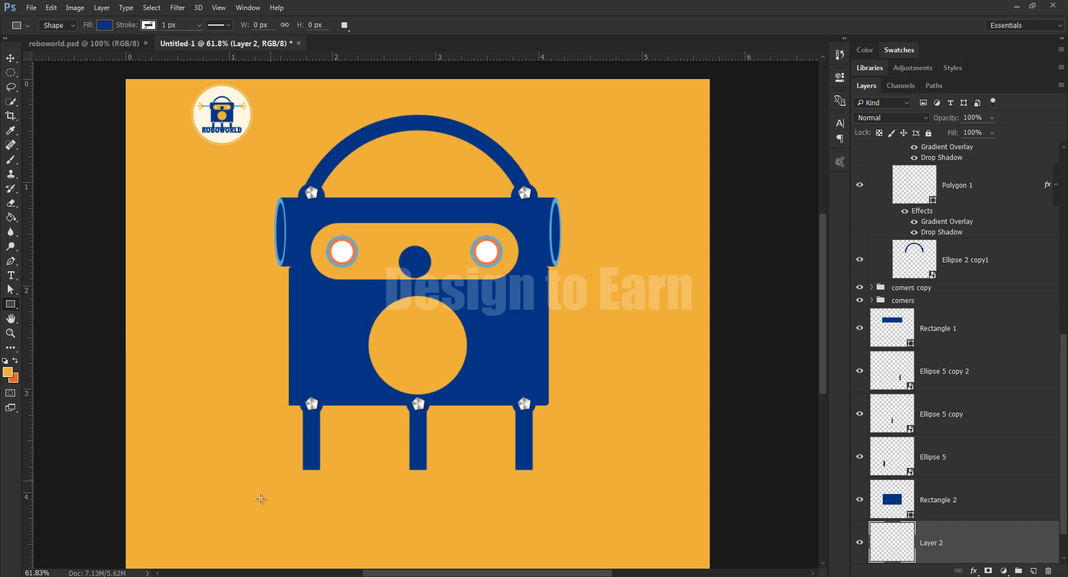
pyautogui.moveTo(261, 501); pyautogui.dragTo(352, 511)
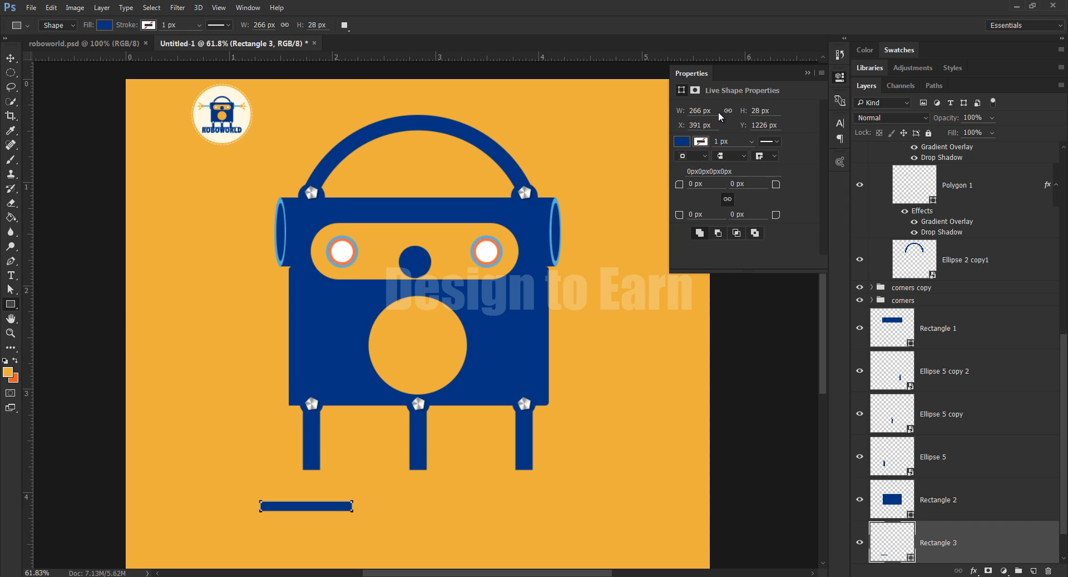
# Step: Set the rectangle to 200 px wide and 50 px high and place it just outside the head's right ear
pyautogui.click(714, 109)
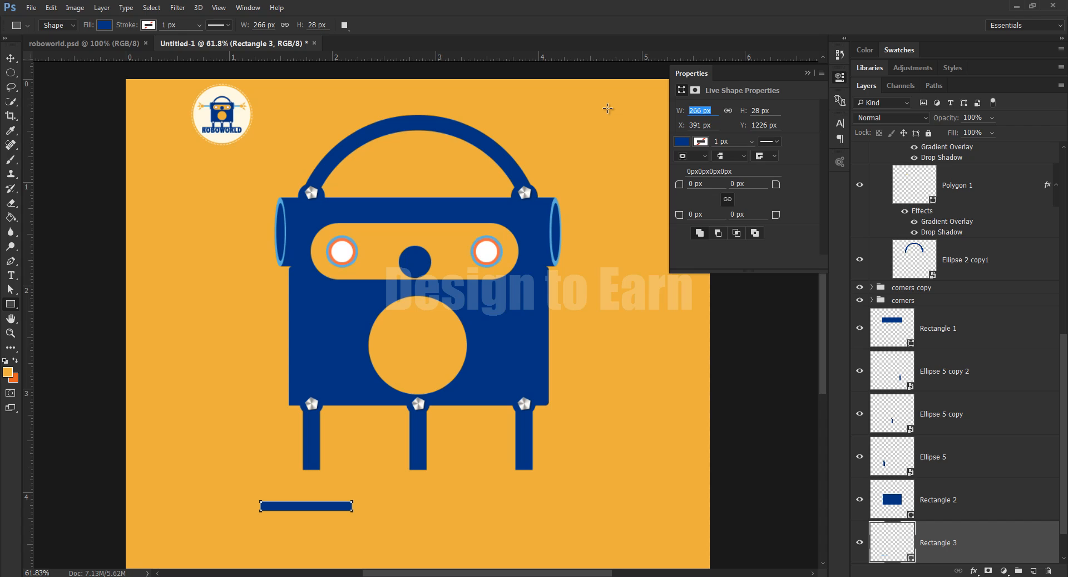
pyautogui.write('200')
pyautogui.press('Return')
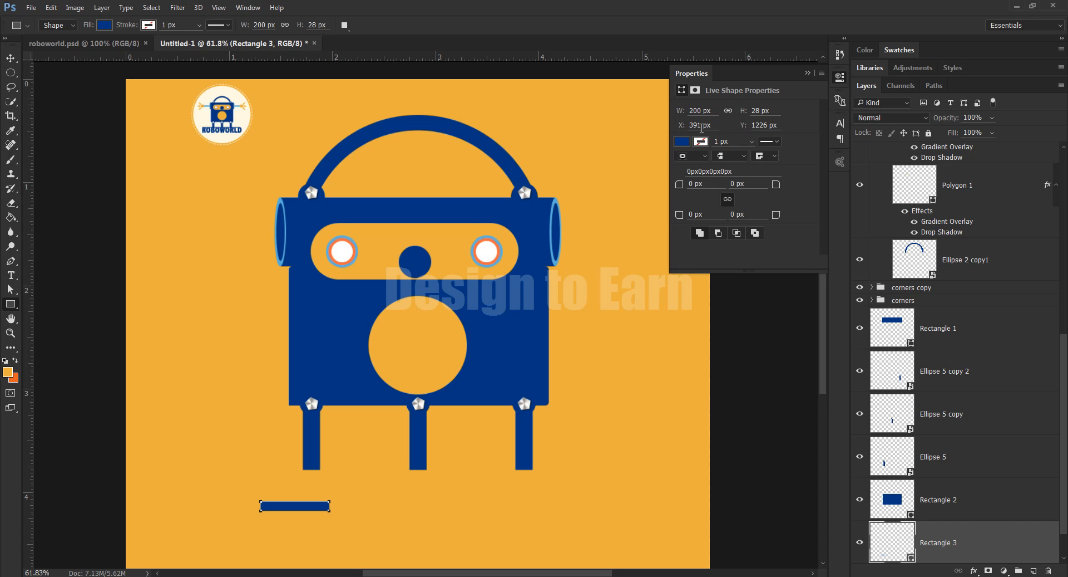
pyautogui.click(777, 111)
pyautogui.write('50')
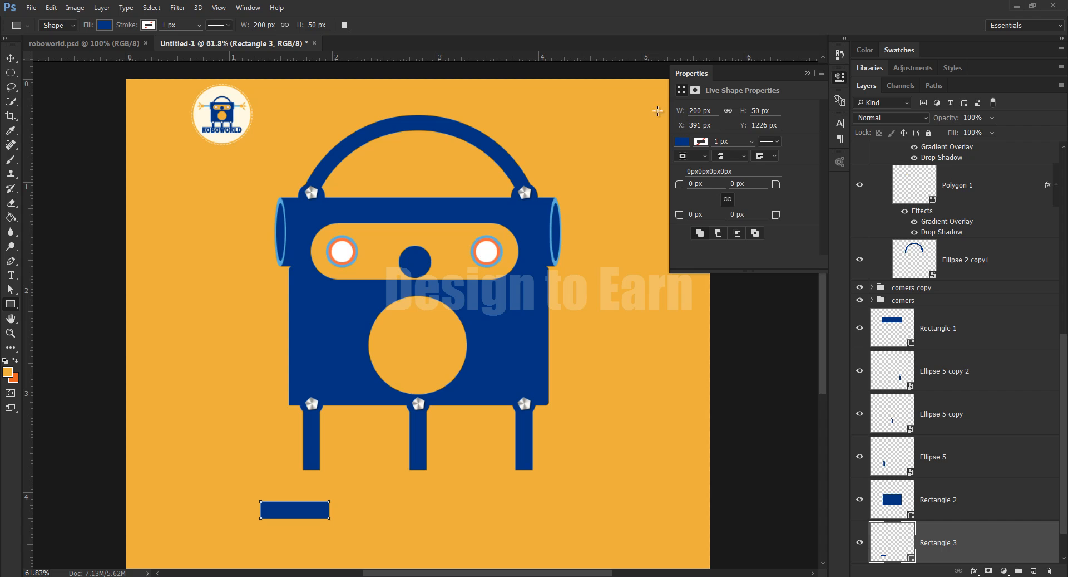
pyautogui.click(808, 73)
pyautogui.press('v')
pyautogui.moveTo(316, 513); pyautogui.dragTo(612, 211)
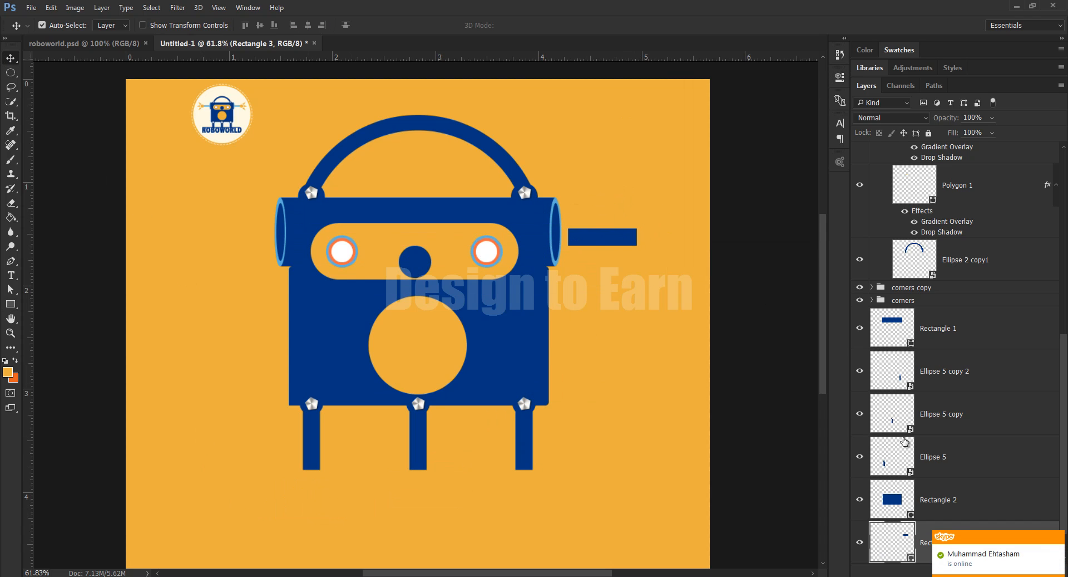
# Step: Recolour the rectangle with the ear outline's light blue, 5aacd8, and move its layer directly below Layer 1
pyautogui.doubleClick(894, 535)
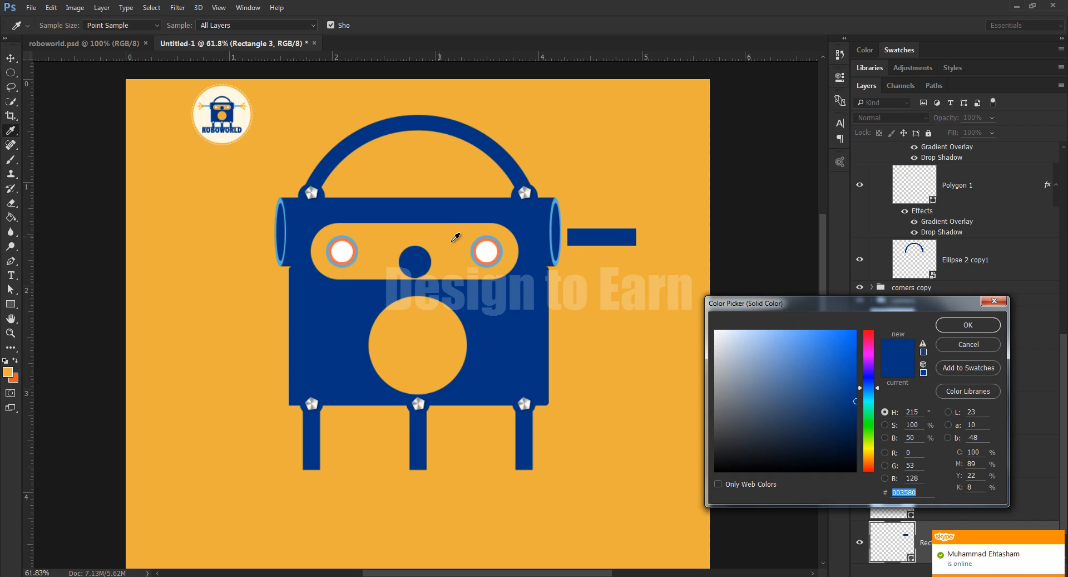
pyautogui.click(556, 201)
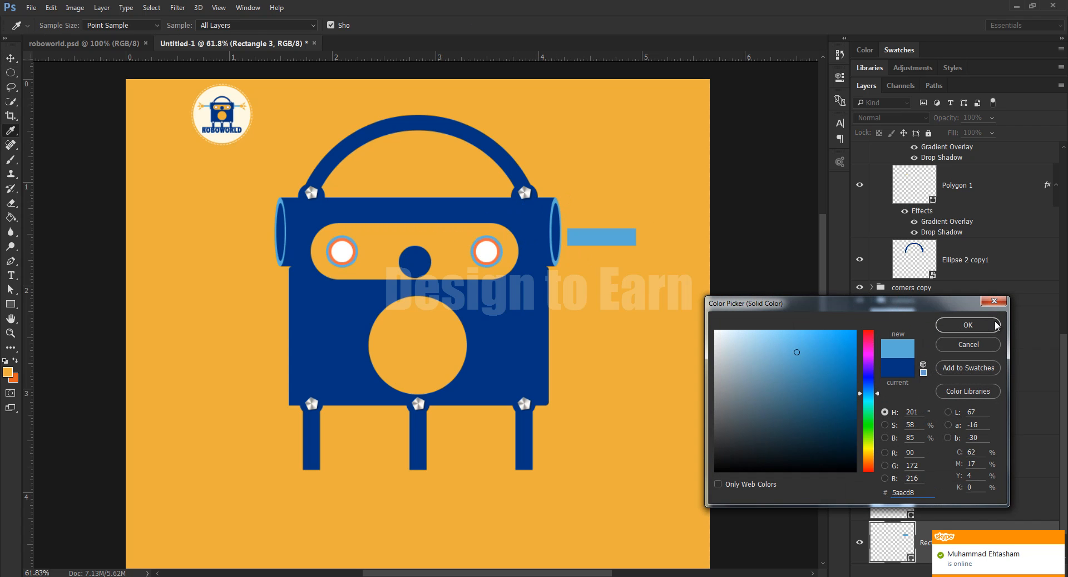
pyautogui.press('Return')
pyautogui.moveTo(918, 541); pyautogui.dragTo(921, 206)
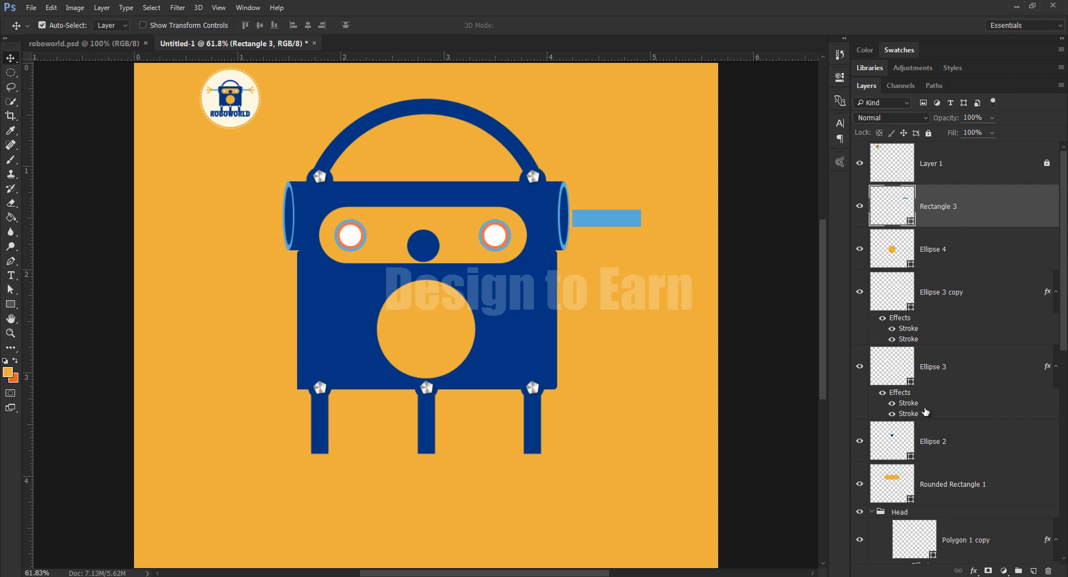
pyautogui.scroll(-3, 957, 368)
pyautogui.click(871, 339)
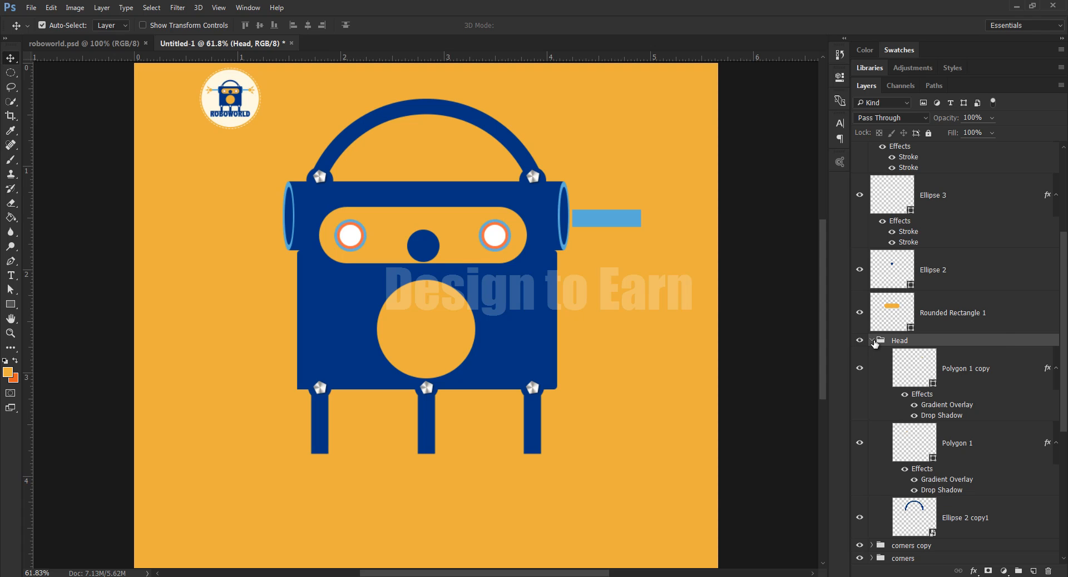
pyautogui.click(872, 340)
pyautogui.keyDown('ctrl'); pyautogui.click(950, 395); pyautogui.keyUp('ctrl')
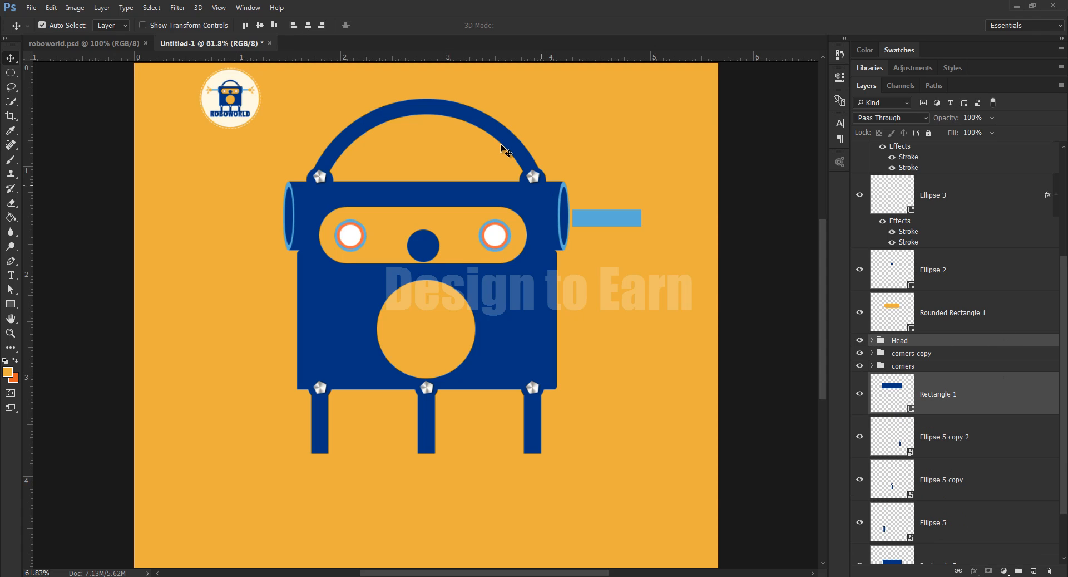
pyautogui.click(262, 26)
pyautogui.click(260, 25)
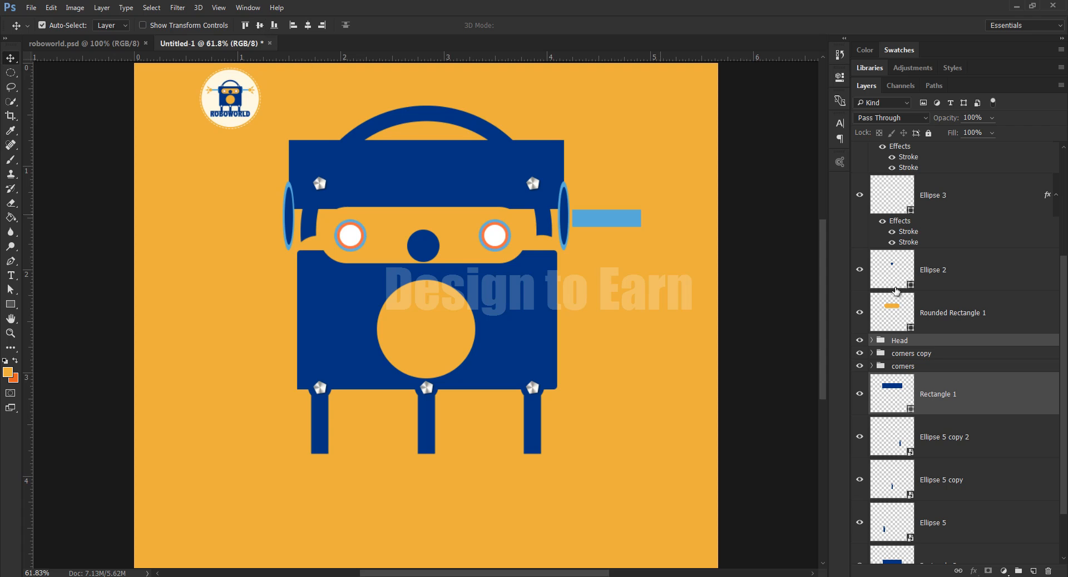
# Step: Align the light-blue arm to the vertical centre of the head's Rectangle 1 and shift it left onto the right ear
pyautogui.click(943, 402)
pyautogui.scroll(4, 952, 255)
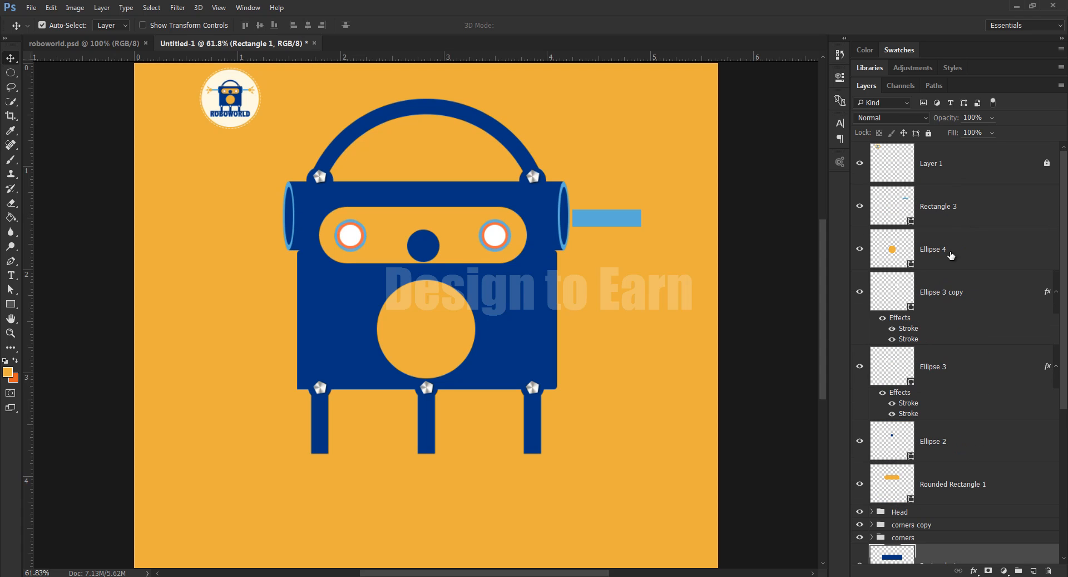
pyautogui.keyDown('ctrl'); pyautogui.click(955, 216); pyautogui.keyUp('ctrl')
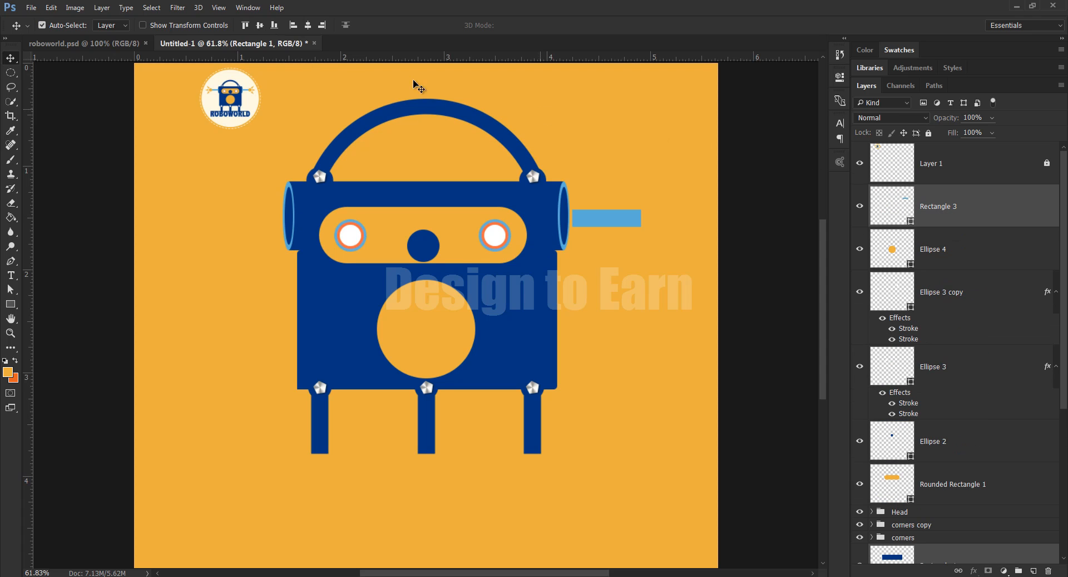
pyautogui.click(260, 25)
pyautogui.click(932, 204)
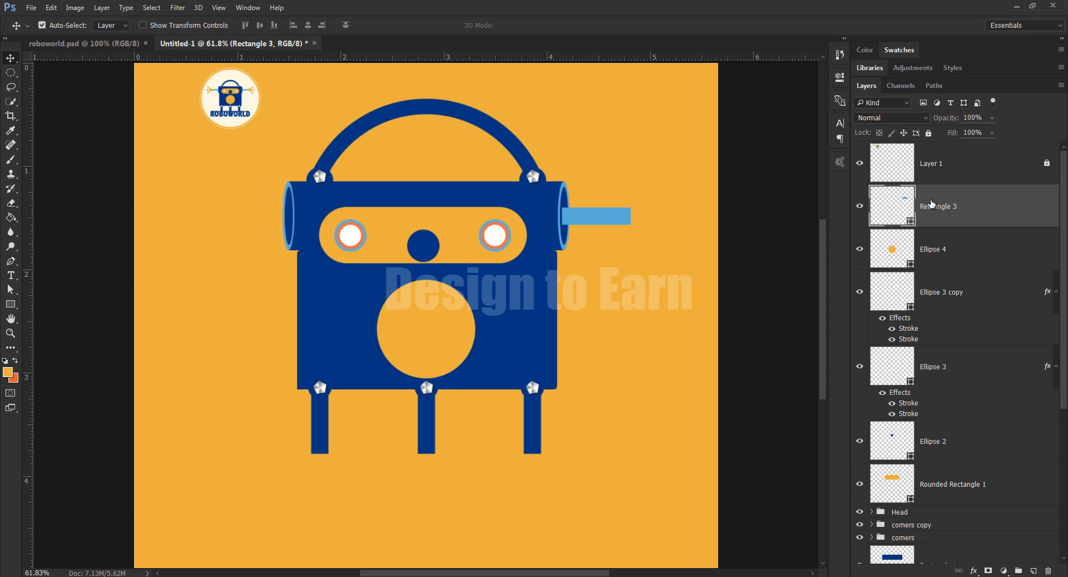
# Step: Following the roboworld.psd reference, draw a blue circle about 95 px in diameter at the outer end of the light-blue arm
pyautogui.hotkey('ctrl', '+')
pyautogui.moveTo(526, 177); pyautogui.dragTo(520, 242)
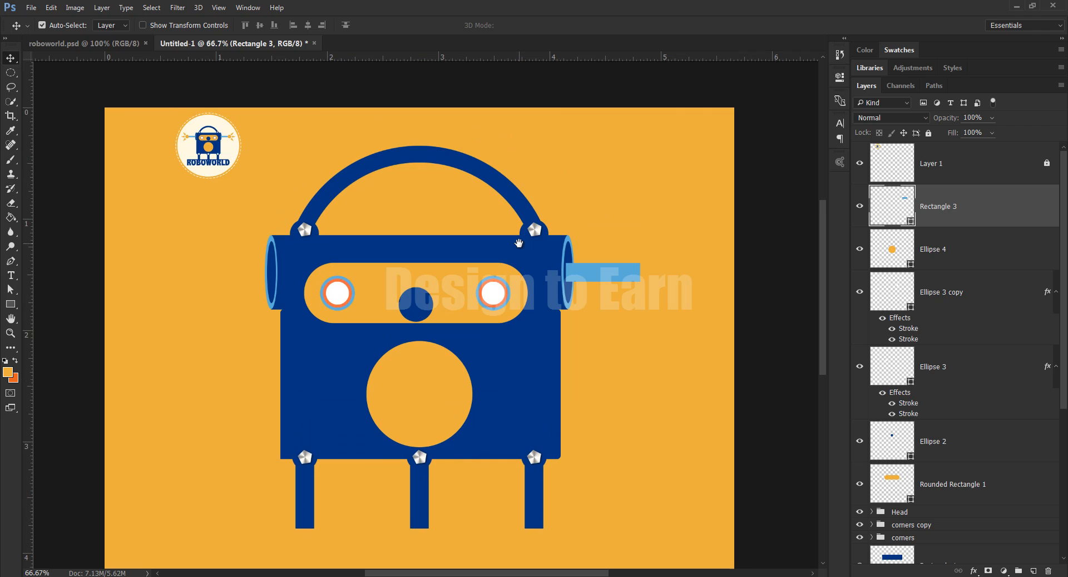
pyautogui.click(115, 43)
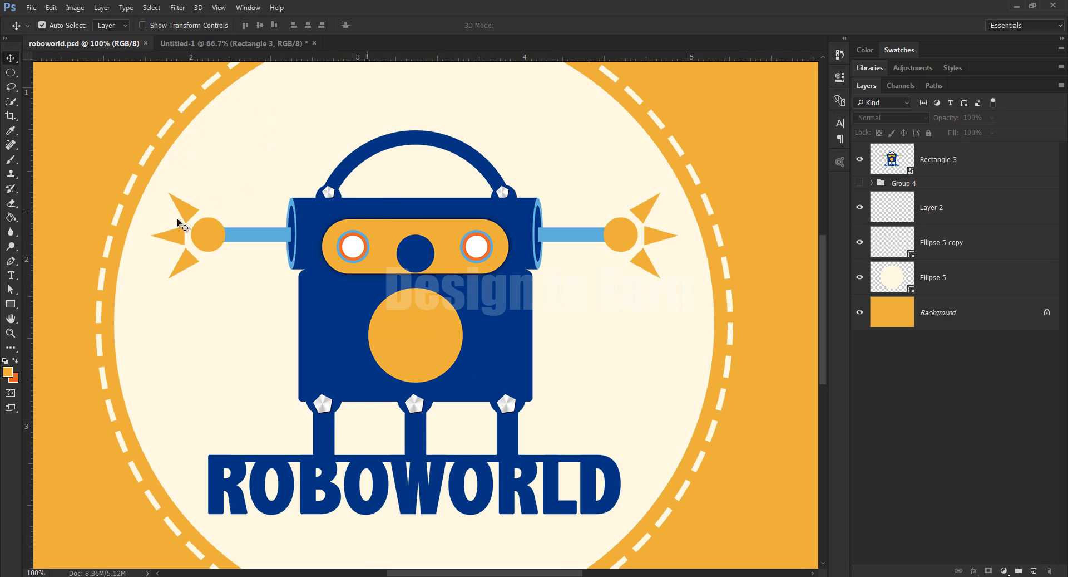
pyautogui.click(206, 43)
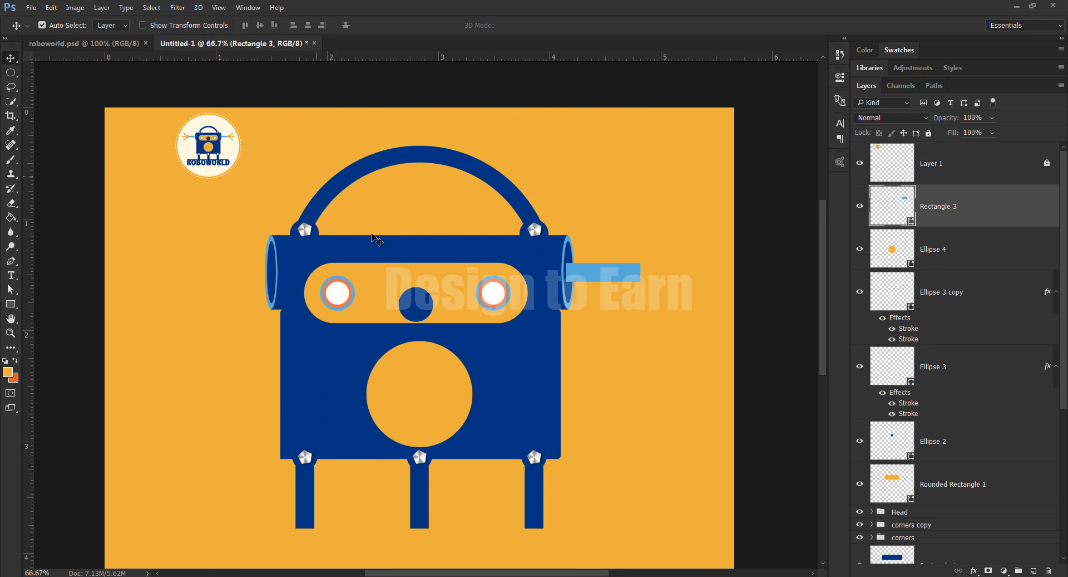
pyautogui.click(11, 305)
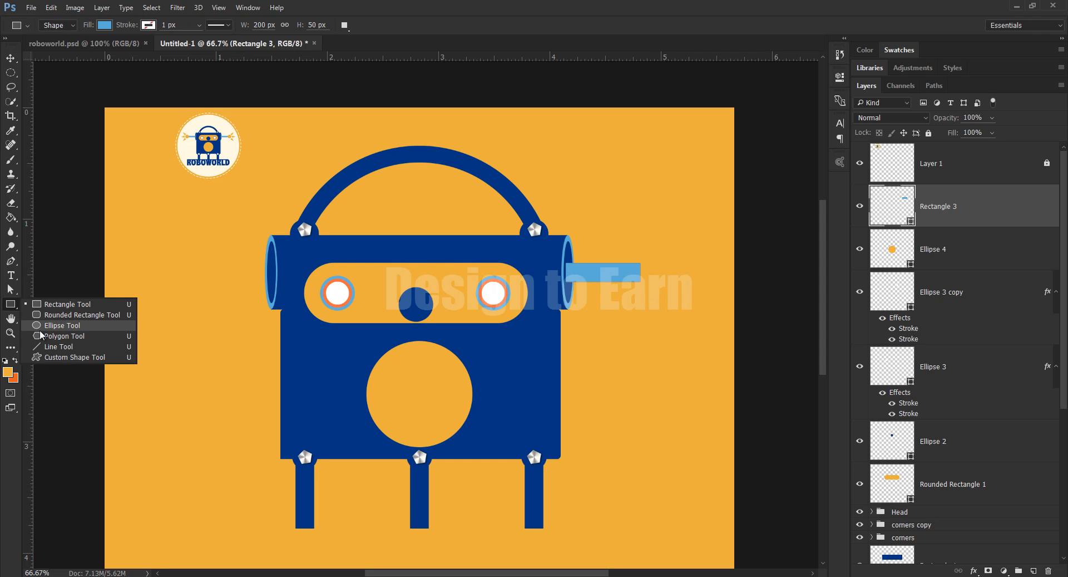
pyautogui.click(56, 327)
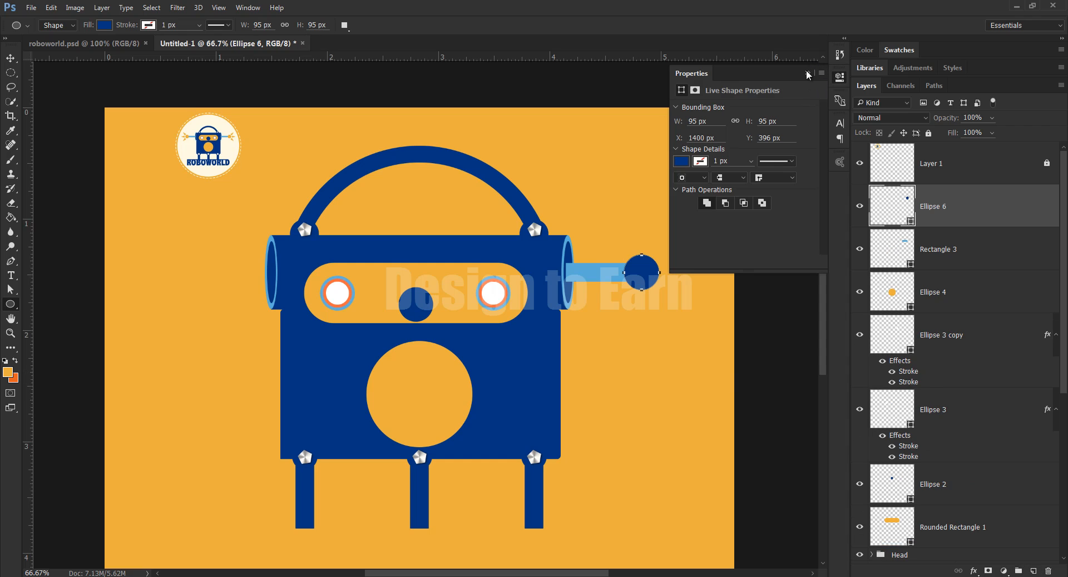
pyautogui.click(808, 73)
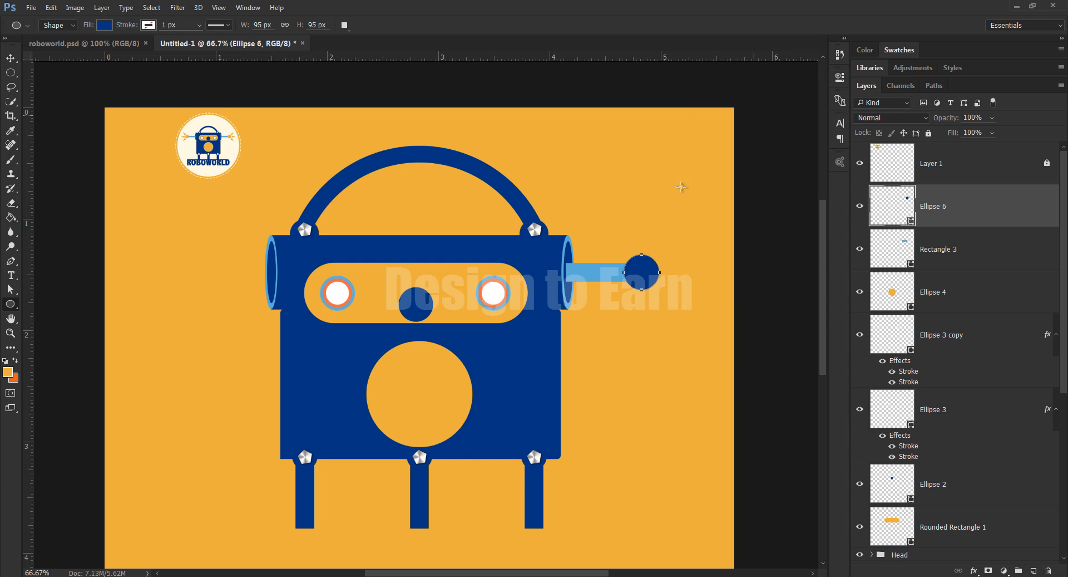
# Step: Examine the hand circle and its surrounding spikes in roboworld.psd, then return to the working document
pyautogui.click(1033, 571)
pyautogui.hotkey('ctrl', 'z')
pyautogui.click(107, 47)
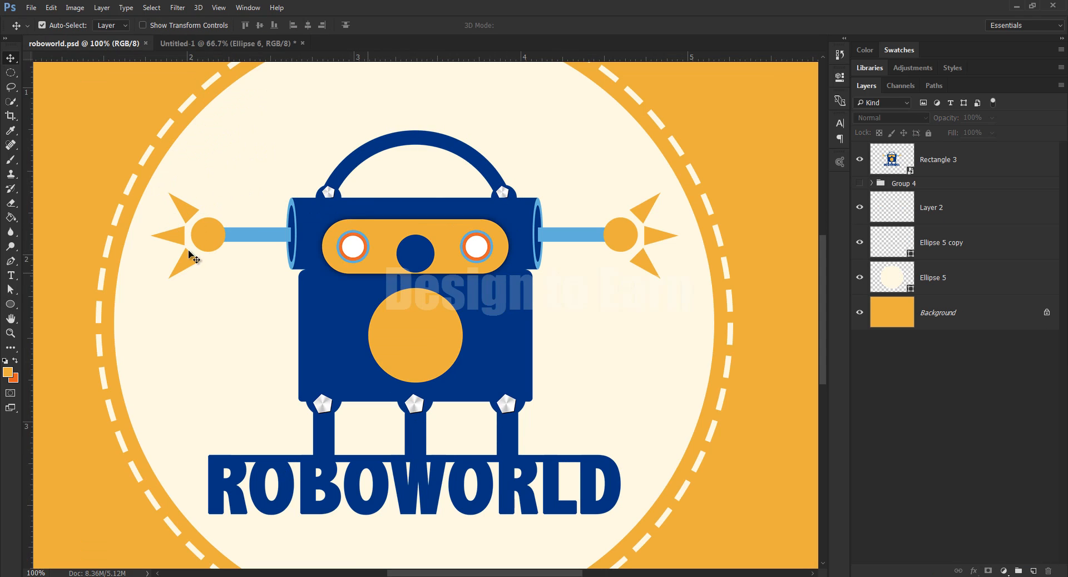
pyautogui.click(192, 40)
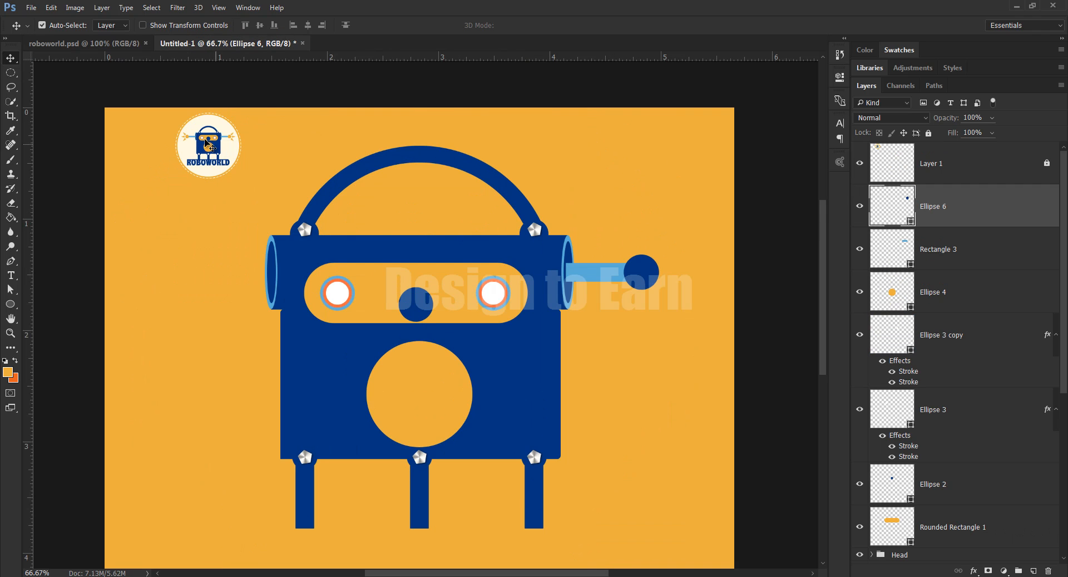
# Step: Following the roboworld.psd reference, draw a blue triangular spike about 56 px wide and 89 px high on a new layer above the right hand circle
pyautogui.click(82, 44)
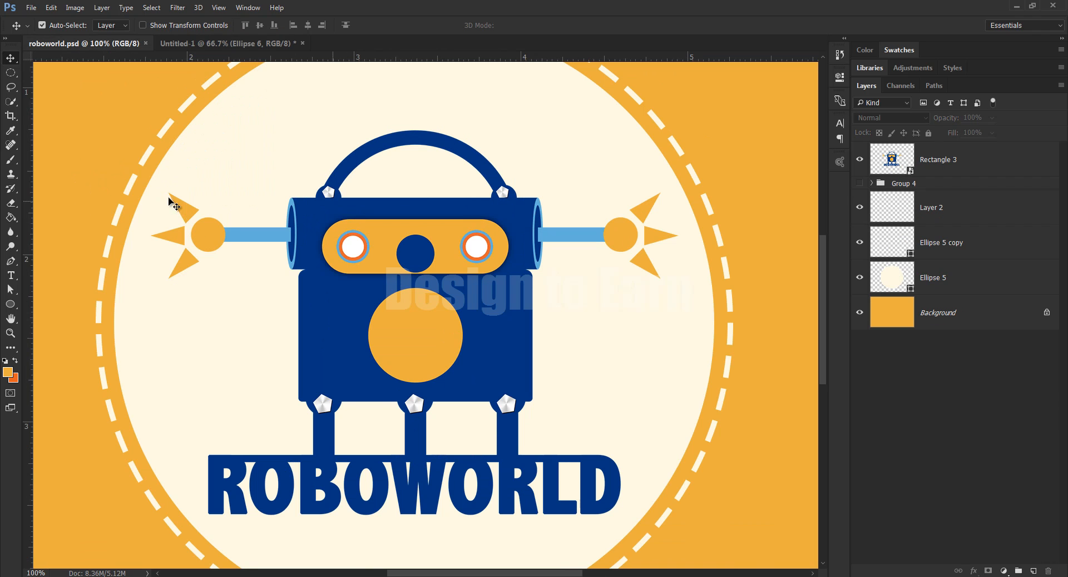
pyautogui.click(174, 46)
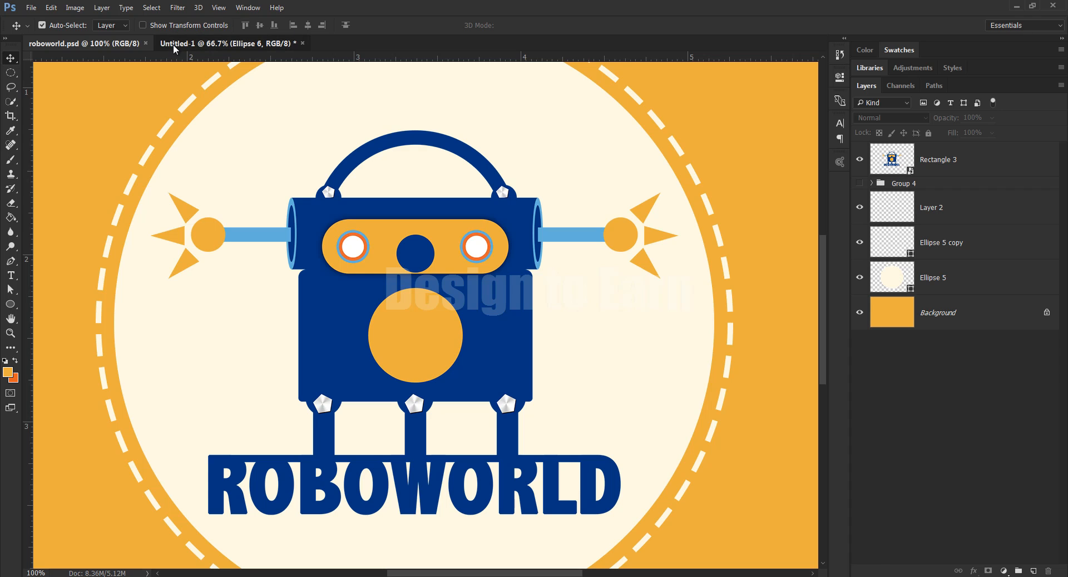
pyautogui.click(1034, 571)
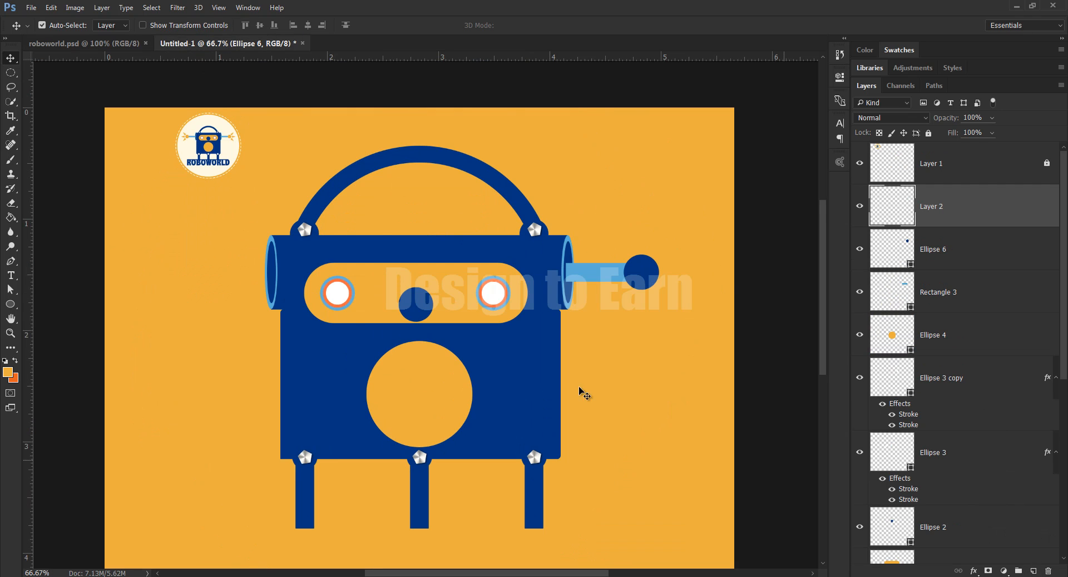
pyautogui.click(12, 262)
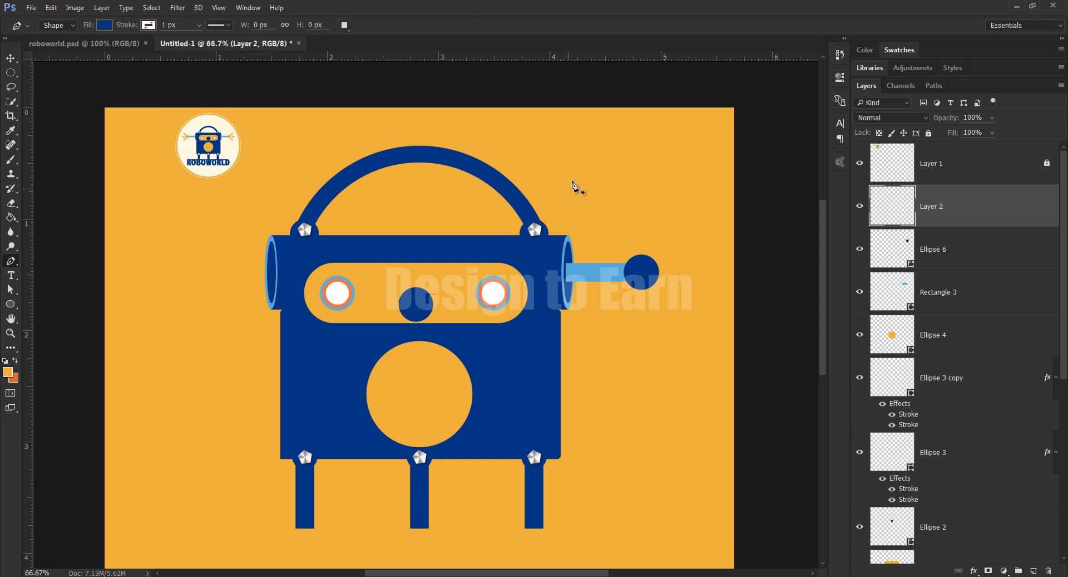
pyautogui.click(635, 137)
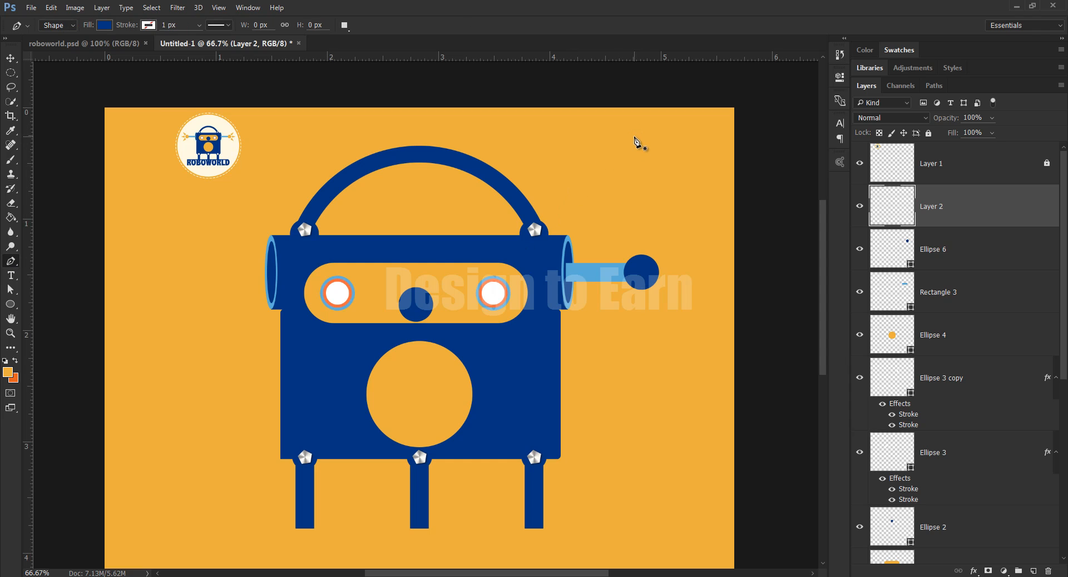
pyautogui.click(620, 174)
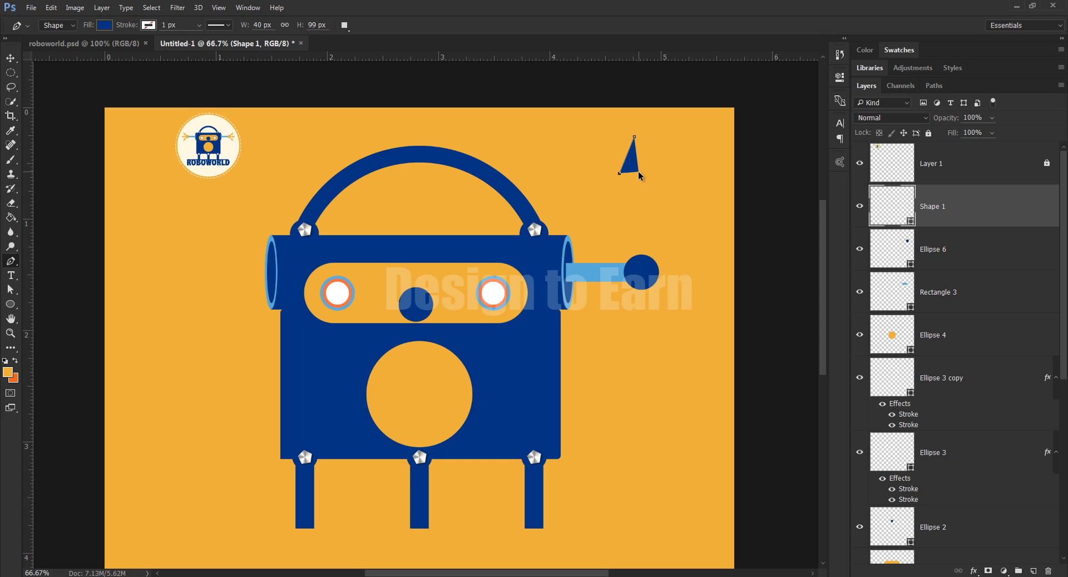
pyautogui.hotkey('ctrl', 'z')
pyautogui.click(625, 170)
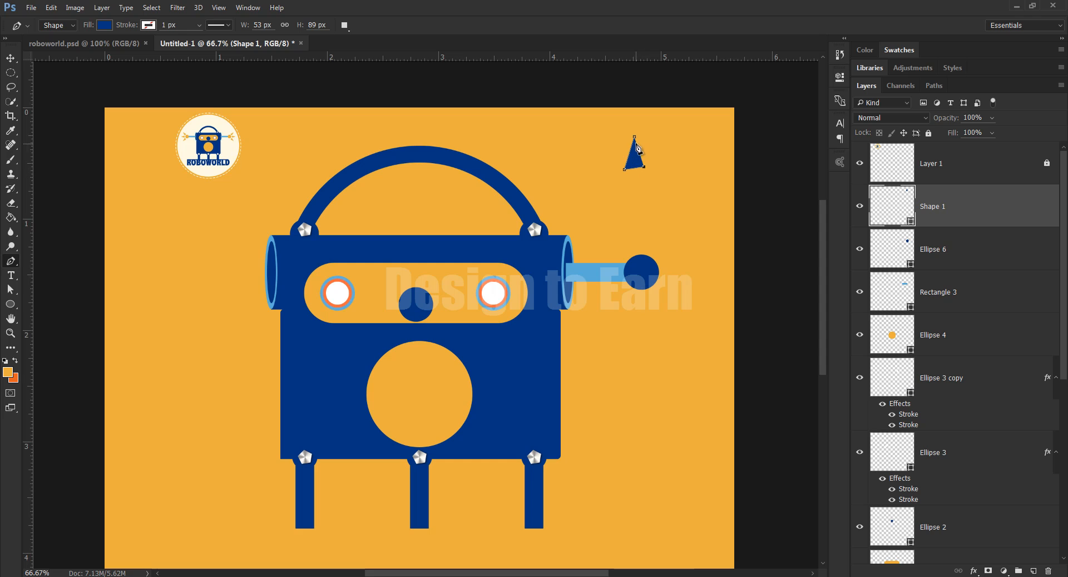
pyautogui.click(645, 169)
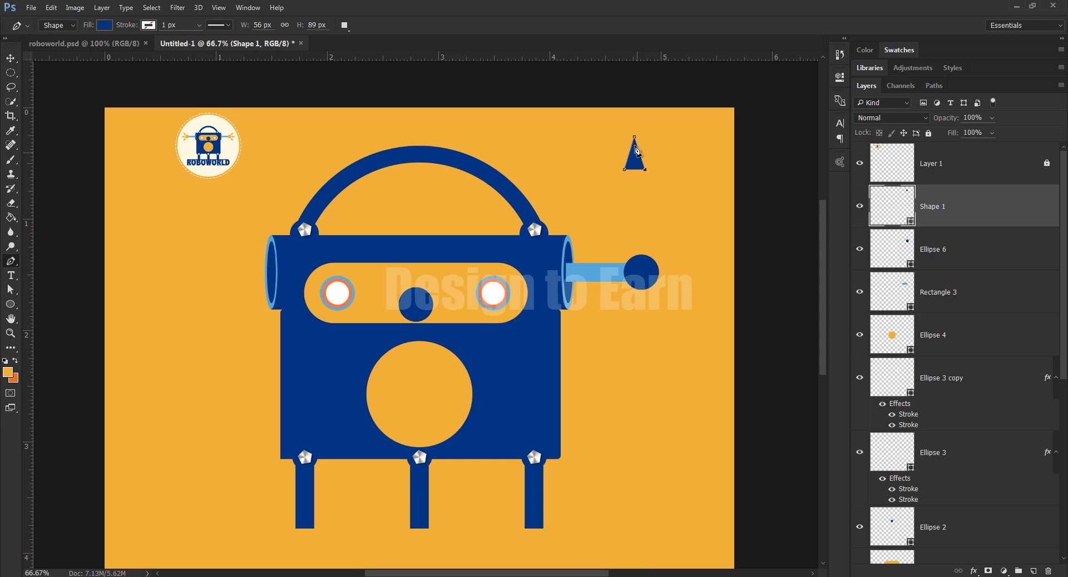
pyautogui.click(634, 137)
# Step: Rotate the triangle -45° about a pivot point below it and repeat the rotation on two copies to form a fan of three spikes
pyautogui.hotkey('ctrl', 't')
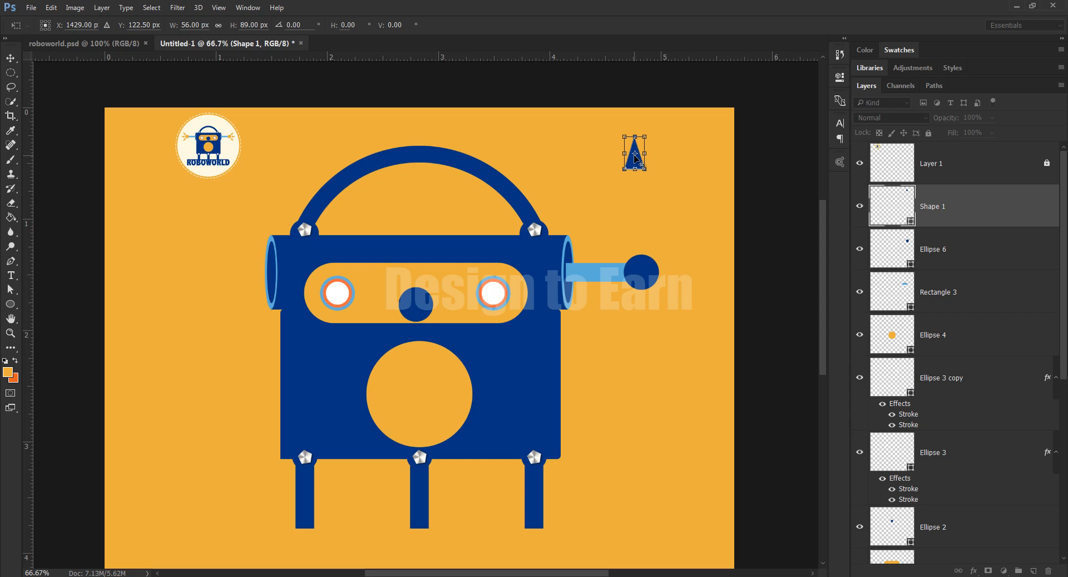
pyautogui.moveTo(635, 154); pyautogui.dragTo(635, 201)
pyautogui.moveTo(656, 126); pyautogui.dragTo(602, 122)
pyautogui.press('Return')
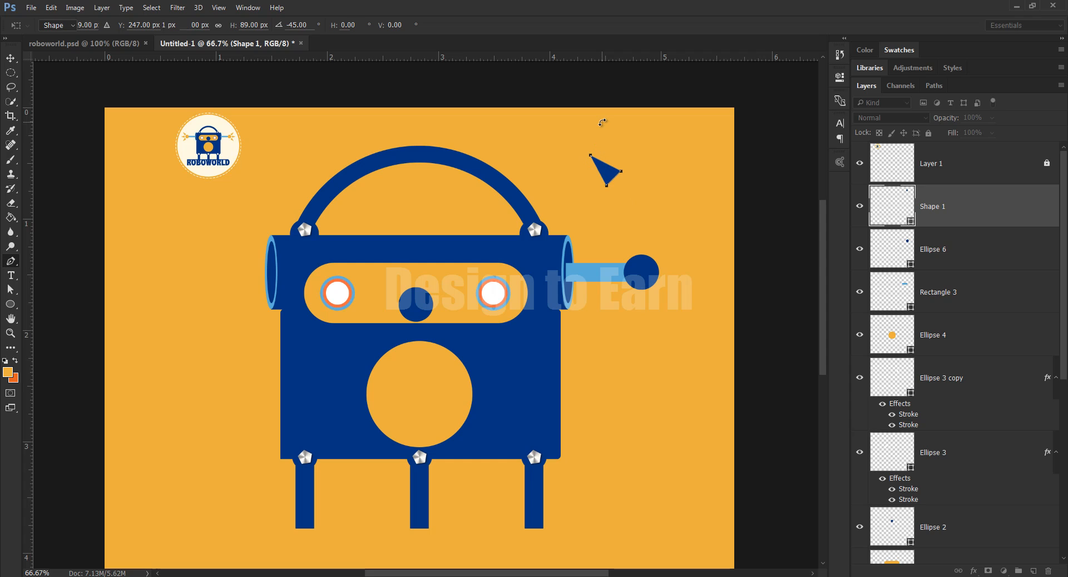
pyautogui.press('p')
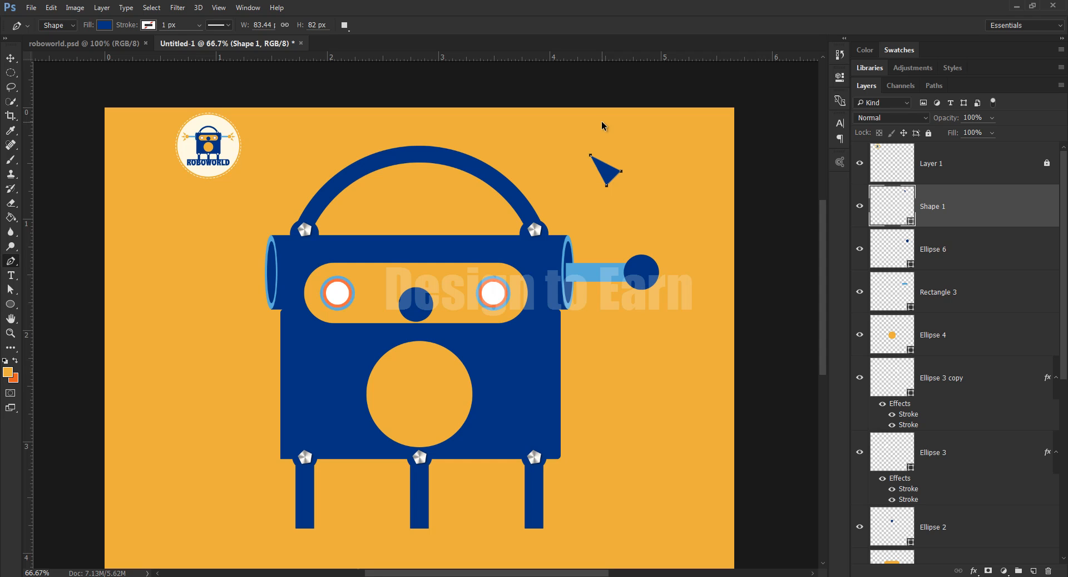
pyautogui.hotkey('ctrl', 'alt', 'shift', 't')
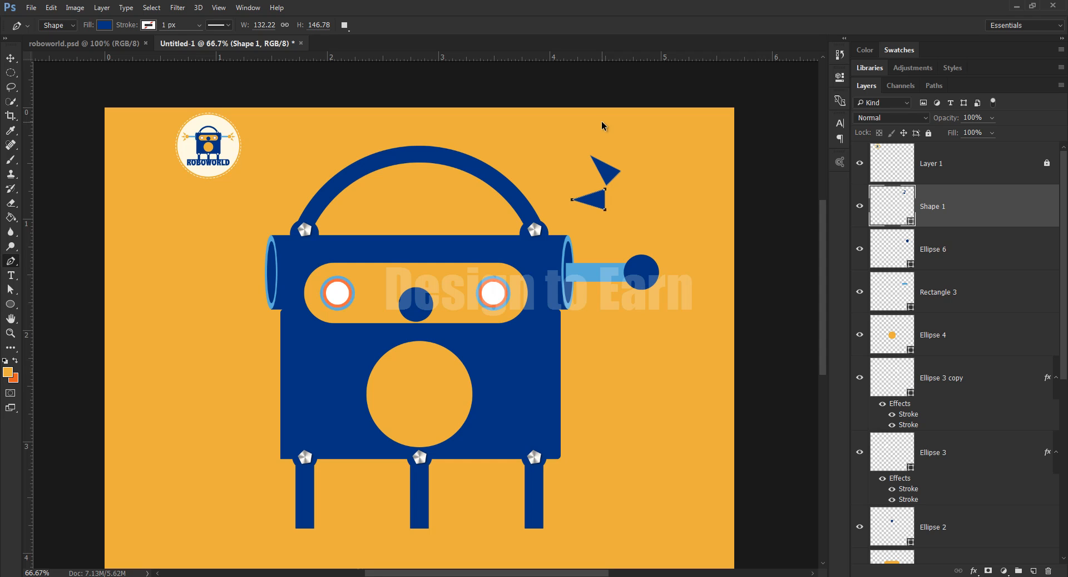
pyautogui.hotkey('ctrl', 'alt', 'shift', 't')
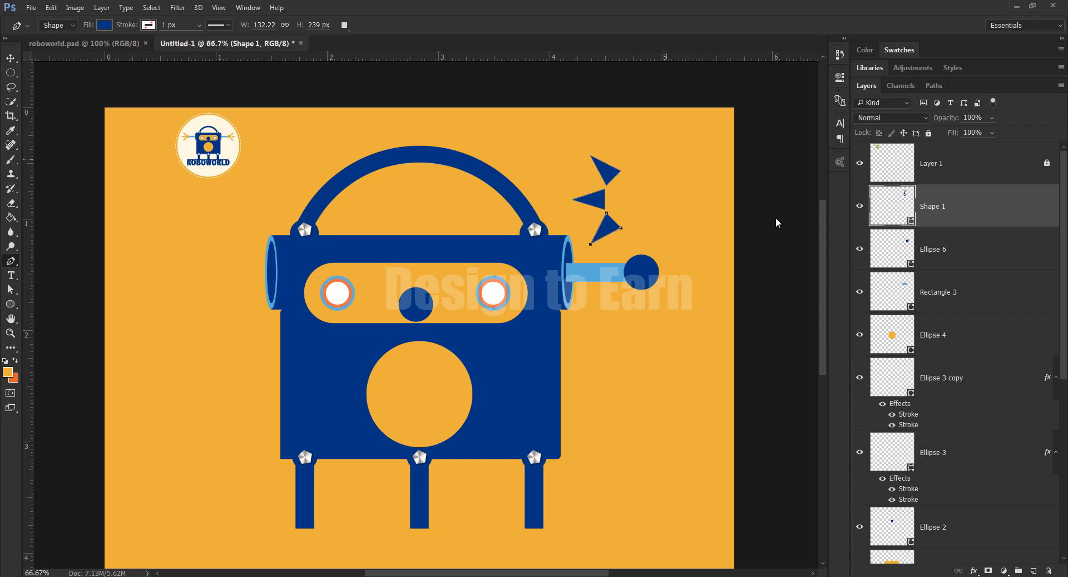
# Step: Select all three spikes in Shape 1, rotate them to point outward and place them around the outer side of the right hand circle
pyautogui.click(977, 250)
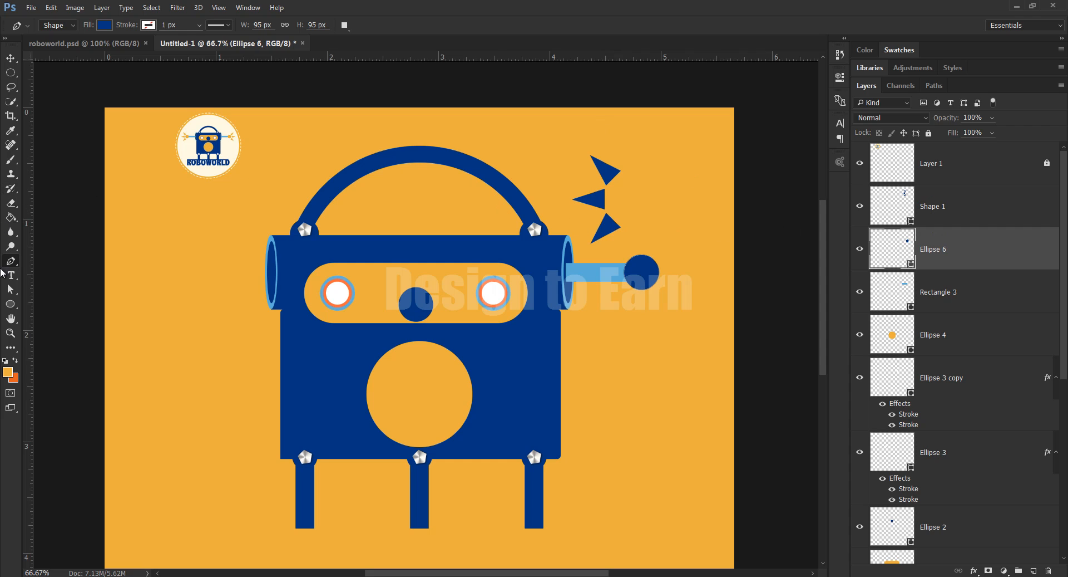
pyautogui.click(9, 290)
pyautogui.click(903, 202)
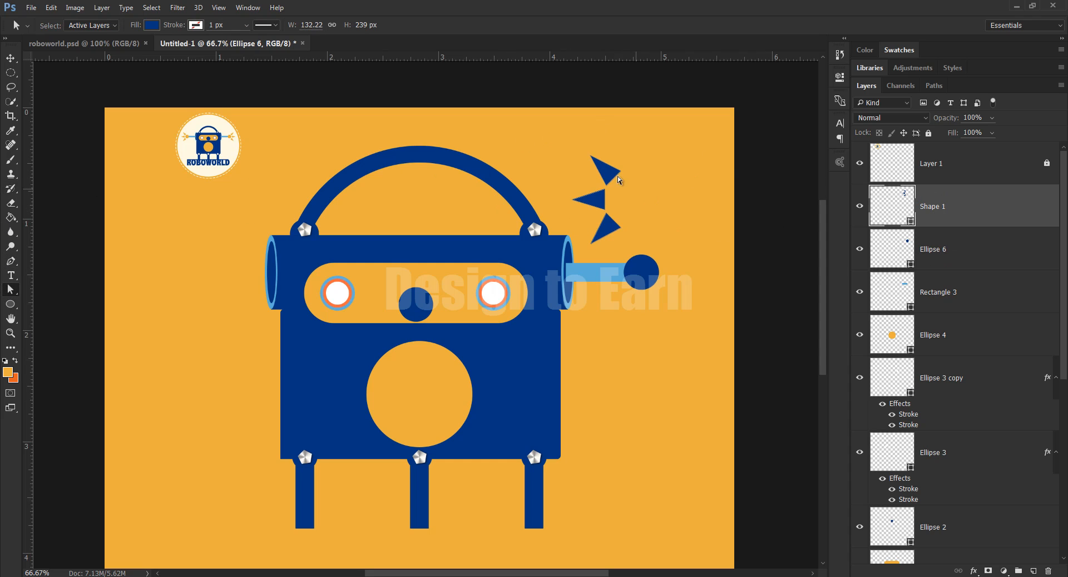
pyautogui.moveTo(528, 138); pyautogui.dragTo(642, 267)
pyautogui.hotkey('ctrl', 't')
pyautogui.moveTo(587, 125); pyautogui.dragTo(589, 270)
pyautogui.moveTo(604, 193); pyautogui.dragTo(684, 264)
pyautogui.press('Return')
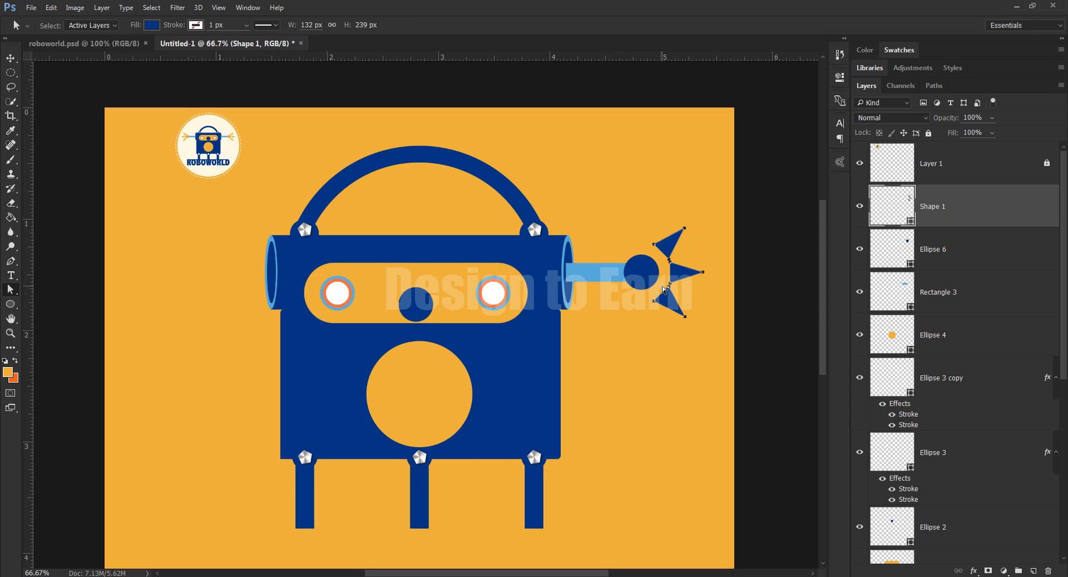
# Step: Nudge the spikes closer to the right hand circle and scale them proportionally to about 120 × 217 px
pyautogui.click(664, 286)
pyautogui.click(11, 58)
pyautogui.press('Left')
pyautogui.press('Left')
pyautogui.press('Left')
pyautogui.press('Left')
pyautogui.press('Left')
pyautogui.press('Left')
pyautogui.press('Left')
pyautogui.press('Left')
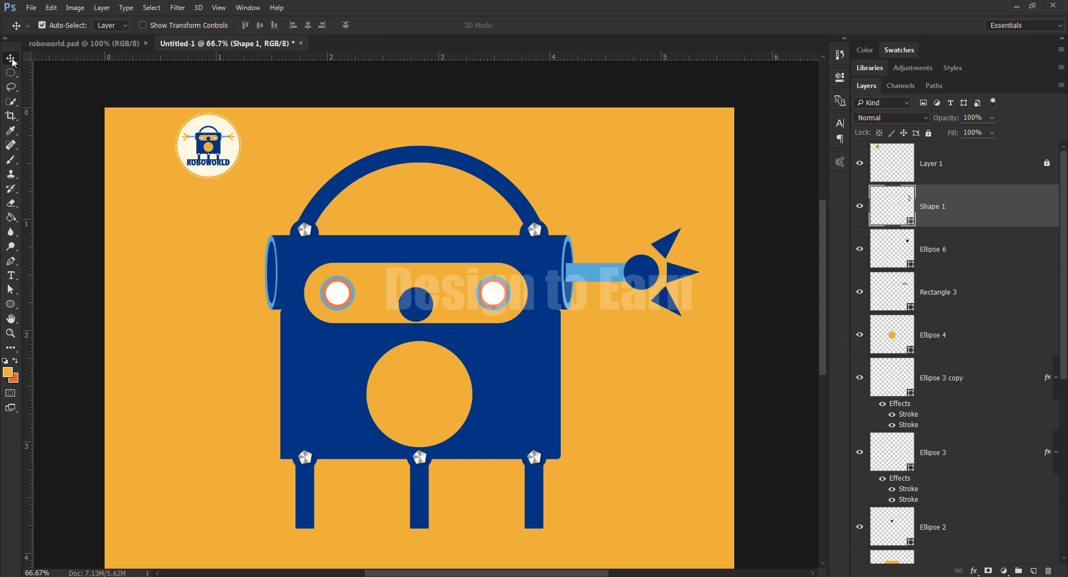
pyautogui.press('Left')
pyautogui.press('Left')
pyautogui.press('Left')
pyautogui.press('Left')
pyautogui.hotkey('ctrl', 't')
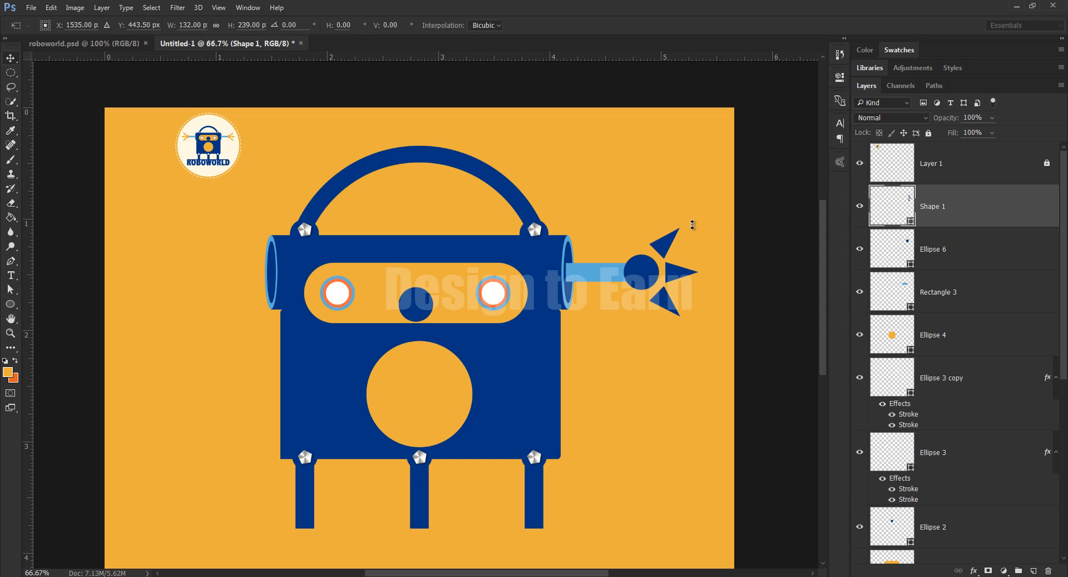
pyautogui.moveTo(699, 227); pyautogui.dragTo(697, 228)
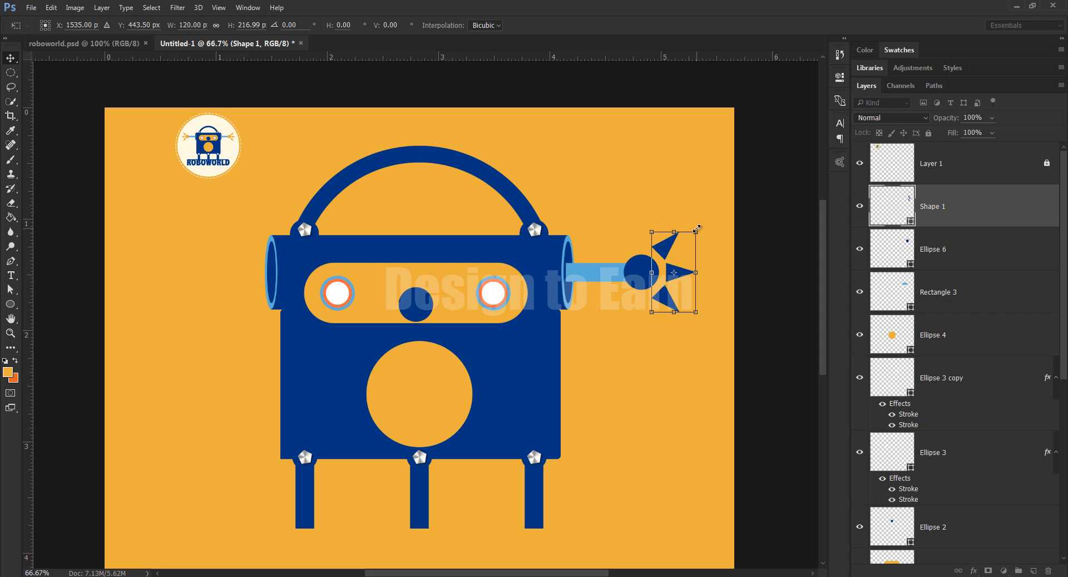
pyautogui.press('Return')
# Step: Group the Shape 1, Ellipse 6 and Rectangle 3 layers and name the group Hand
pyautogui.keyDown('shift'); pyautogui.click(945, 289); pyautogui.keyUp('shift')
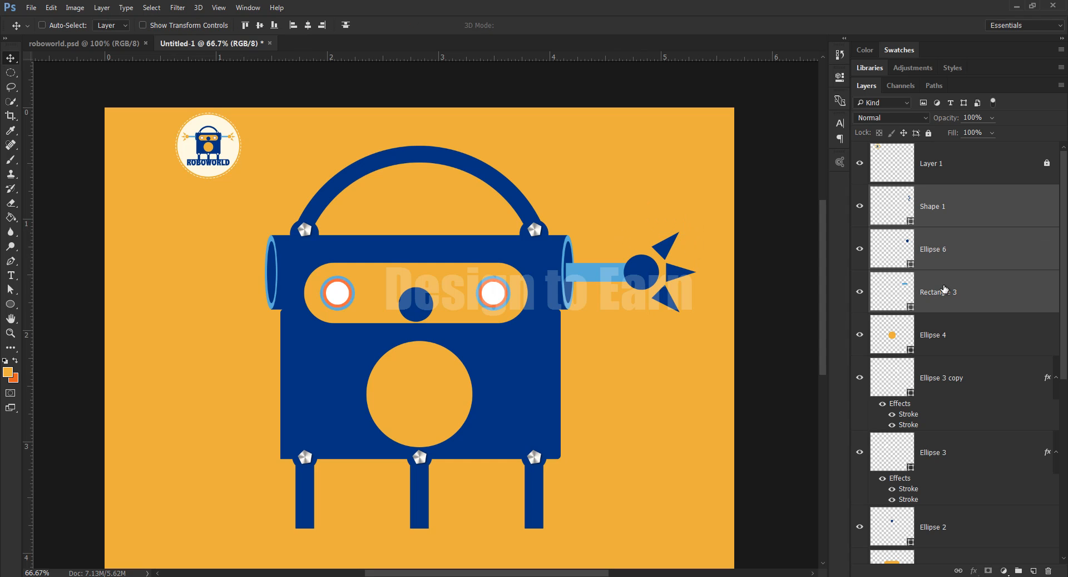
pyautogui.hotkey('ctrl', 'g')
pyautogui.doubleClick(902, 190)
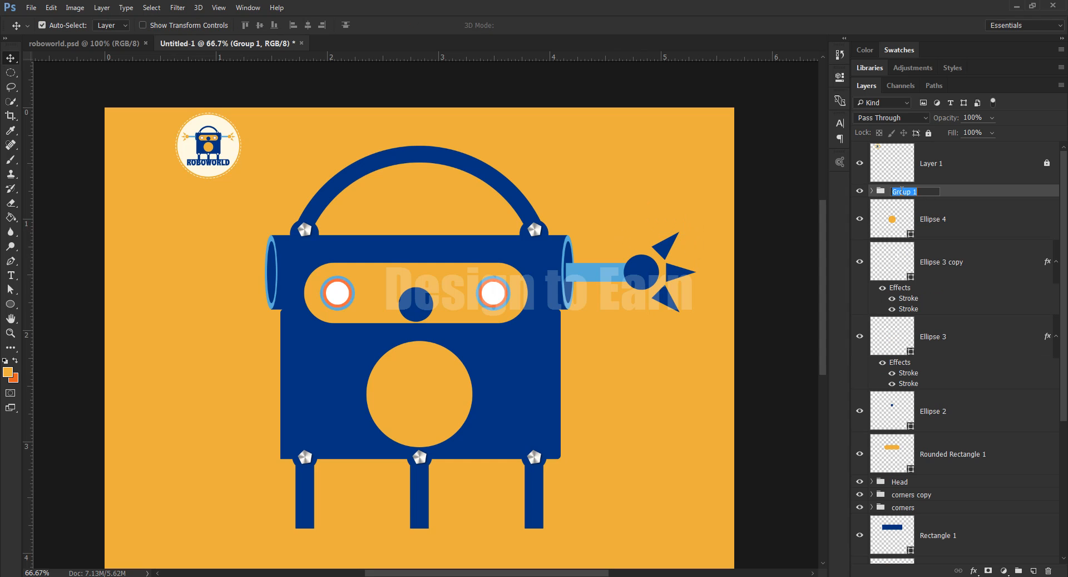
pyautogui.write('Hand')
pyautogui.press('Return')
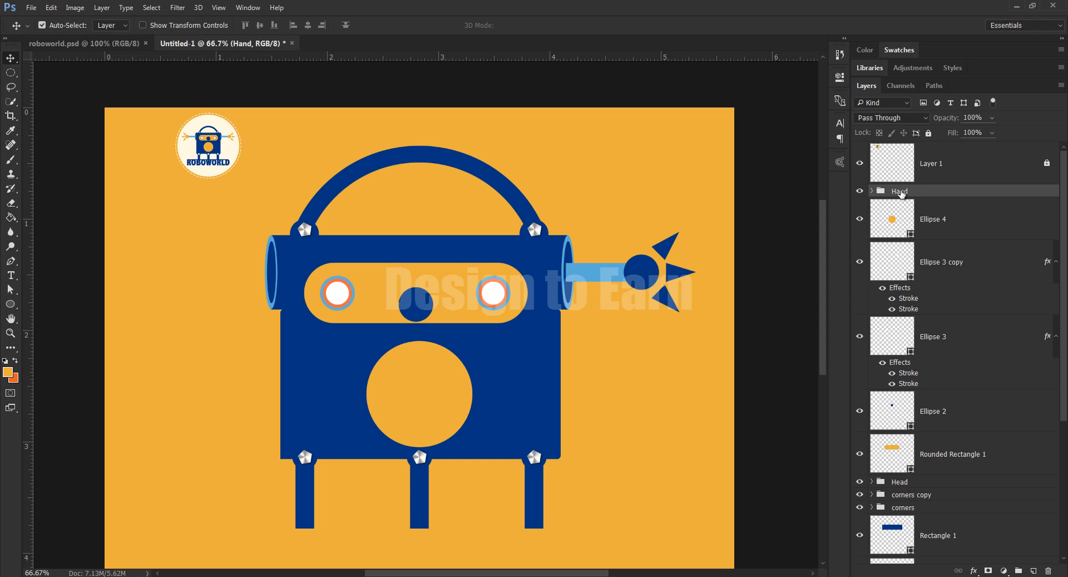
# Step: Duplicate the Hand group, flip the copy horizontally and place it against the robot's left ear
pyautogui.hotkey('ctrl', 'j')
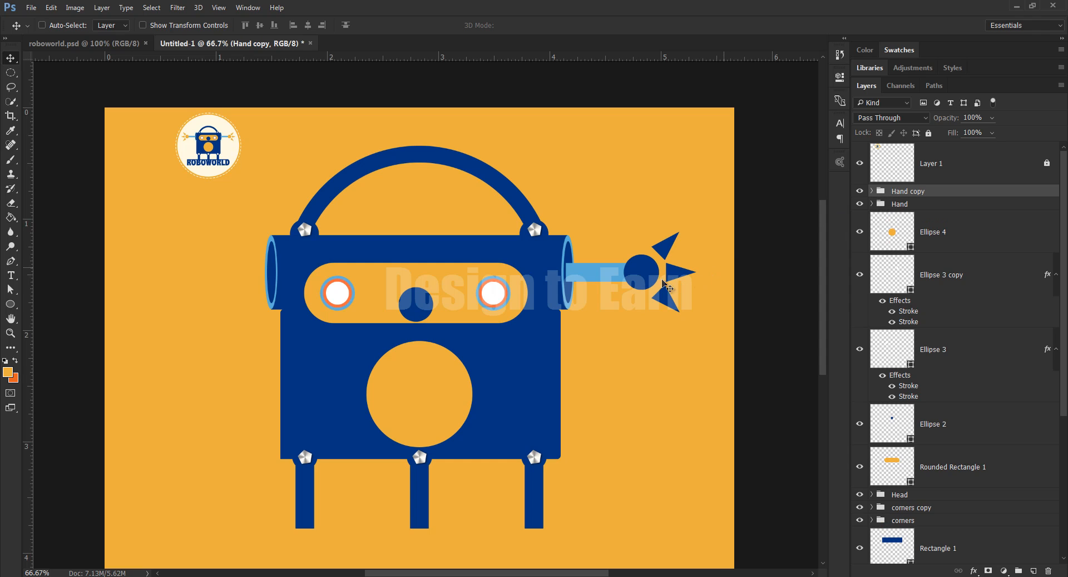
pyautogui.hotkey('ctrl', 't')
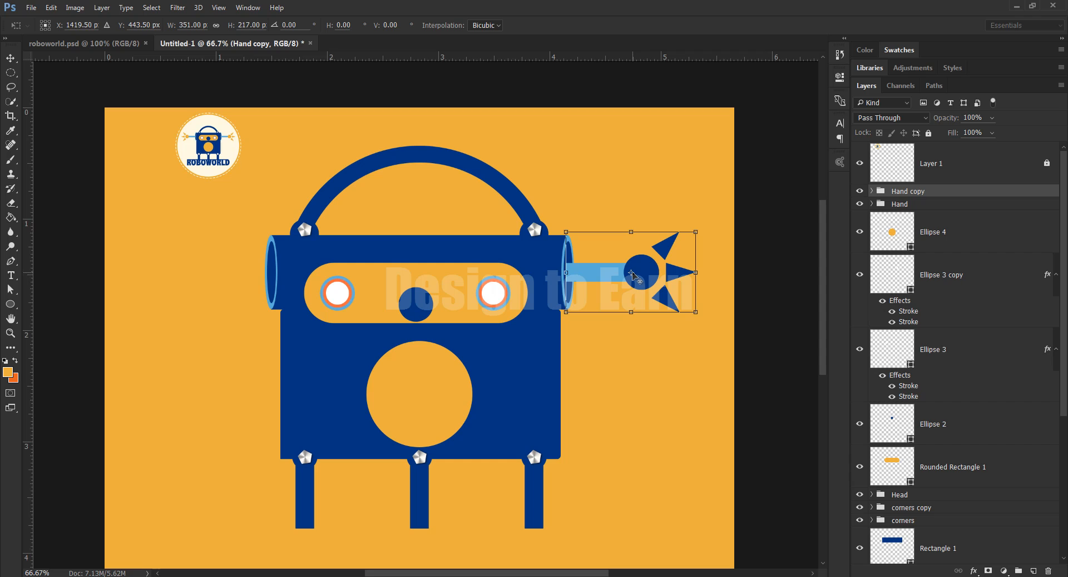
pyautogui.rightClick(657, 272)
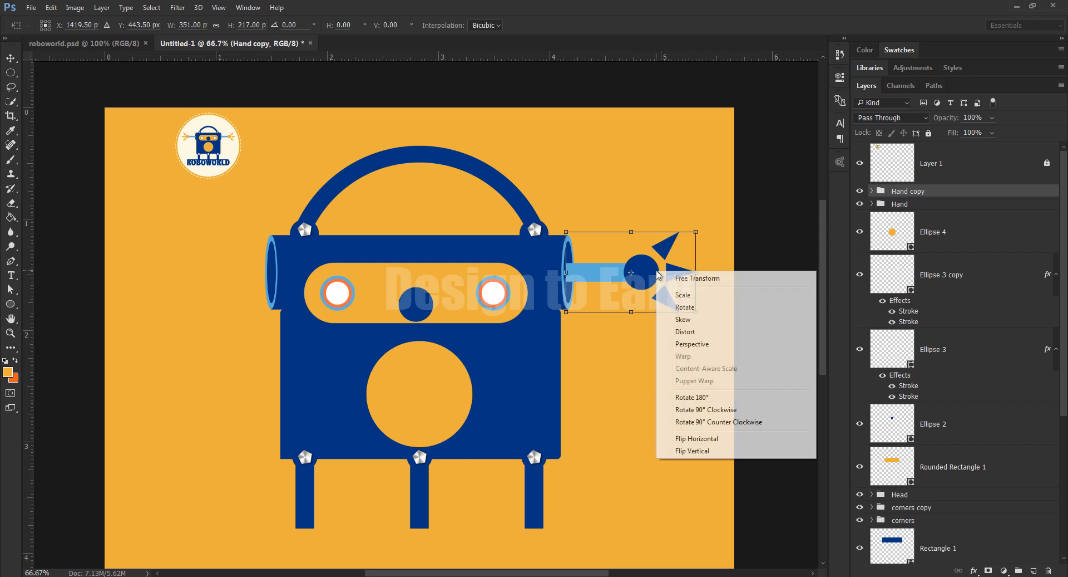
pyautogui.click(704, 443)
pyautogui.press('Return')
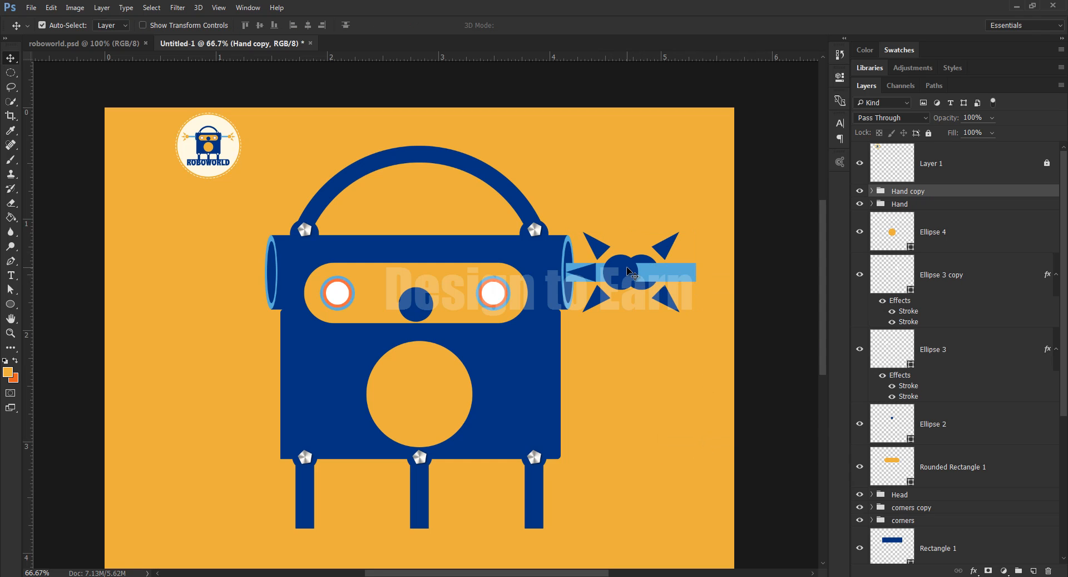
pyautogui.moveTo(631, 271); pyautogui.dragTo(209, 298)
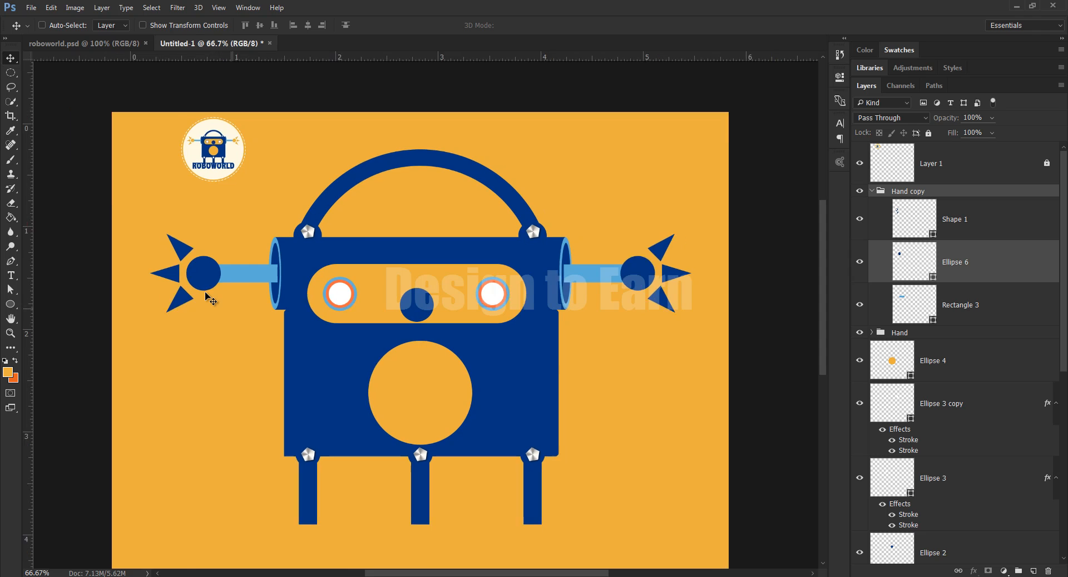
# Step: Draw a blue base rectangle about 992 × 71 px beneath the robot's legs and move its layer directly below Layer 1
pyautogui.hotkey('ctrl', '-')
pyautogui.scroll(-1, 425, 273)
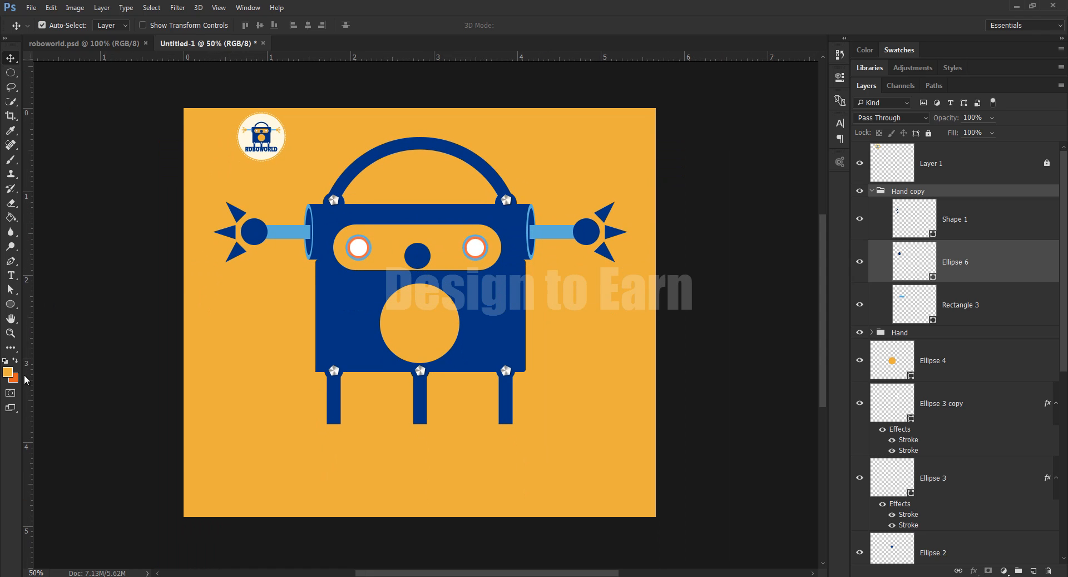
pyautogui.click(13, 304)
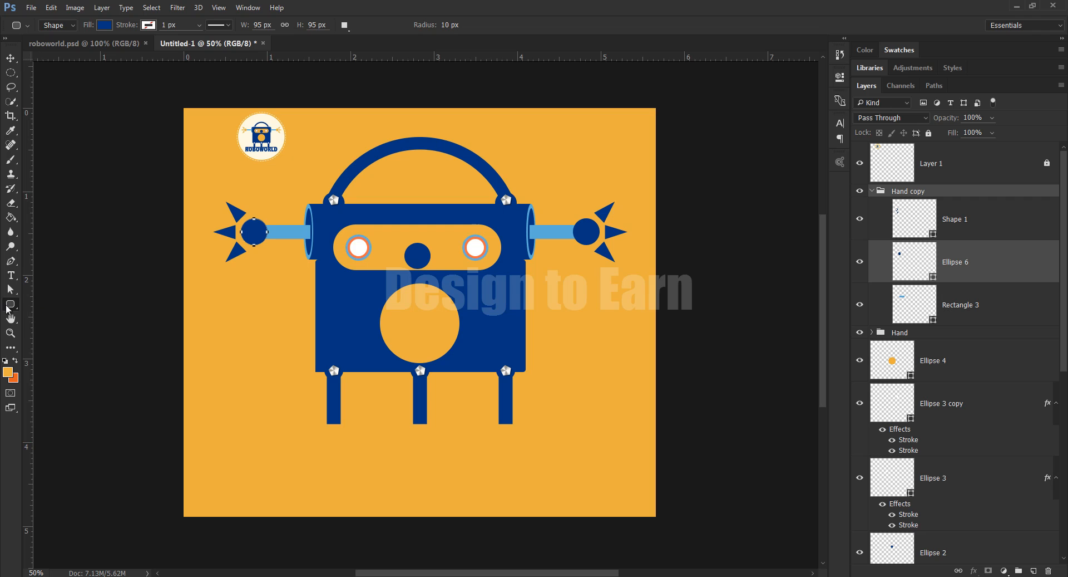
pyautogui.rightClick(8, 309)
pyautogui.click(55, 304)
pyautogui.moveTo(286, 430); pyautogui.dragTo(570, 443)
pyautogui.moveTo(919, 210); pyautogui.dragTo(913, 186)
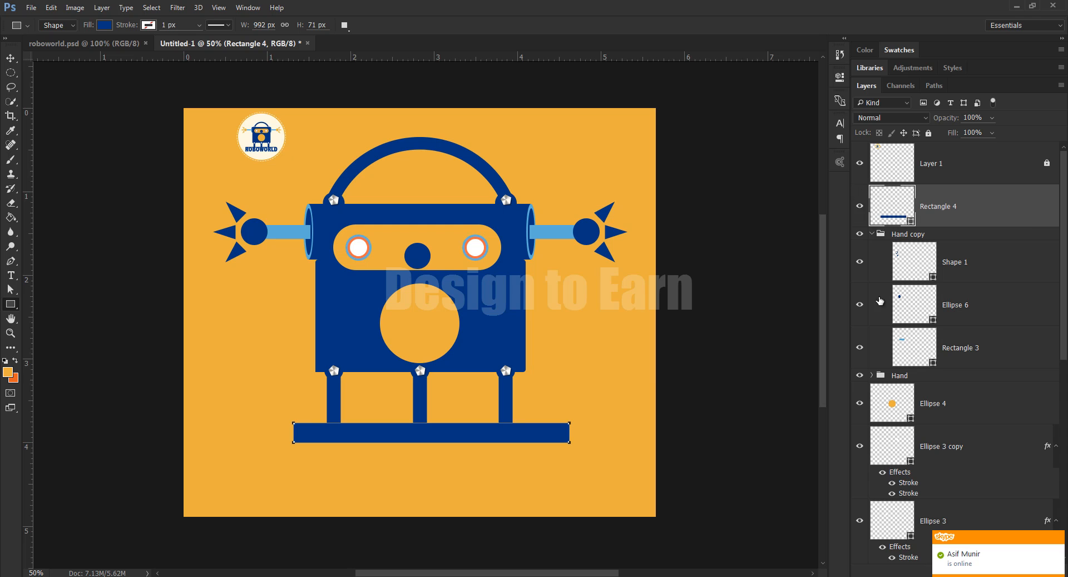
# Step: Recolour the circle and spikes in the Hand copy group with the background's orange
pyautogui.doubleClick(919, 309)
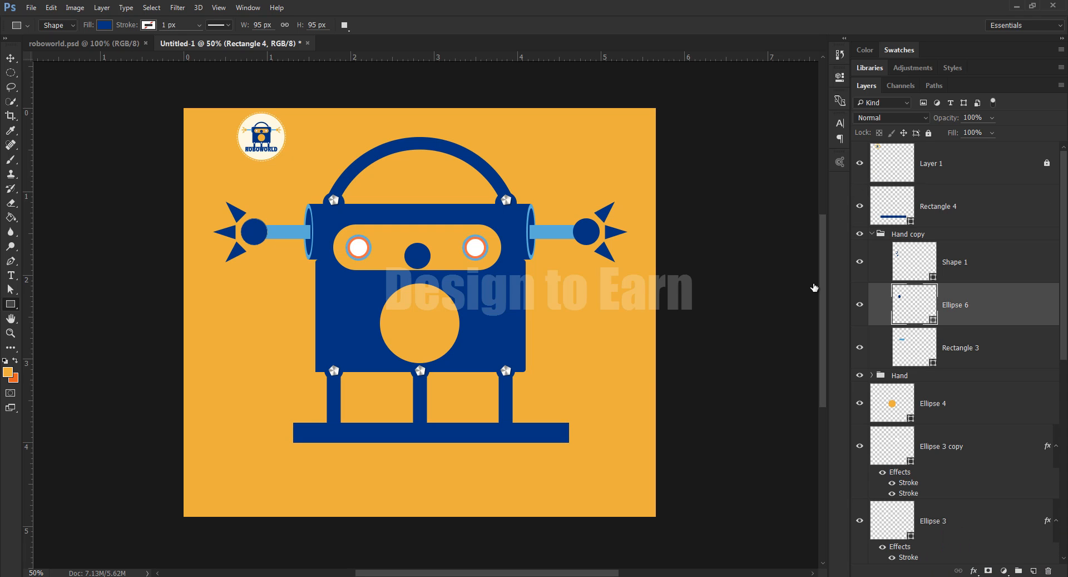
pyautogui.click(608, 191)
pyautogui.click(965, 324)
pyautogui.click(869, 251)
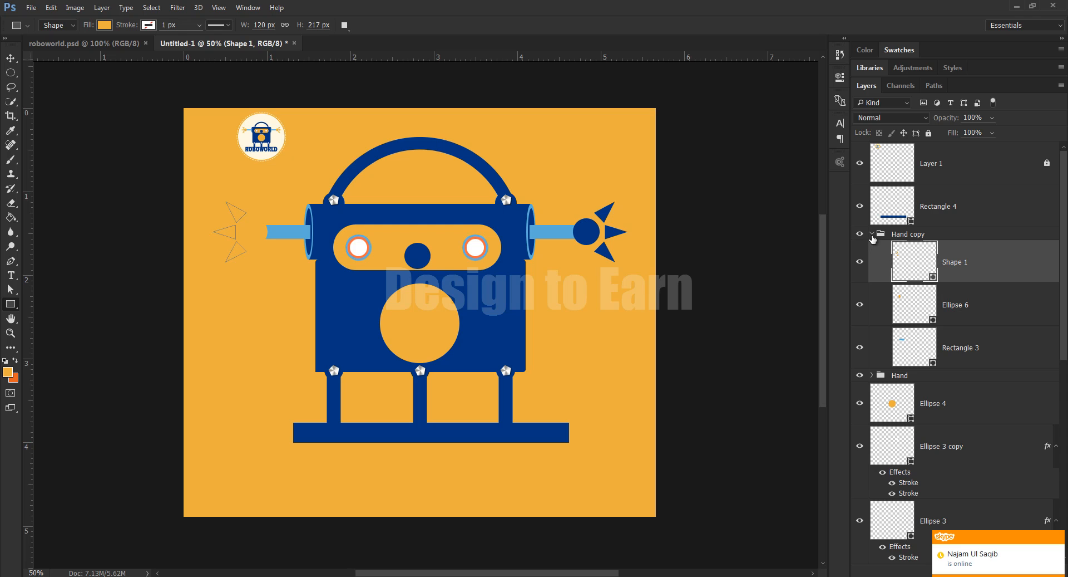
pyautogui.click(872, 234)
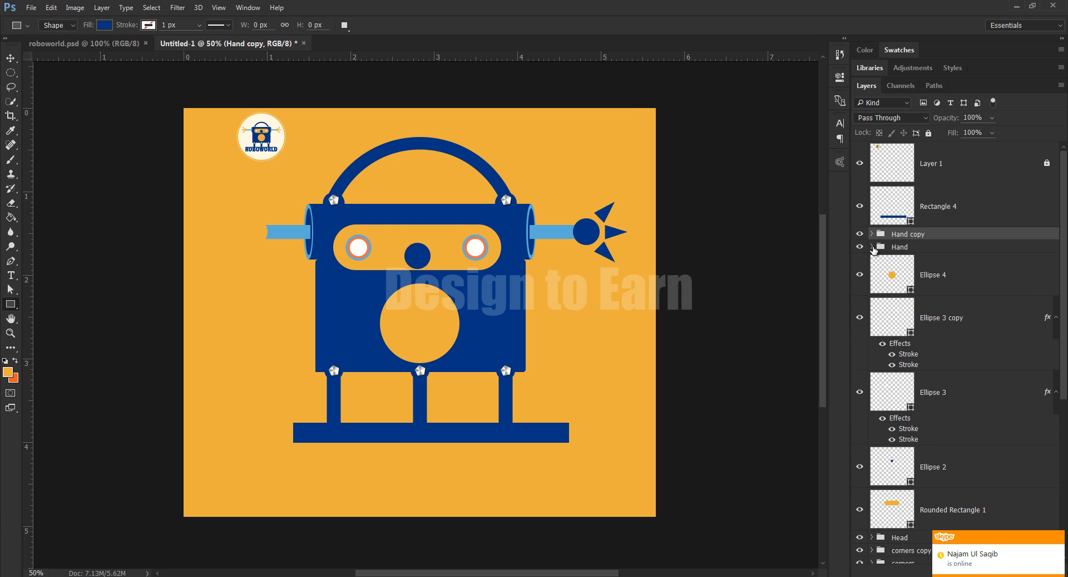
# Step: Recolour the spikes and the circle in the Hand group with the background's orange
pyautogui.click(873, 247)
pyautogui.doubleClick(923, 275)
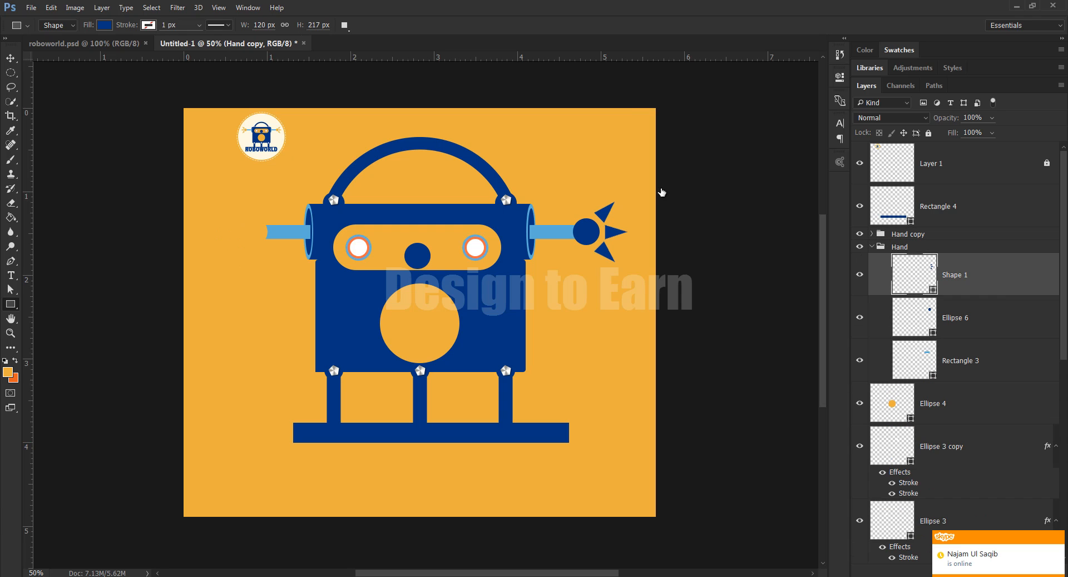
pyautogui.click(615, 162)
pyautogui.click(950, 329)
pyautogui.doubleClick(916, 324)
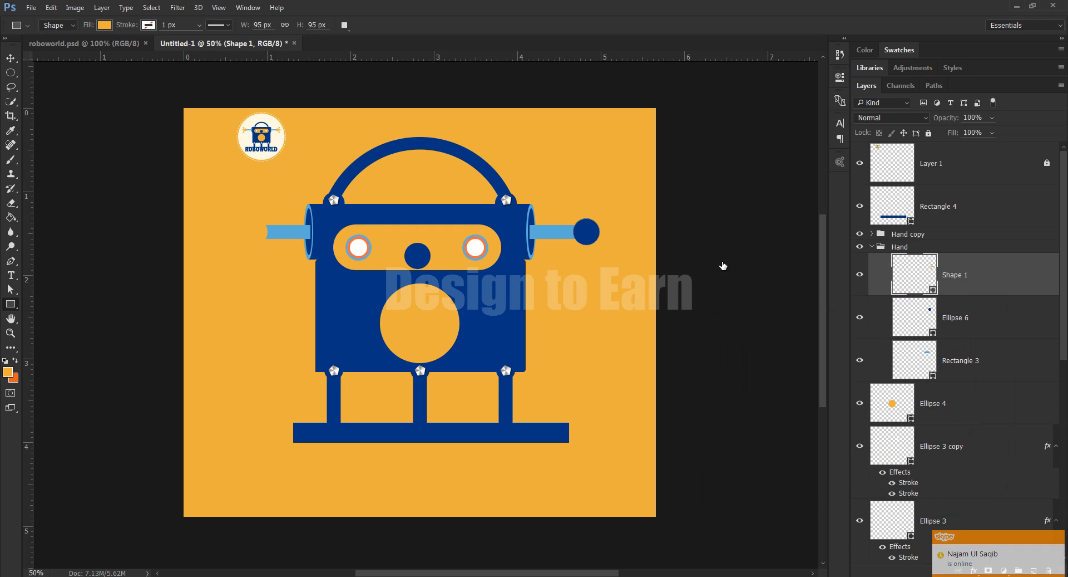
pyautogui.click(581, 180)
pyautogui.click(959, 325)
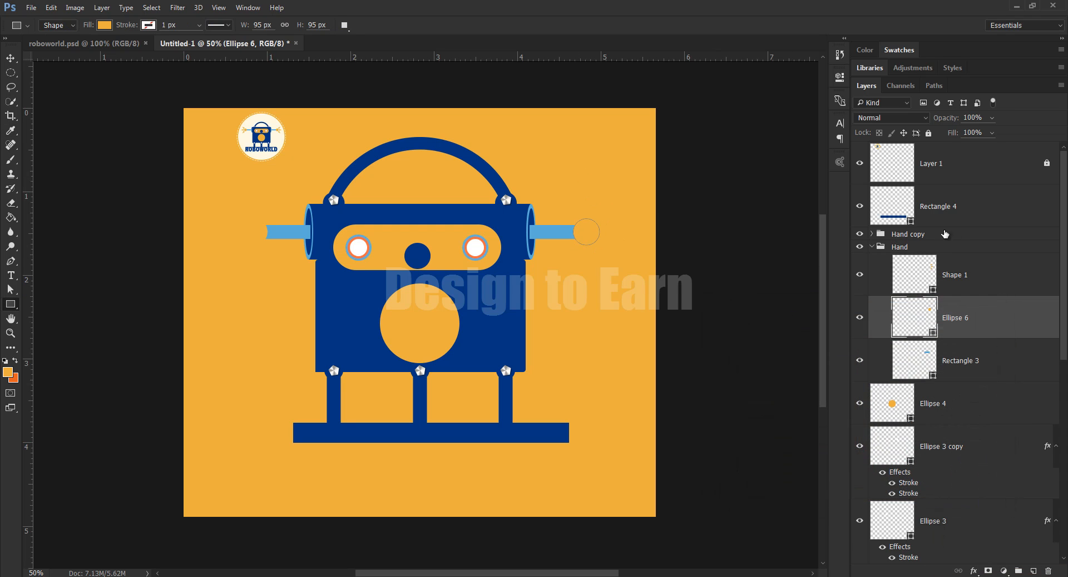
pyautogui.click(872, 247)
# Step: Add the 56 pt text ROBOWORLD across the base of the robot, above the Rectangle 4 layer
pyautogui.click(938, 215)
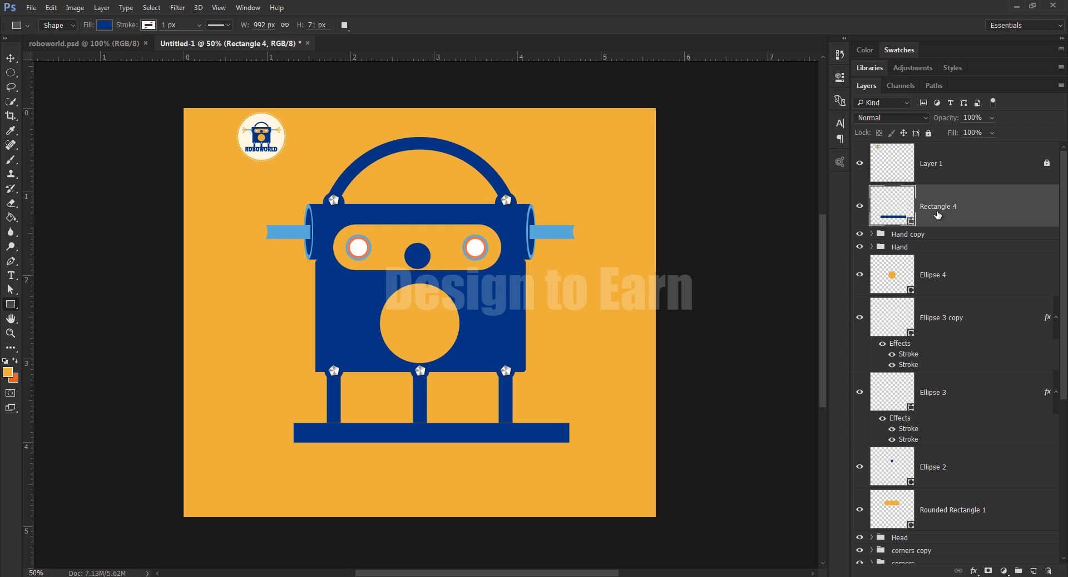
pyautogui.press('t')
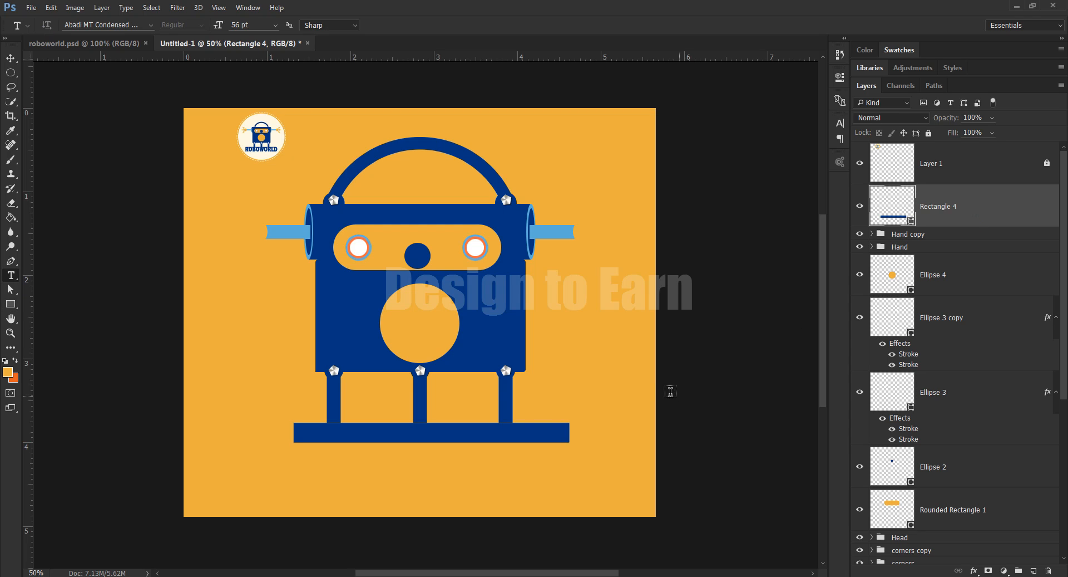
pyautogui.click(325, 477)
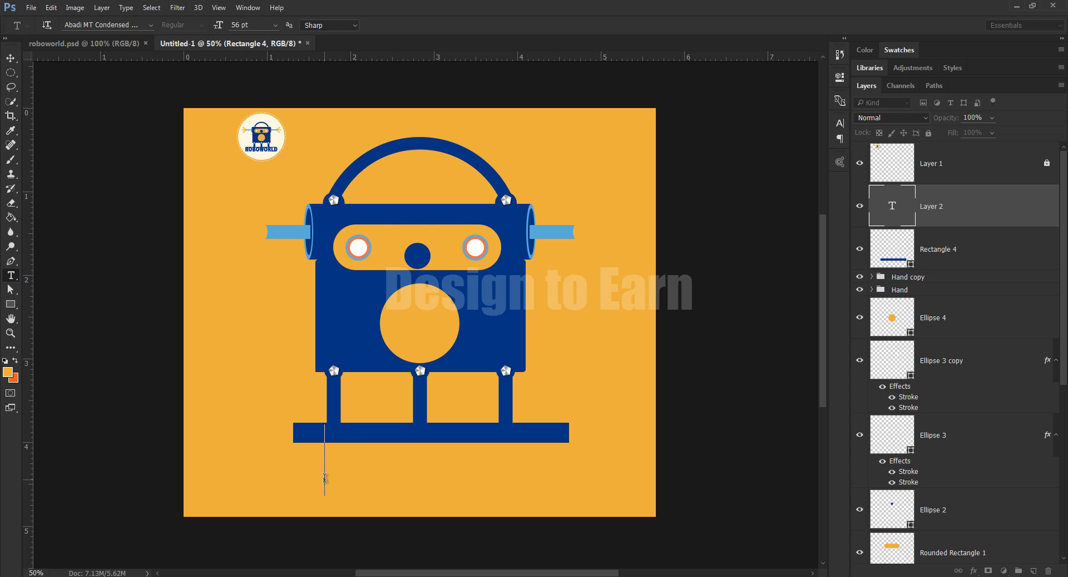
pyautogui.write('ROBO')
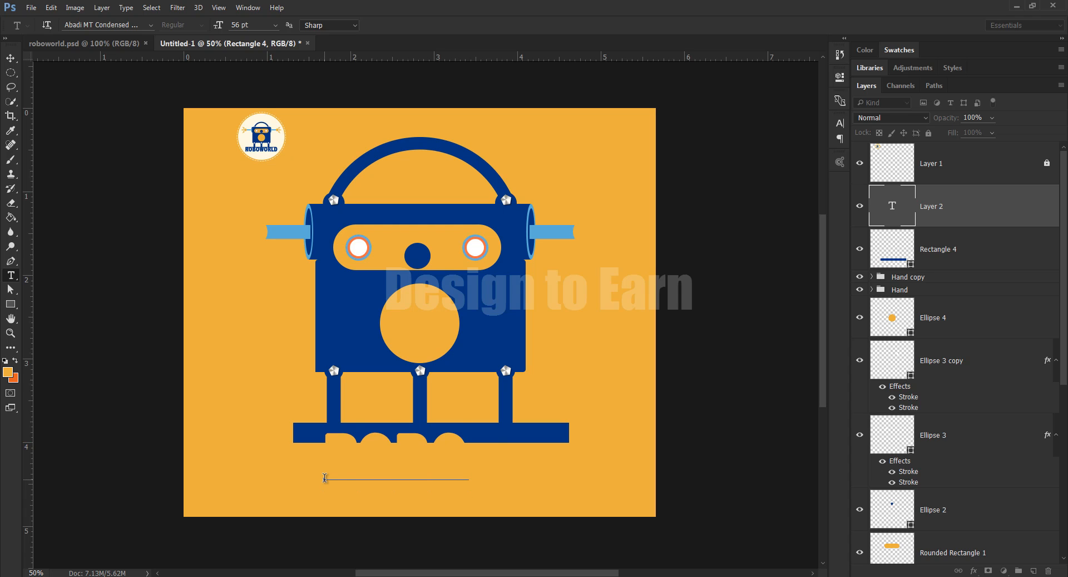
pyautogui.write('WORLD')
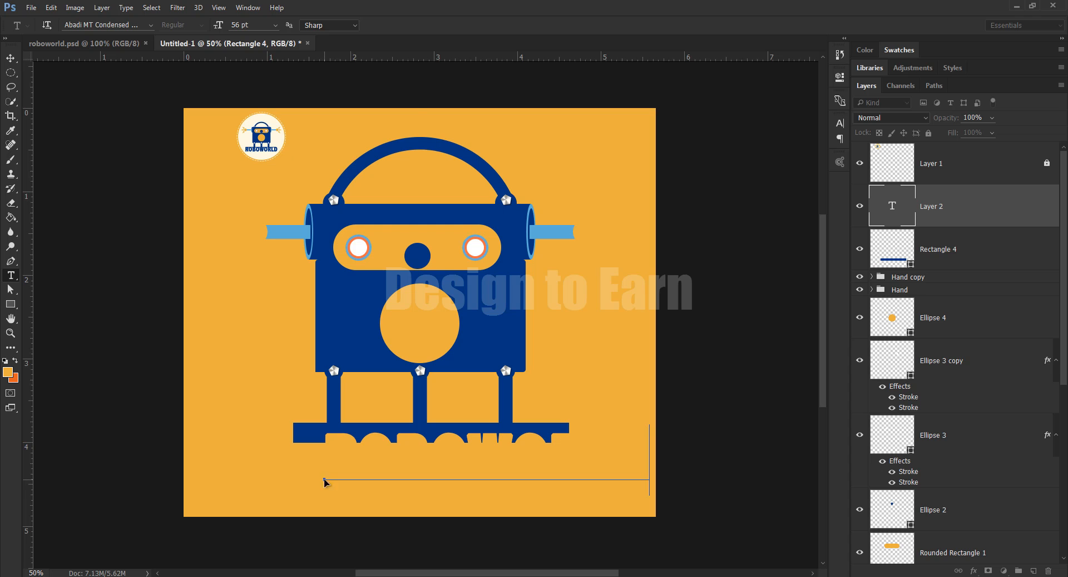
# Step: Colour the ROBOWORLD text with the robot's blue #003580 and centre it beneath the legs
pyautogui.hotkey('ctrl', 'a')
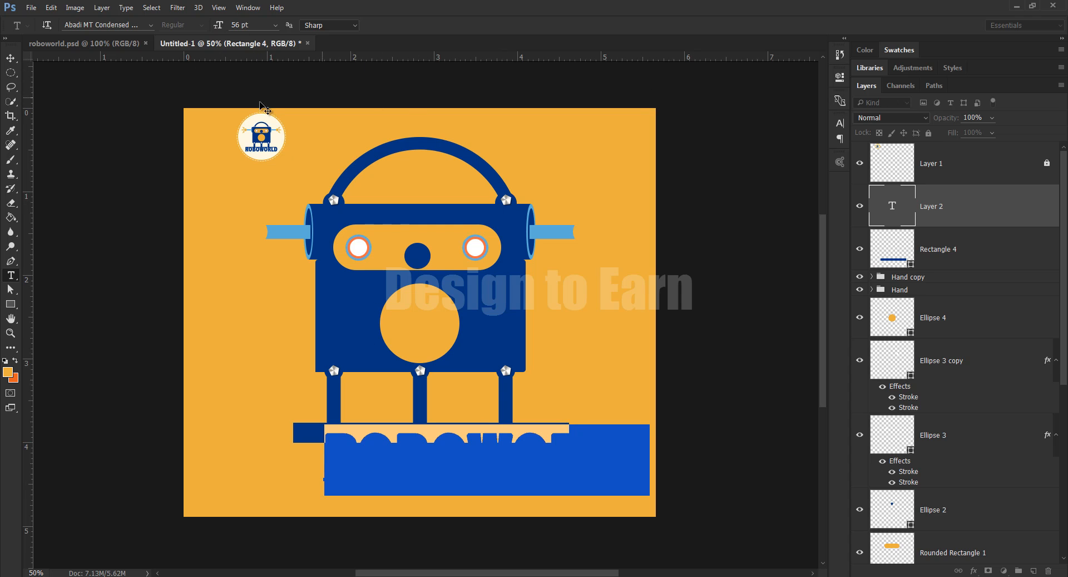
pyautogui.click(13, 376)
pyautogui.click(361, 299)
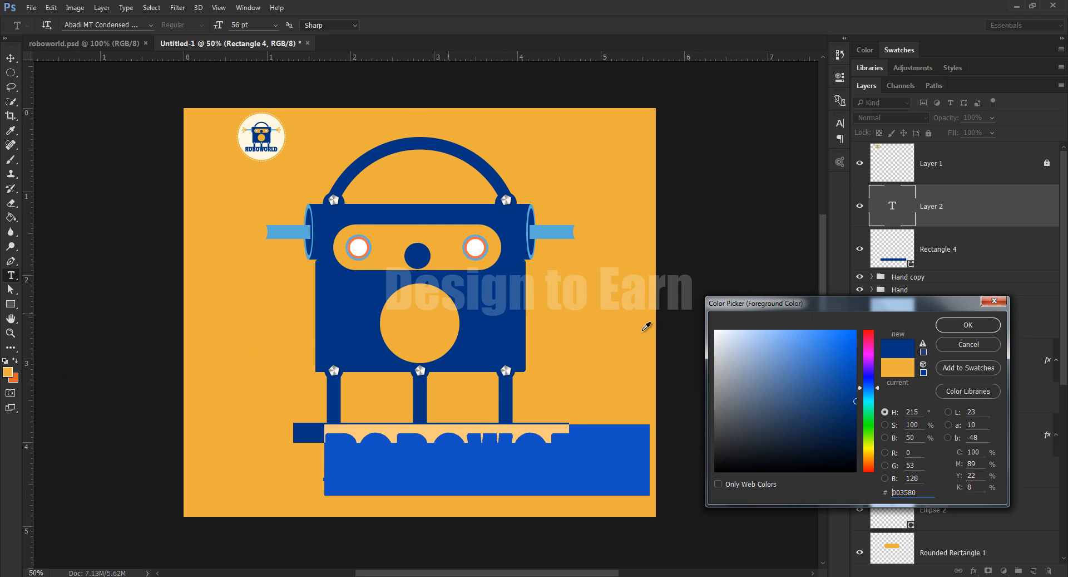
pyautogui.click(968, 325)
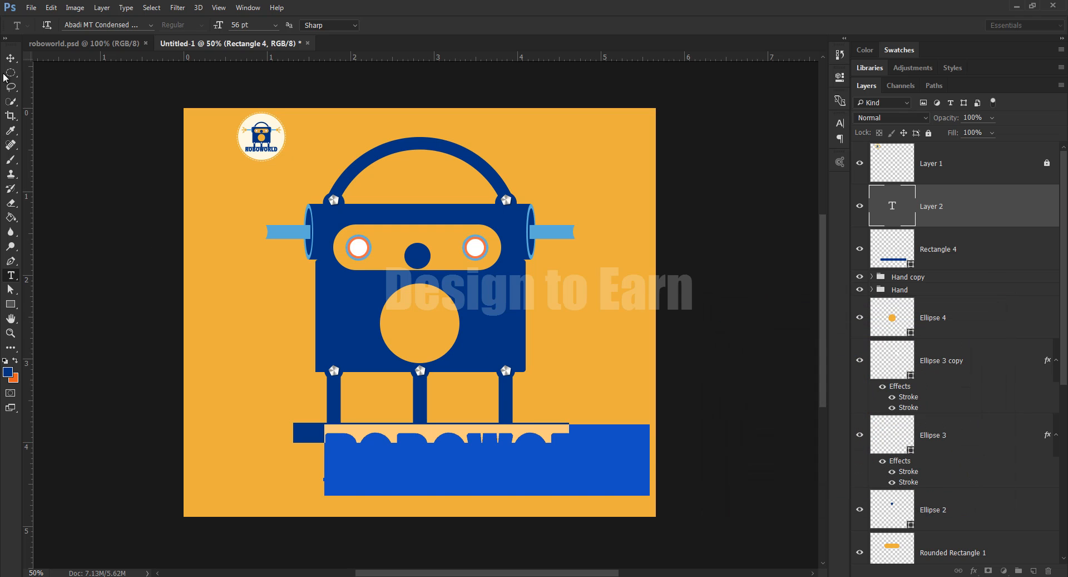
pyautogui.hotkey('ctrl', 'Return')
pyautogui.press('v')
pyautogui.moveTo(421, 464); pyautogui.dragTo(372, 451)
# Step: Reduce the Rectangle 4 base to a 21 px high strip along the top of the lettering
pyautogui.click(964, 250)
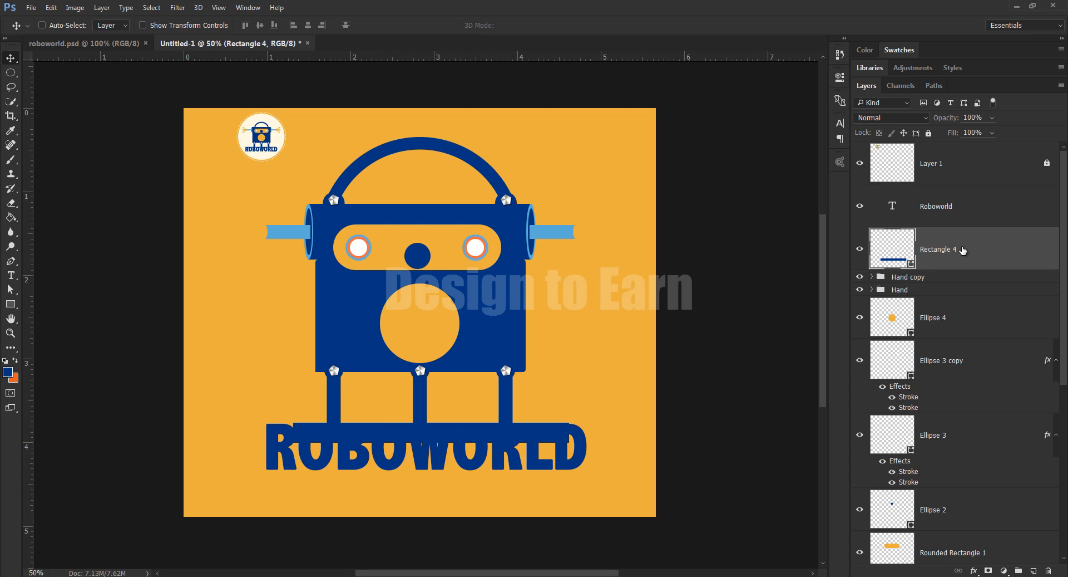
pyautogui.hotkey('ctrl', 't')
pyautogui.hotkey('ctrl', '+')
pyautogui.hotkey('ctrl', '+')
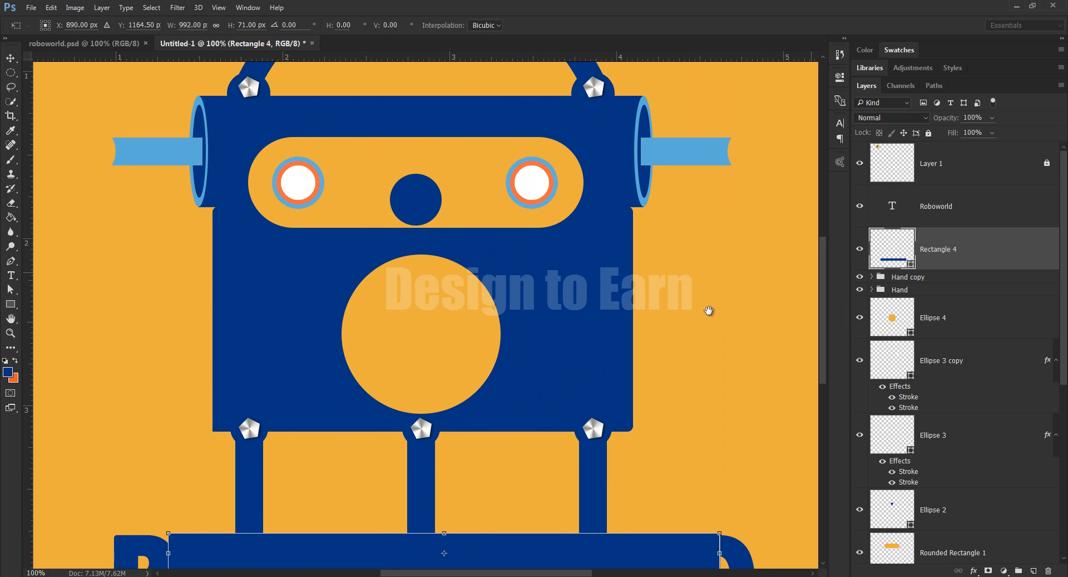
pyautogui.moveTo(536, 361); pyautogui.dragTo(549, 174)
pyautogui.moveTo(476, 375); pyautogui.dragTo(477, 346)
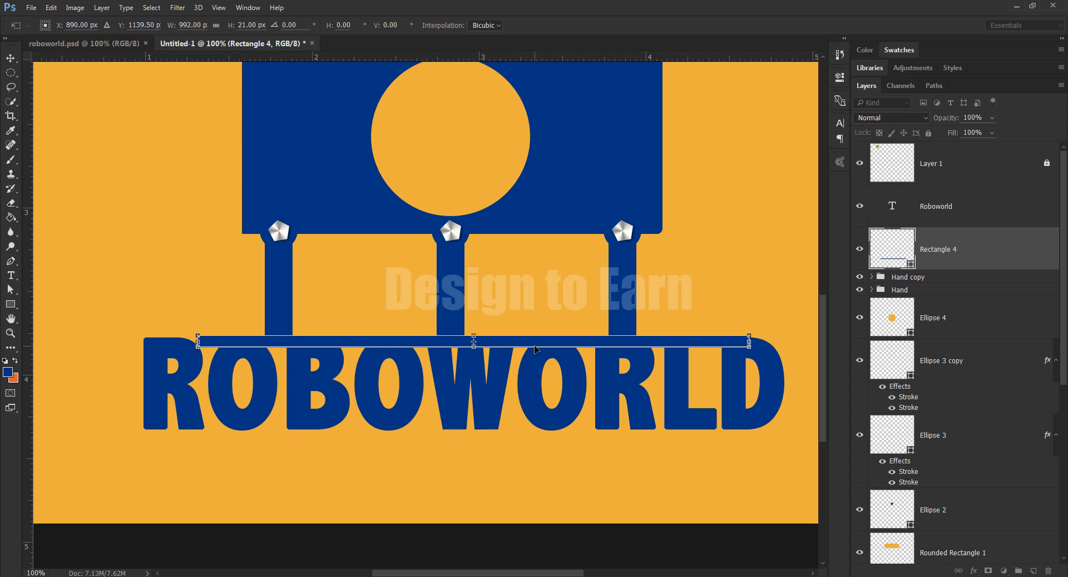
pyautogui.press('Return')
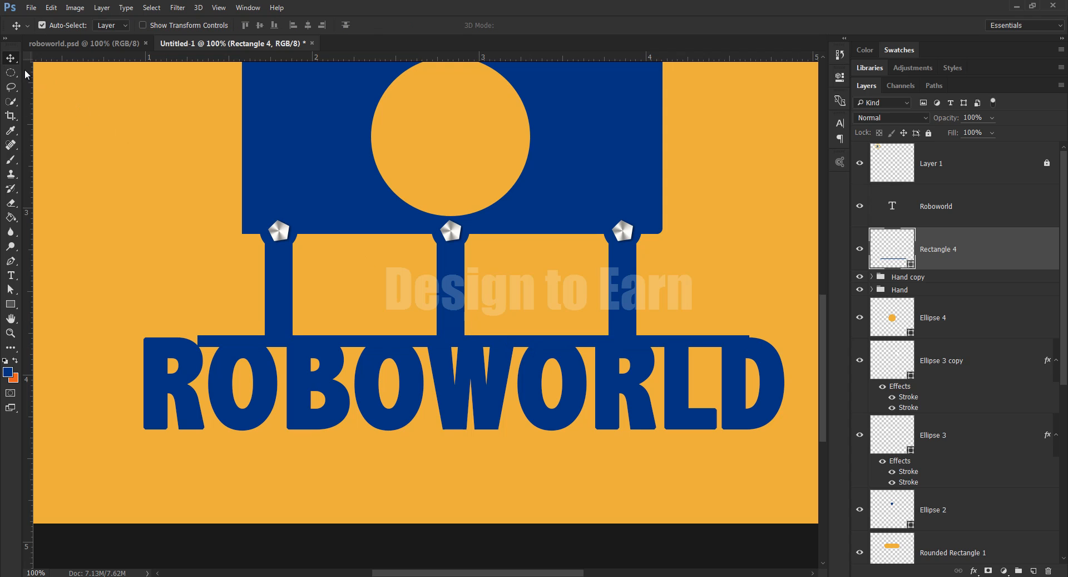
# Step: Nudge the Rectangle 4 strip down 4 px and extend its left end over the R, about 1064 px wide
pyautogui.press('Down')
pyautogui.press('Down')
pyautogui.press('Down')
pyautogui.press('Down')
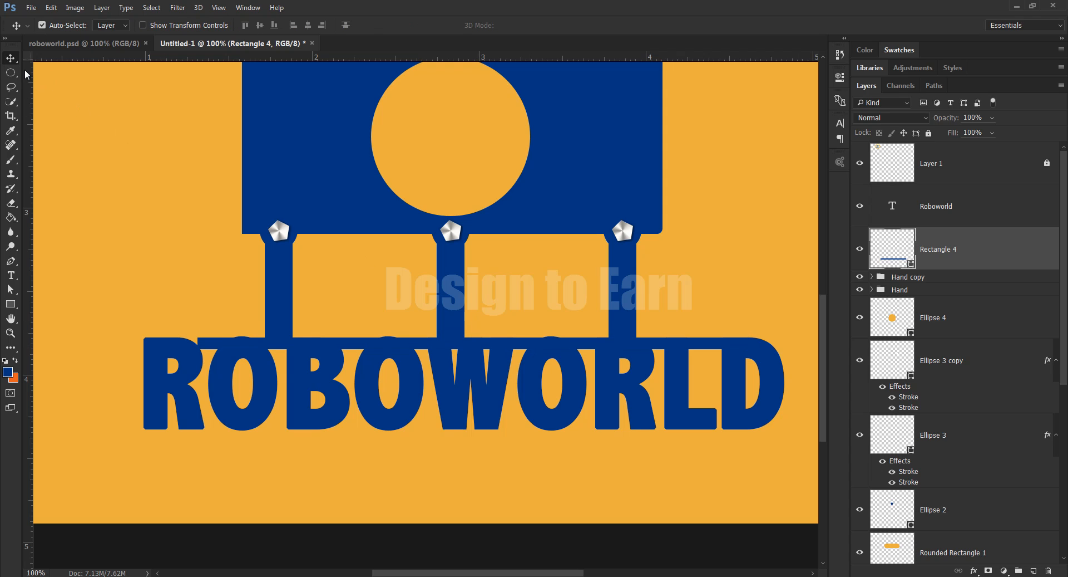
pyautogui.hotkey('ctrl', 't')
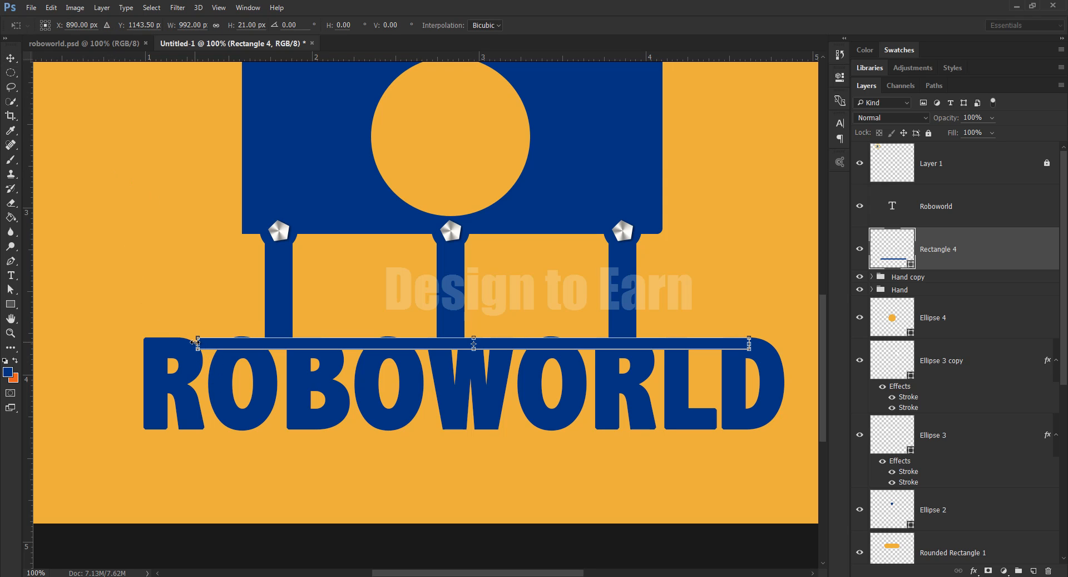
pyautogui.moveTo(192, 342); pyautogui.dragTo(154, 349)
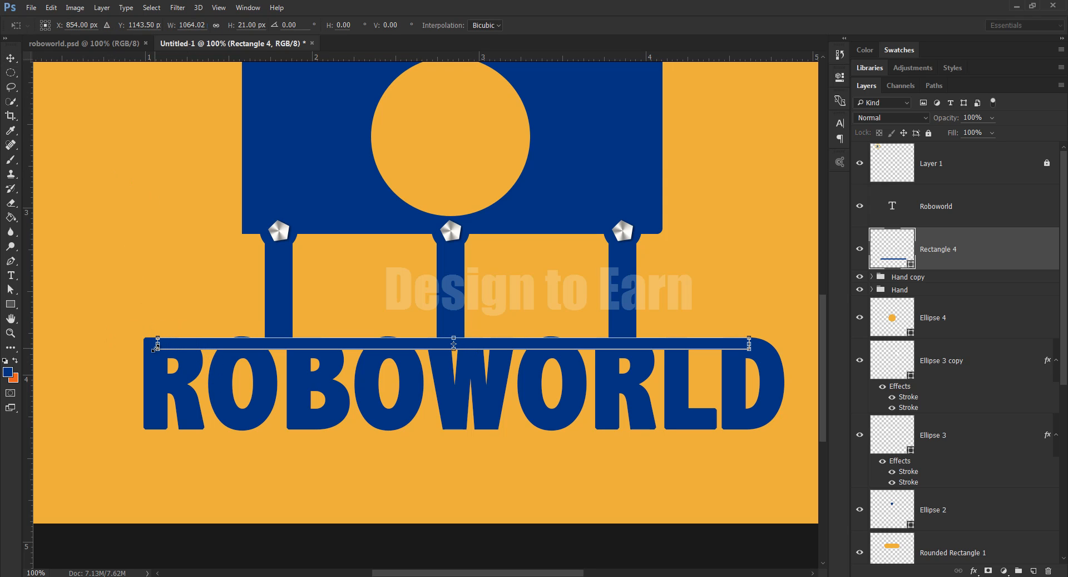
pyautogui.press('Return')
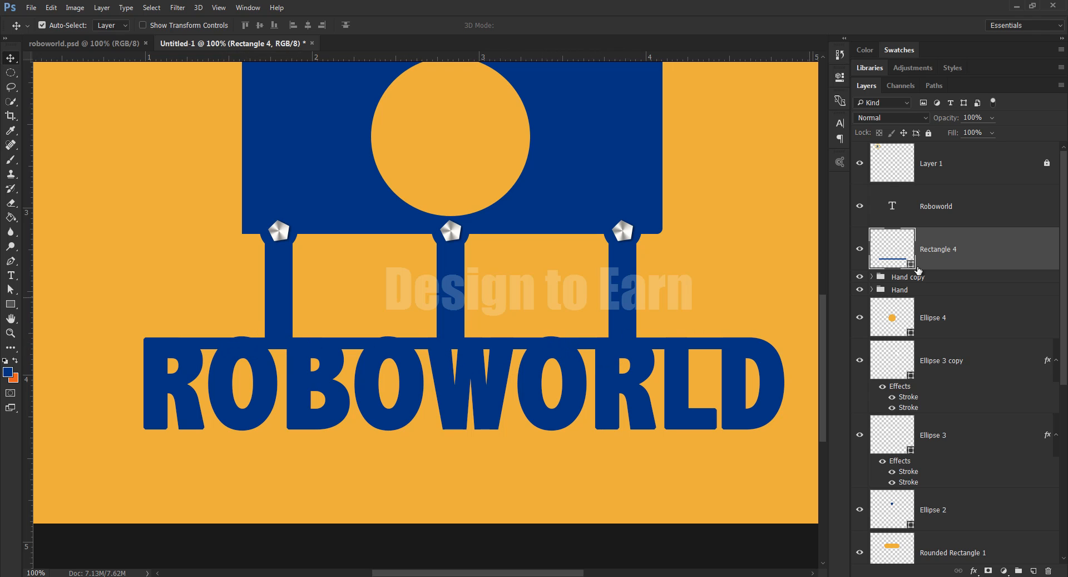
# Step: Add a layer mask to the Roboworld text and paint out the tops of its three O's with a 150 px black brush
pyautogui.hotkey('alt', ']')
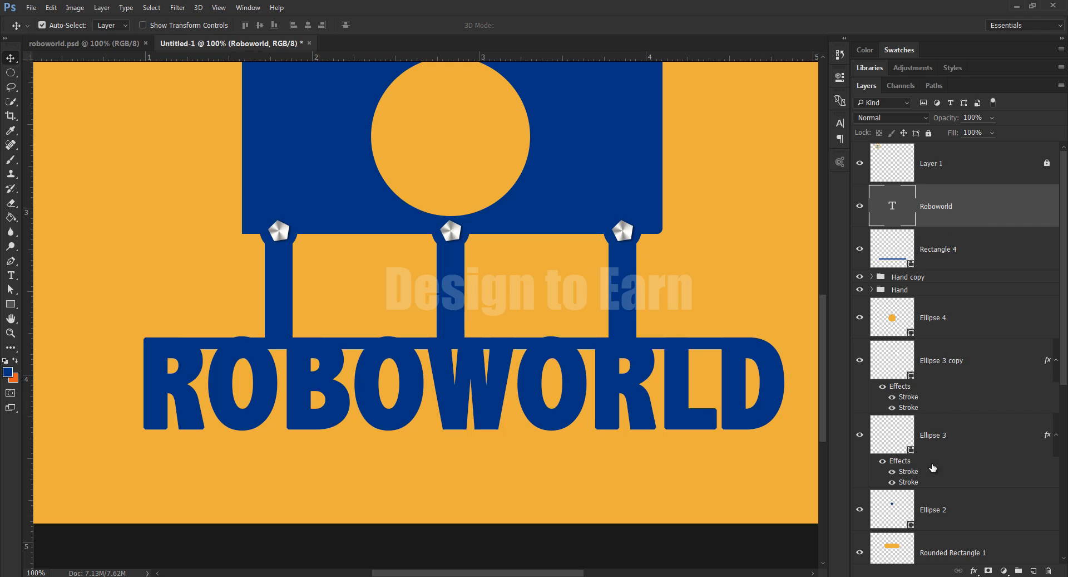
pyautogui.click(988, 570)
pyautogui.press('b')
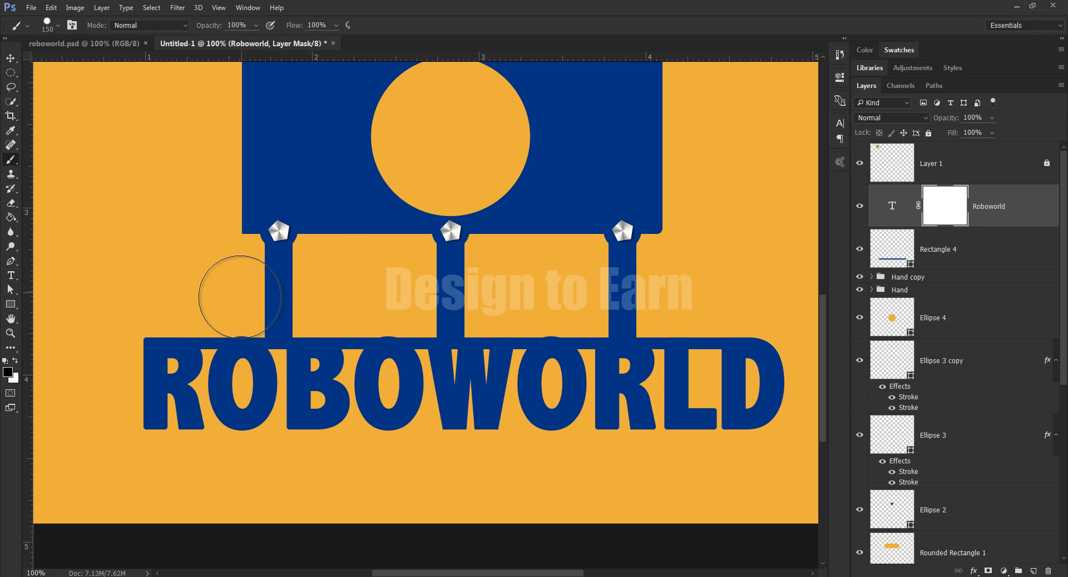
pyautogui.click(240, 296)
pyautogui.click(388, 305)
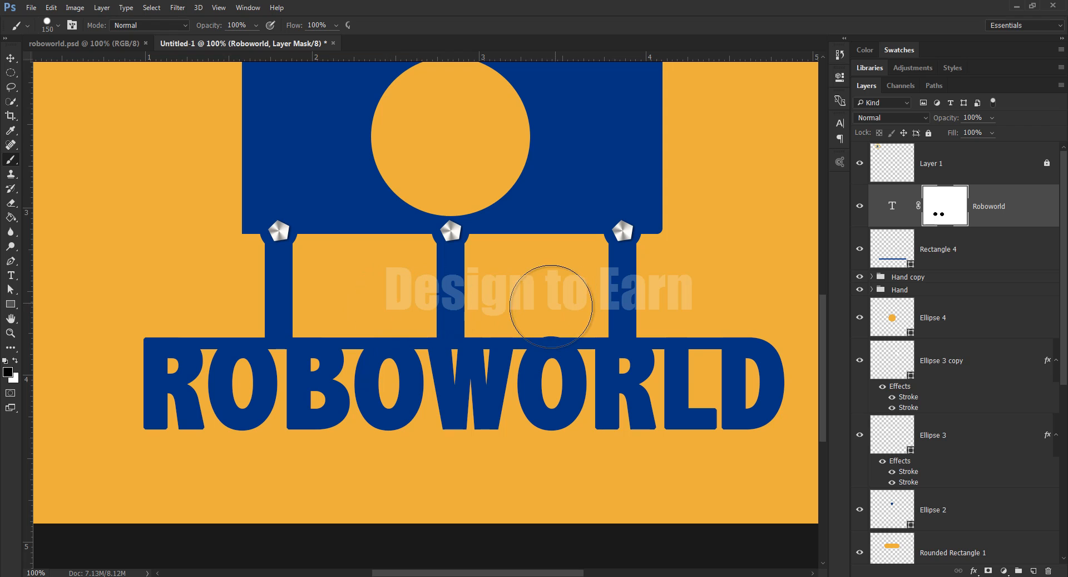
pyautogui.click(552, 307)
pyautogui.click(11, 59)
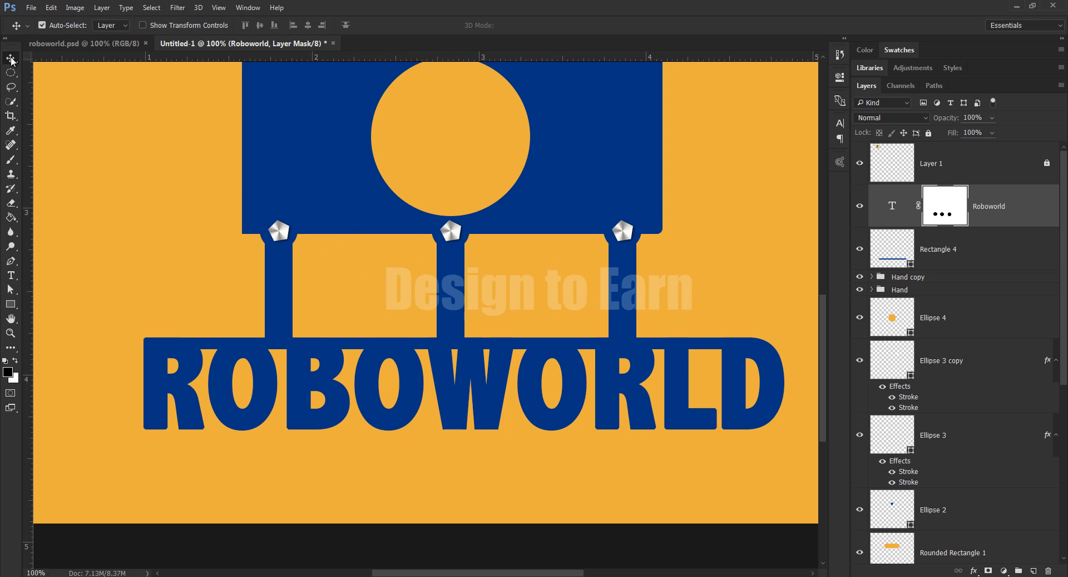
# Step: Group all robot and text layers from Roboworld down to the body rectangle above the Background
pyautogui.hotkey('ctrl', '0')
pyautogui.scroll(-5, 964, 248)
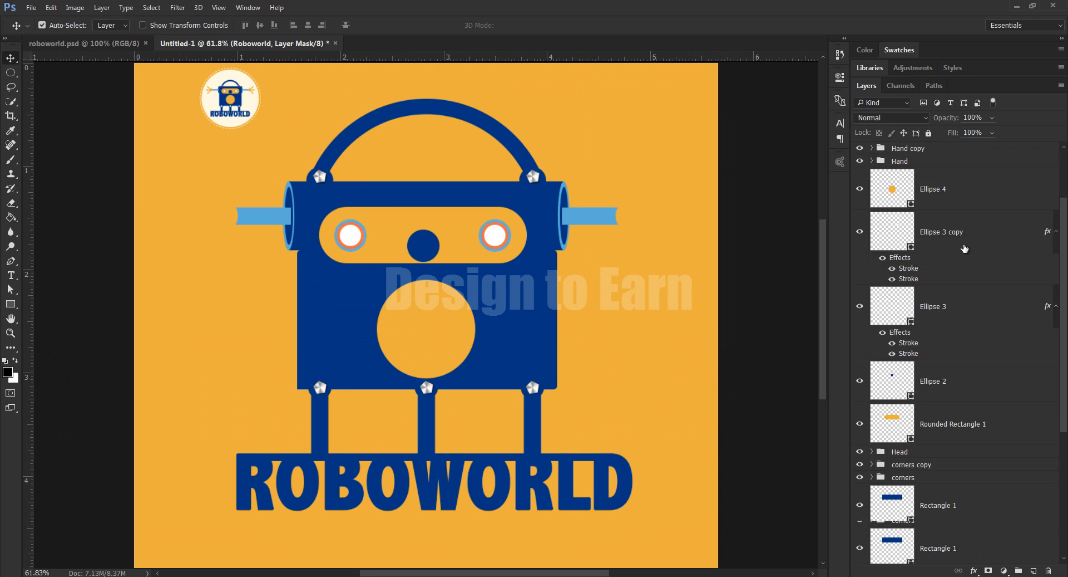
pyautogui.keyDown('shift'); pyautogui.click(955, 500); pyautogui.keyUp('shift')
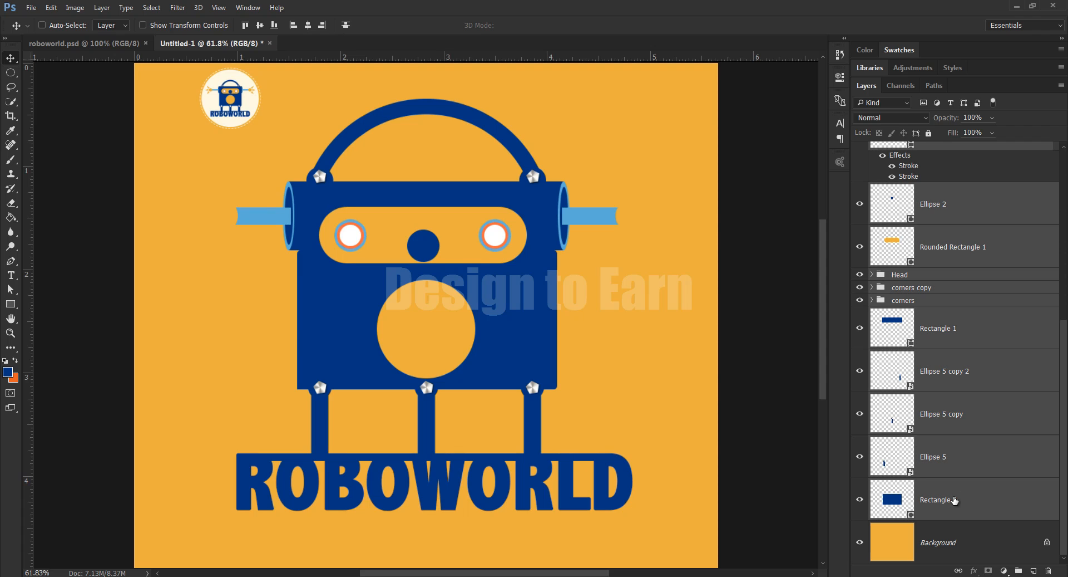
pyautogui.hotkey('ctrl', 'g')
# Step: Add a new layer directly above the Background and hide Group 1
pyautogui.click(867, 210)
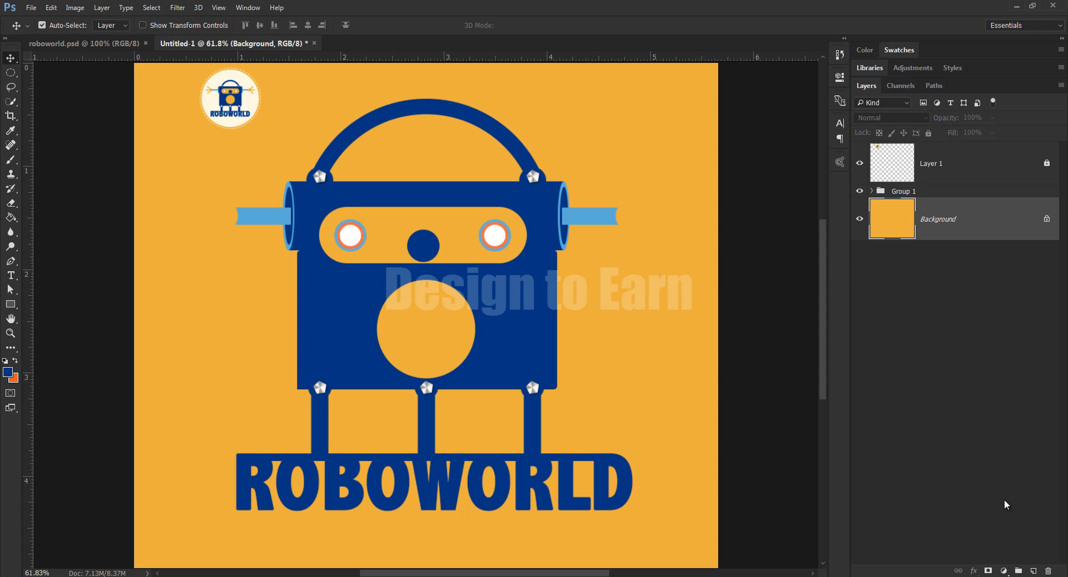
pyautogui.click(1033, 570)
pyautogui.click(861, 191)
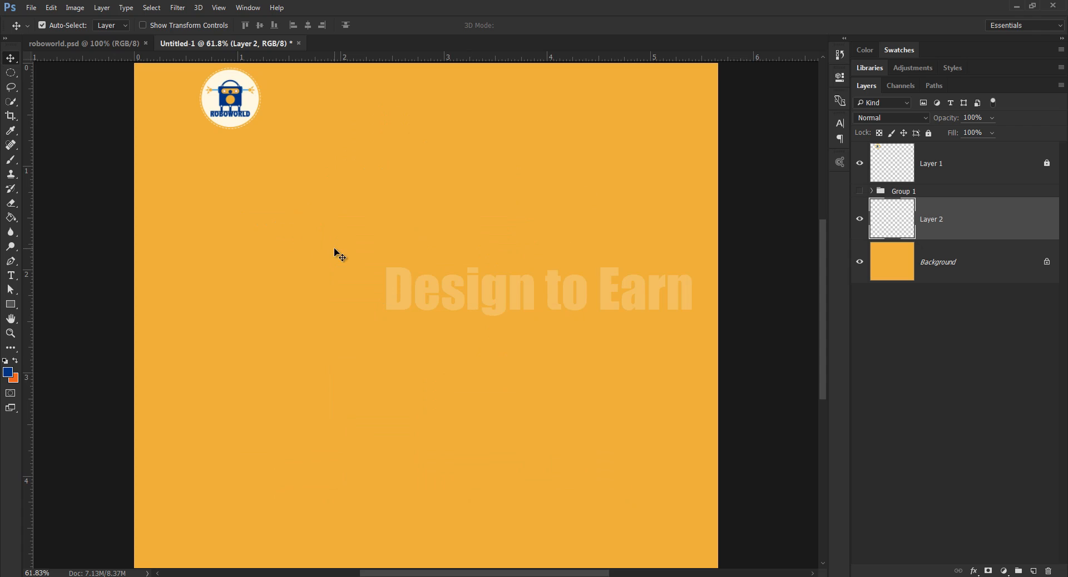
# Step: Draw a blue circle about 1037 px in diameter in the middle of the canvas with the Ellipse tool
pyautogui.click(10, 304)
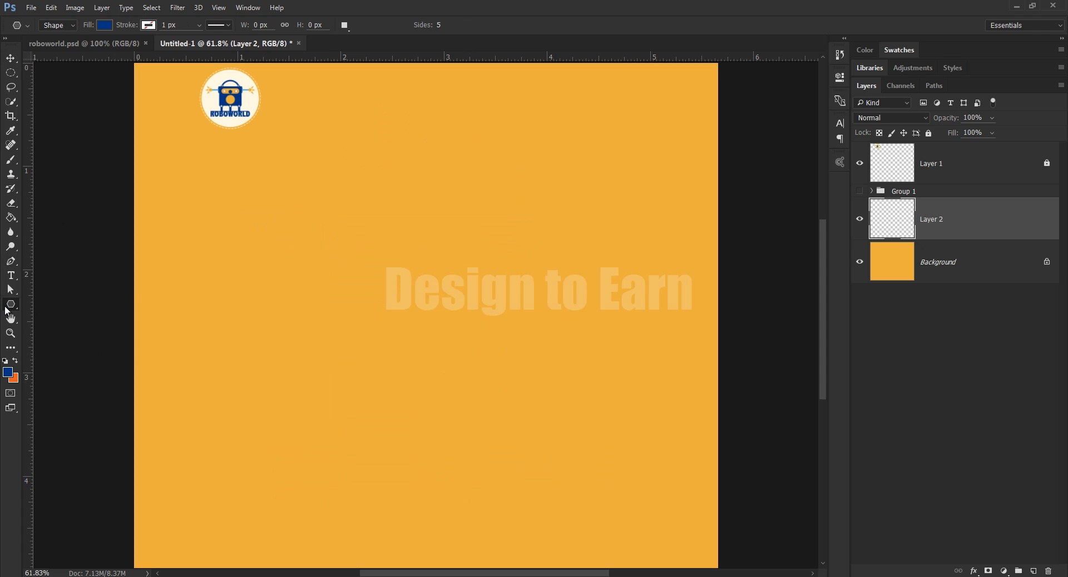
pyautogui.rightClick(11, 304)
pyautogui.click(55, 326)
pyautogui.moveTo(361, 177); pyautogui.dragTo(614, 555)
pyautogui.click(810, 72)
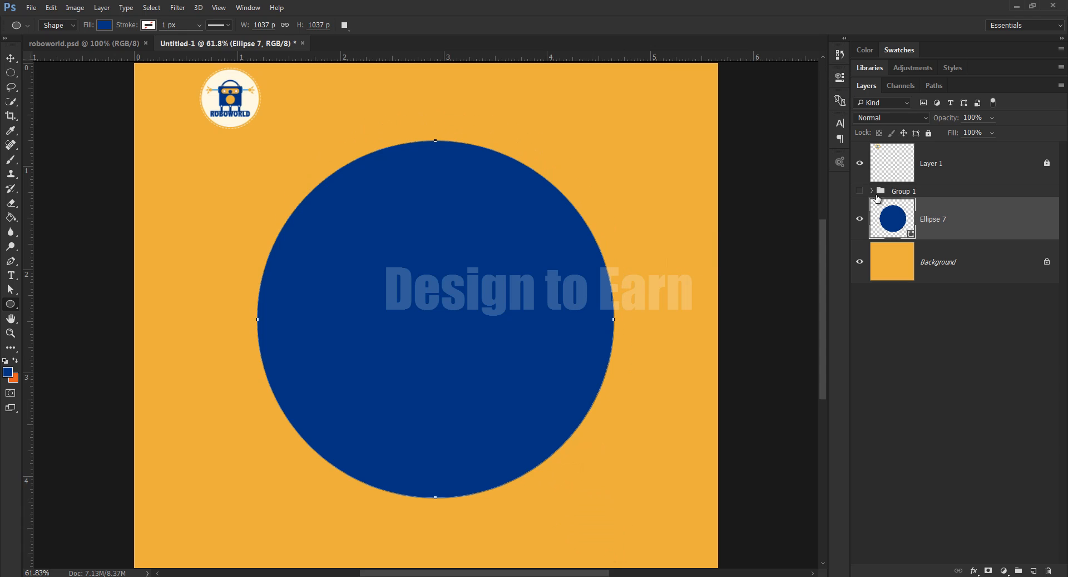
# Step: Recolour the large circle with the cream #fef9e5 sampled from the reference logo's badge
pyautogui.doubleClick(893, 218)
pyautogui.click(217, 83)
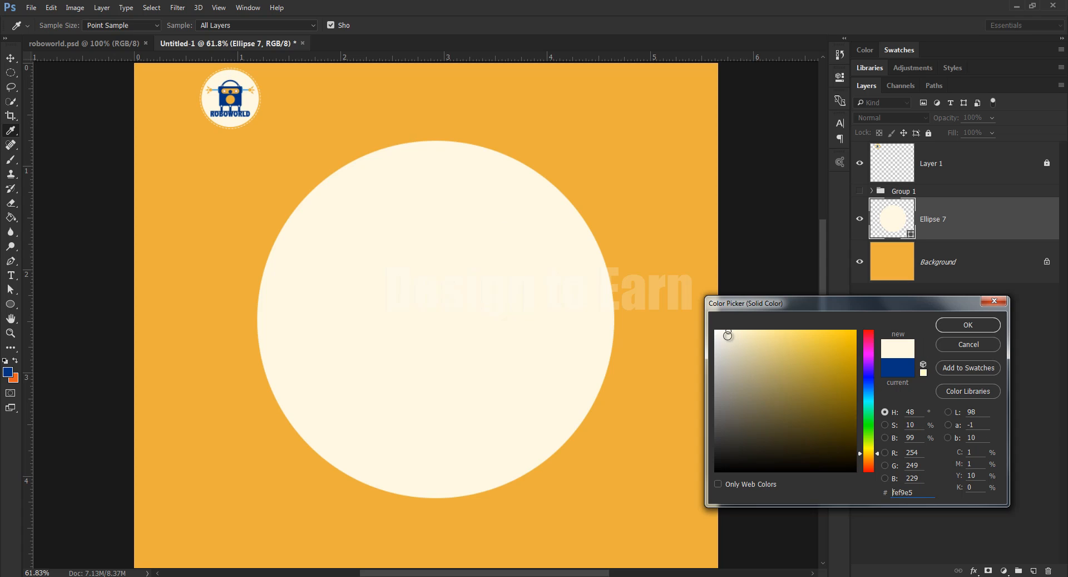
pyautogui.click(970, 325)
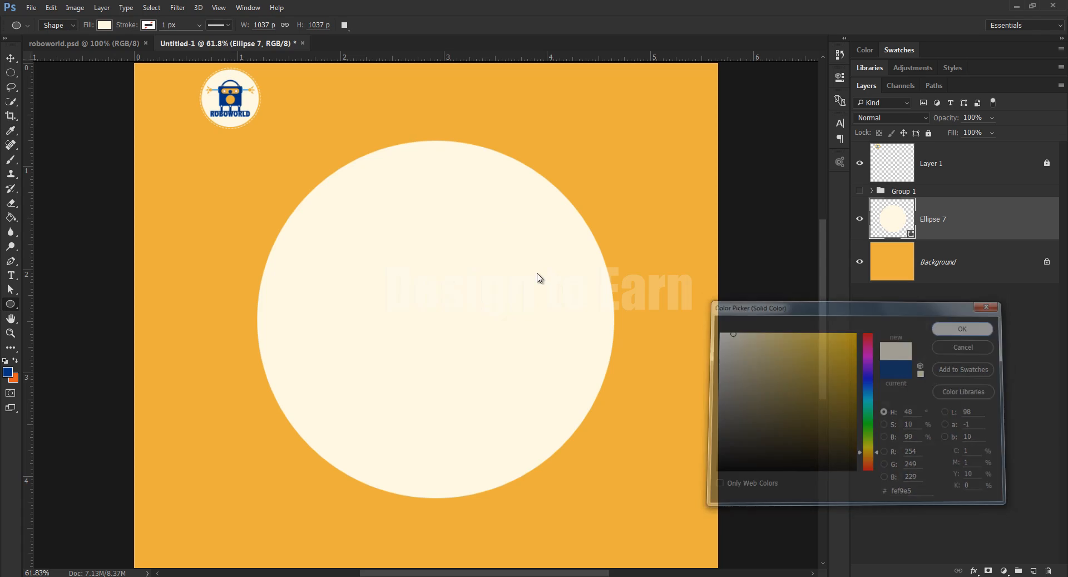
# Step: Duplicate the Ellipse 7 circle and scale the original beneath it up slightly around its centre
pyautogui.click(5, 57)
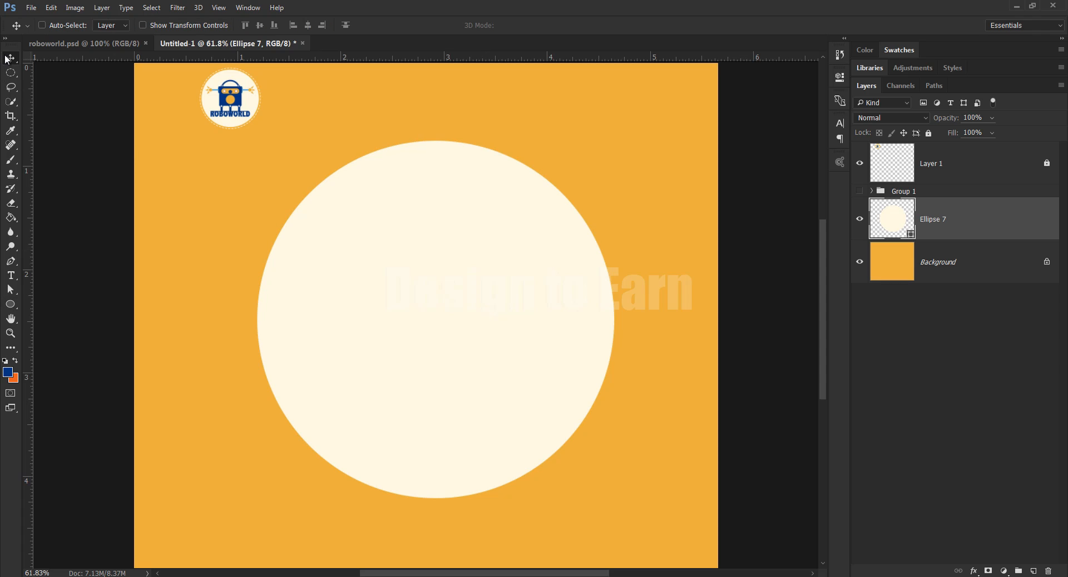
pyautogui.hotkey('ctrl', 'j')
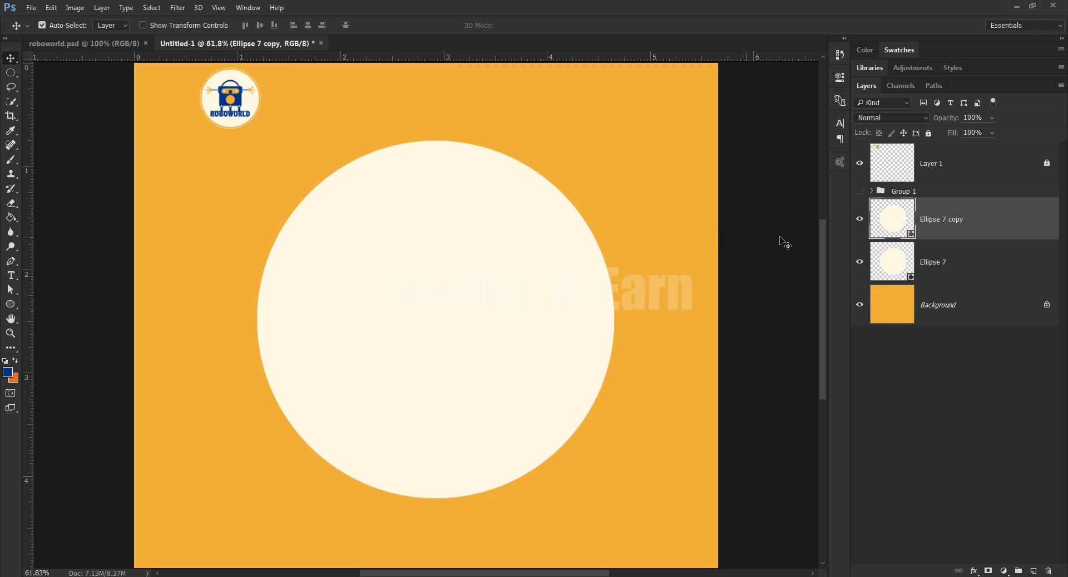
pyautogui.click(921, 259)
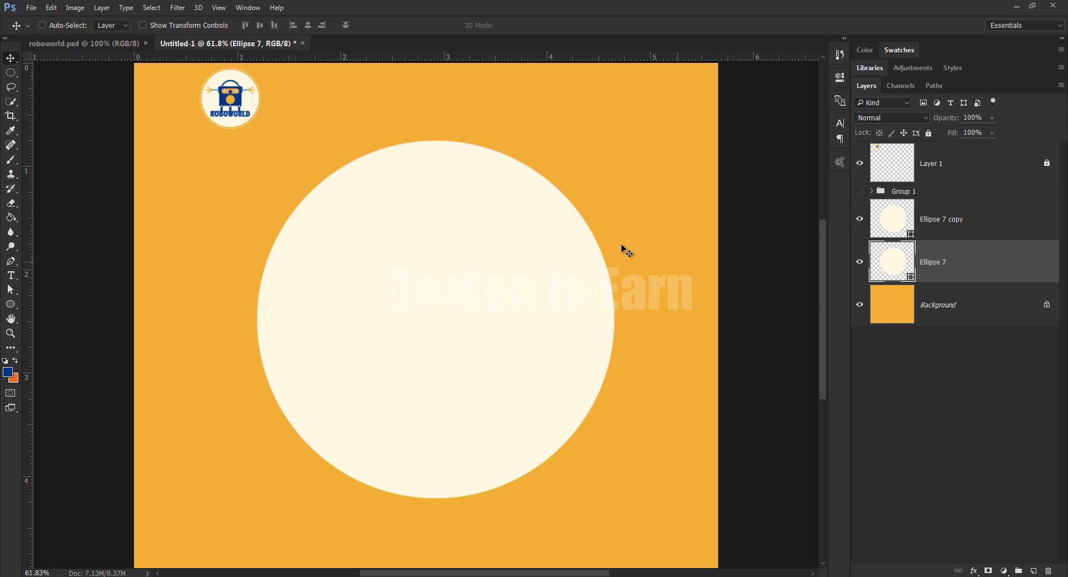
pyautogui.hotkey('ctrl', 't')
pyautogui.moveTo(615, 139)
pyautogui.mouseDown()
pyautogui.moveTo(631, 139)
pyautogui.moveTo(625, 146)
pyautogui.mouseUp()
pyautogui.press('Return')
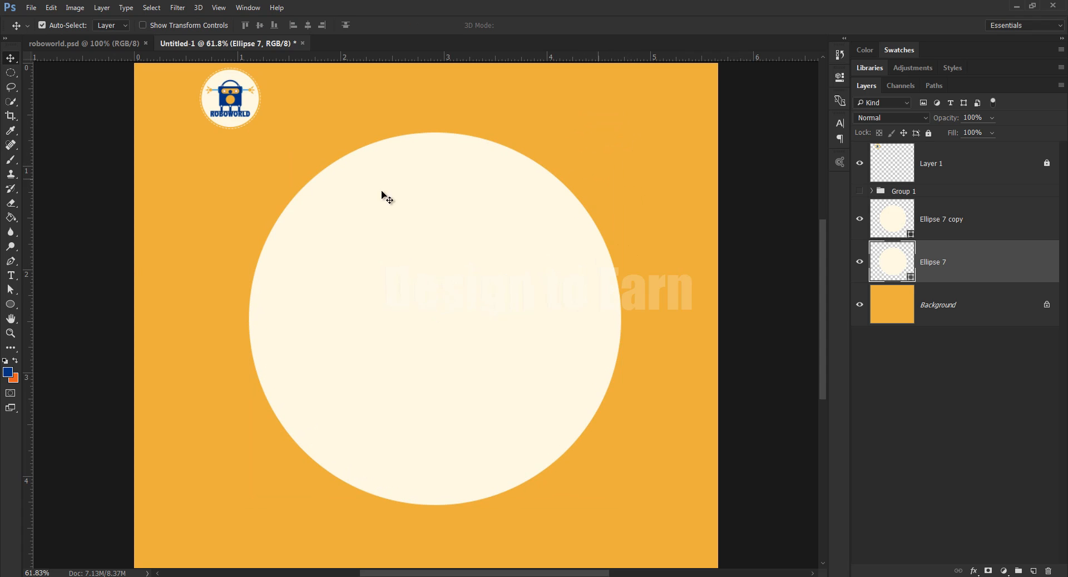
# Step: Remove the fill of the outer Ellipse 7 circle and give it a stroke in the cream sampled from the inner circle
pyautogui.click(10, 304)
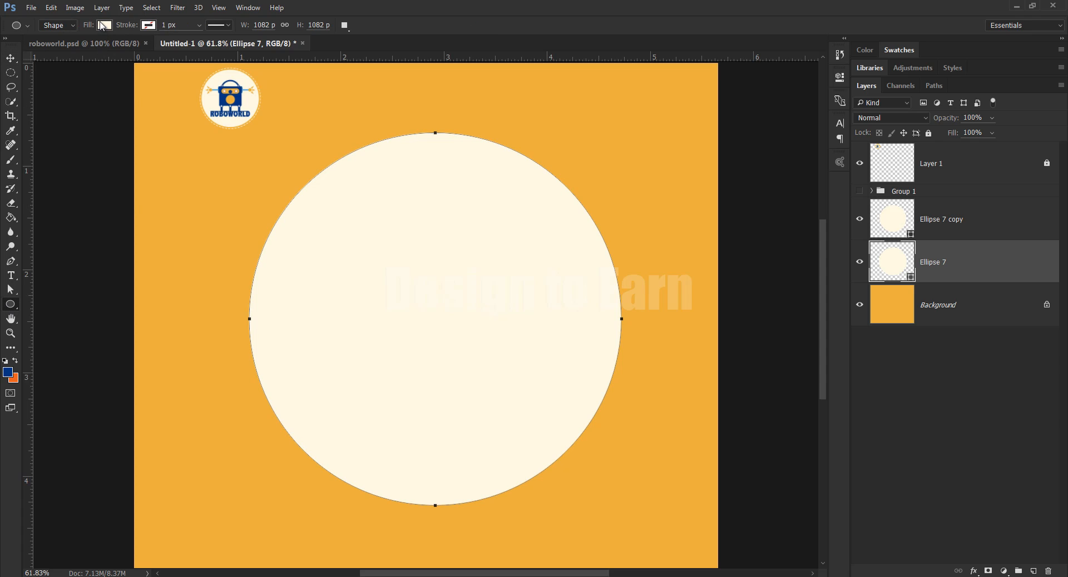
pyautogui.click(102, 25)
pyautogui.click(51, 47)
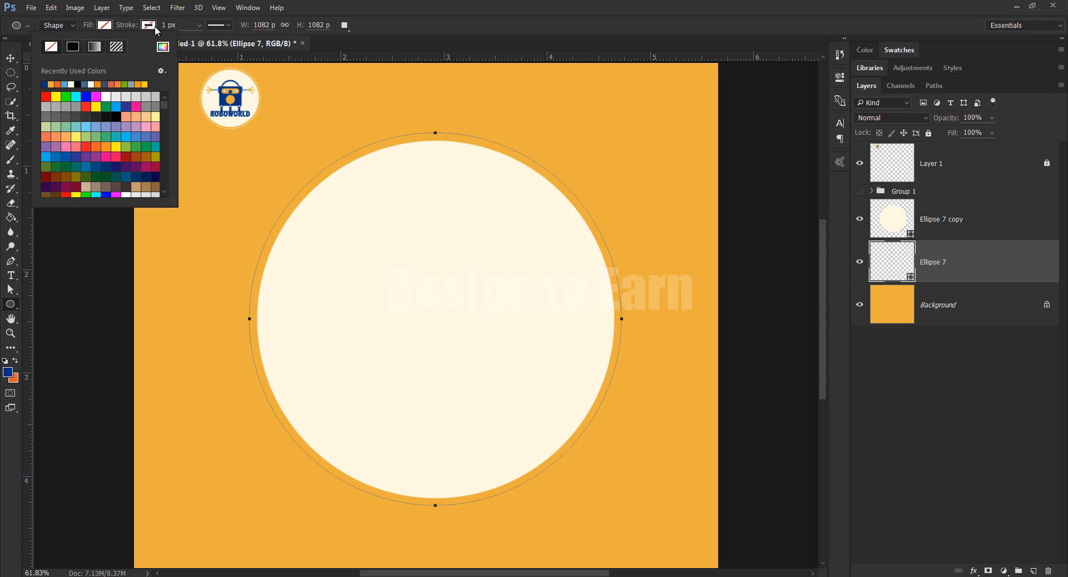
pyautogui.click(149, 28)
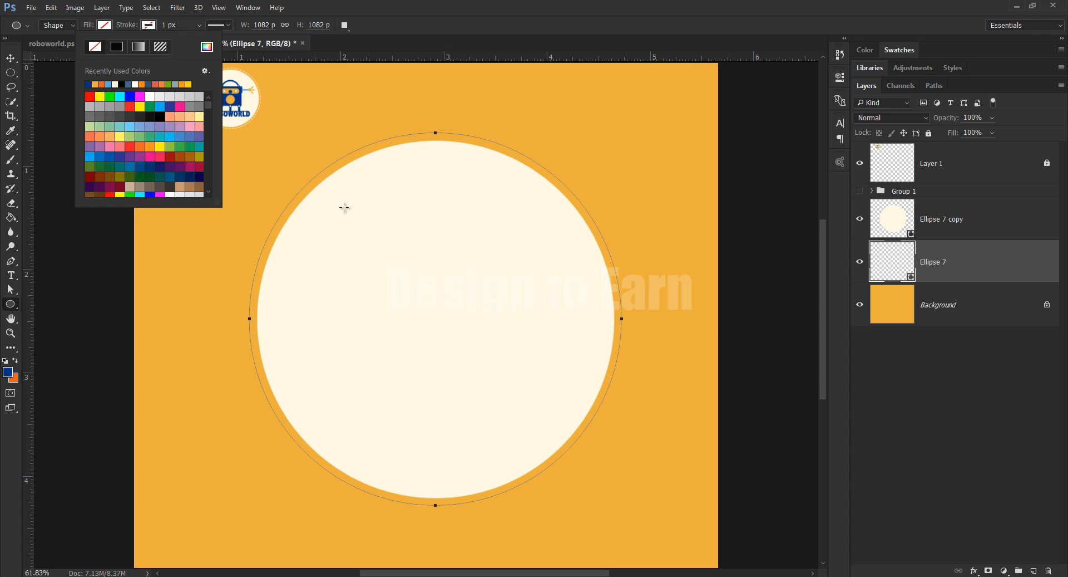
pyautogui.click(206, 46)
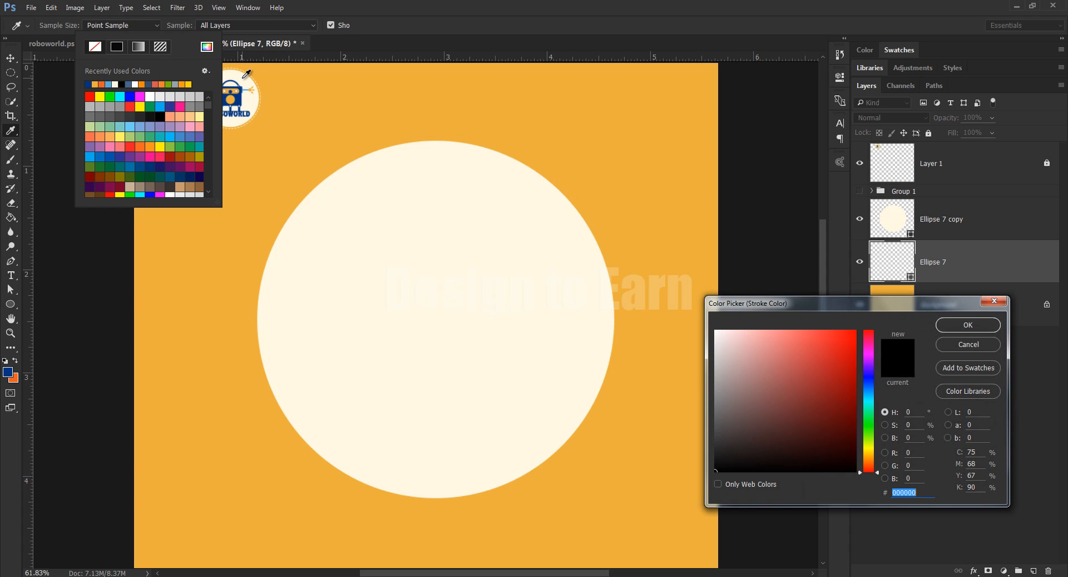
pyautogui.click(556, 222)
pyautogui.click(957, 325)
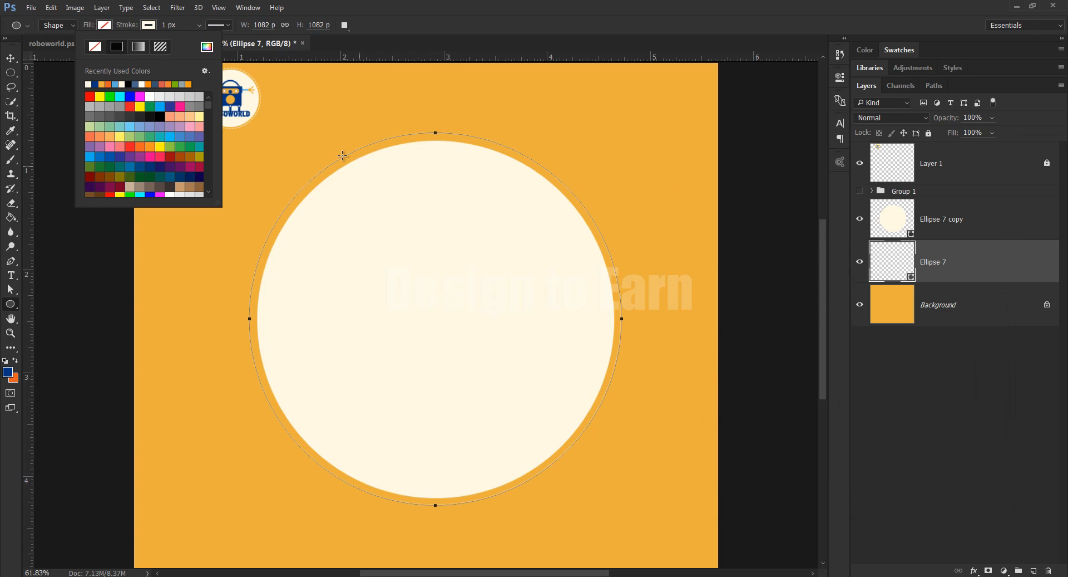
# Step: Set the outer circle's stroke width to 10 px and its line style to dashed
pyautogui.click(186, 25)
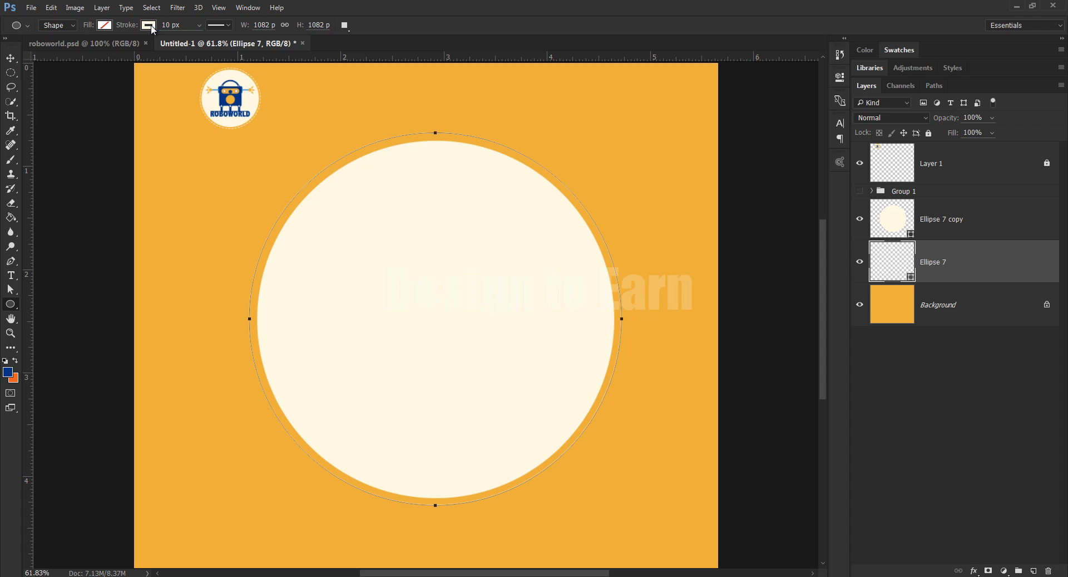
pyautogui.press('Return')
pyautogui.click(221, 28)
pyautogui.click(206, 78)
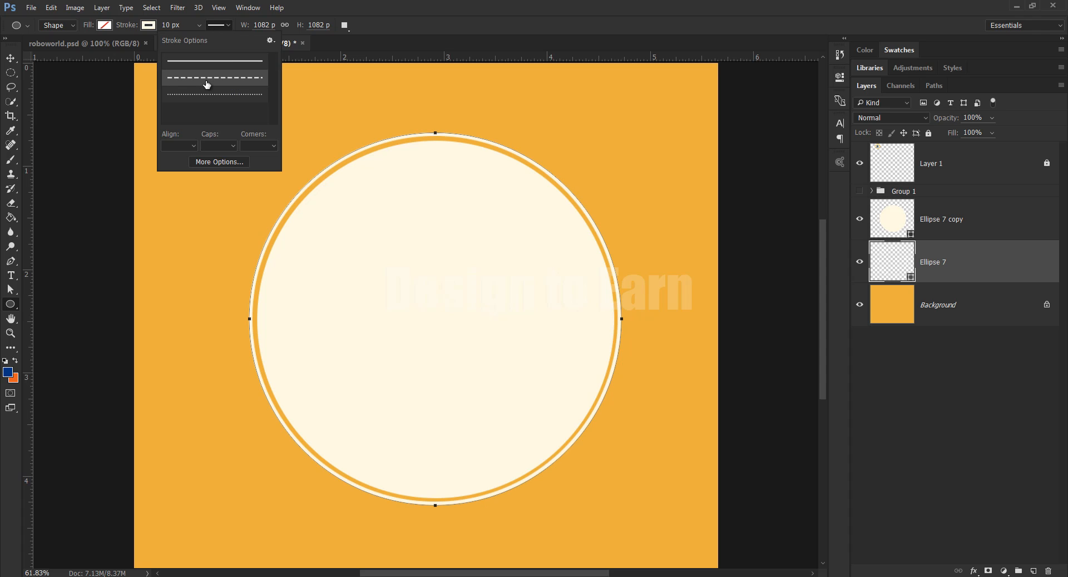
pyautogui.click(10, 59)
pyautogui.click(11, 58)
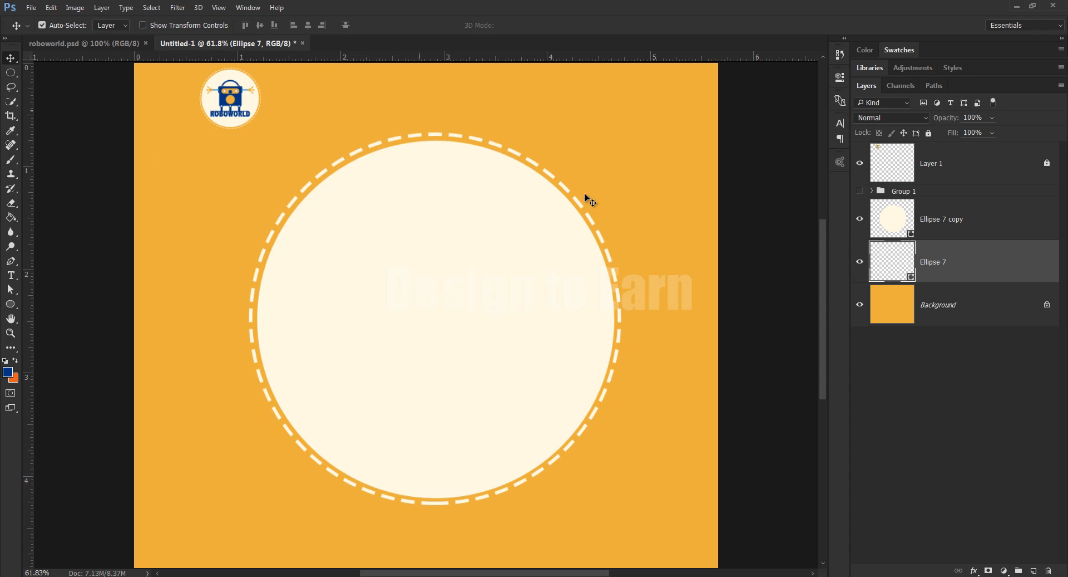
# Step: Show Group 1, add an empty layer above it, and convert both together into one smart object
pyautogui.click(861, 190)
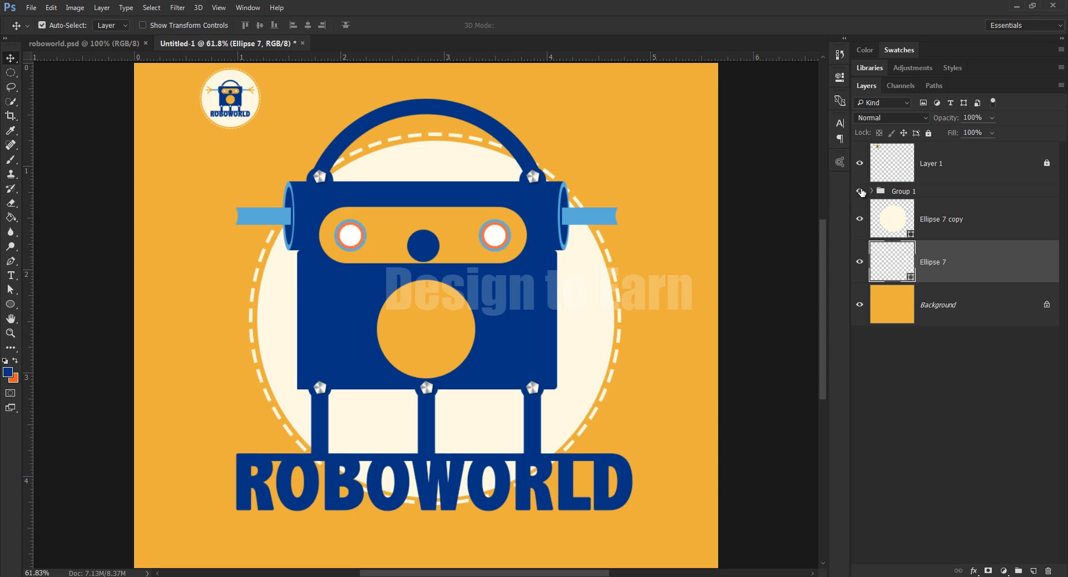
pyautogui.click(911, 192)
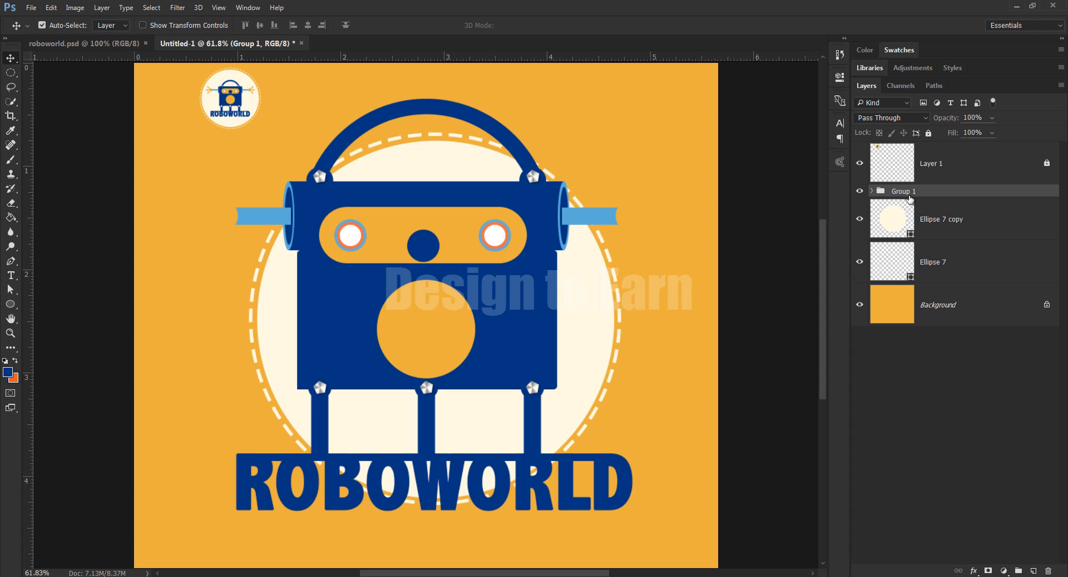
pyautogui.click(1035, 570)
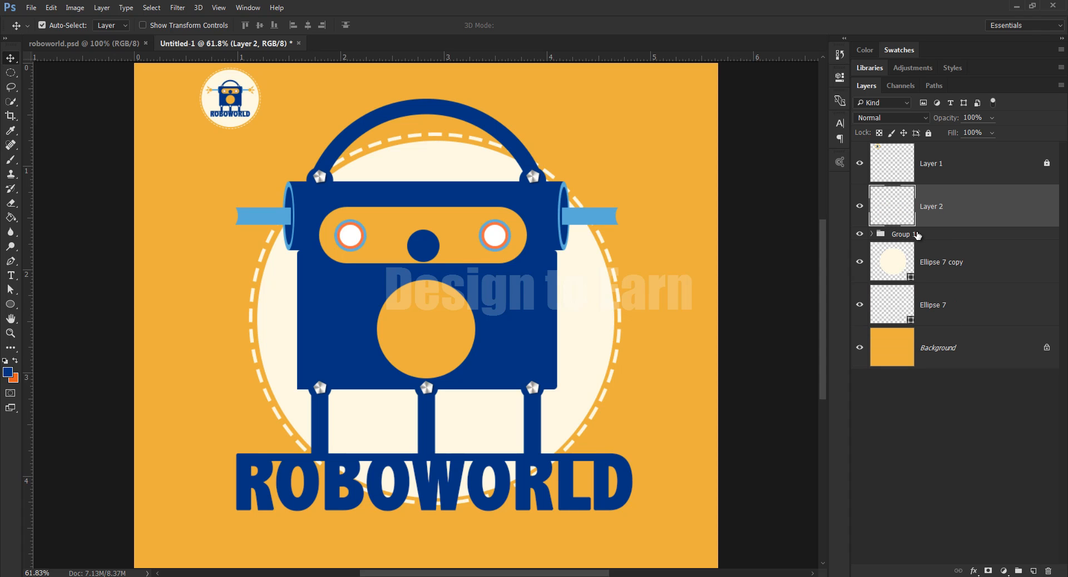
pyautogui.keyDown('shift'); pyautogui.click(918, 236); pyautogui.keyUp('shift')
pyautogui.rightClick(919, 235)
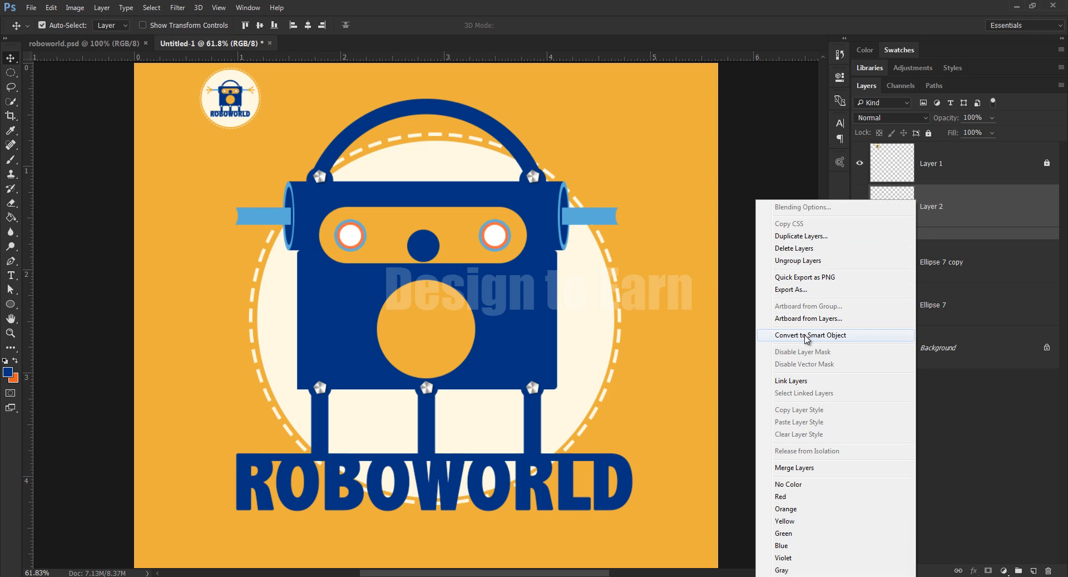
pyautogui.click(807, 335)
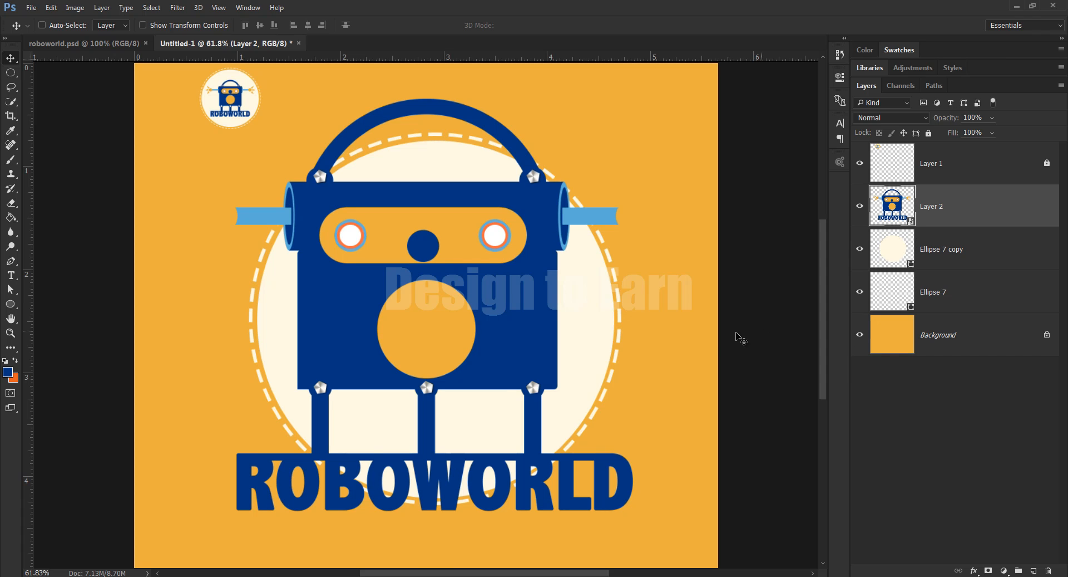
# Step: Scale the robot smart object down proportionally around its centre so it fits inside the cream circle
pyautogui.hotkey('ctrl', 't')
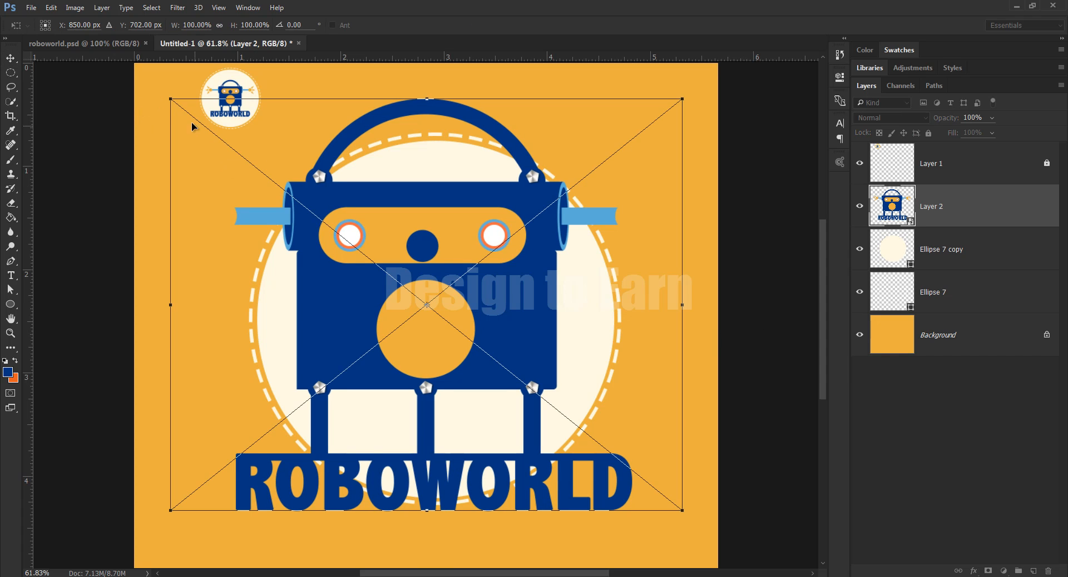
pyautogui.moveTo(182, 106); pyautogui.dragTo(284, 190)
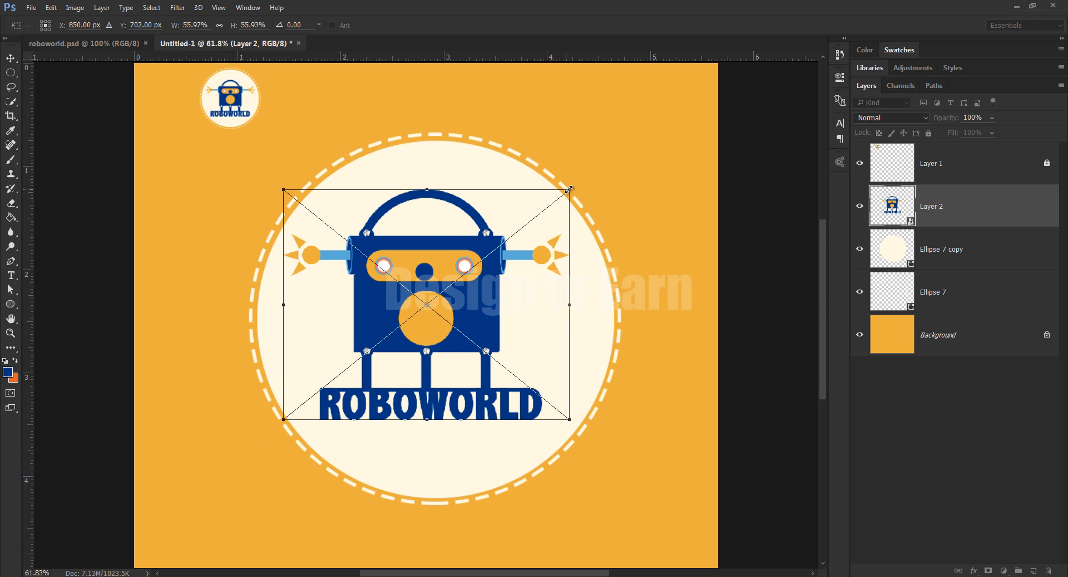
pyautogui.moveTo(570, 190); pyautogui.dragTo(575, 185)
pyautogui.press('Return')
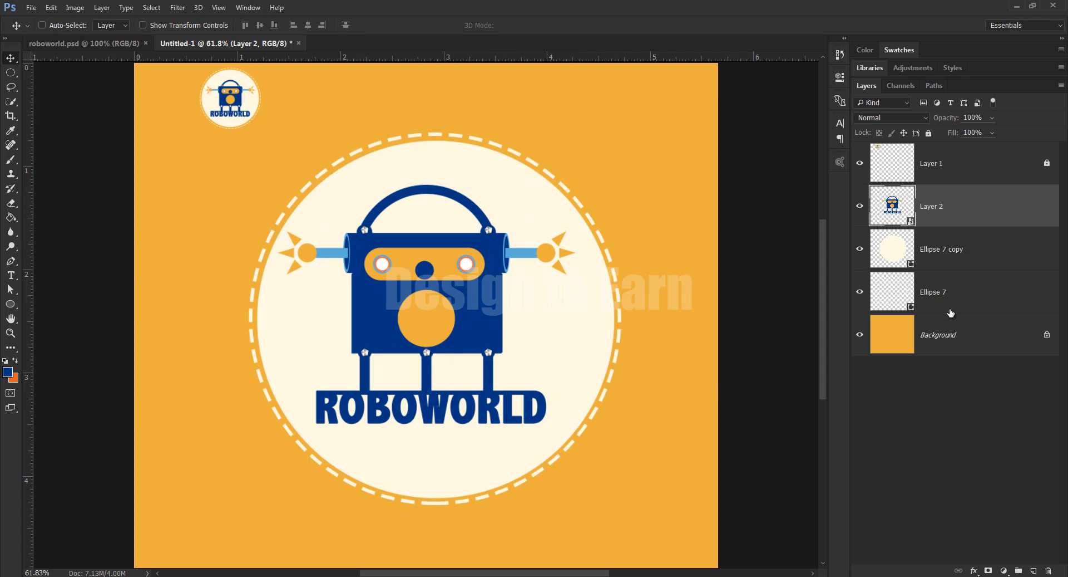
# Step: Align the robot artwork and the Ellipse 7 copy circle on their horizontal and vertical centres
pyautogui.keyDown('ctrl'); pyautogui.click(946, 249); pyautogui.keyUp('ctrl')
pyautogui.click(308, 25)
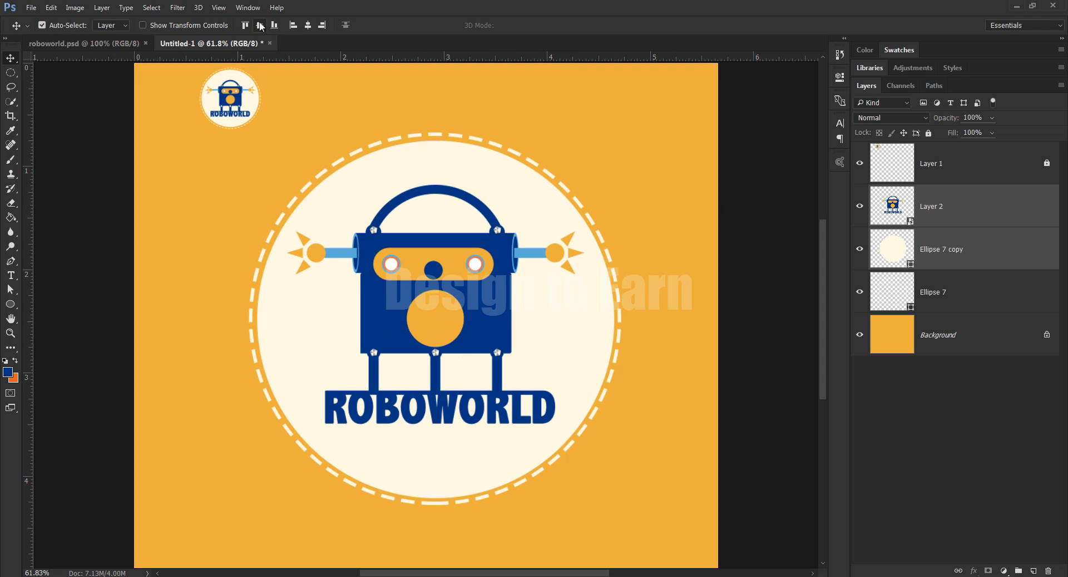
pyautogui.click(259, 25)
pyautogui.click(947, 334)
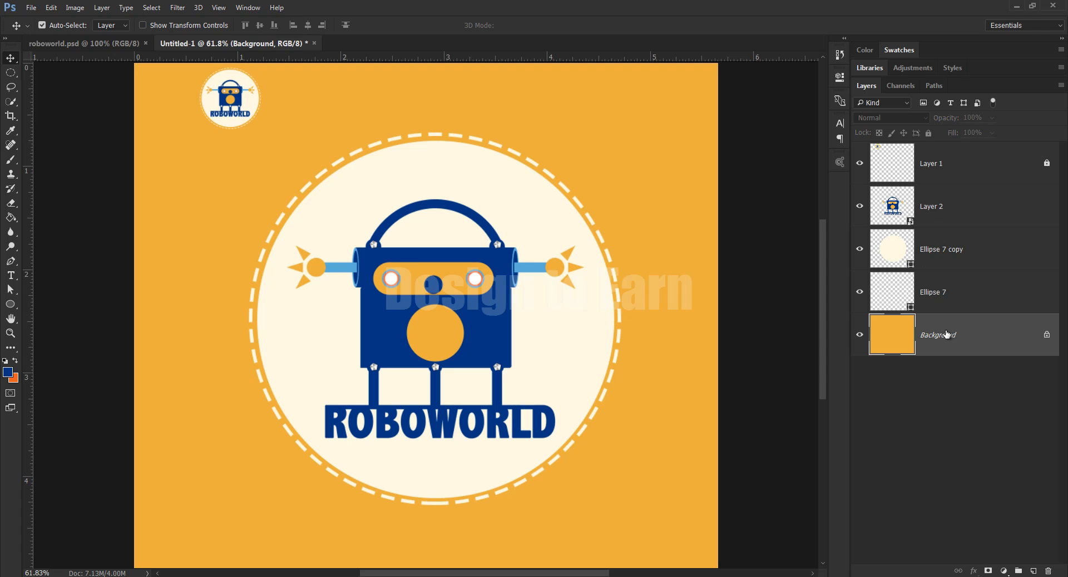